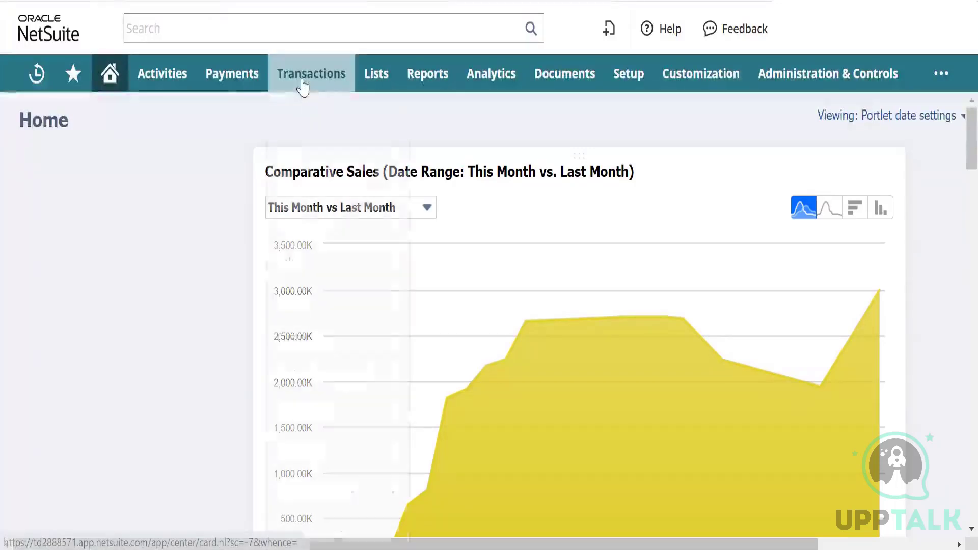
# Start a new item record of the type Service for Sale from the accounting items list.
pyautogui.moveTo(303, 85)
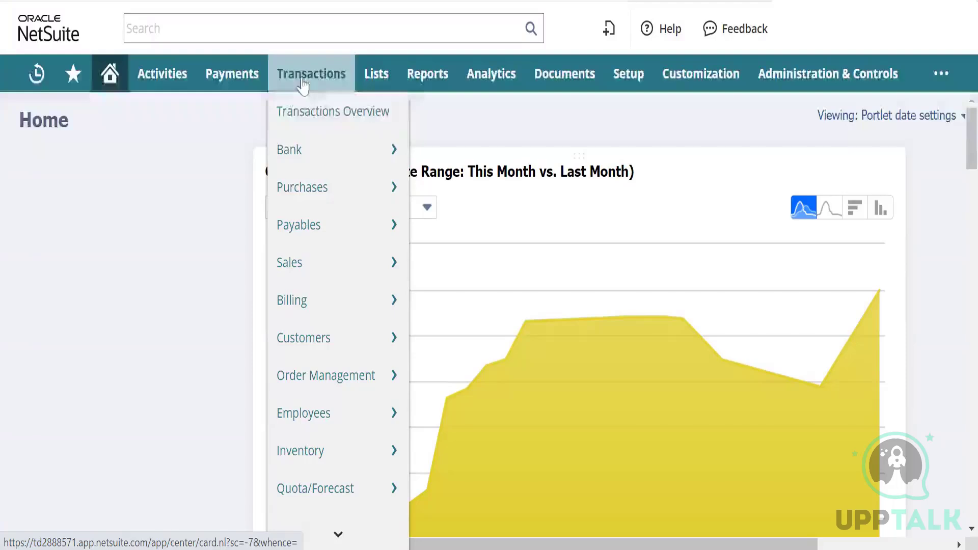
pyautogui.moveTo(369, 84)
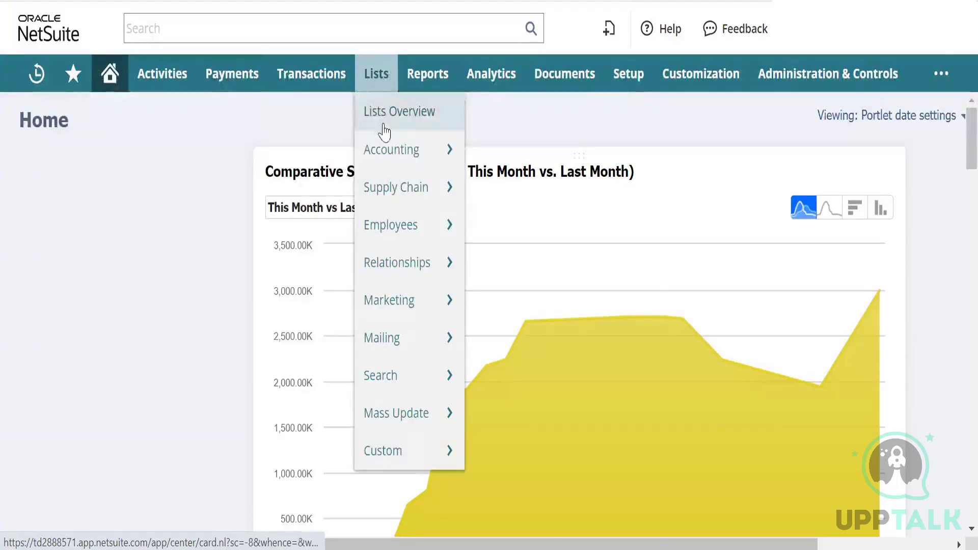
pyautogui.moveTo(444, 150)
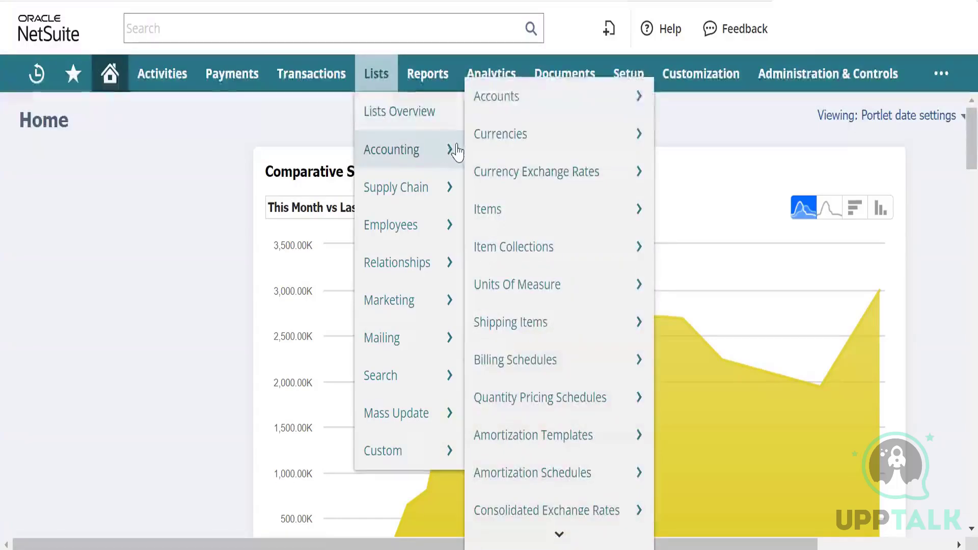
pyautogui.moveTo(507, 149)
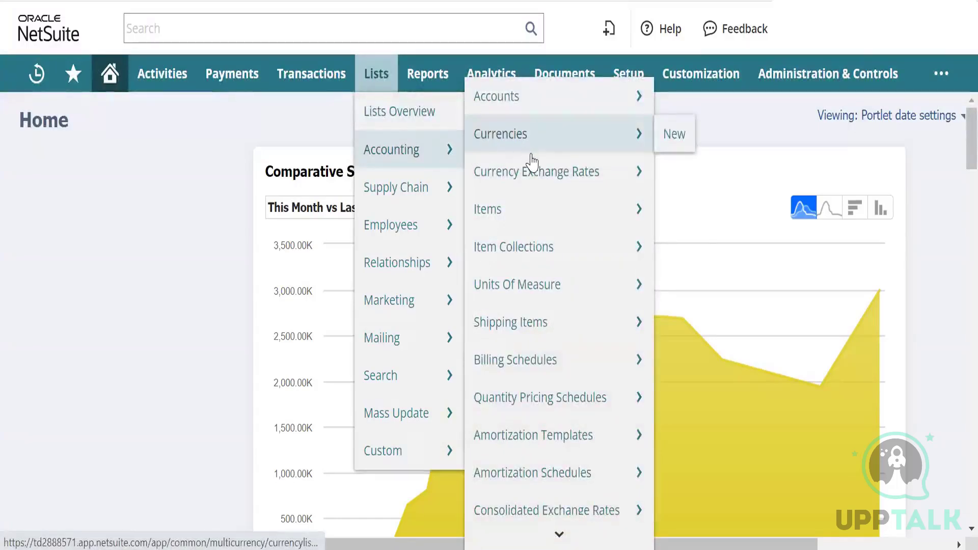
pyautogui.moveTo(520, 210)
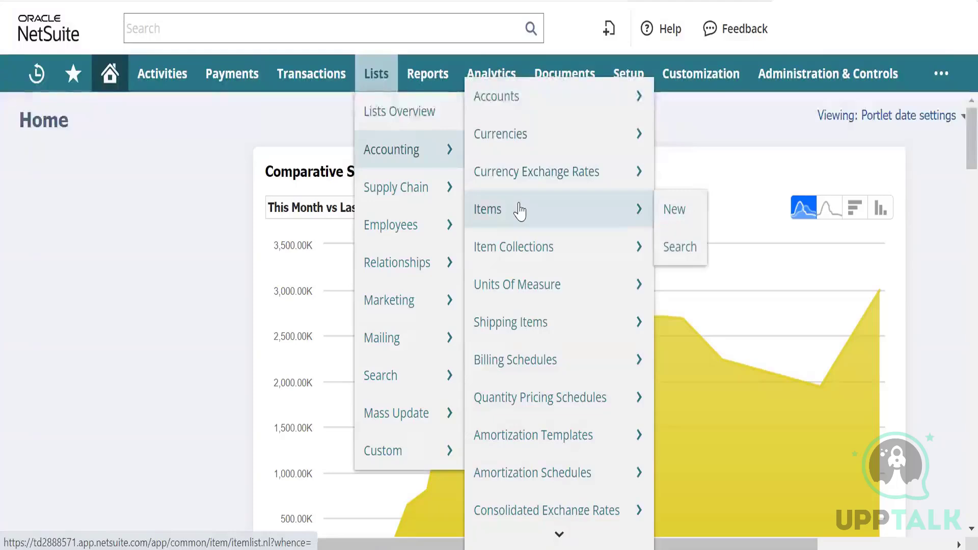
pyautogui.click(673, 211)
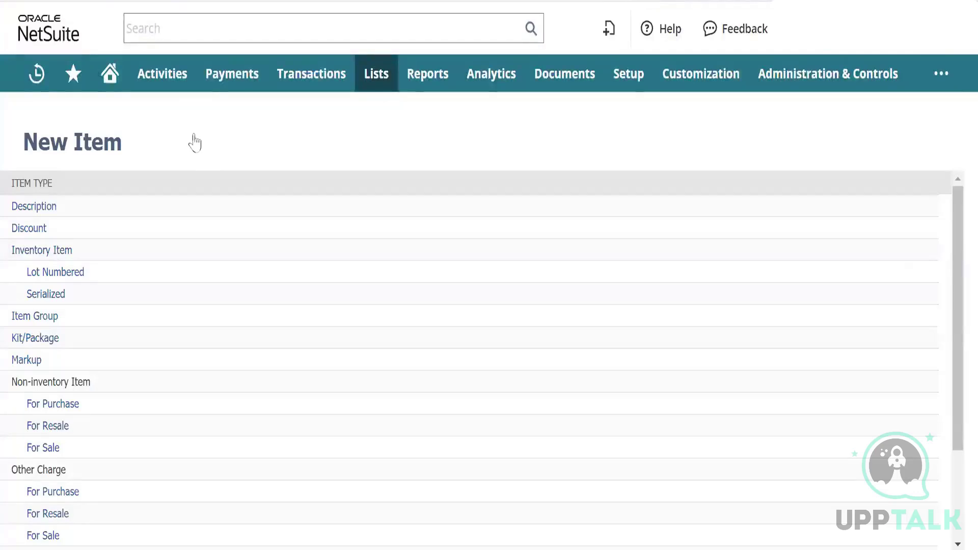
pyautogui.scroll(-3, 148, 437)
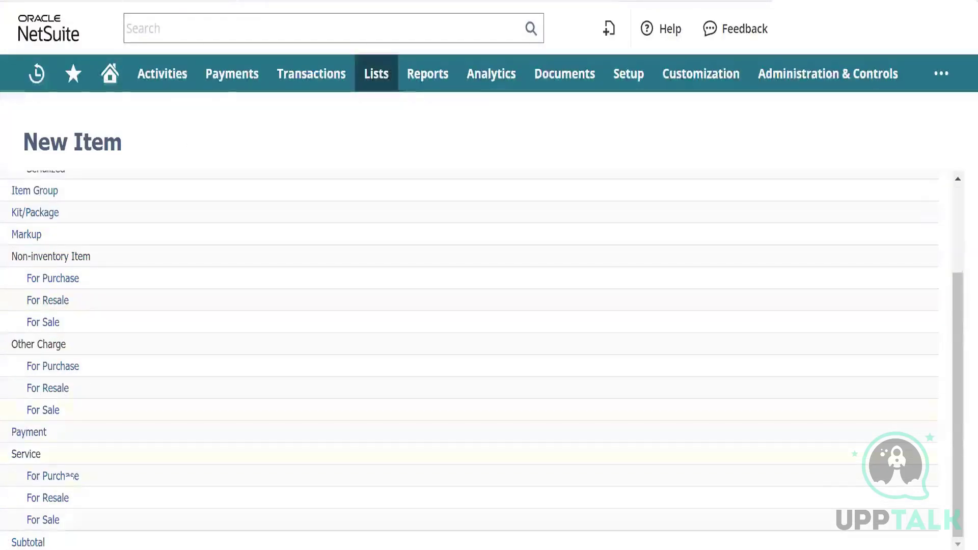
pyautogui.click(49, 525)
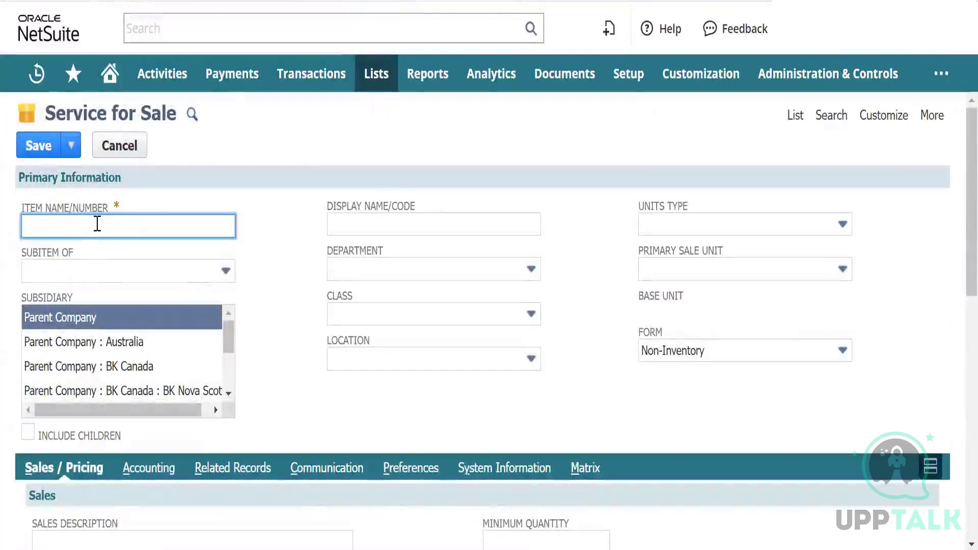
# Enter "Sale Item" as the item name, leaving the parent item and subsidiary as they are.
pyautogui.write('Sa')
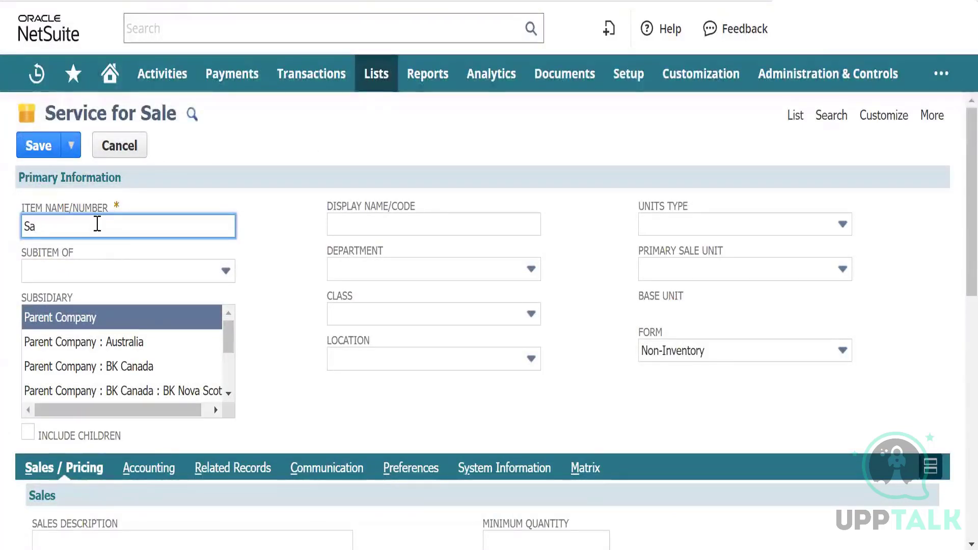
pyautogui.write('le Item')
pyautogui.press('Tab')
pyautogui.press('Tab')
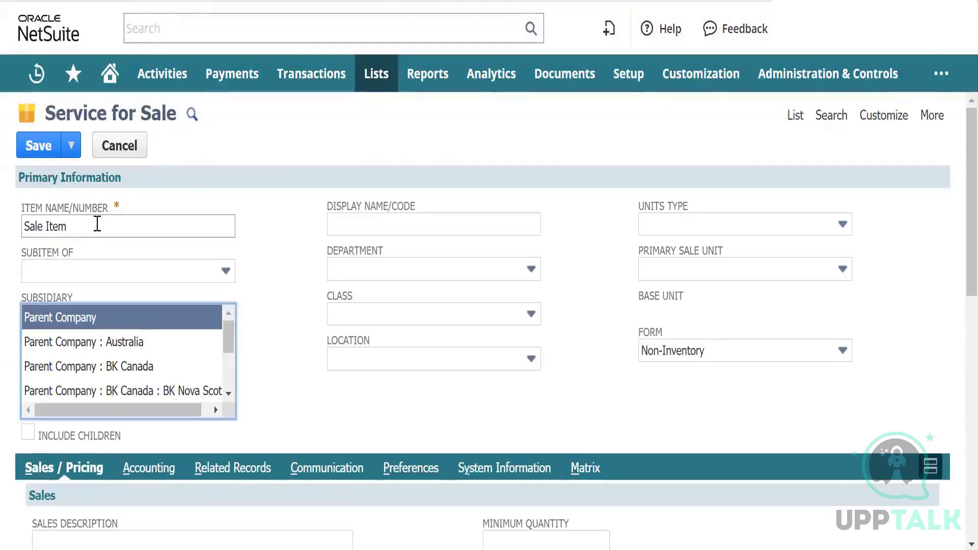
pyautogui.press('Tab')
pyautogui.press('Tab')
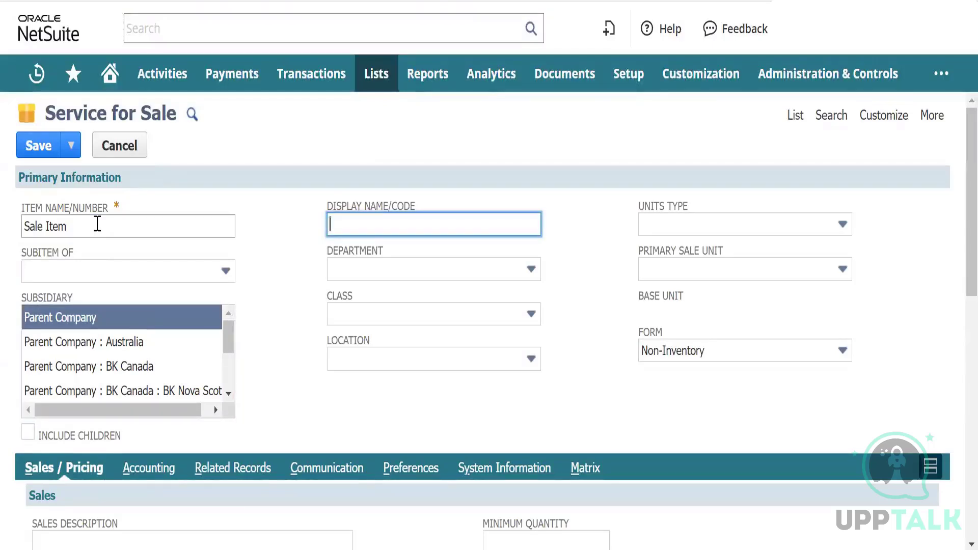
# Set the display name to "Subscription Services" and extend the item name to "Sale Item 01".
pyautogui.write('Subsc')
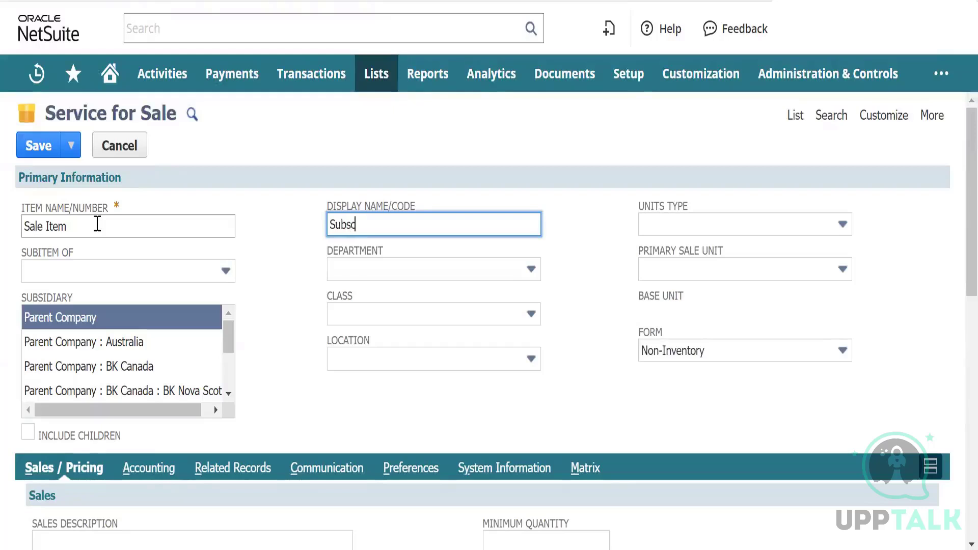
pyautogui.write('ripti')
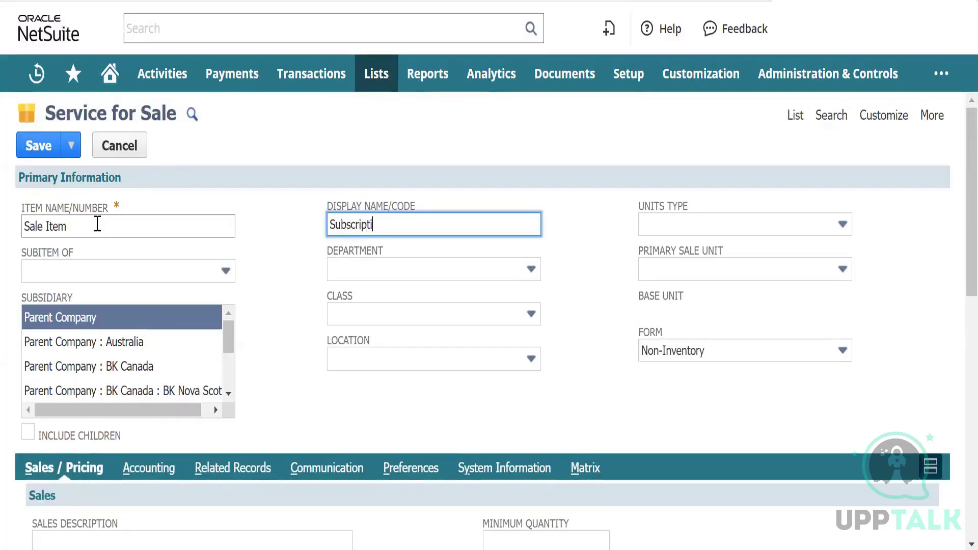
pyautogui.write('on Services')
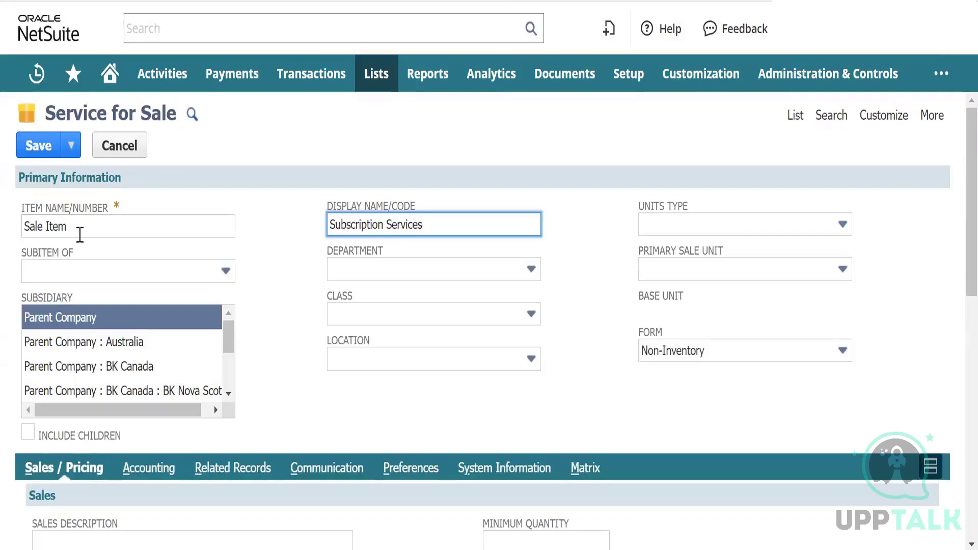
pyautogui.click(80, 229)
pyautogui.write('01')
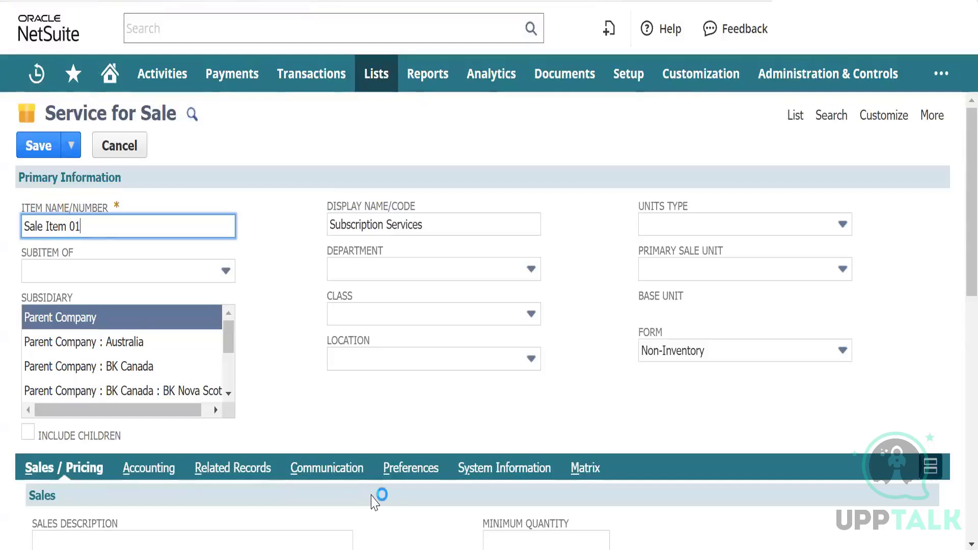
# Move on to the item's units type field and open a new units of measure record in a separate browser tab.
pyautogui.press('Tab')
pyautogui.press('Tab')
pyautogui.press('Tab')
pyautogui.press('Tab')
pyautogui.press('Tab')
pyautogui.press('Tab')
pyautogui.press('Tab')
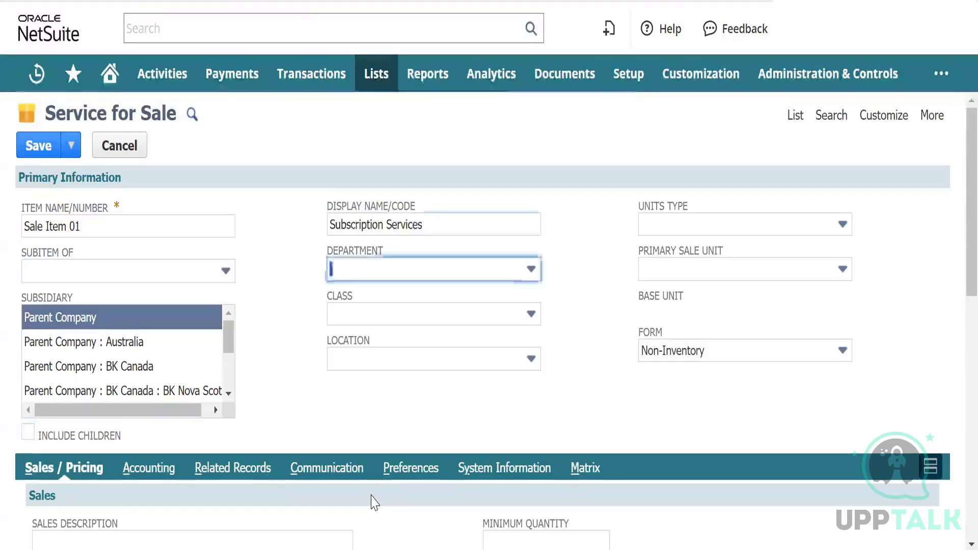
pyautogui.press('Tab')
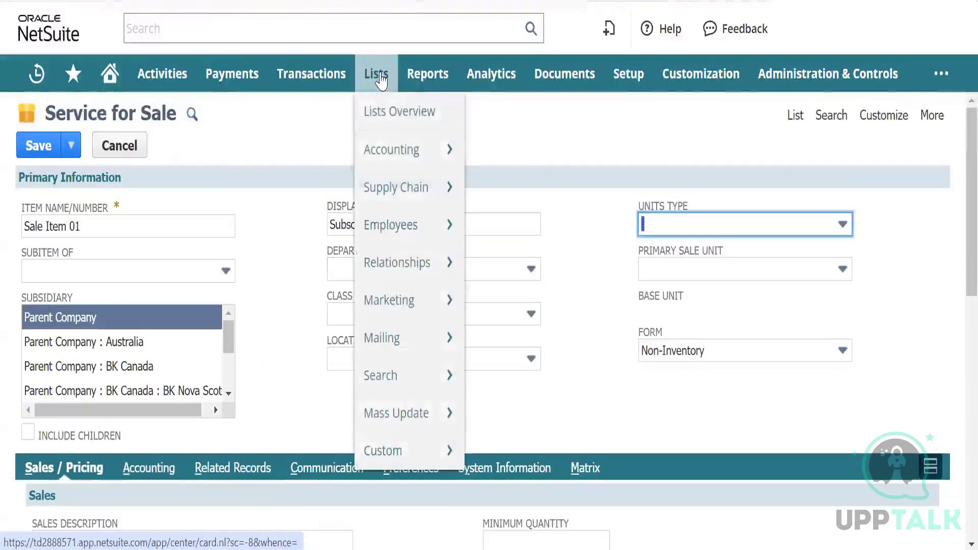
pyautogui.moveTo(393, 153)
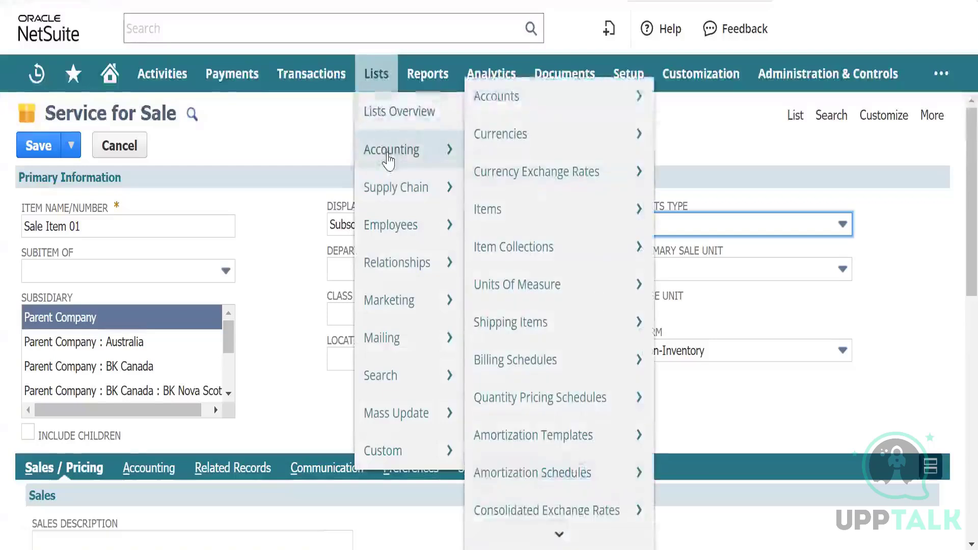
pyautogui.moveTo(546, 299)
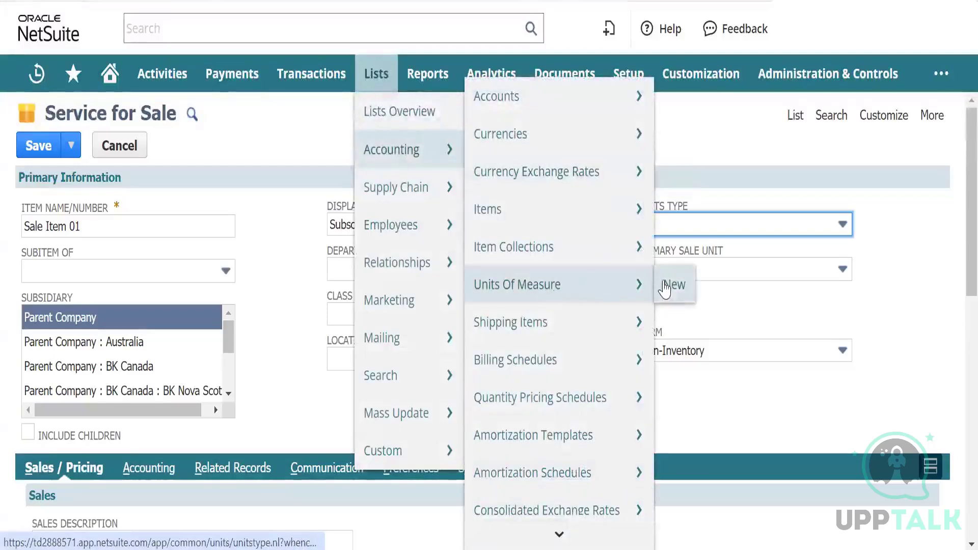
pyautogui.rightClick(675, 290)
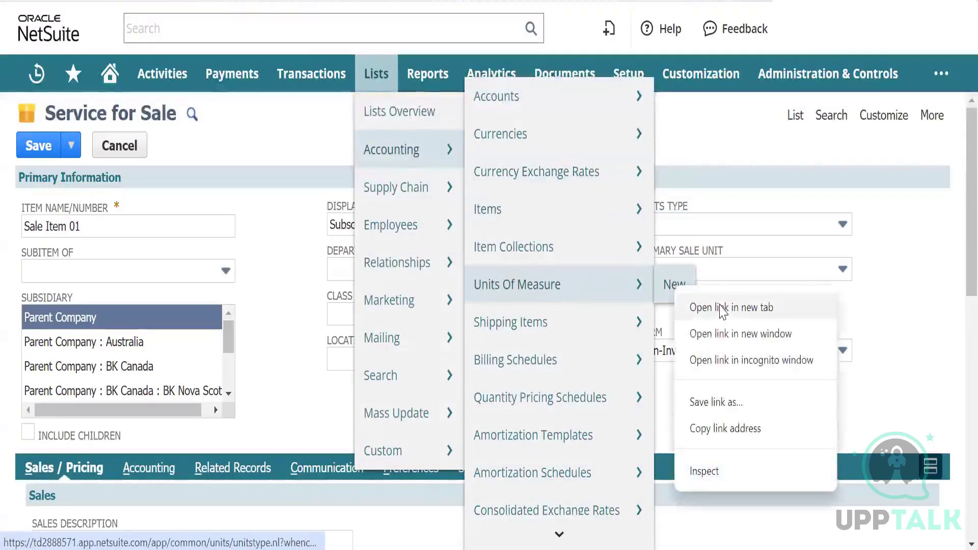
pyautogui.click(723, 307)
pyautogui.hotkey('ctrl', 'Tab')
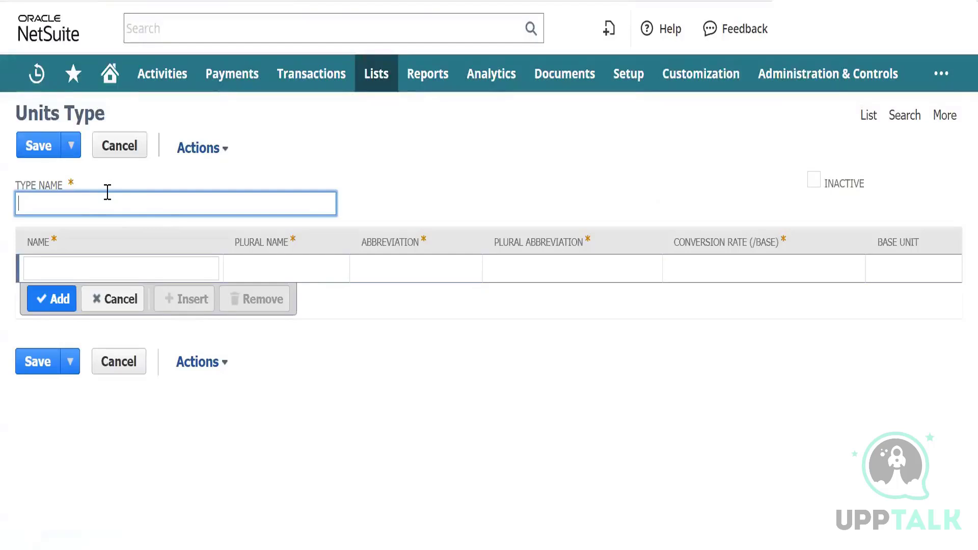
# Name the new units type "Number".
pyautogui.write('Nu,ber')
pyautogui.press('BackSpace')
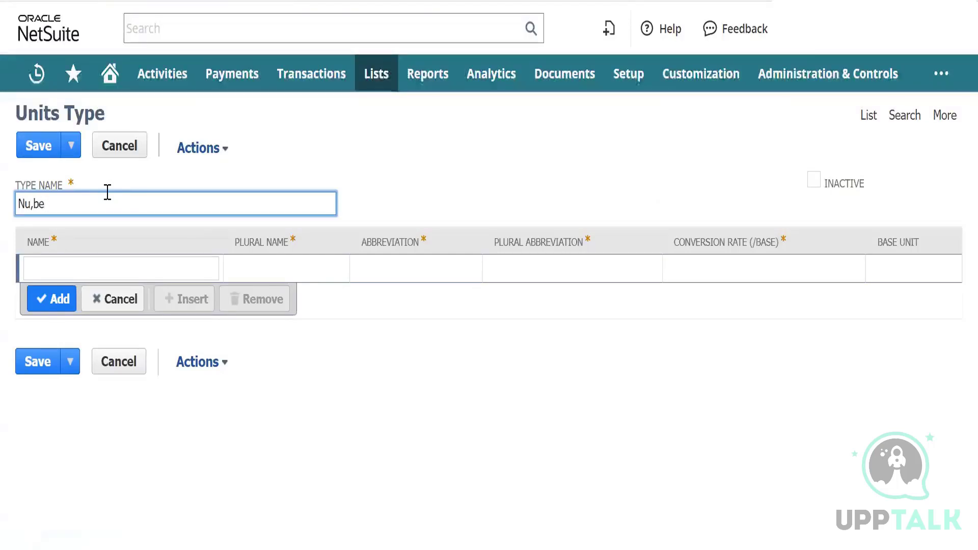
pyautogui.press('BackSpace')
pyautogui.press('BackSpace')
pyautogui.press('BackSpace')
pyautogui.write('mber')
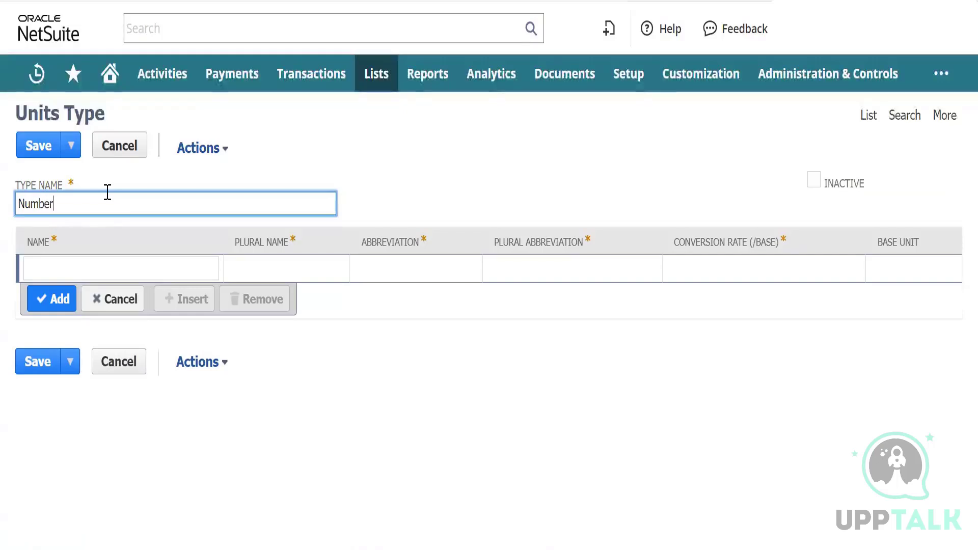
pyautogui.write('s')
pyautogui.press('BackSpace')
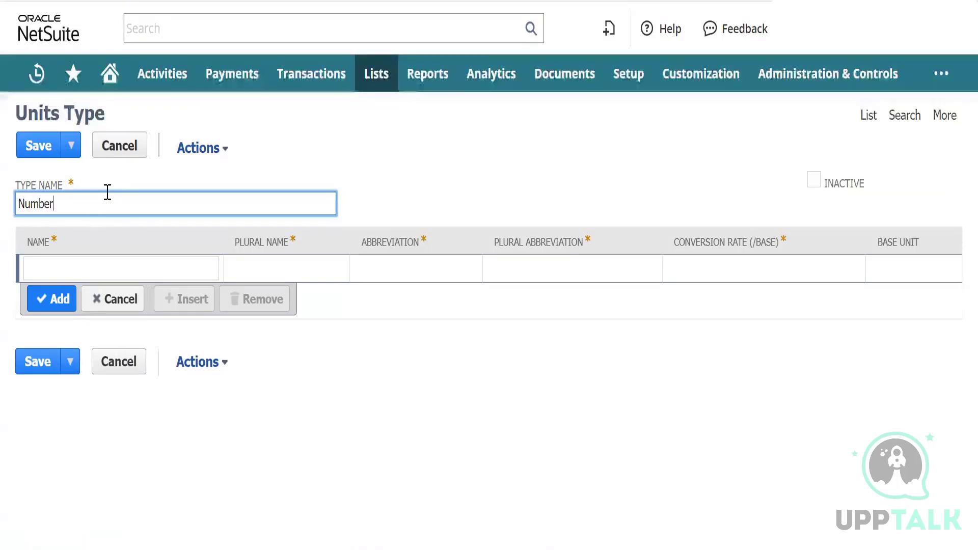
# Enter "Number" as both the name and the plural name of the first unit.
pyautogui.press('Tab')
pyautogui.press('Tab')
pyautogui.write('N')
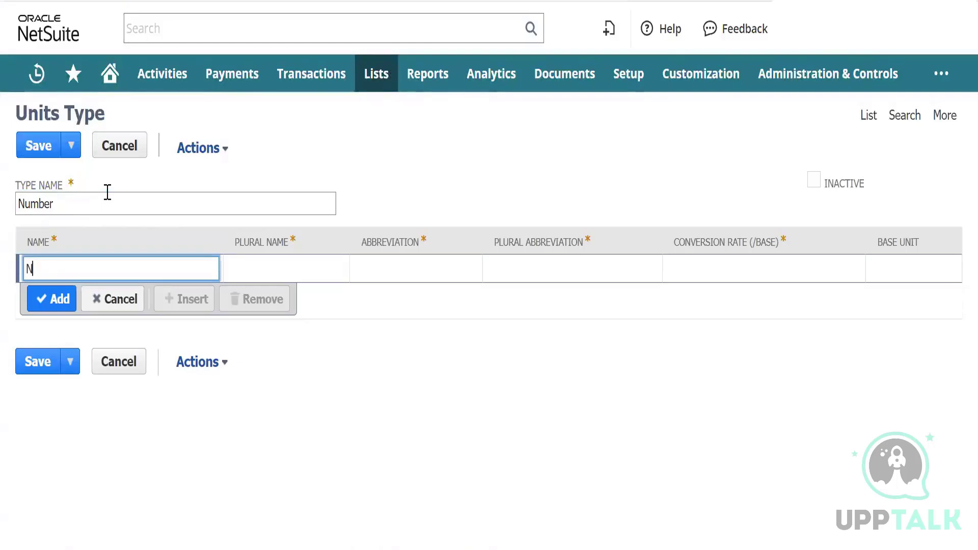
pyautogui.write('umber')
pyautogui.press('Tab')
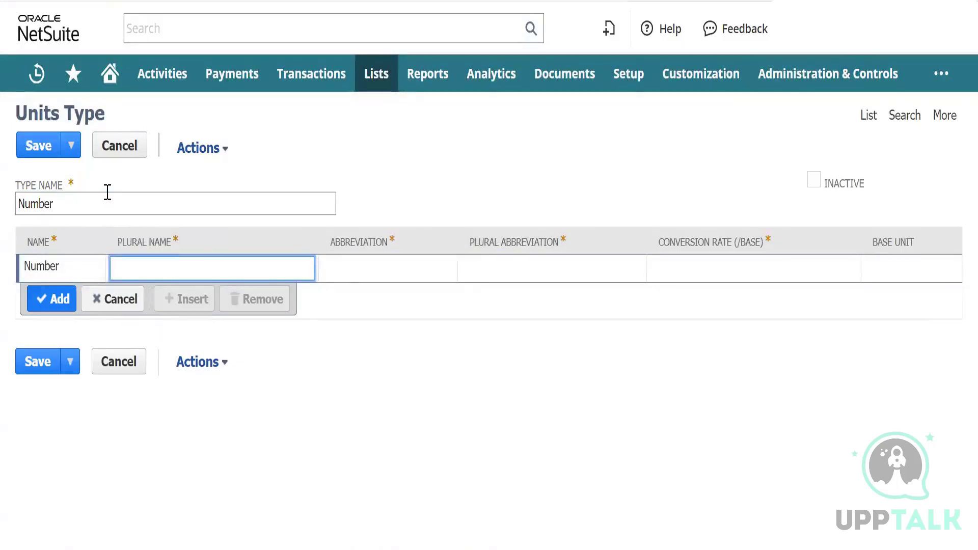
pyautogui.write('Number')
pyautogui.press('Tab')
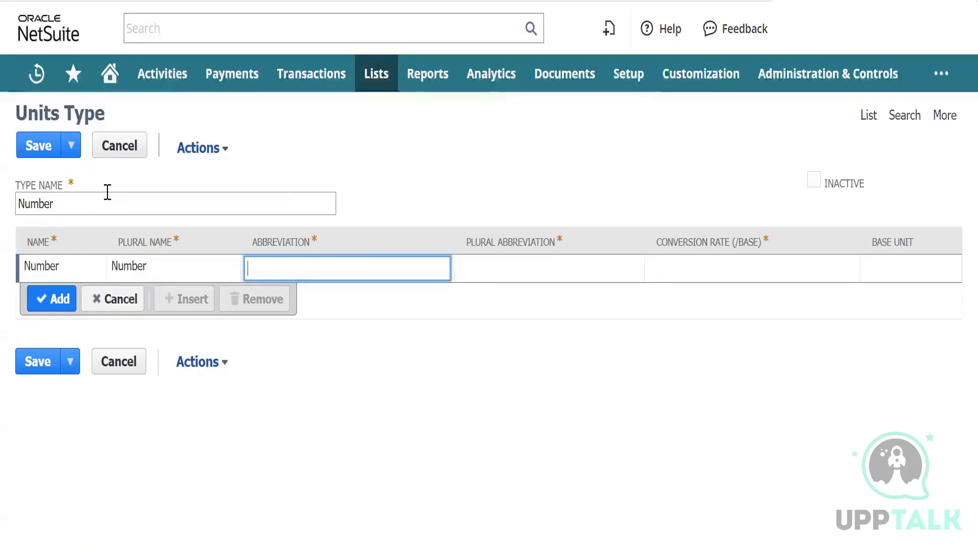
# Enter "No." as the unit's abbreviation and "No" as its plural abbreviation.
pyautogui.write('No.')
pyautogui.press('Tab')
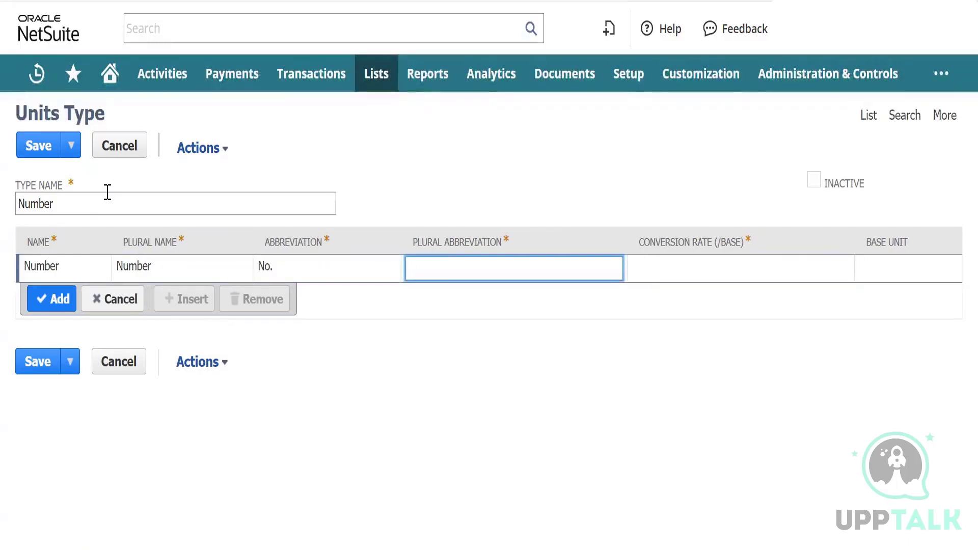
pyautogui.write('No')
# Correct the unit's plural name to "Numbers" and its plural abbreviation to "Nos".
pyautogui.hotkey('shift', 'Tab')
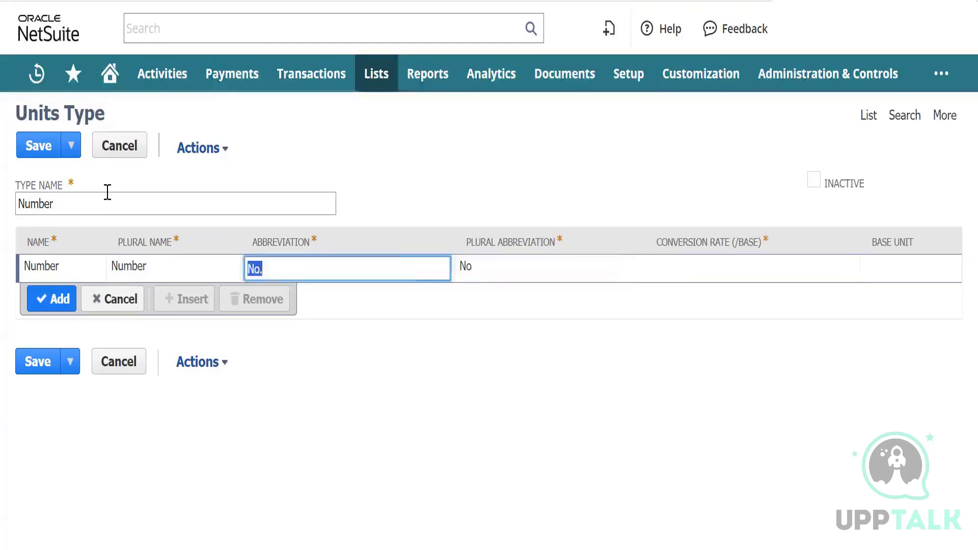
pyautogui.hotkey('shift', 'Tab')
pyautogui.press('End')
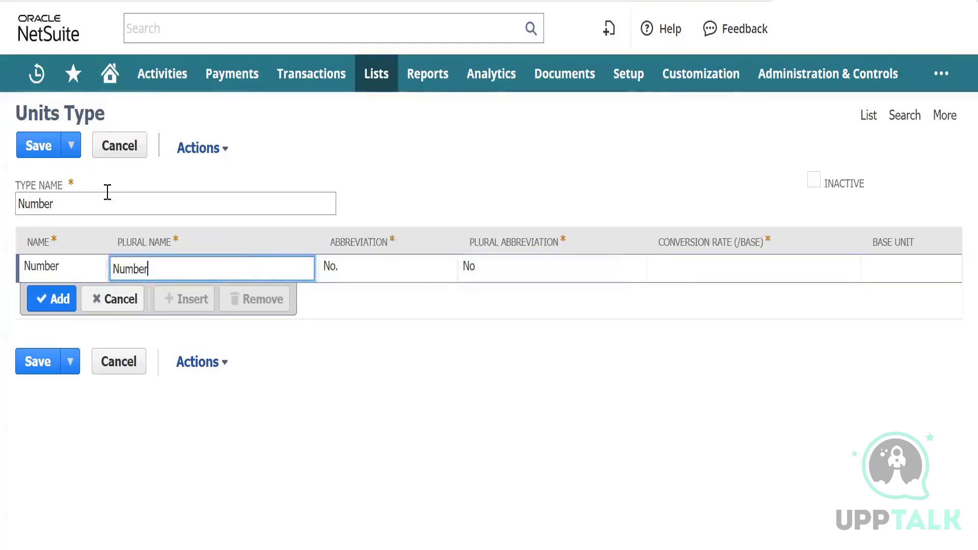
pyautogui.write('s')
pyautogui.press('Tab')
pyautogui.press('Tab')
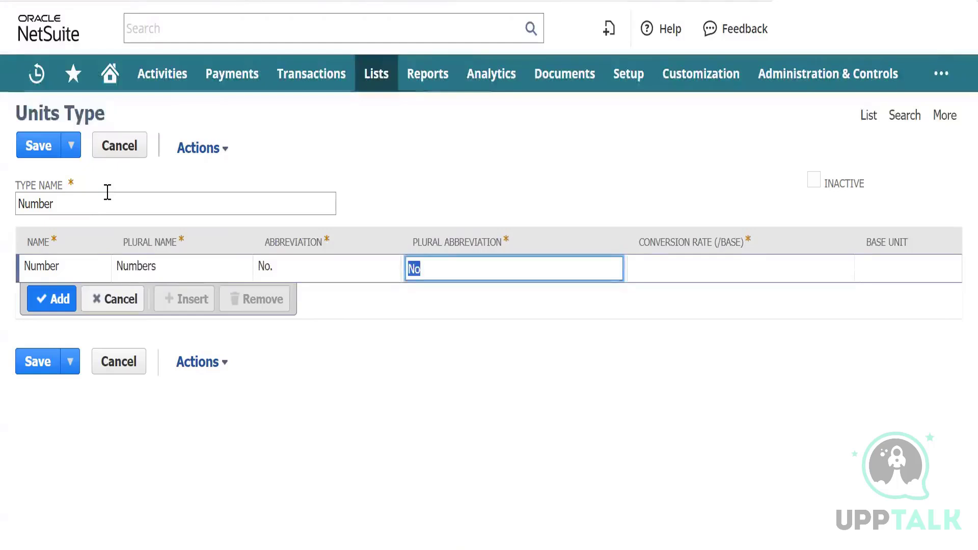
pyautogui.press('End')
pyautogui.write('s')
pyautogui.press('Tab')
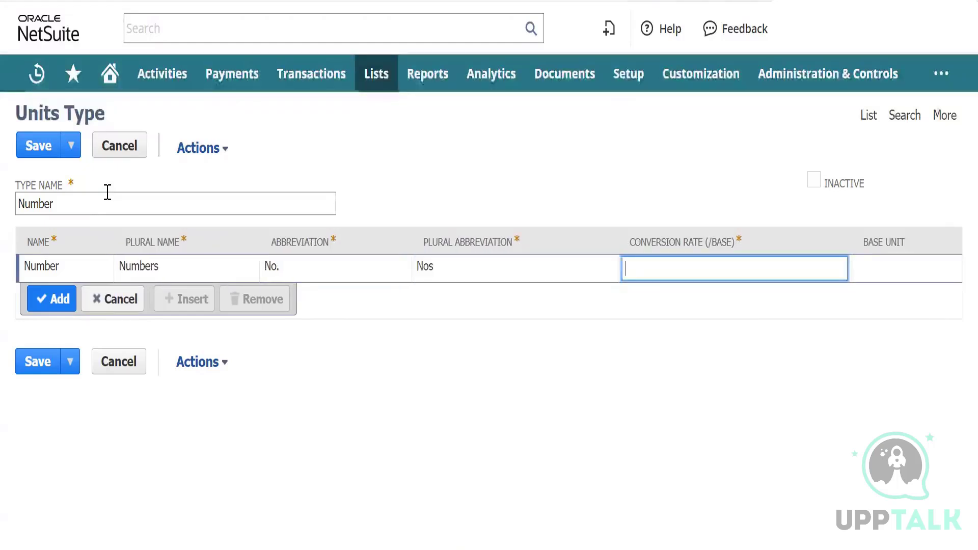
# Set the unit's conversion rate to 1 and mark it as the base unit.
pyautogui.write('1')
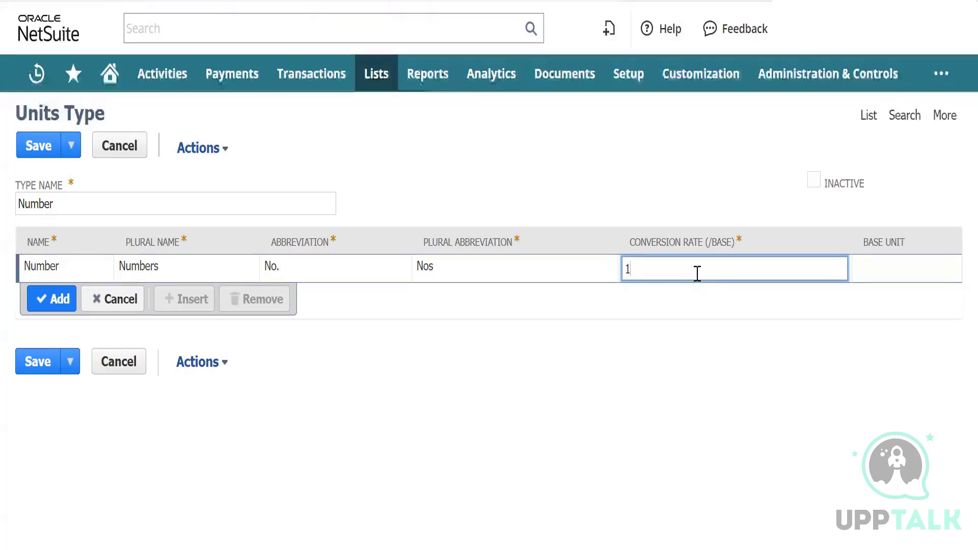
pyautogui.press('Tab')
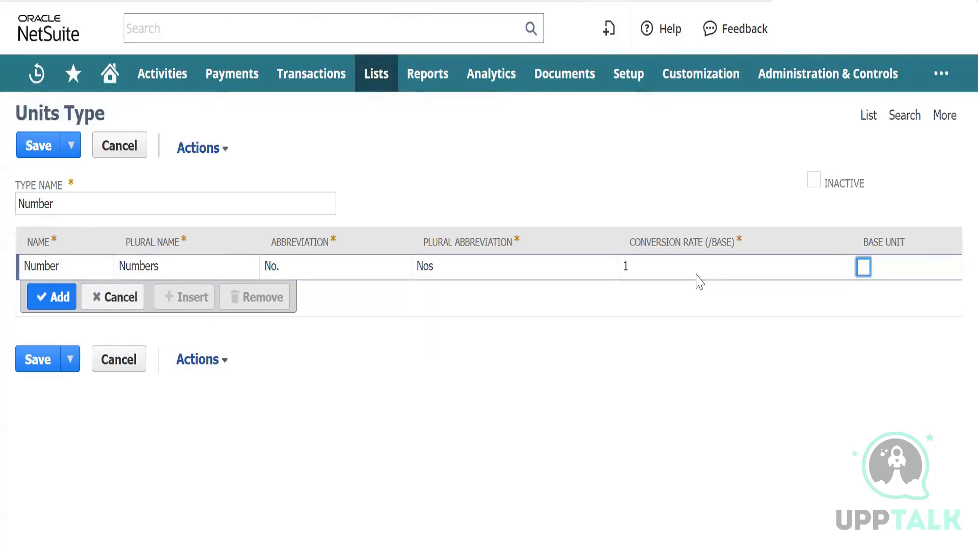
pyautogui.click(862, 268)
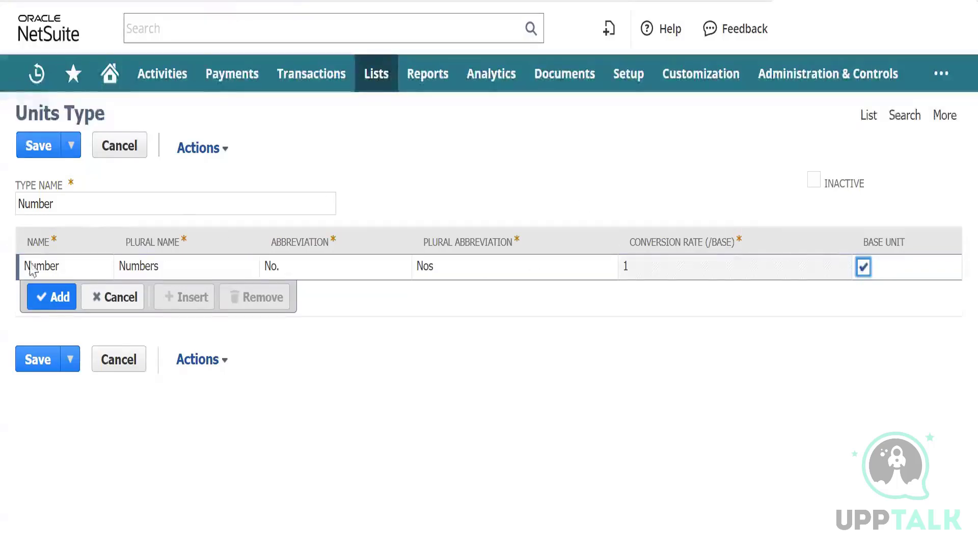
# Add the Number unit line to the units type and reload the Service for Sale form.
pyautogui.click(59, 301)
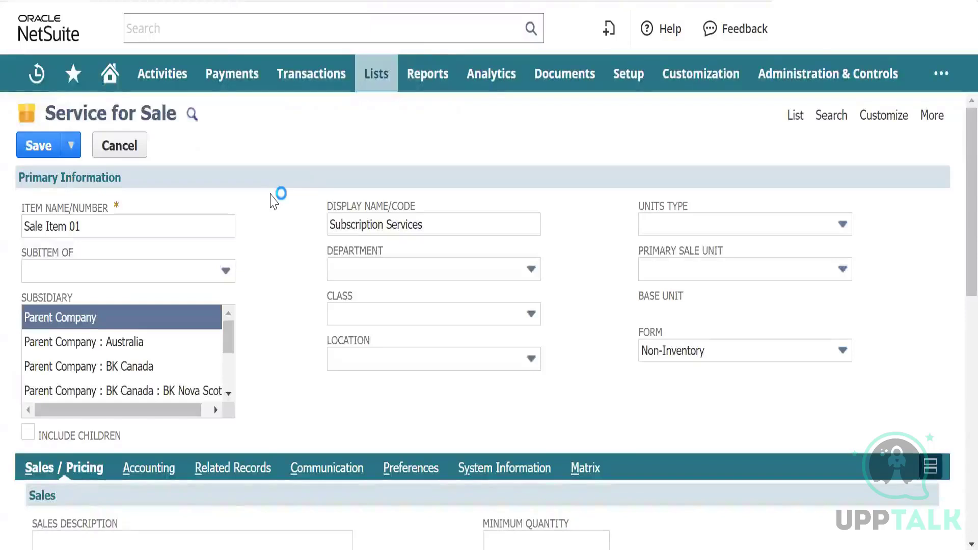
pyautogui.moveTo(162, 74)
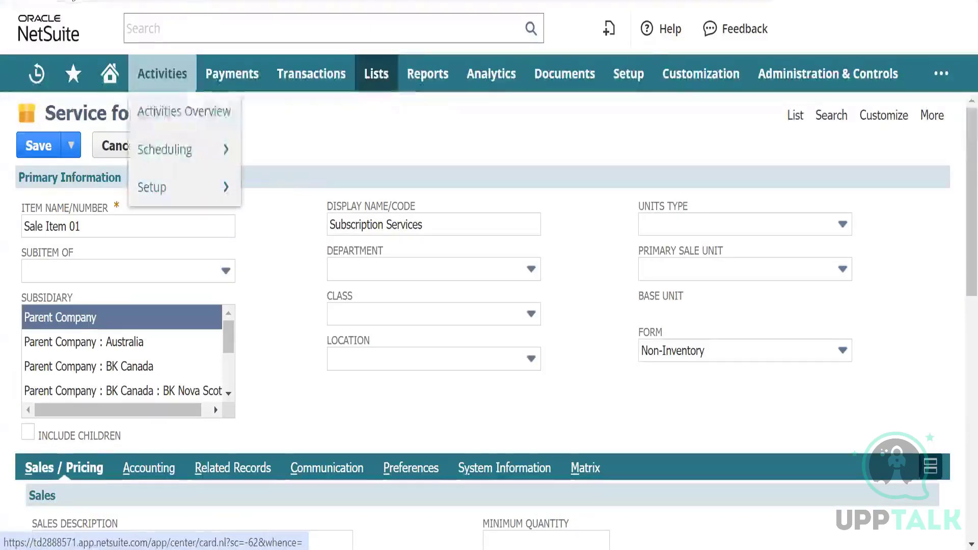
pyautogui.press('F5')
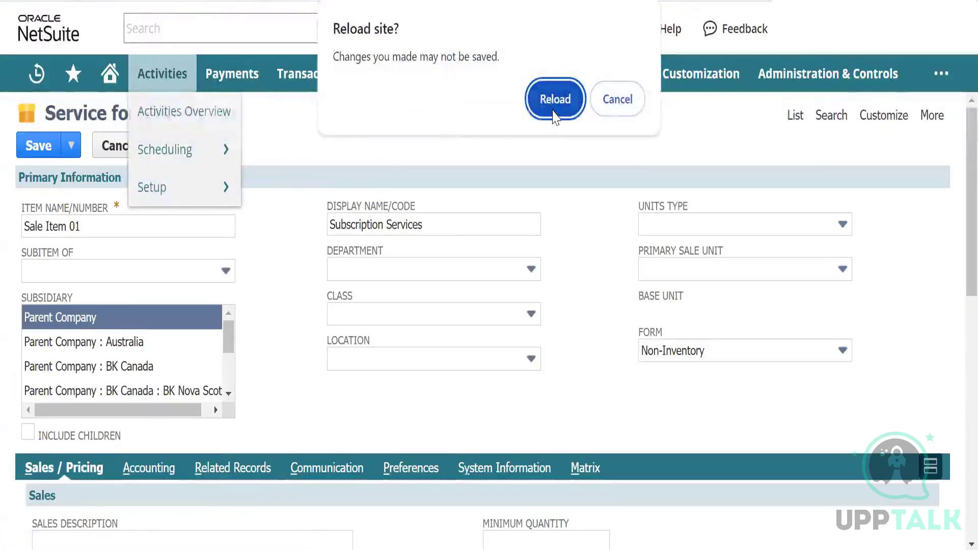
pyautogui.click(557, 98)
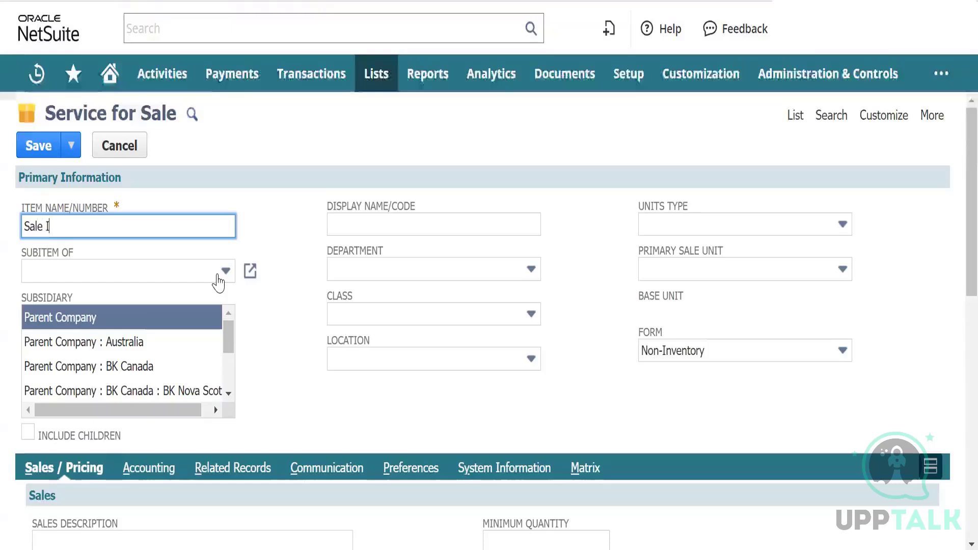
# Name the item "Sale Item 01" and assign it to the Parent Company : BK Canada subsidiary with children included.
pyautogui.write('Item')
pyautogui.press('Tab')
pyautogui.press('Tab')
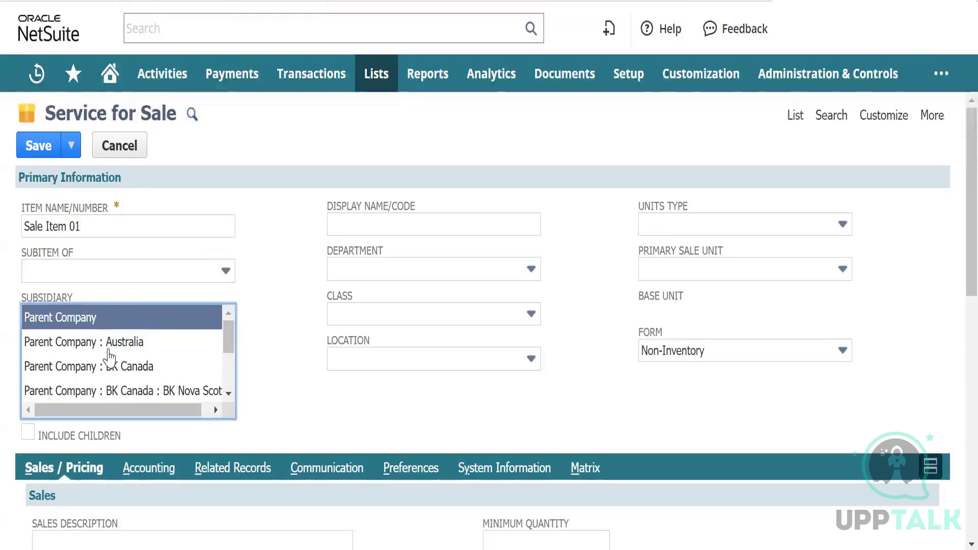
pyautogui.scroll(-2, 110, 358)
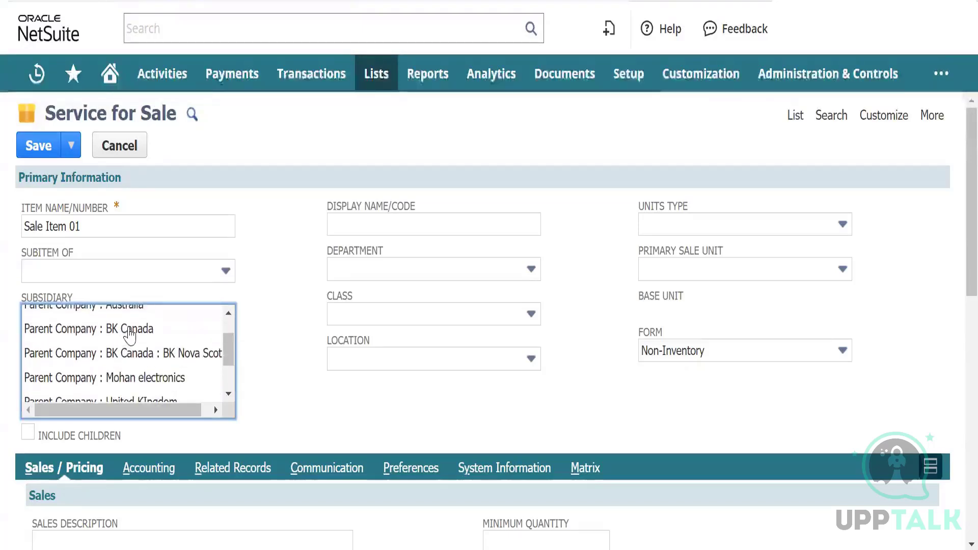
pyautogui.click(118, 330)
pyautogui.click(29, 436)
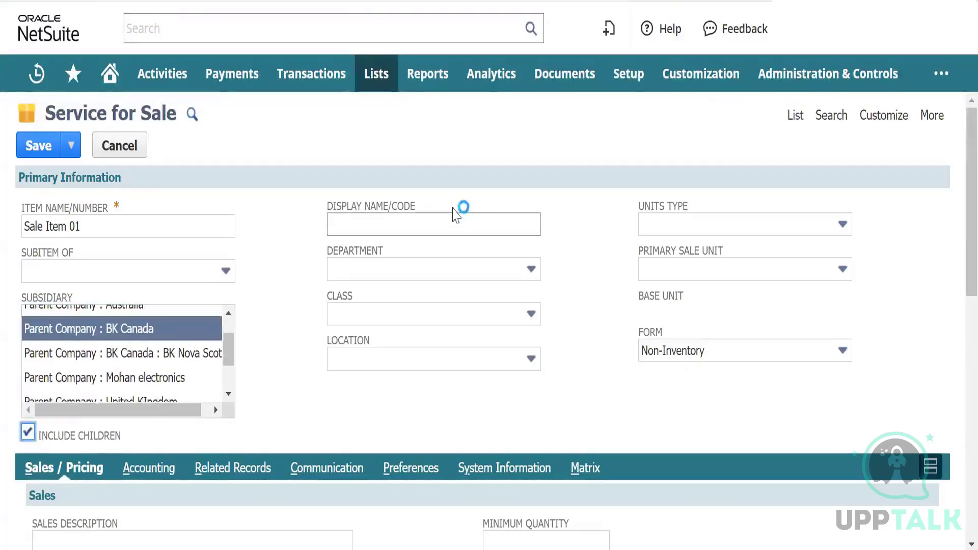
# Enter "Subscription Services" as the item's display name, leaving department and class empty.
pyautogui.click(387, 224)
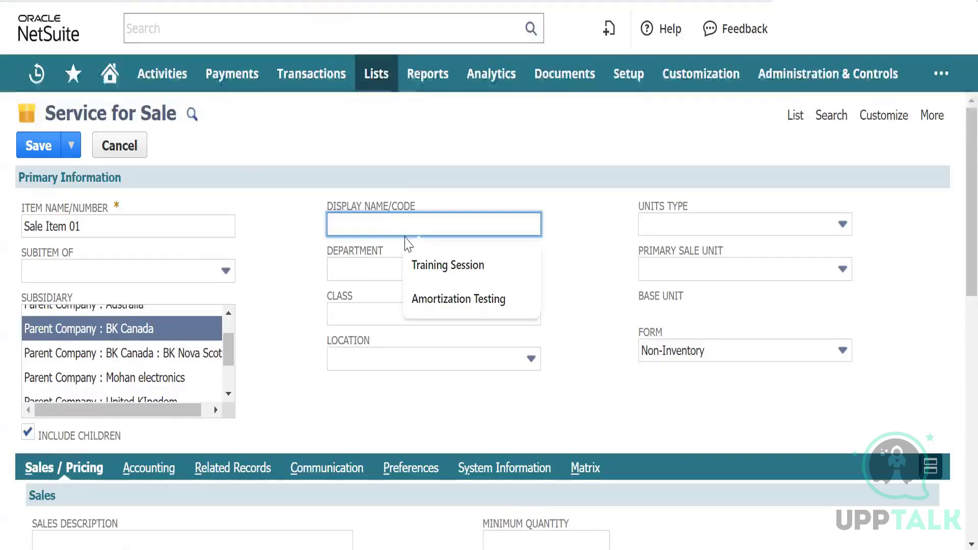
pyautogui.write('Subsc')
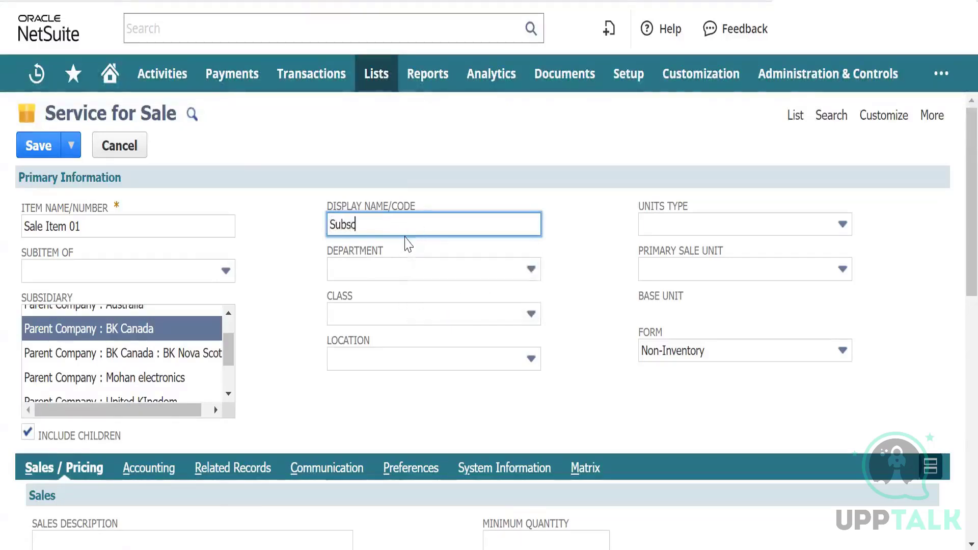
pyautogui.write('ription ')
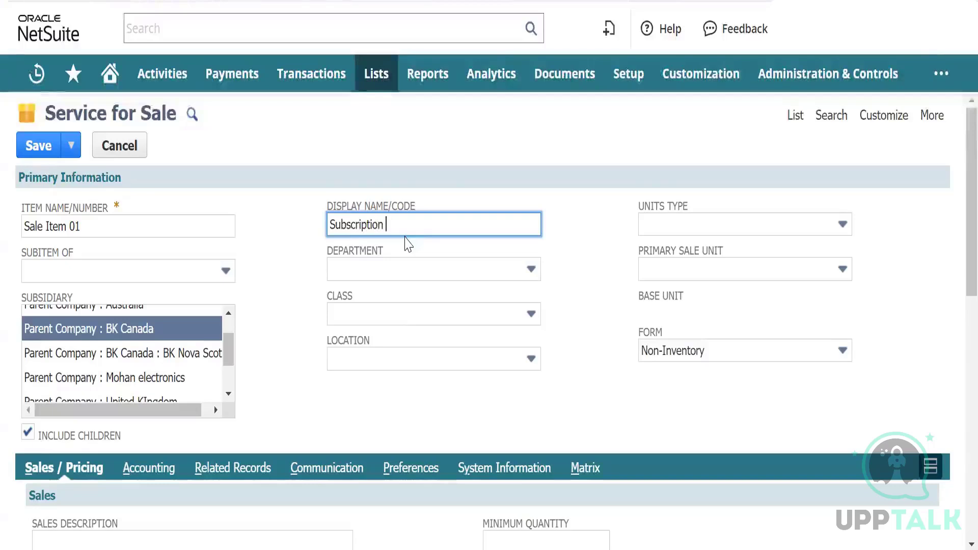
pyautogui.write('Servic')
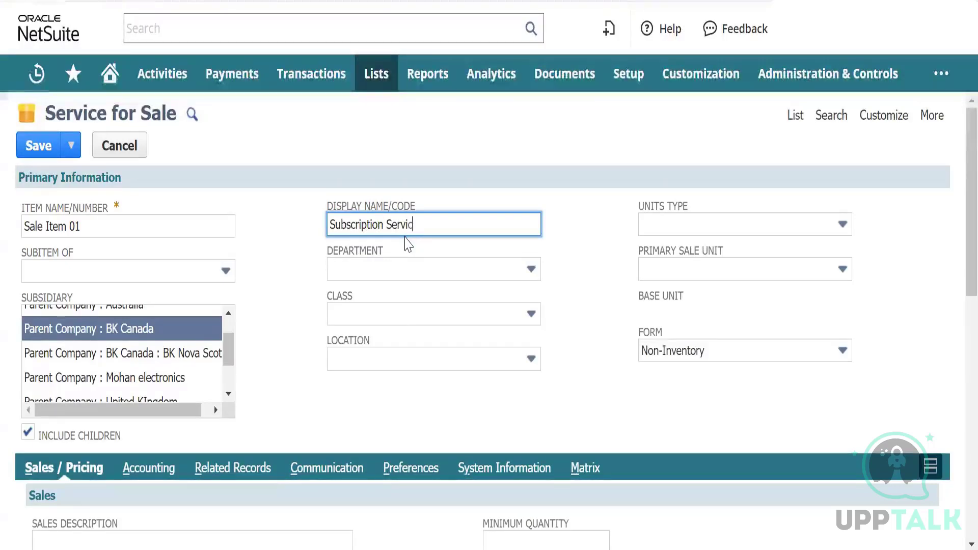
pyautogui.write('es')
pyautogui.press('Tab')
pyautogui.press('Tab')
pyautogui.press('Tab')
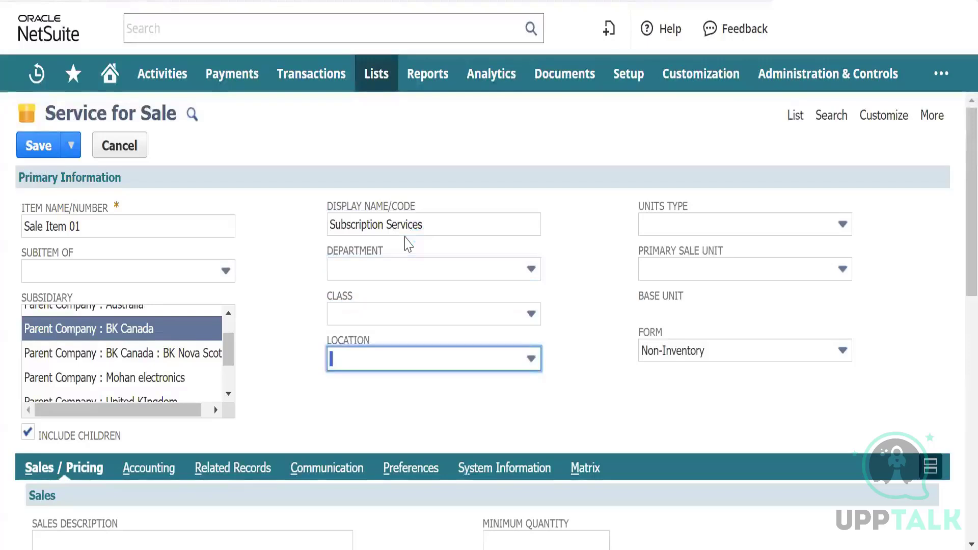
# Set the item's units type to Number.
pyautogui.click(677, 226)
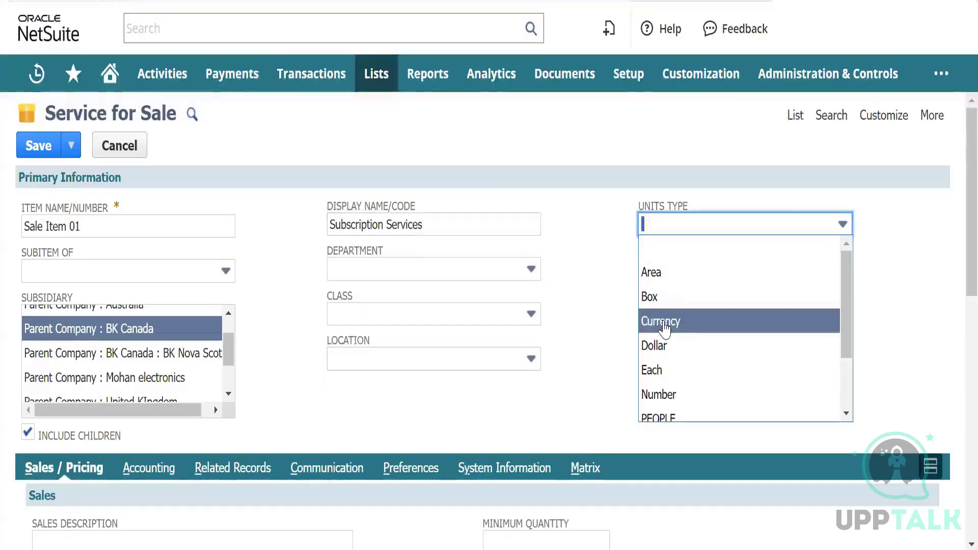
pyautogui.scroll(-3, 688, 321)
pyautogui.click(689, 318)
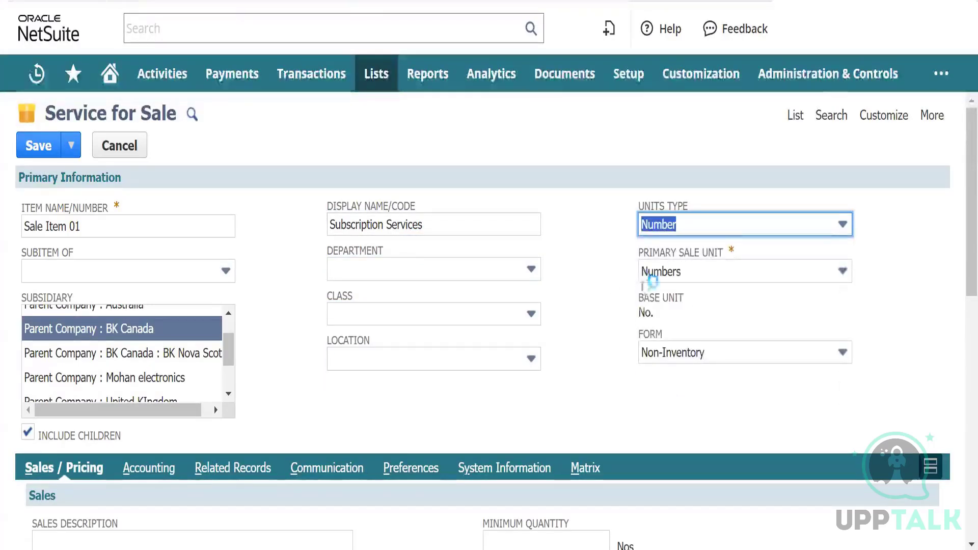
pyautogui.click(602, 325)
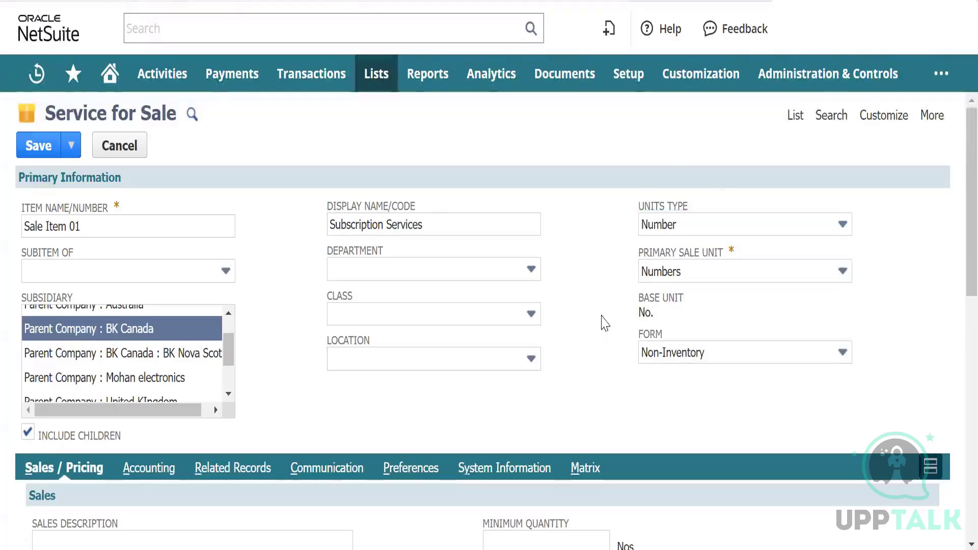
# Enter "Subscription Services" as the item's sales description.
pyautogui.scroll(-3, 590, 385)
pyautogui.scroll(-3, 590, 385)
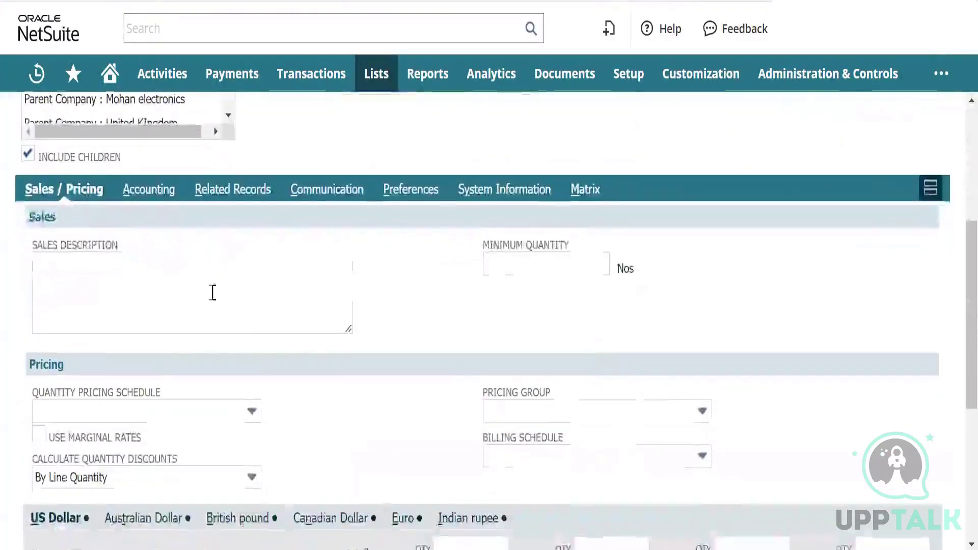
pyautogui.click(91, 279)
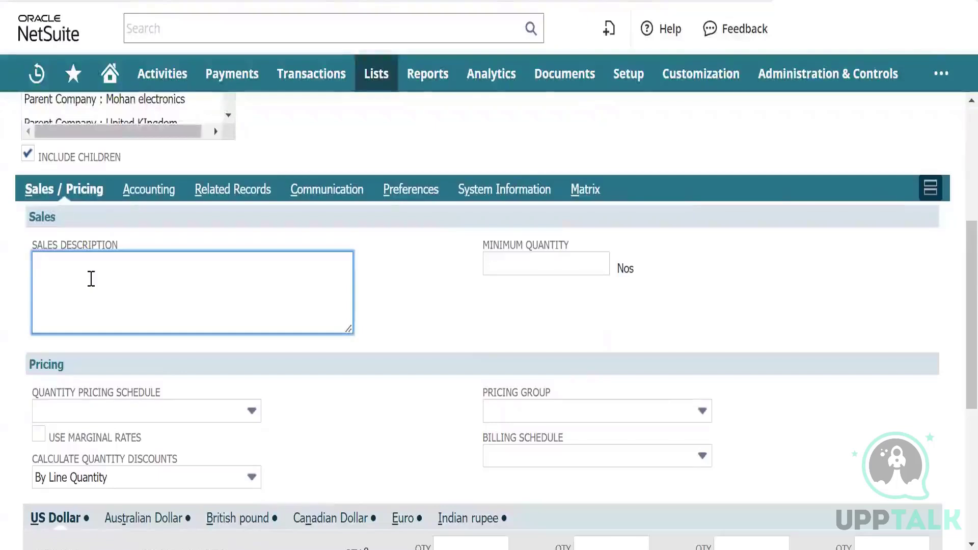
pyautogui.write('Subsc')
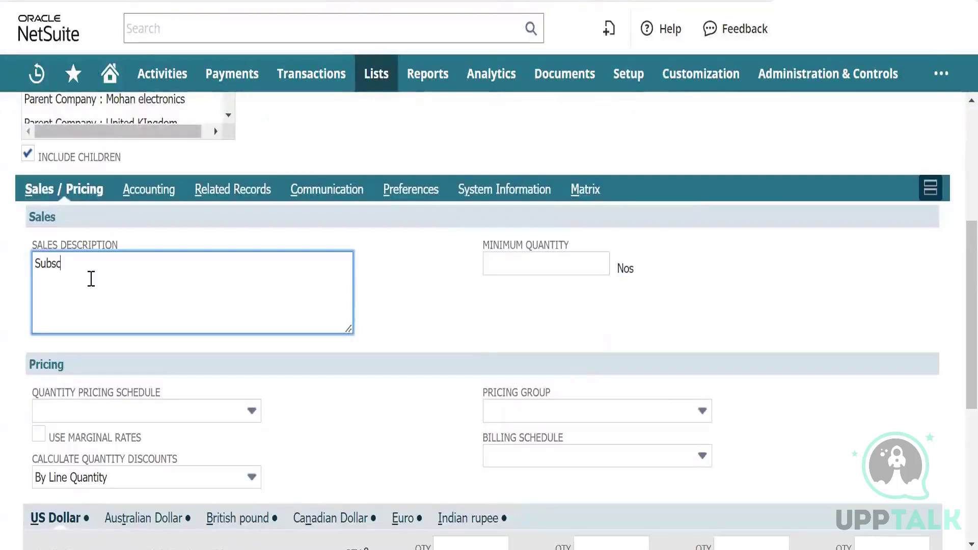
pyautogui.write('r')
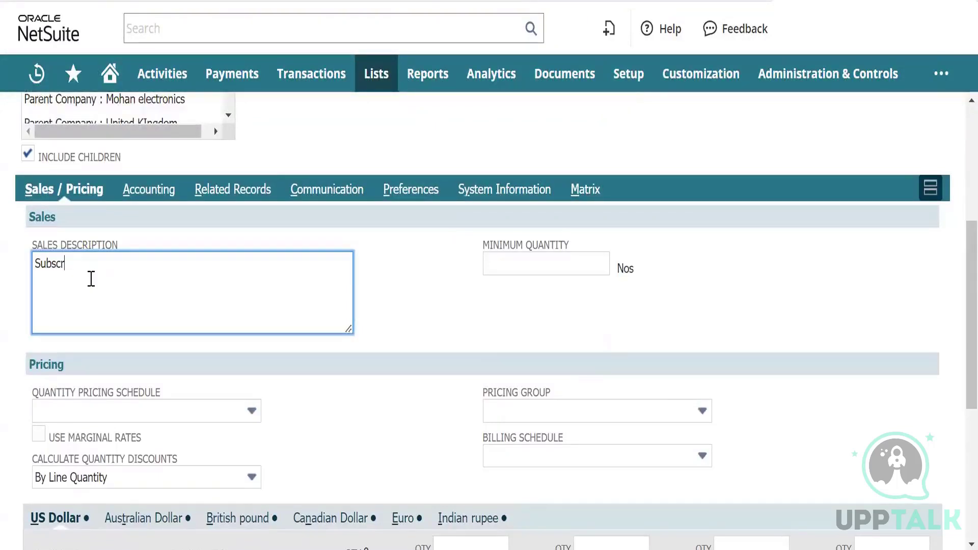
pyautogui.write('iption Ser')
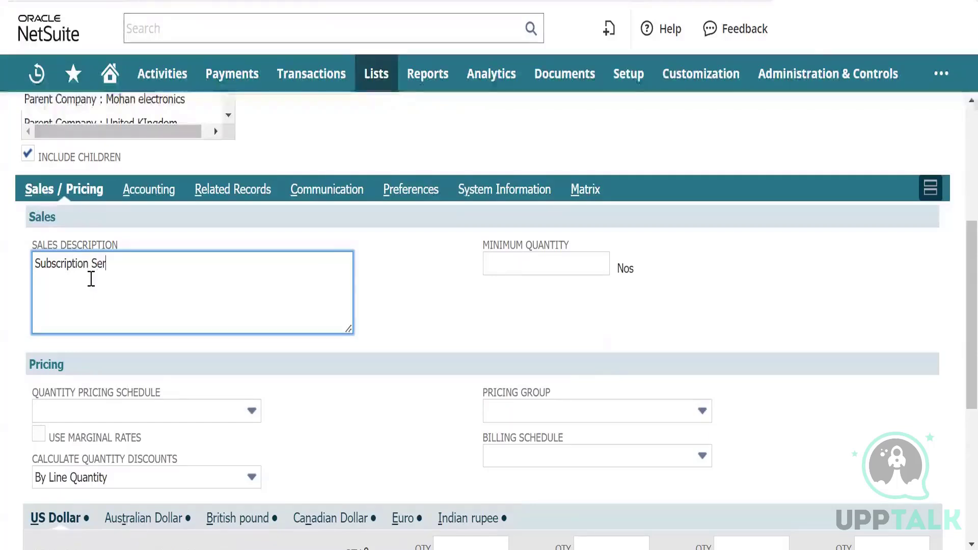
pyautogui.write('vices')
pyautogui.press('Tab')
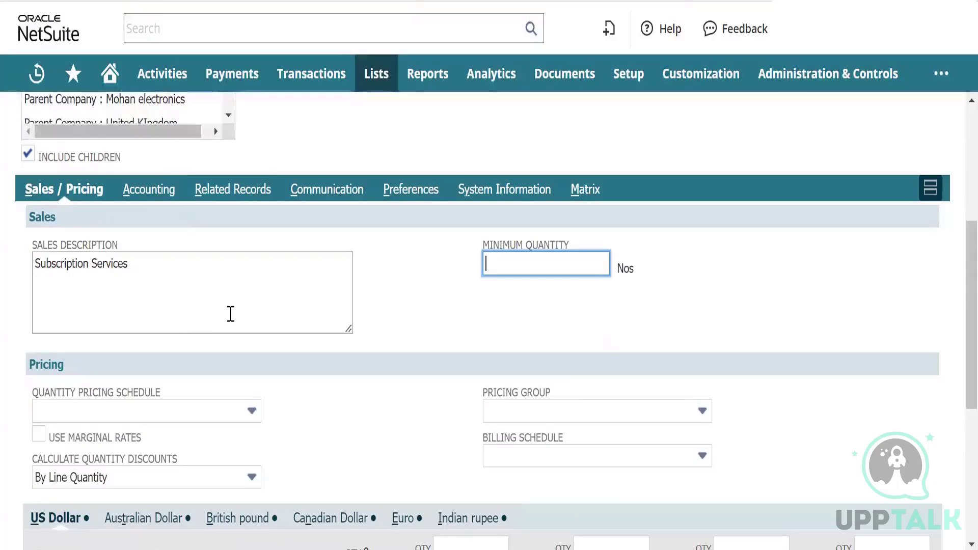
# Set the Canadian Dollar base price for quantity 0 to 1000 in the item's pricing table.
pyautogui.scroll(-4, 221, 299)
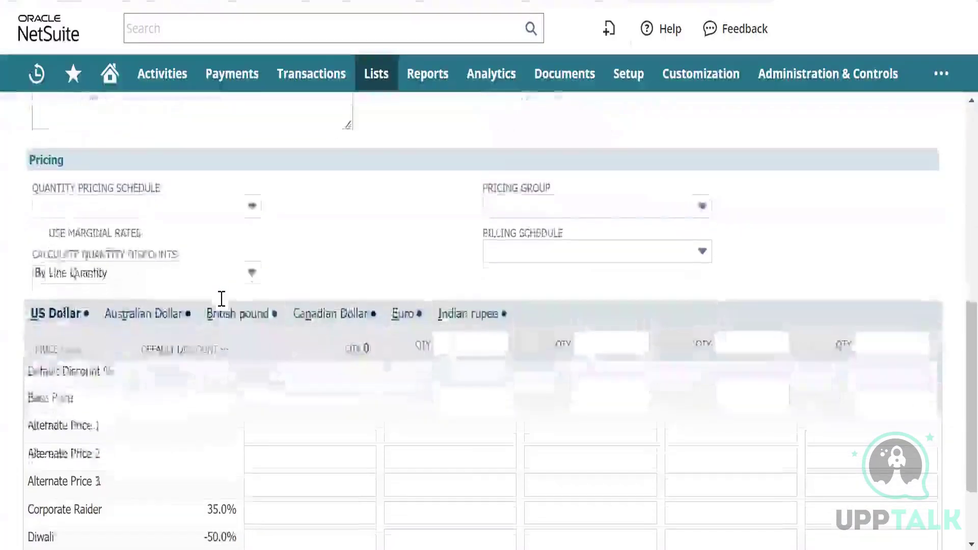
pyautogui.scroll(1, 221, 303)
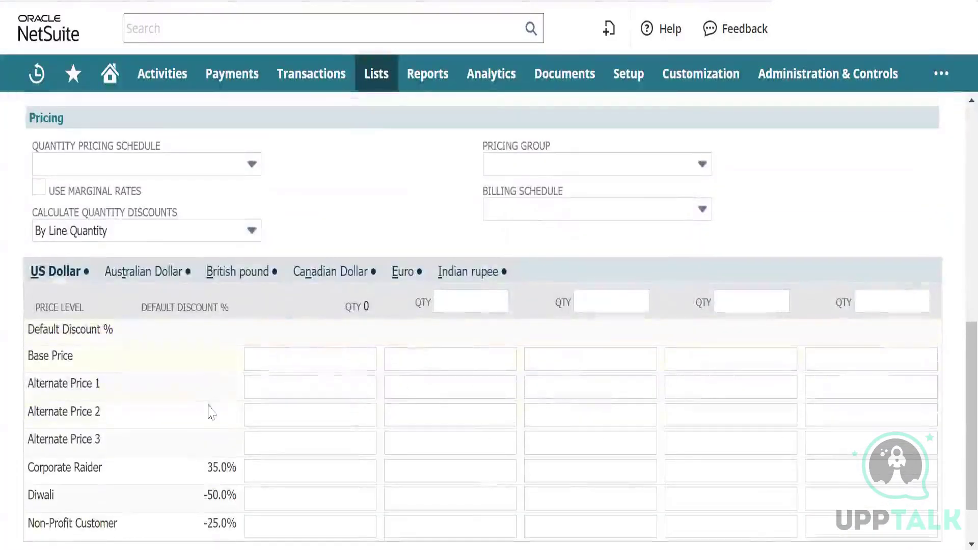
pyautogui.scroll(8, 266, 265)
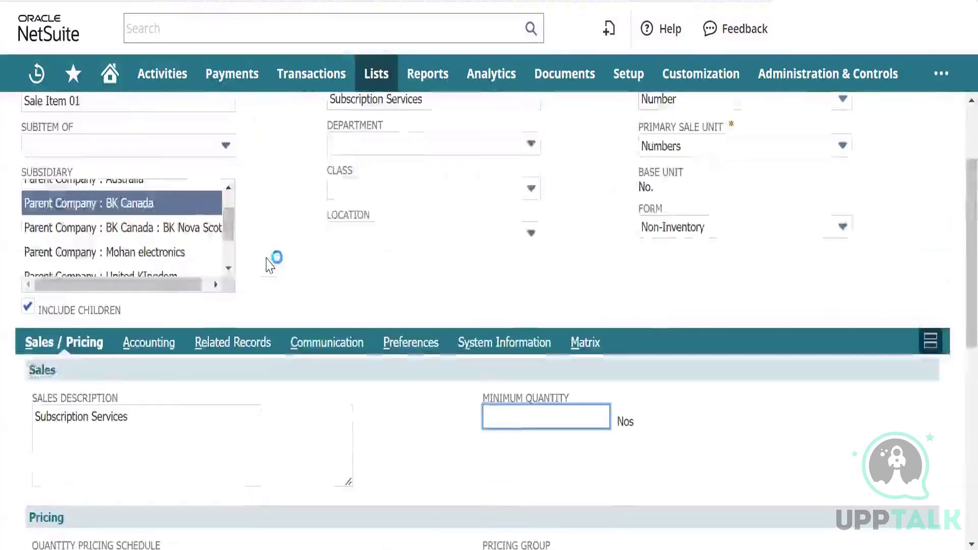
pyautogui.scroll(1, 268, 264)
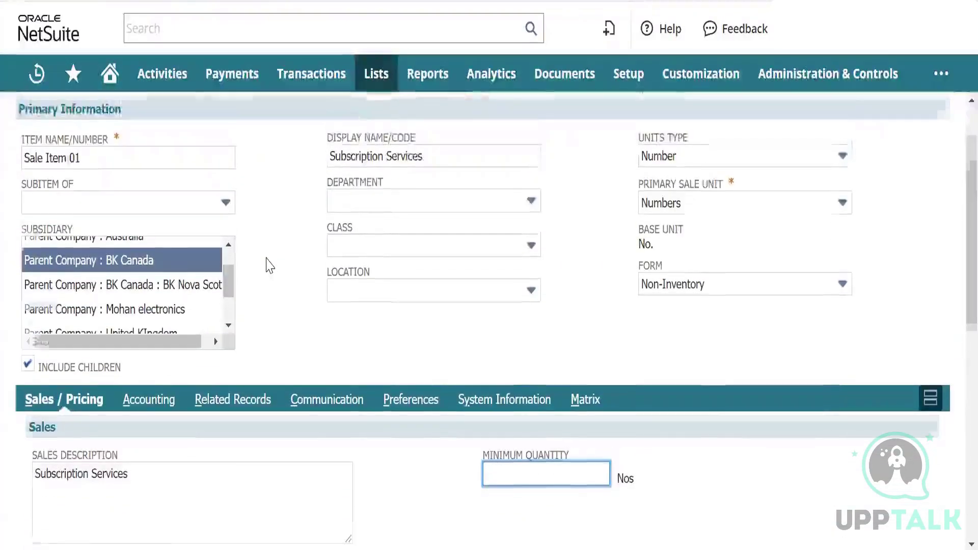
pyautogui.scroll(-9, 270, 265)
pyautogui.scroll(-2, 285, 353)
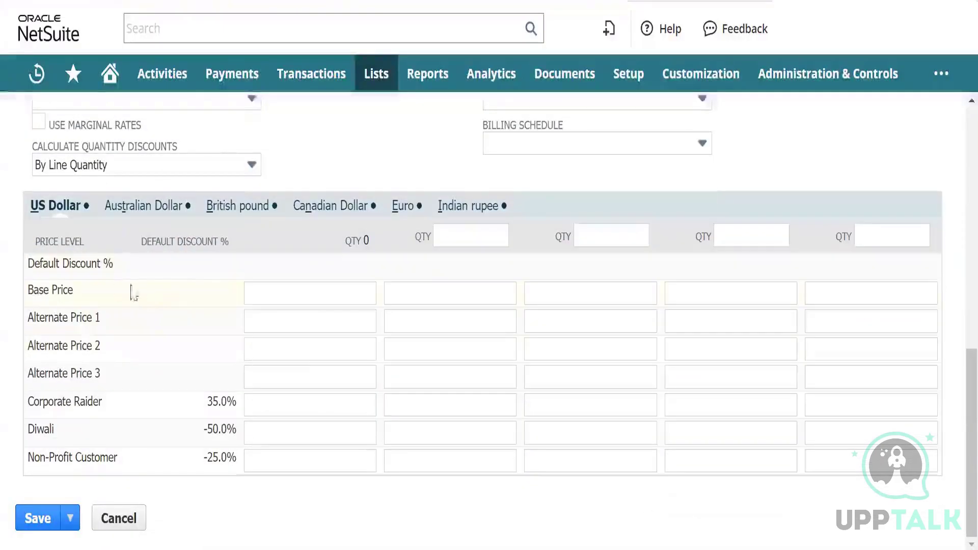
pyautogui.click(304, 286)
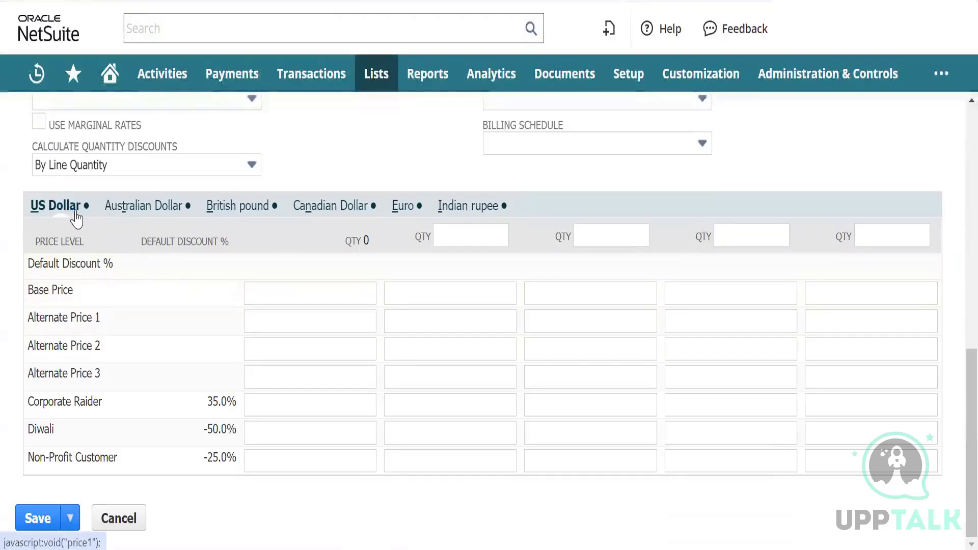
pyautogui.click(317, 326)
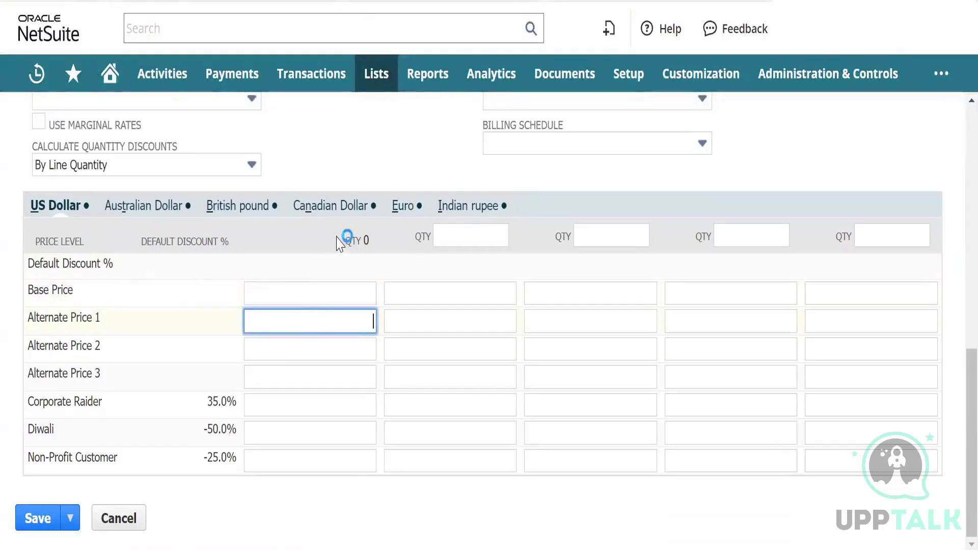
pyautogui.click(330, 208)
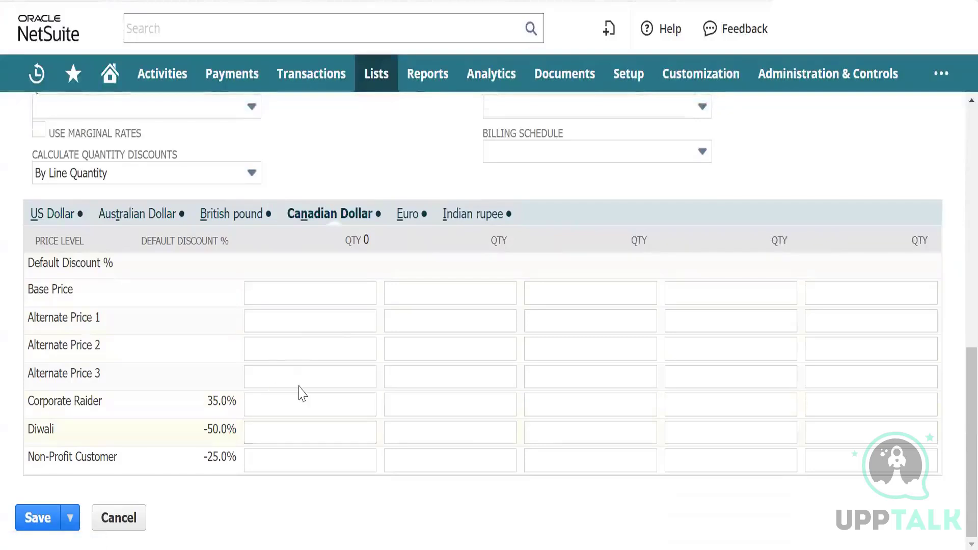
pyautogui.click(316, 295)
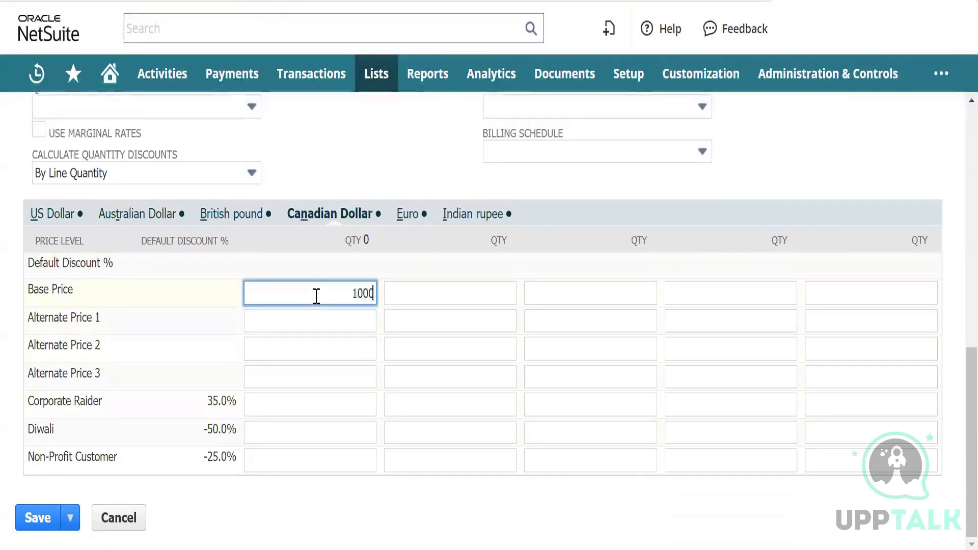
pyautogui.press('Tab')
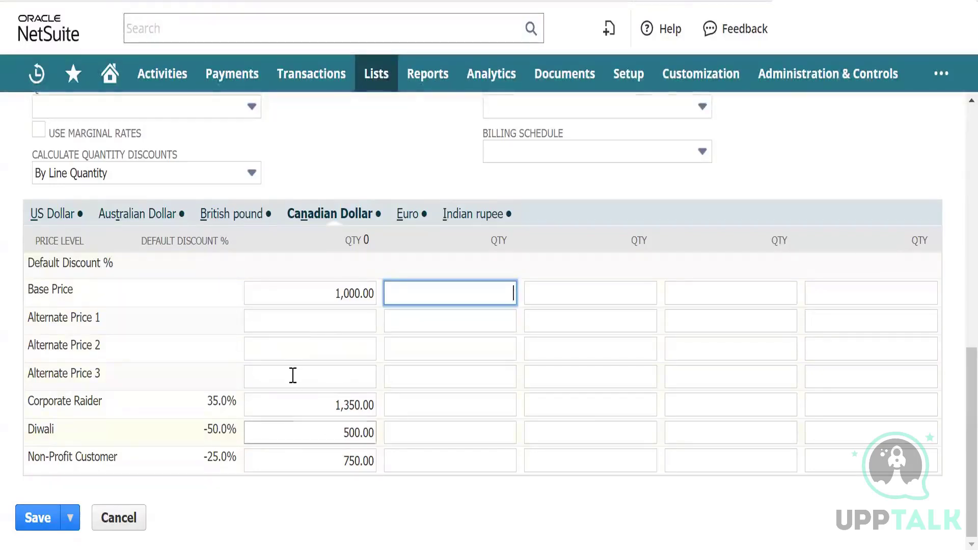
# Try a Canadian Dollar base price of 1000 in the second quantity column and clear it again.
pyautogui.click(364, 233)
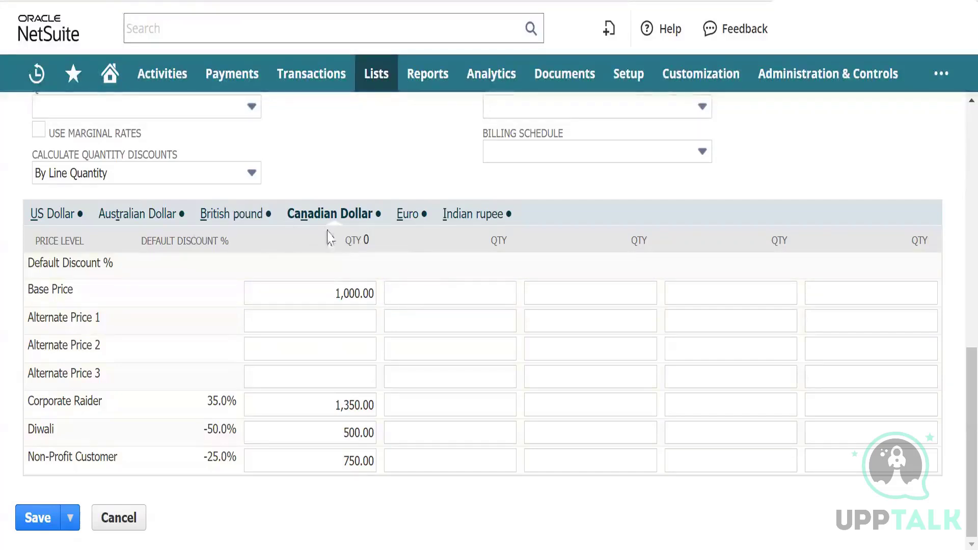
pyautogui.click(471, 297)
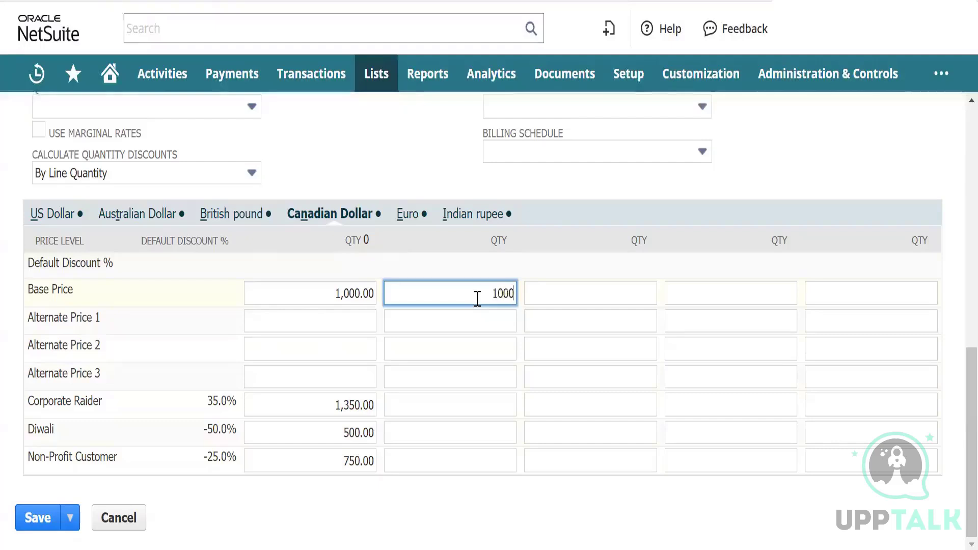
pyautogui.press('Tab')
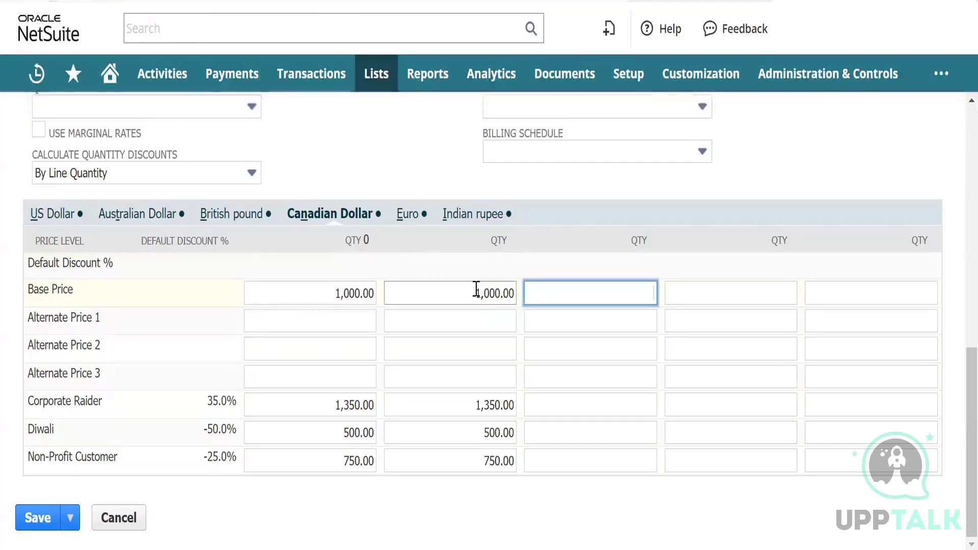
pyautogui.click(476, 289)
pyautogui.doubleClick(492, 291)
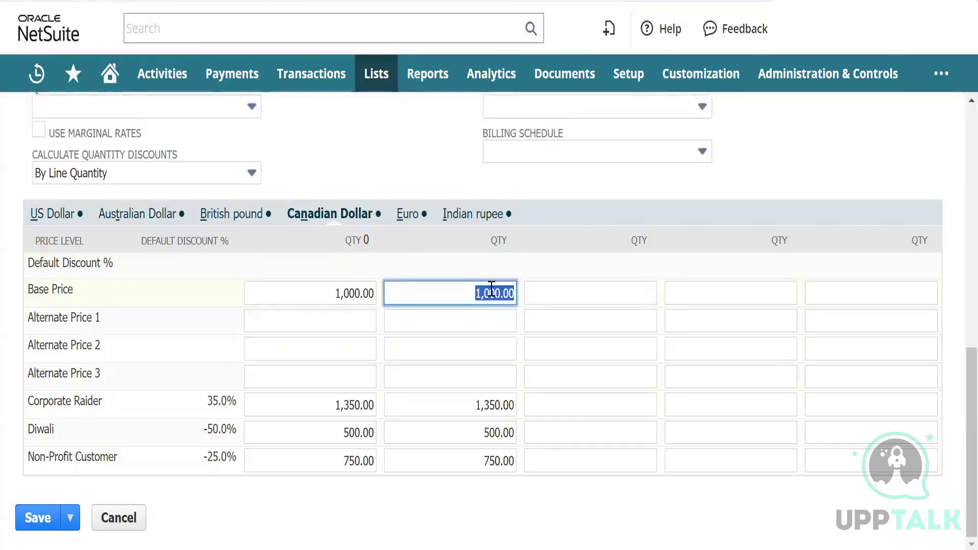
pyautogui.press('BackSpace')
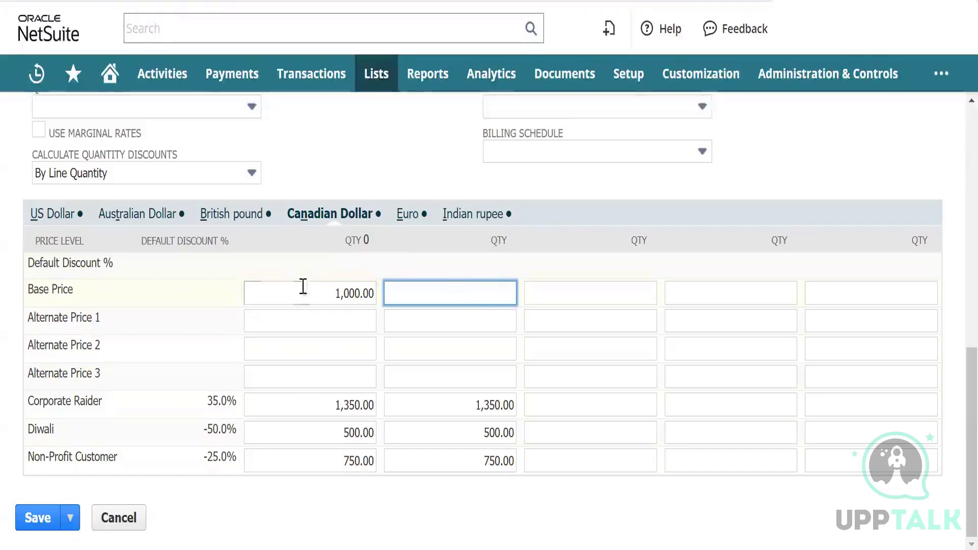
# Review the methods for calculating quantity discounts and keep By Line Quantity.
pyautogui.scroll(2, 193, 236)
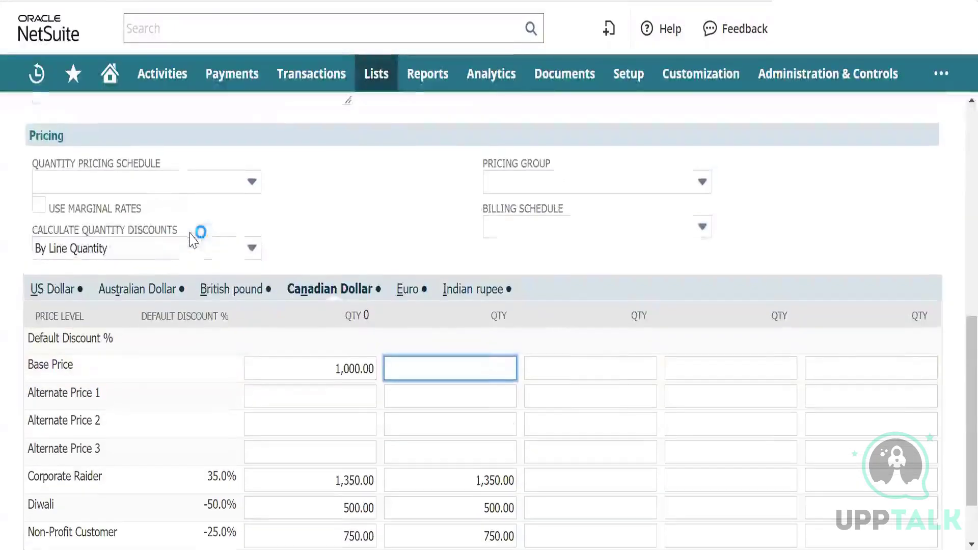
pyautogui.click(235, 257)
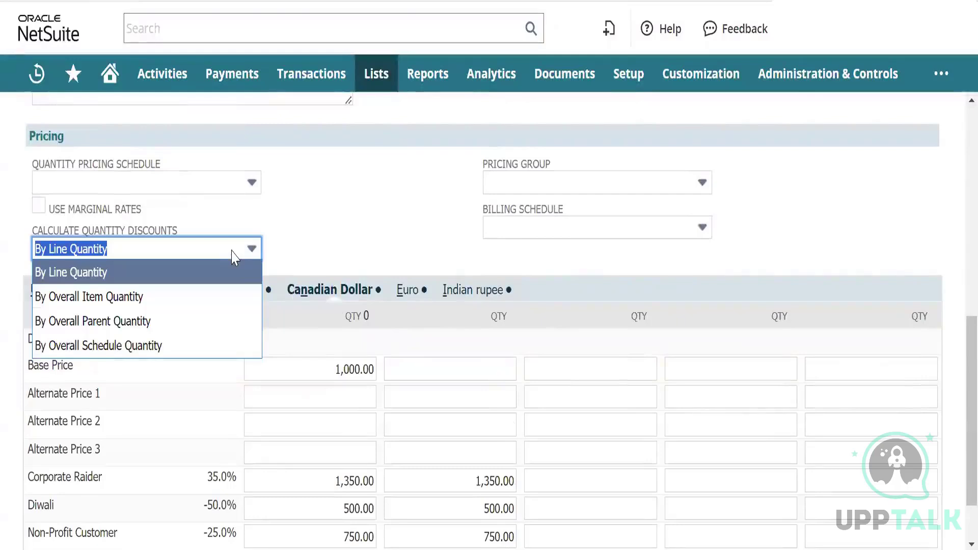
pyautogui.click(235, 257)
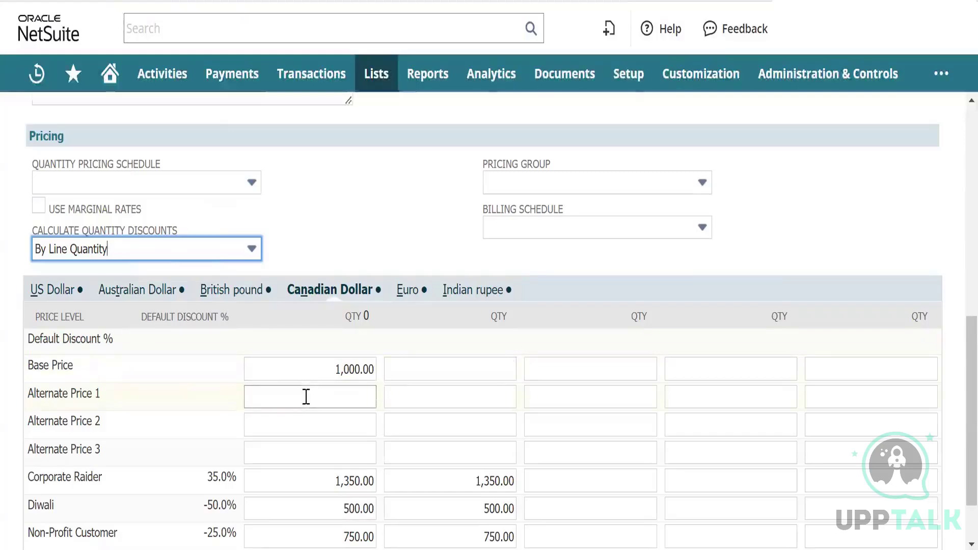
pyautogui.scroll(-1, 306, 395)
pyautogui.scroll(2, 306, 396)
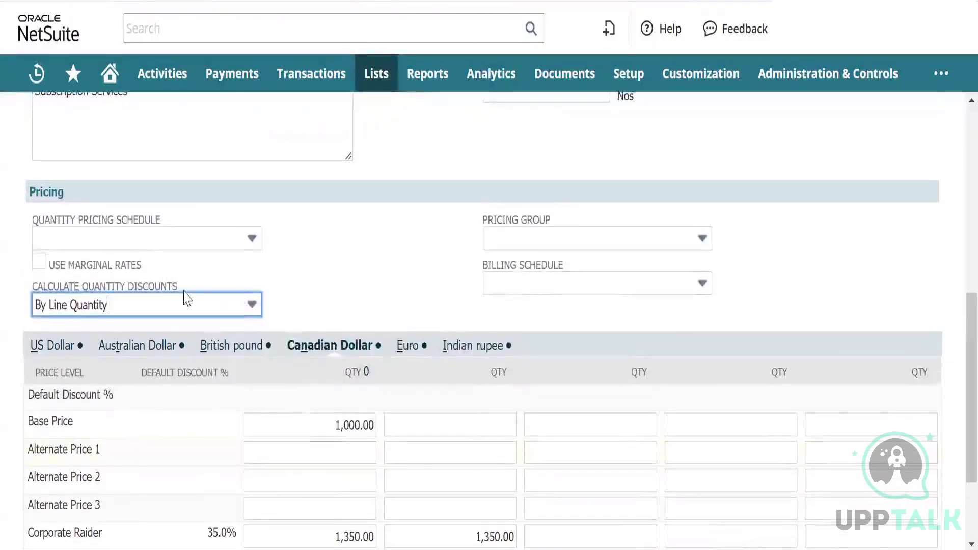
pyautogui.click(188, 302)
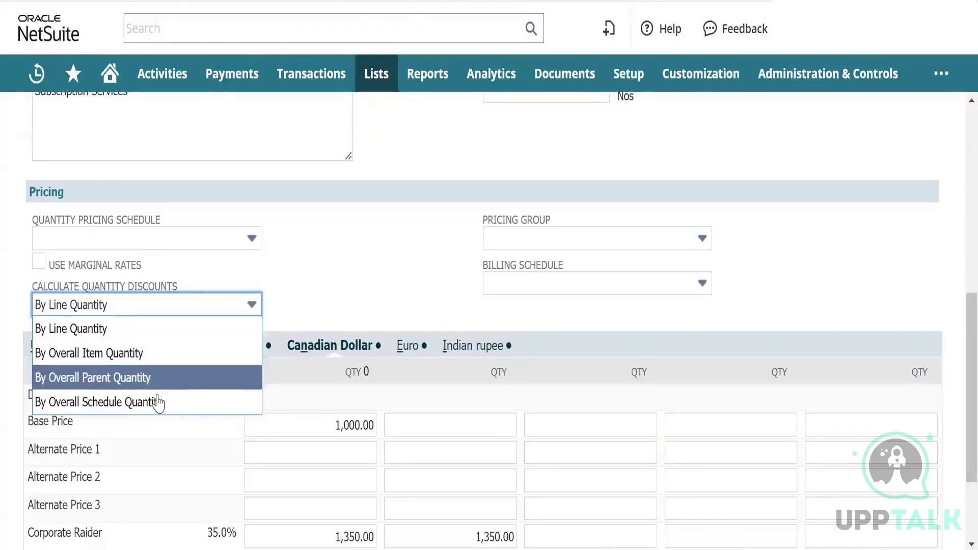
pyautogui.click(154, 331)
pyautogui.scroll(-2, 272, 408)
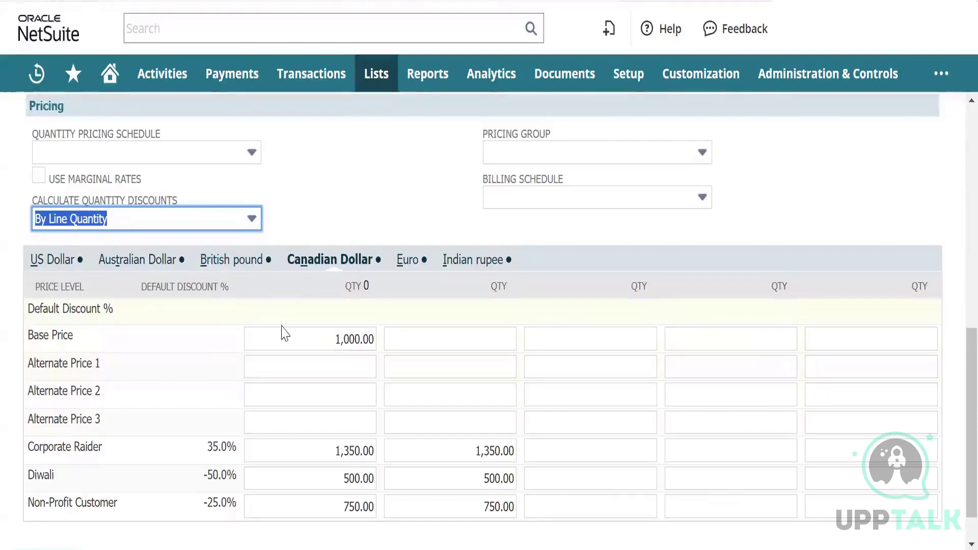
# Clear the Canadian Dollar base price for quantity 0.
pyautogui.click(314, 336)
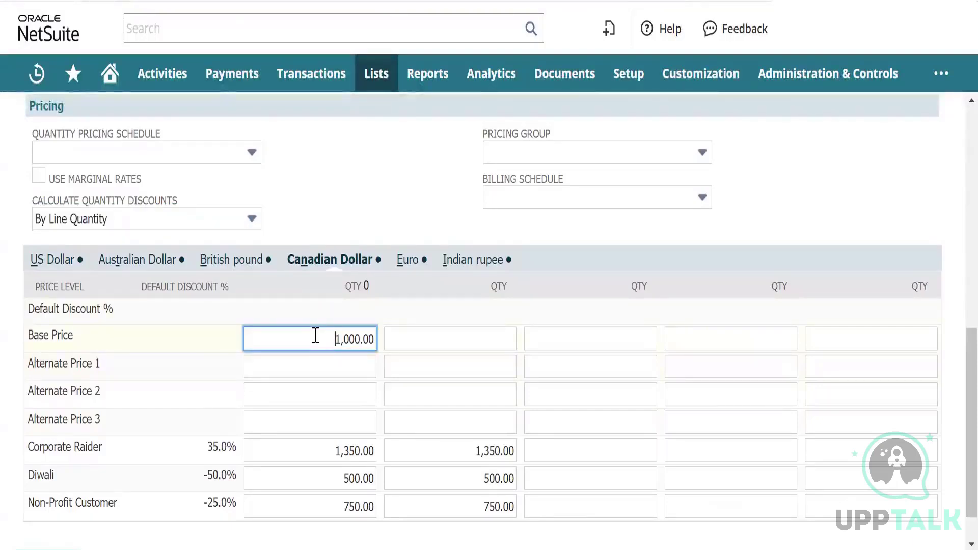
pyautogui.hotkey('shift', 'Right')
pyautogui.hotkey('shift', 'Right')
pyautogui.hotkey('shift', 'Right')
pyautogui.hotkey('shift', 'Right')
pyautogui.hotkey('shift', 'Right')
pyautogui.hotkey('shift', 'Right')
pyautogui.hotkey('shift', 'Right')
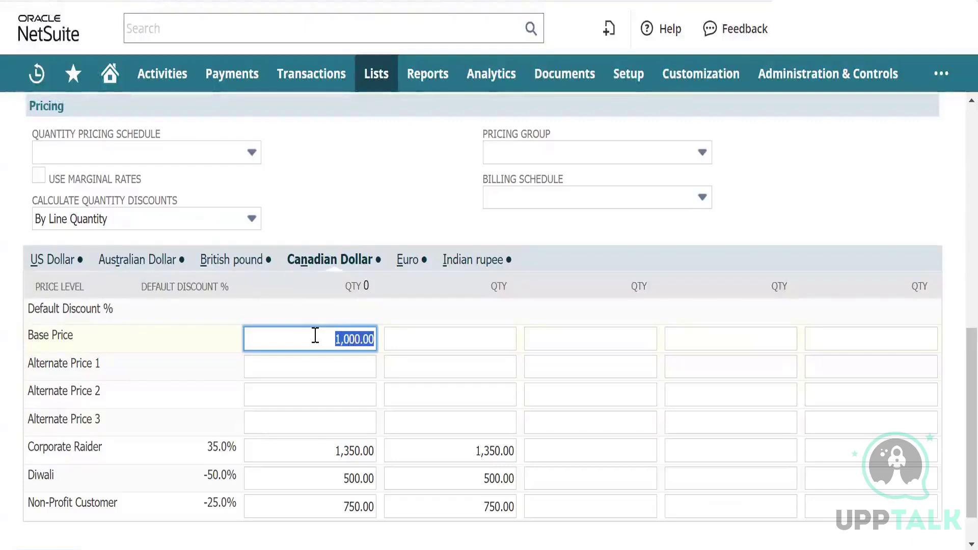
pyautogui.press('Delete')
pyautogui.press('Tab')
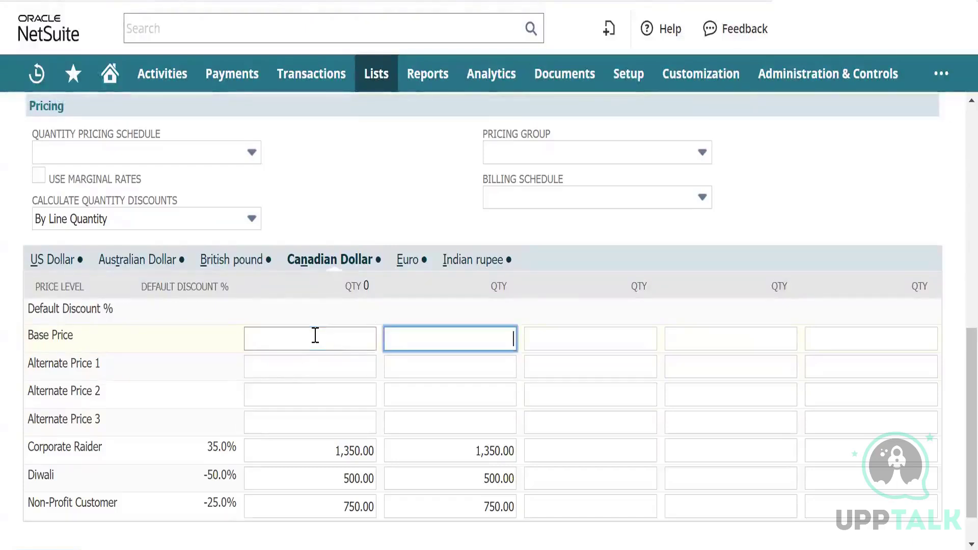
pyautogui.click(236, 167)
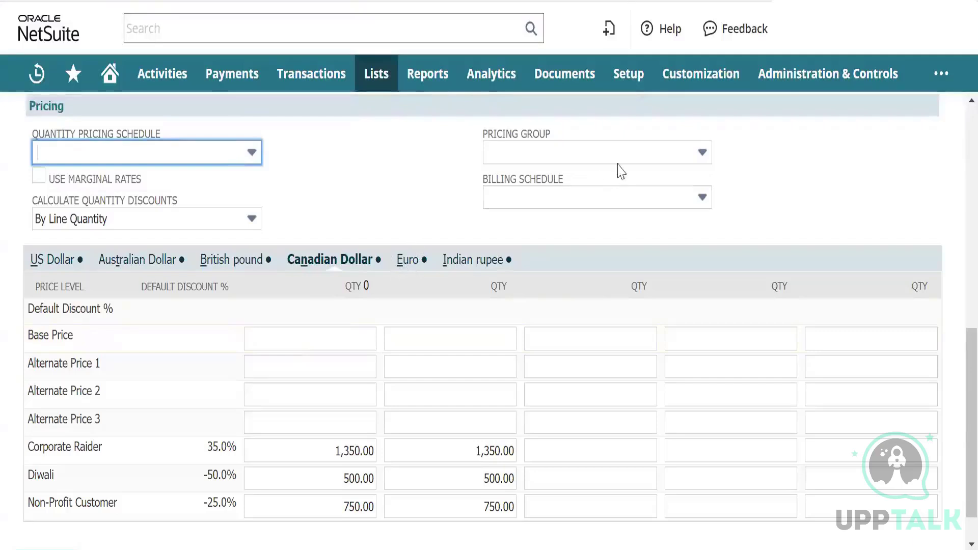
pyautogui.click(631, 155)
pyautogui.click(631, 155)
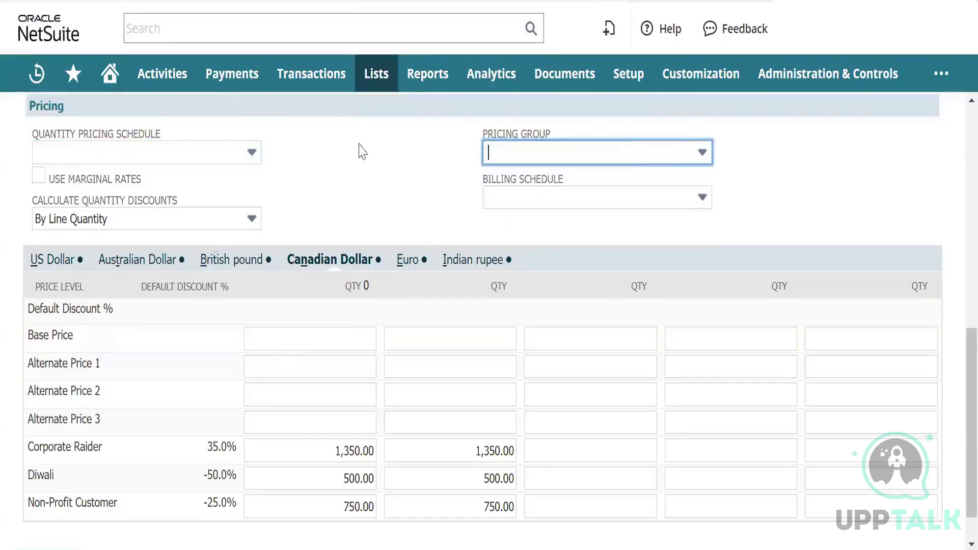
pyautogui.click(365, 196)
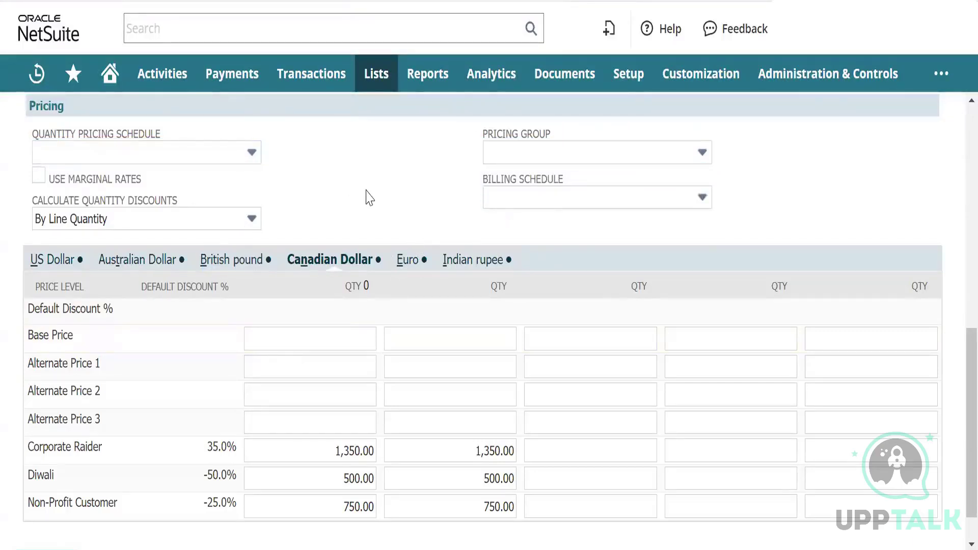
pyautogui.click(321, 340)
pyautogui.press('Tab')
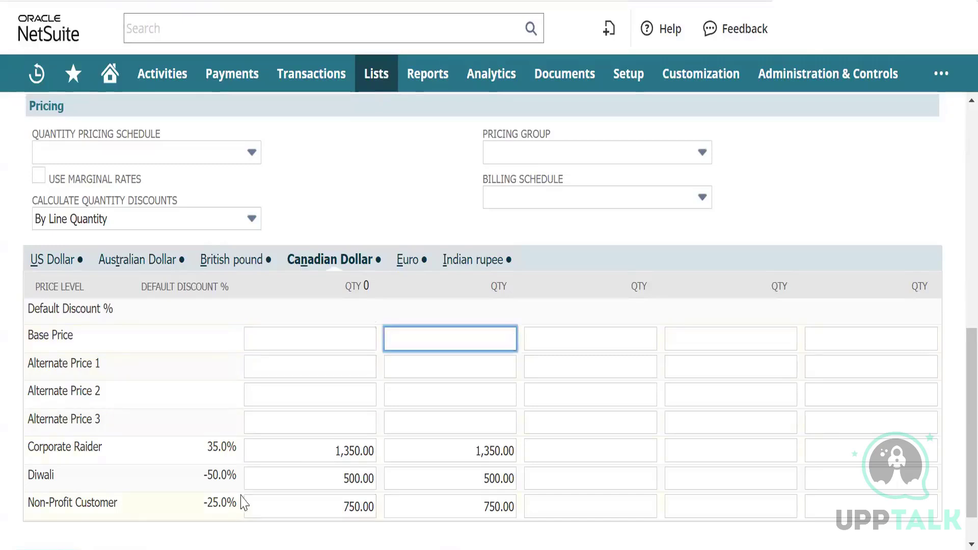
# Clear the Corporate Raider prices in the first two quantity columns of the Canadian Dollar pricing table.
pyautogui.click(324, 451)
pyautogui.doubleClick(324, 451)
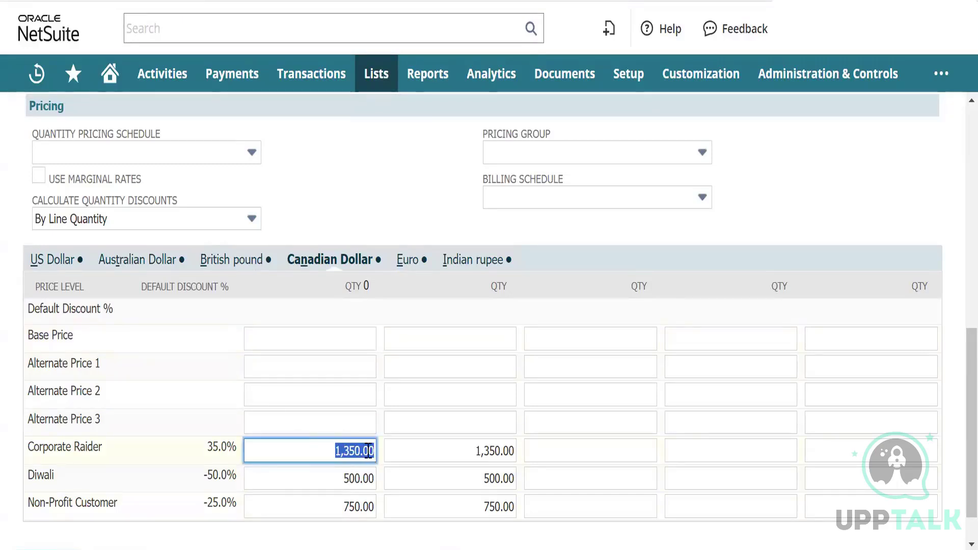
pyautogui.press('BackSpace')
pyautogui.press('Tab')
pyautogui.press('BackSpace')
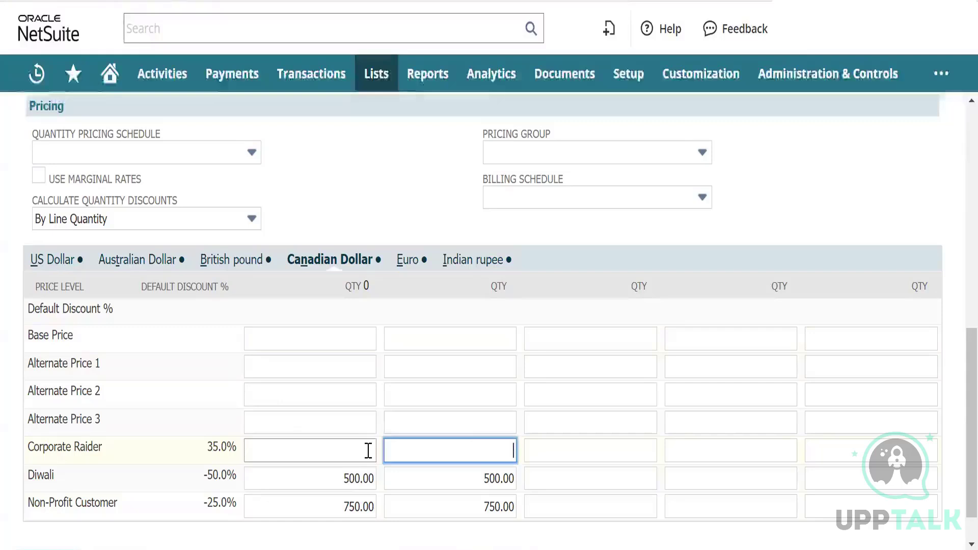
pyautogui.press('Tab')
# Clear the Diwali and Non-Profit Customer prices in the first two quantity columns of the Canadian Dollar pricing table.
pyautogui.click(342, 478)
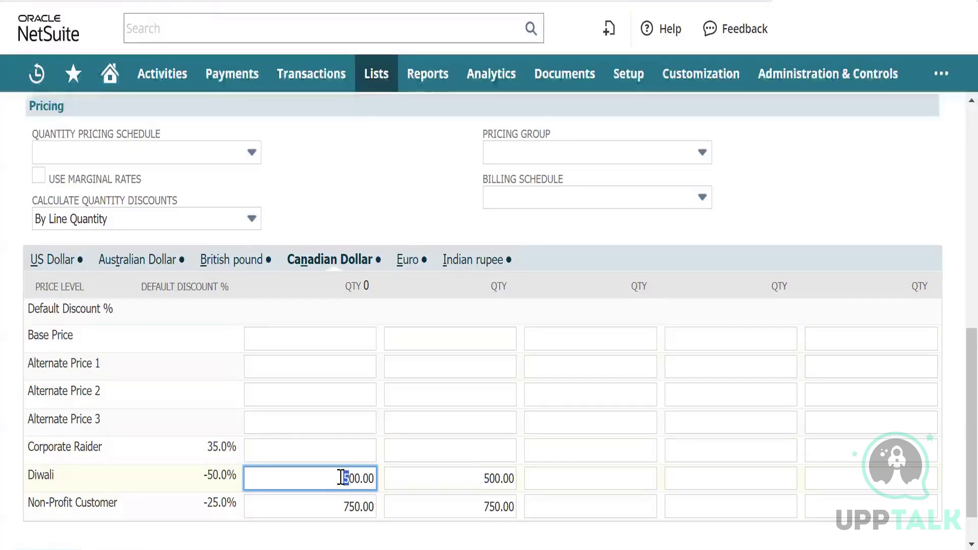
pyautogui.press('BackSpace')
pyautogui.press('Tab')
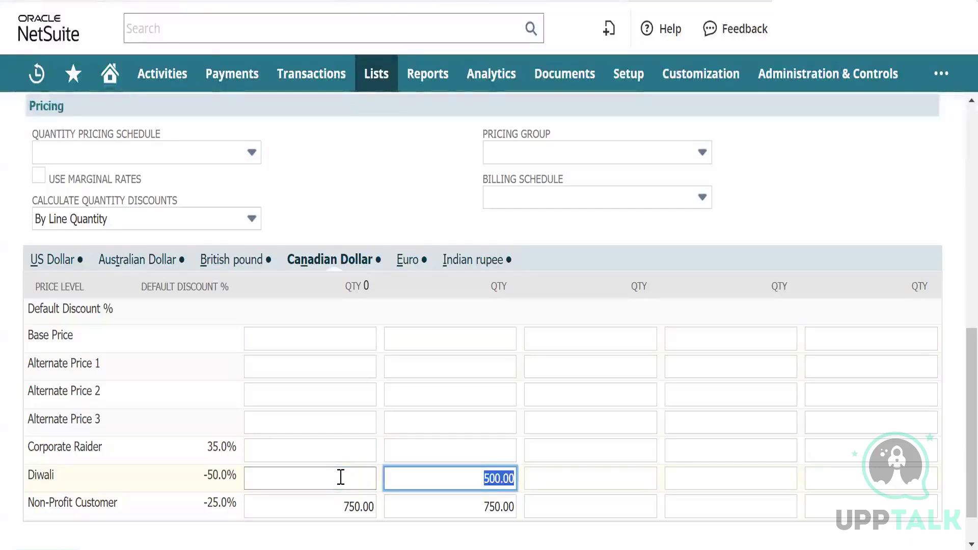
pyautogui.press('BackSpace')
pyautogui.click(343, 507)
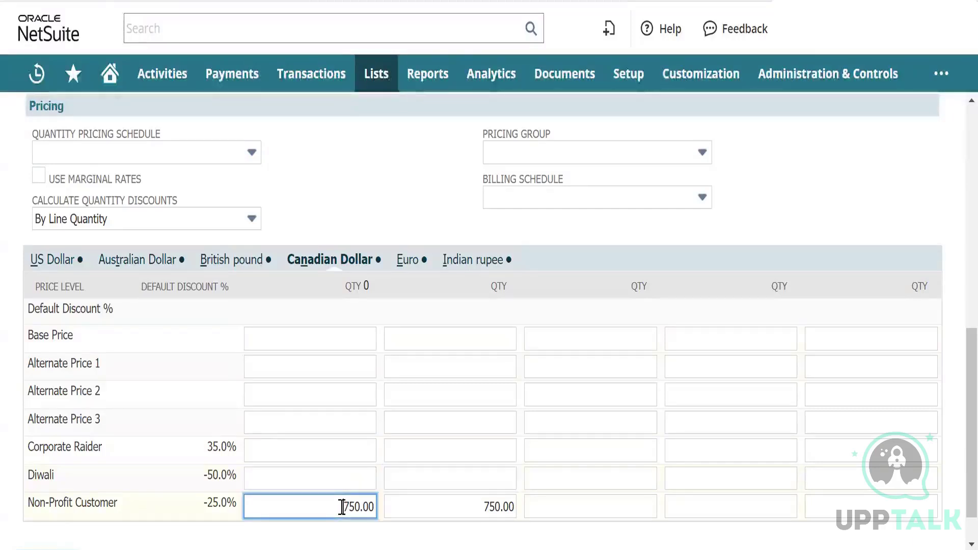
pyautogui.doubleClick(343, 507)
pyautogui.press('BackSpace')
pyautogui.press('Tab')
pyautogui.press('BackSpace')
# Set the item's income account to 4010 Revenue : Sales and its tax schedule to Non Taxable.
pyautogui.scroll(5, 441, 390)
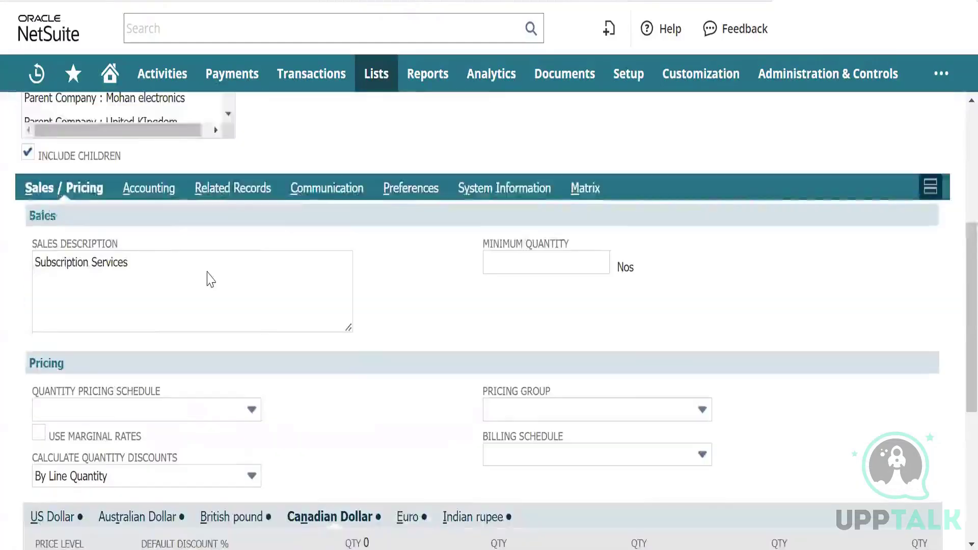
pyautogui.click(148, 228)
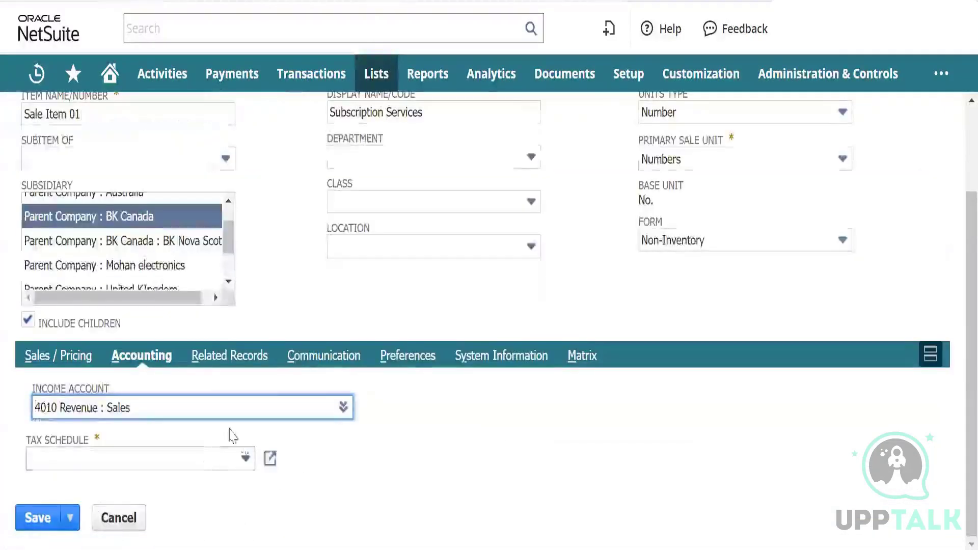
pyautogui.click(341, 410)
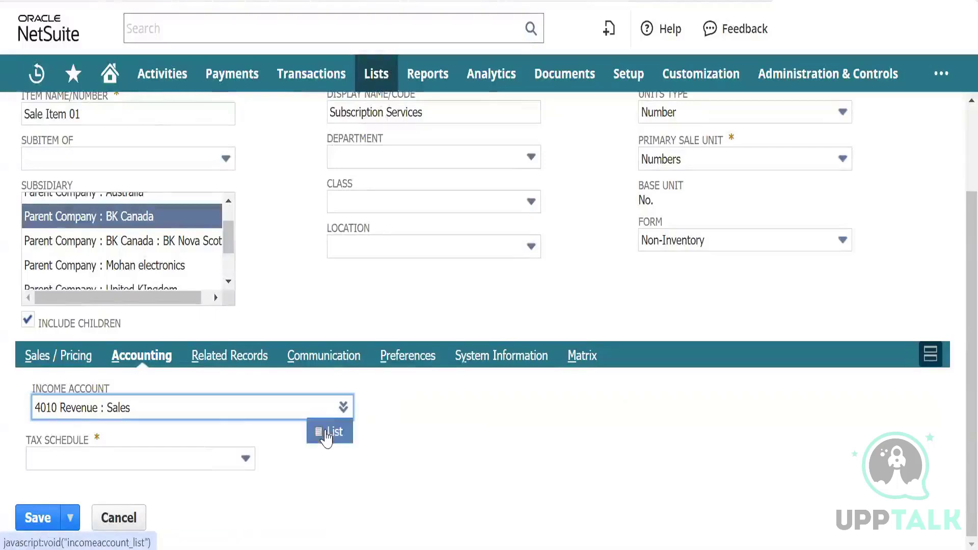
pyautogui.click(328, 433)
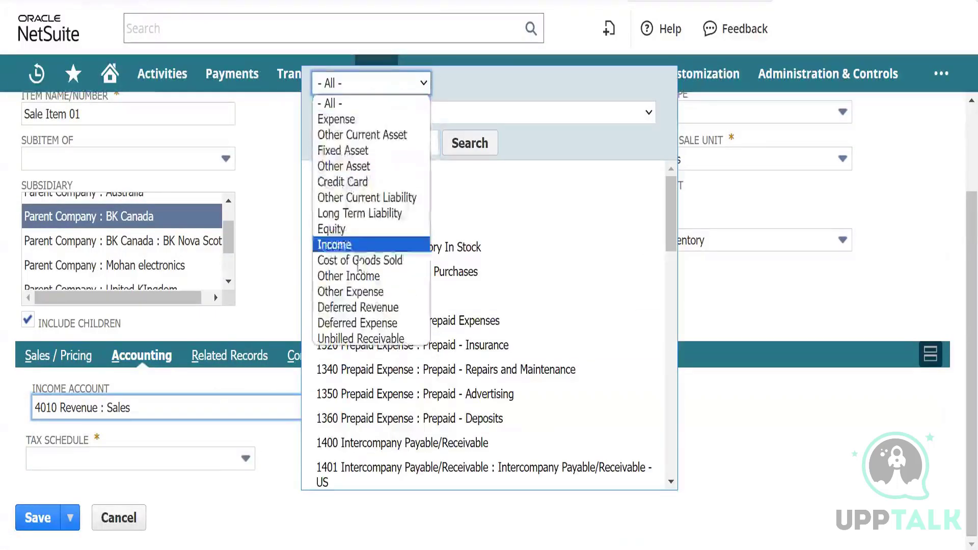
pyautogui.click(374, 245)
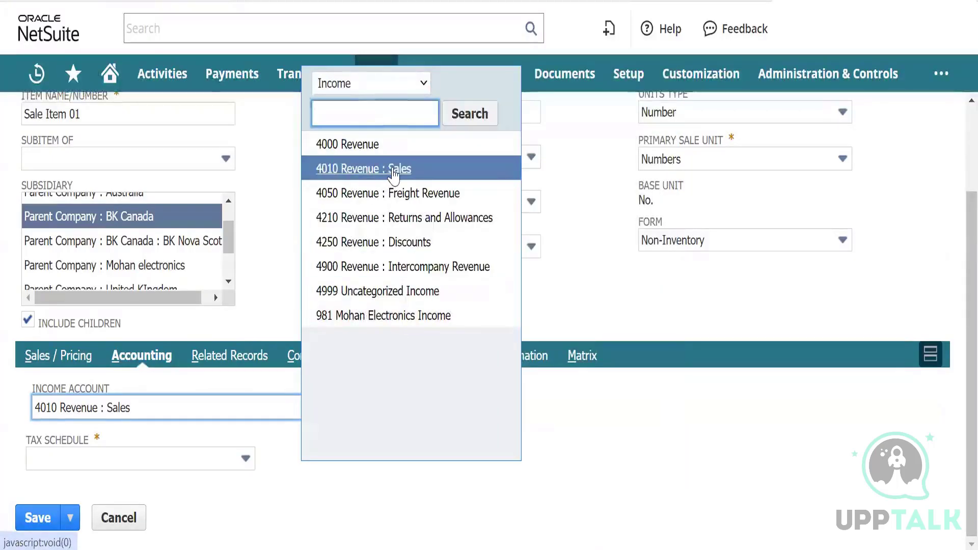
pyautogui.click(394, 170)
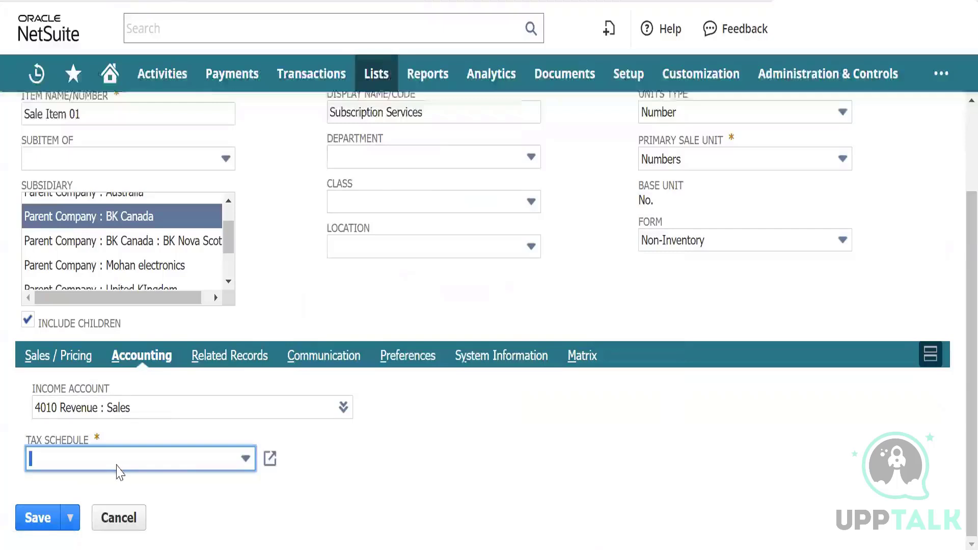
pyautogui.click(131, 465)
pyautogui.click(94, 504)
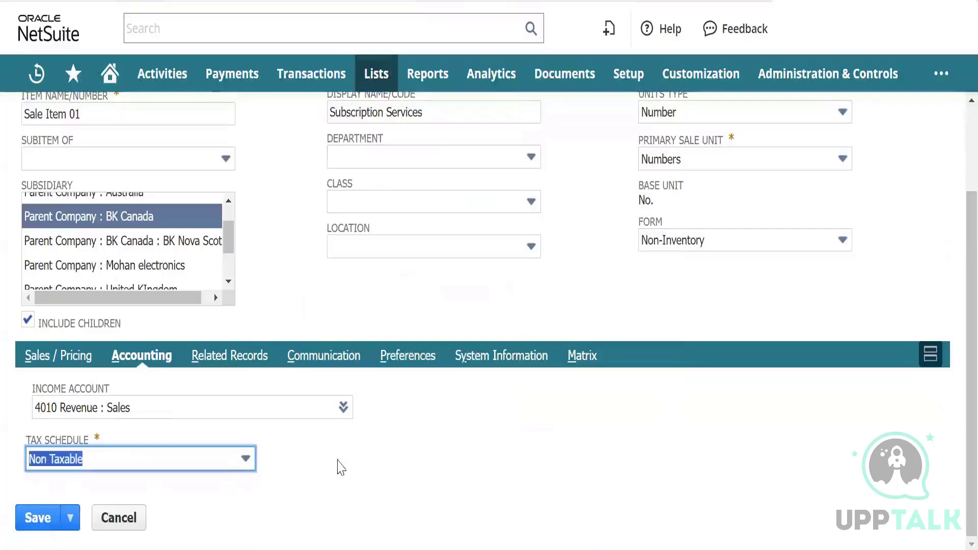
# Leave Can Be Fulfilled/Received unchecked in the item's preferences and save the item.
pyautogui.click(308, 359)
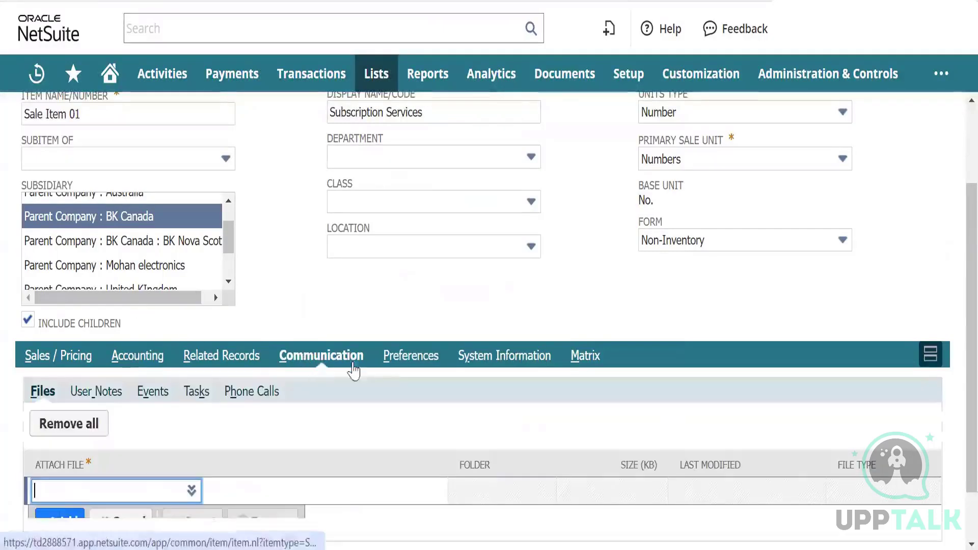
pyautogui.click(411, 356)
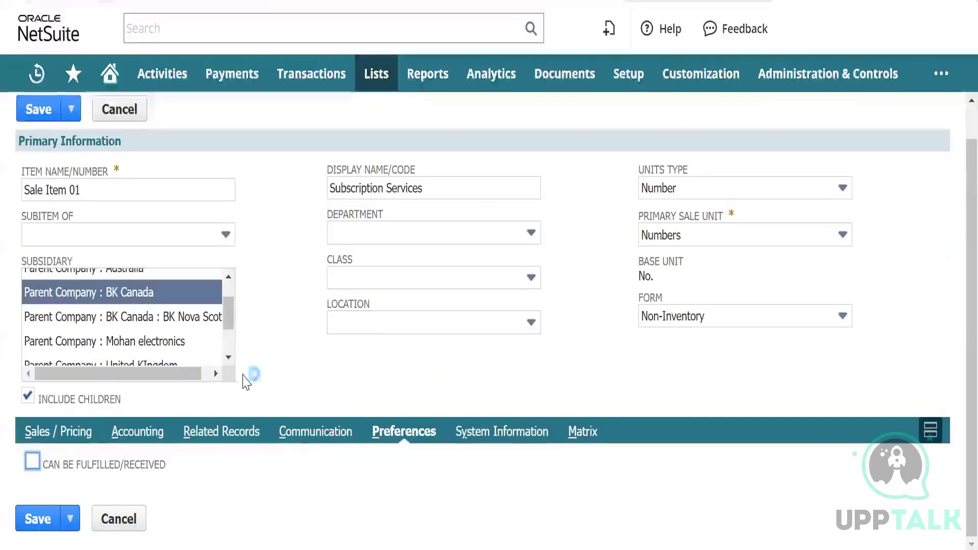
pyautogui.click(32, 462)
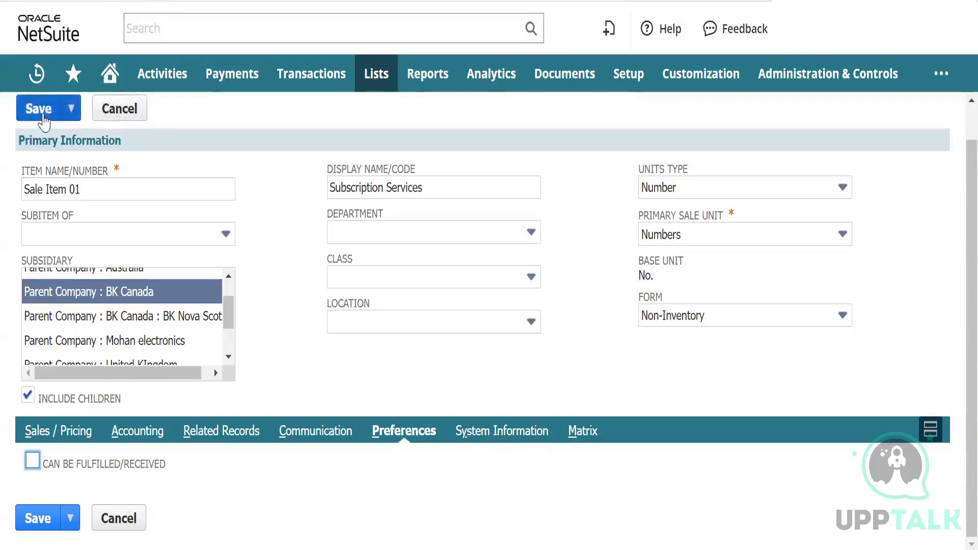
pyautogui.click(43, 122)
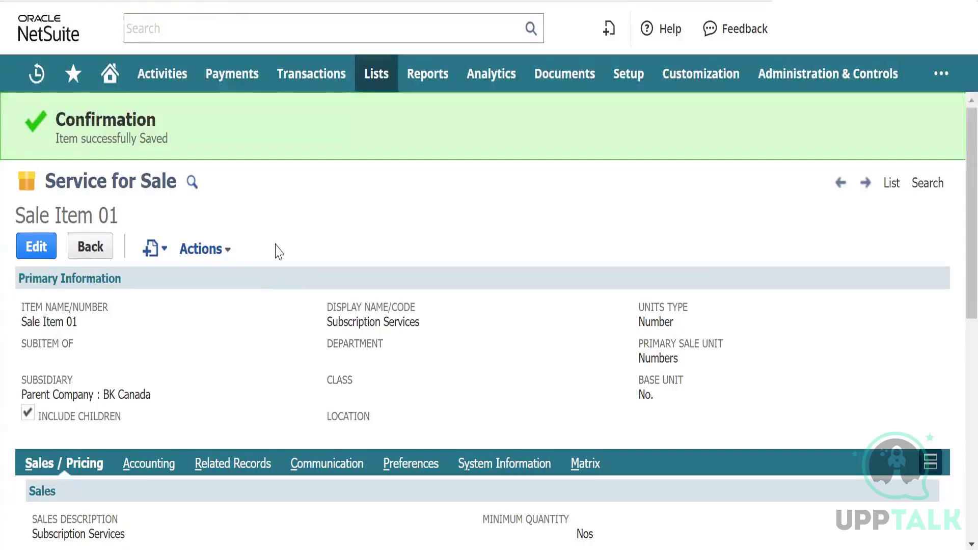
# Start a new customer record from the relationship lists.
pyautogui.moveTo(374, 80)
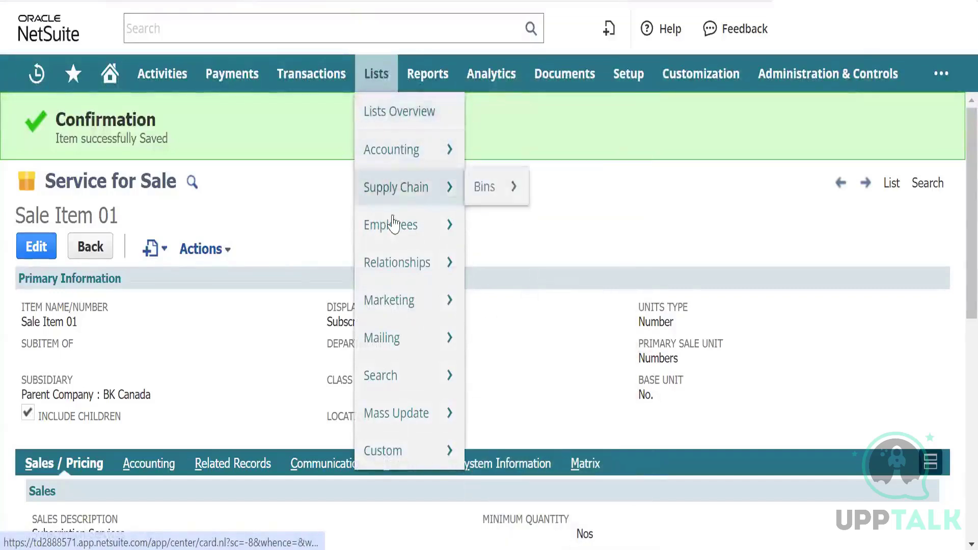
pyautogui.moveTo(412, 274)
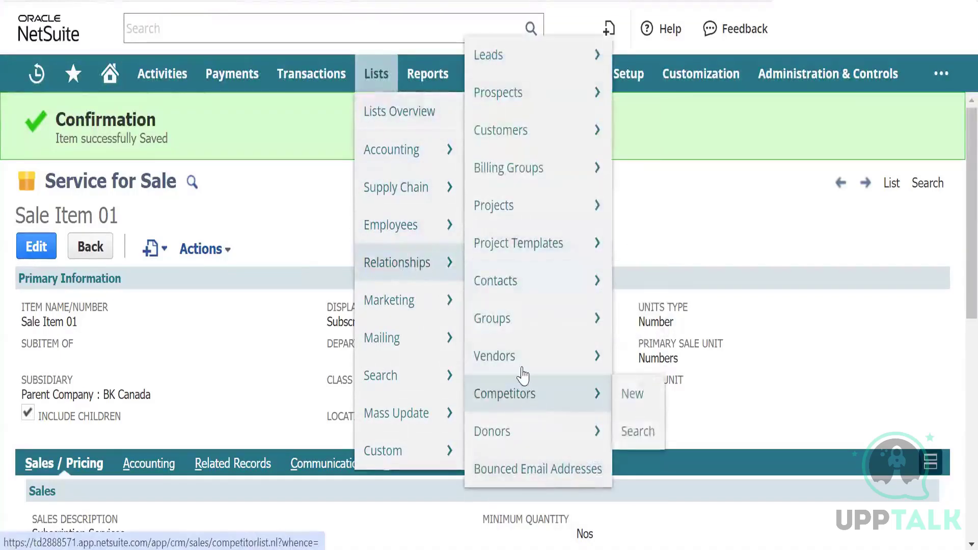
pyautogui.moveTo(523, 261)
pyautogui.moveTo(524, 127)
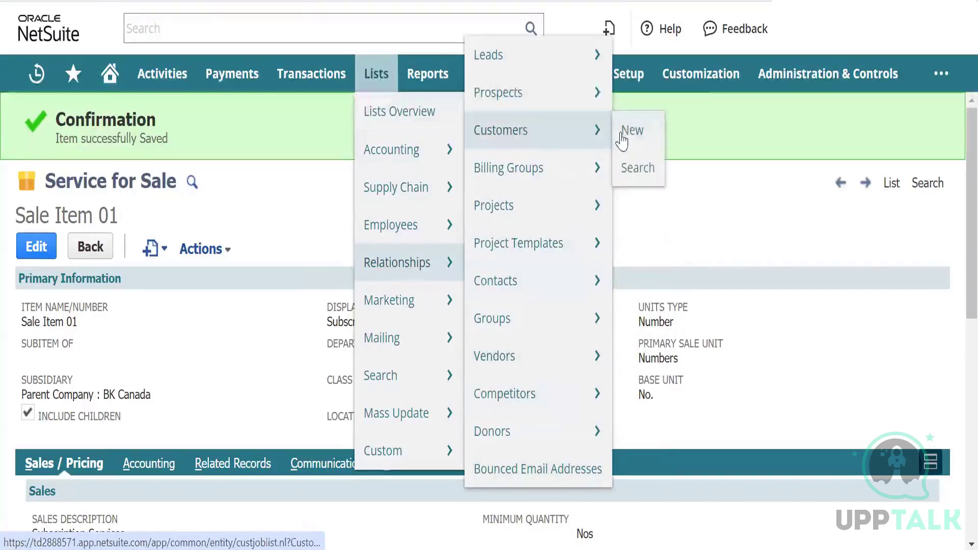
pyautogui.click(631, 131)
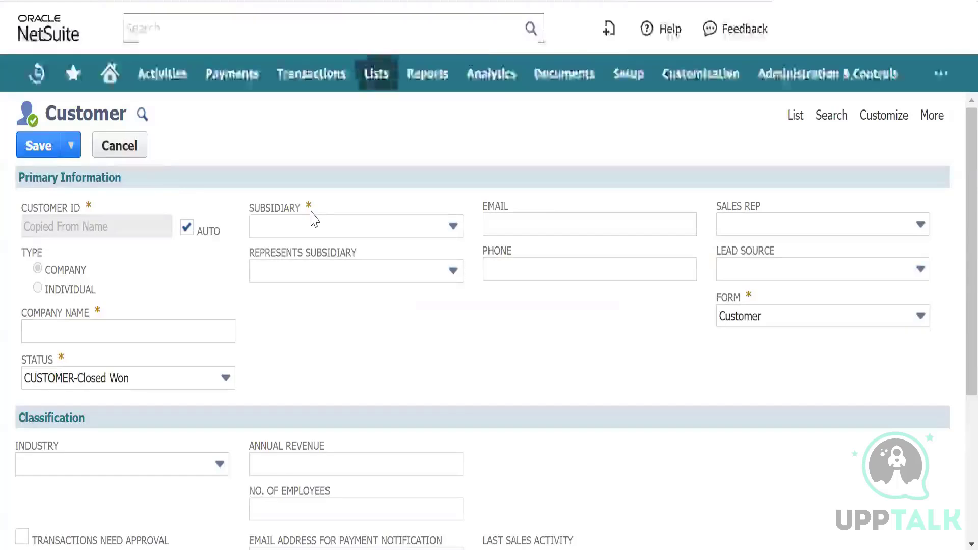
# Enter "Shiprocket Inc." as the new customer's company name.
pyautogui.click(75, 332)
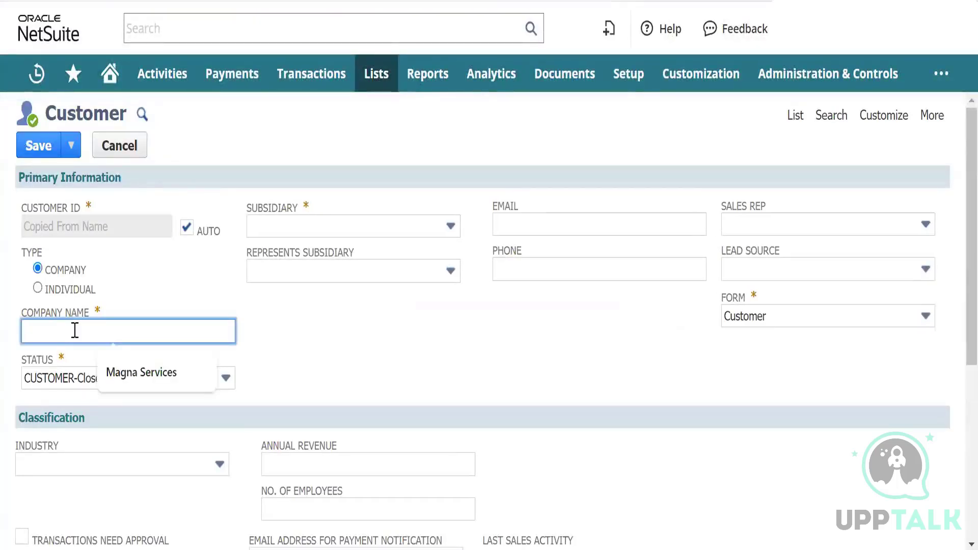
pyautogui.write('Shiprocke')
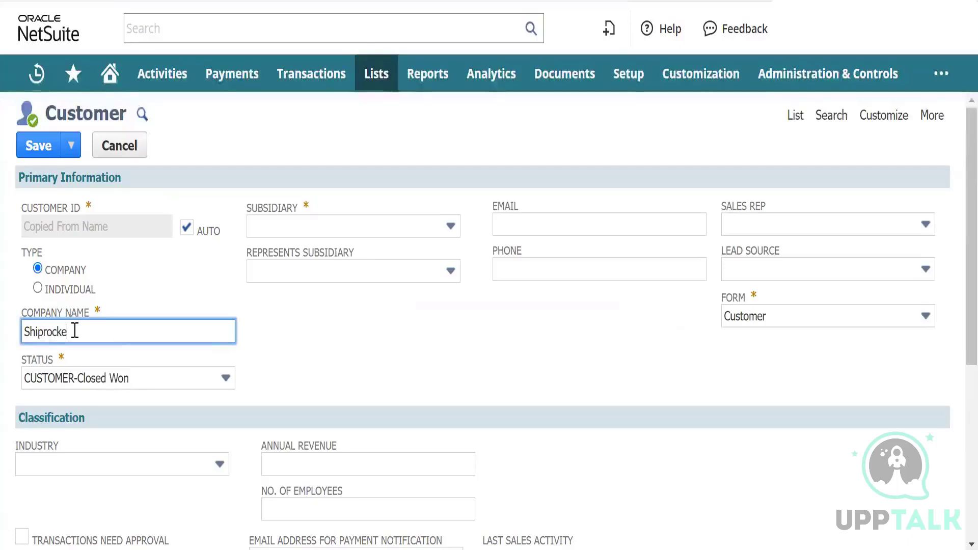
pyautogui.write('t Inc.')
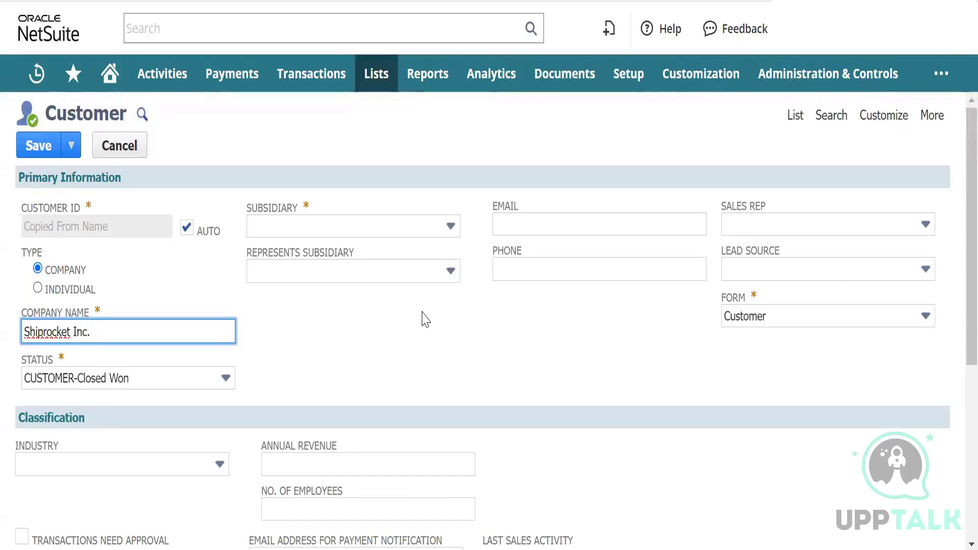
pyautogui.press('Tab')
pyautogui.press('Tab')
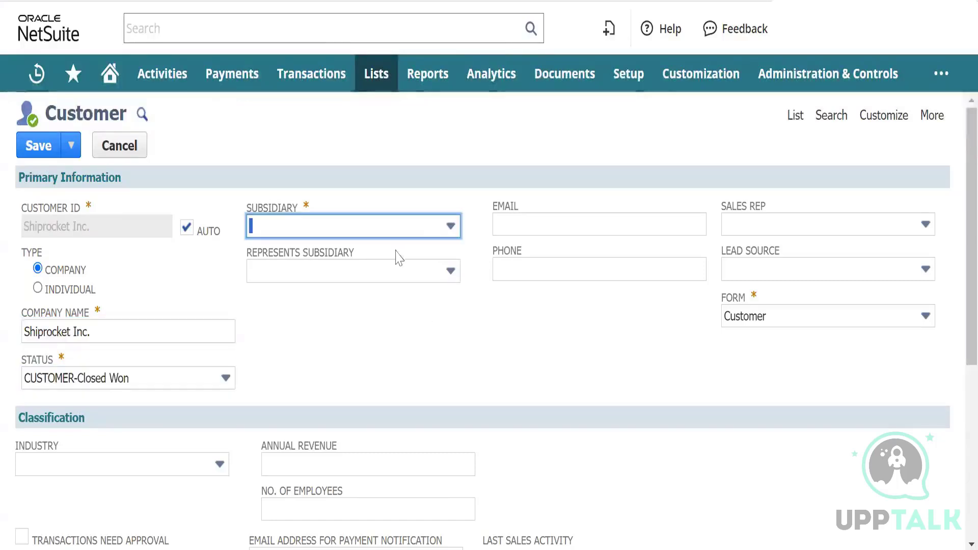
# Set the customer's subsidiary to BK Nova Scotia.
pyautogui.click(422, 232)
pyautogui.scroll(-1, 377, 379)
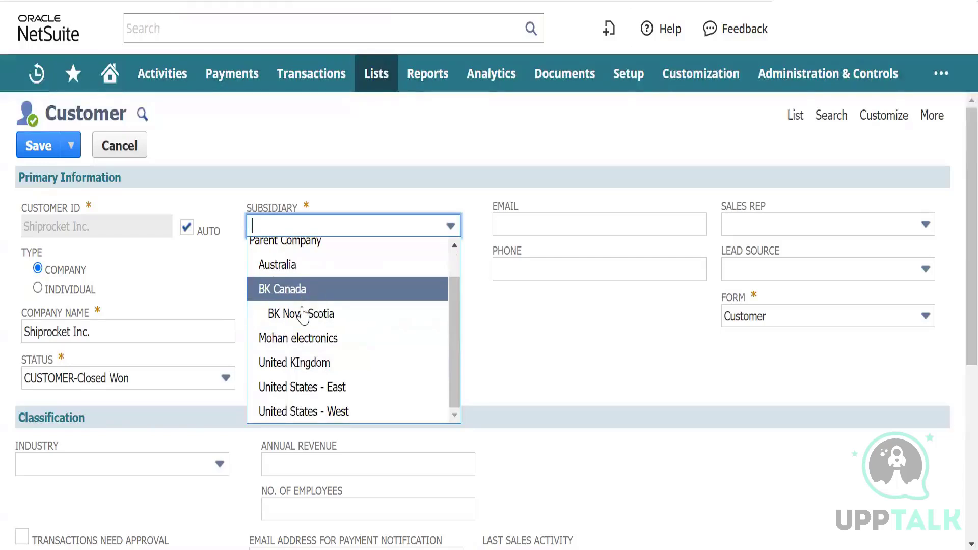
pyautogui.click(304, 289)
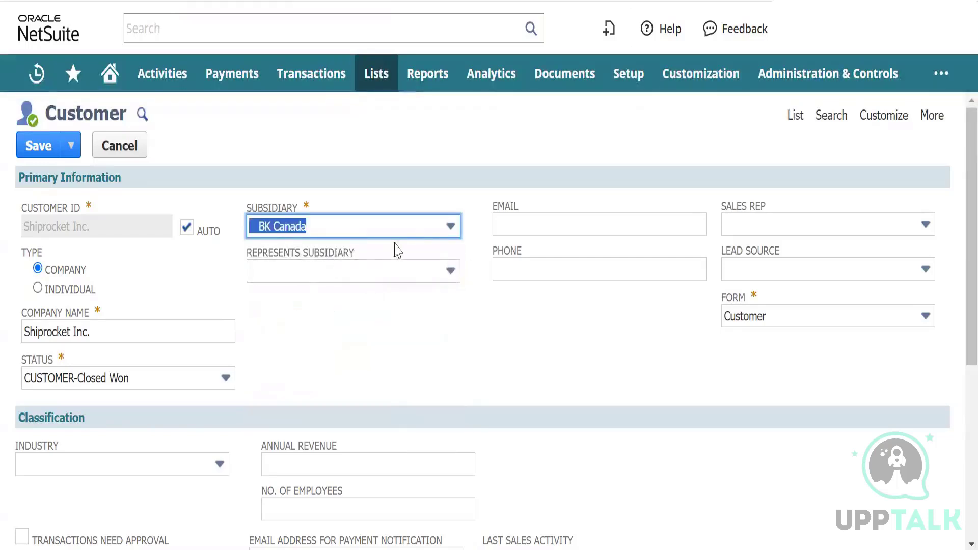
pyautogui.click(428, 225)
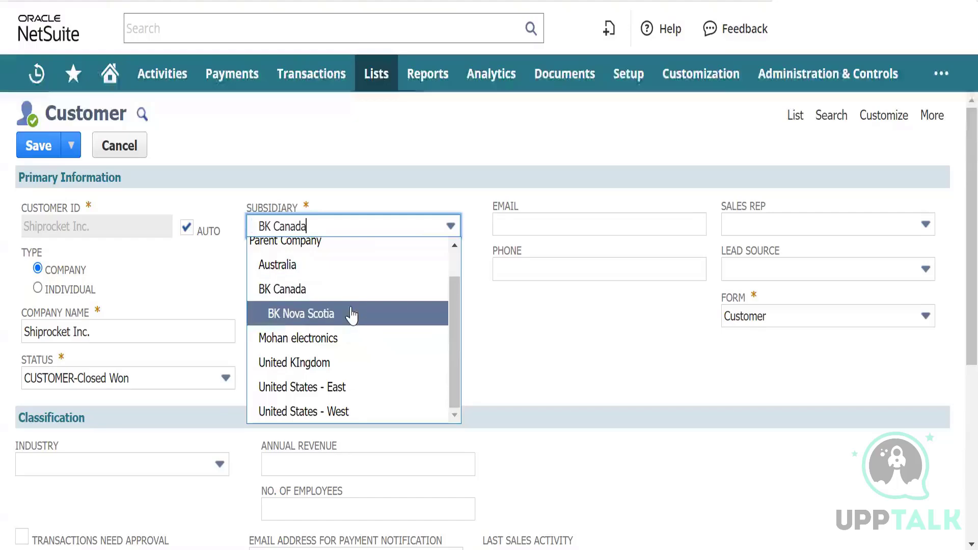
pyautogui.click(352, 313)
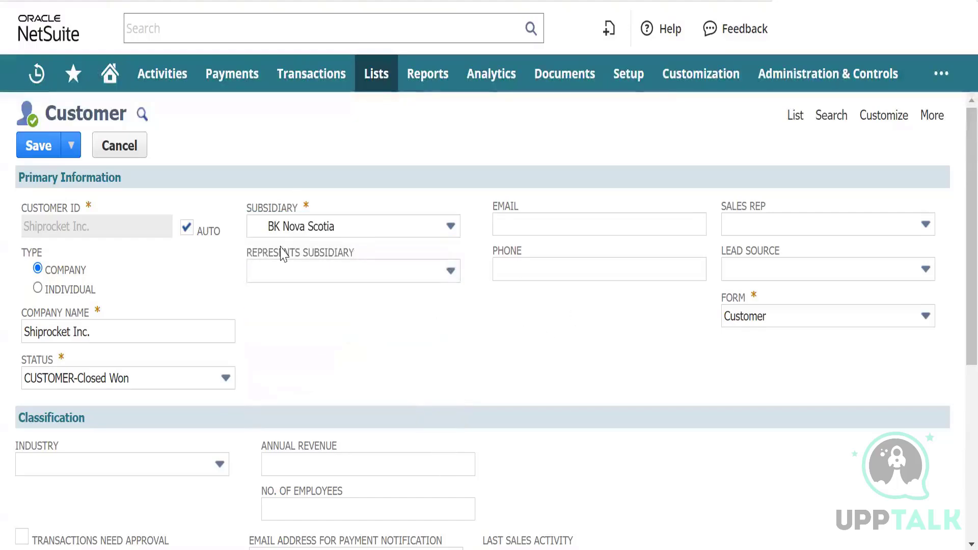
# Examine the sales rep choices and the remaining sections of the customer form without assigning a rep.
pyautogui.scroll(-5, 554, 208)
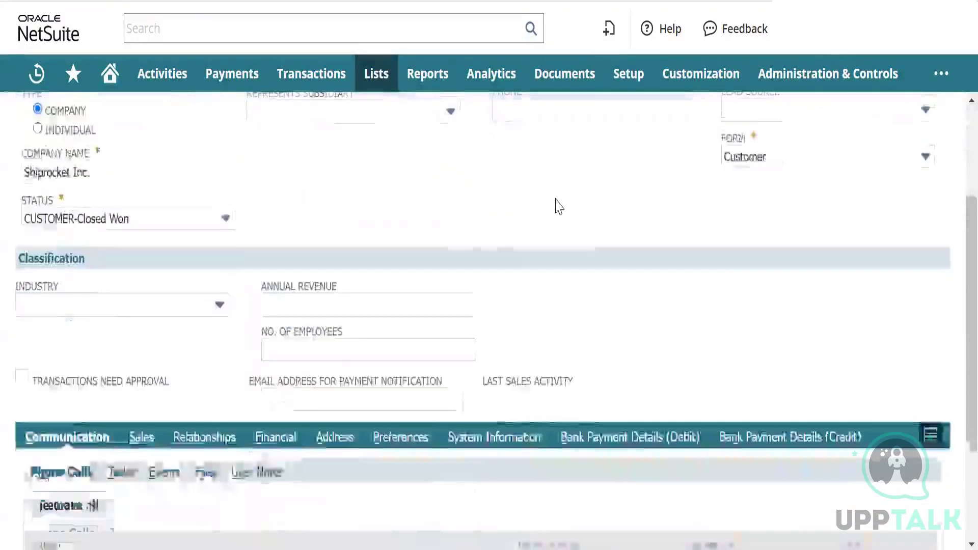
pyautogui.scroll(5, 559, 208)
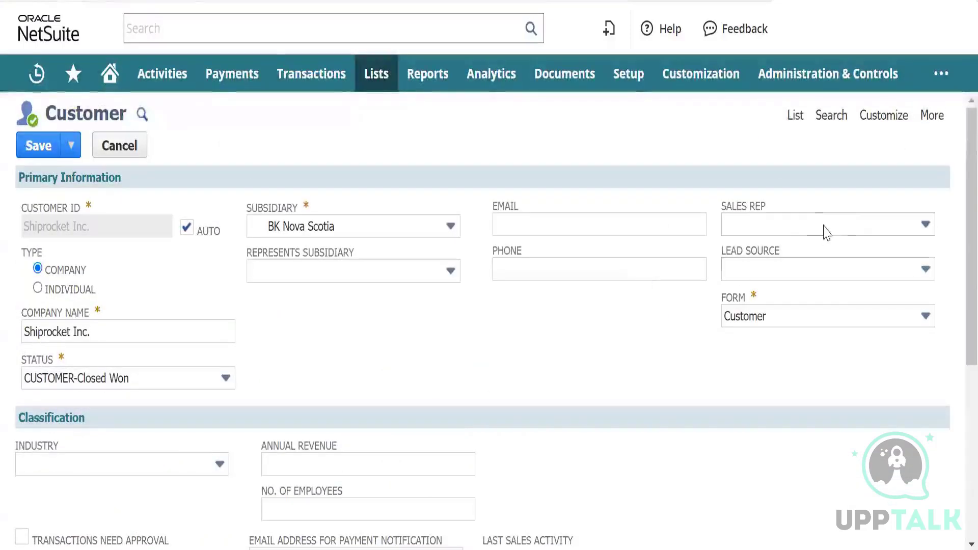
pyautogui.click(838, 224)
pyautogui.click(838, 224)
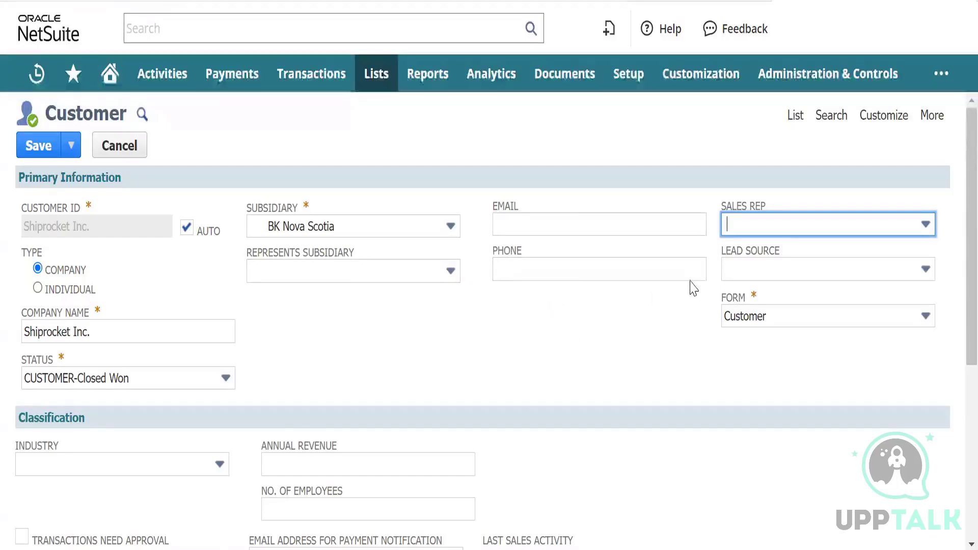
pyautogui.scroll(-1, 479, 334)
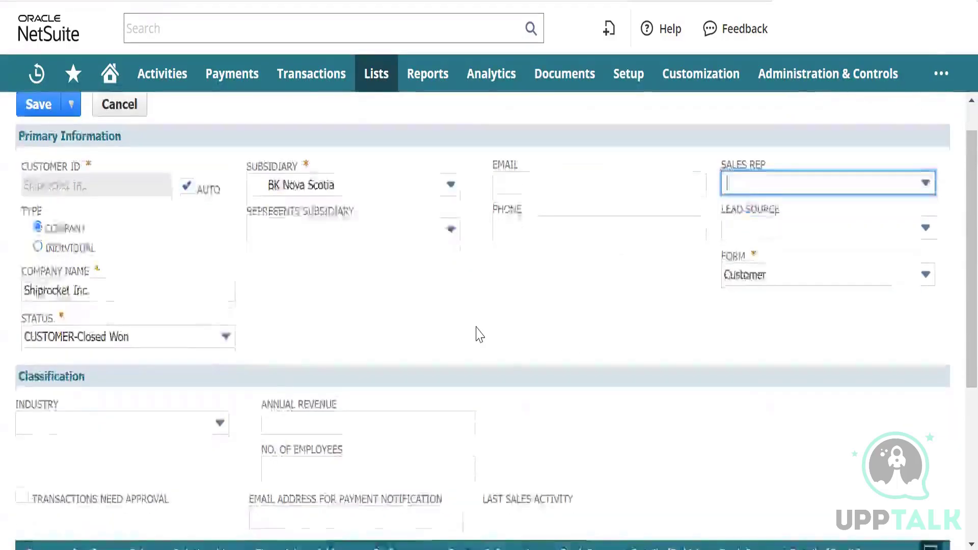
pyautogui.scroll(1, 479, 333)
pyautogui.click(821, 220)
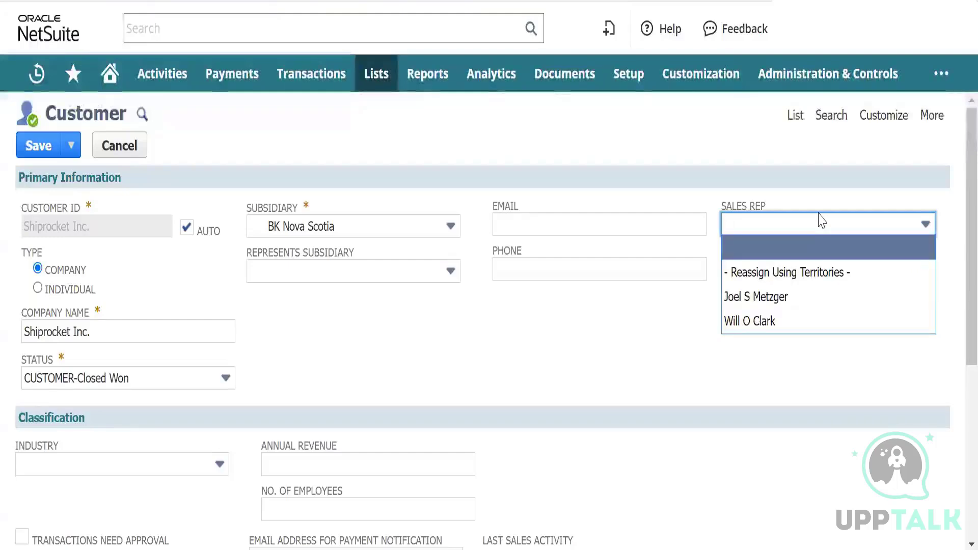
pyautogui.click(823, 218)
pyautogui.scroll(-5, 393, 364)
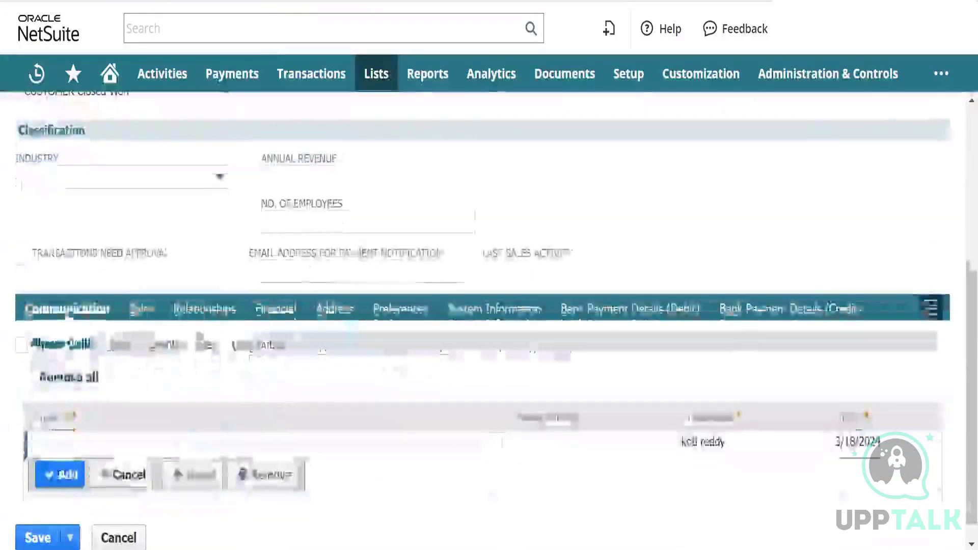
pyautogui.scroll(5, 389, 364)
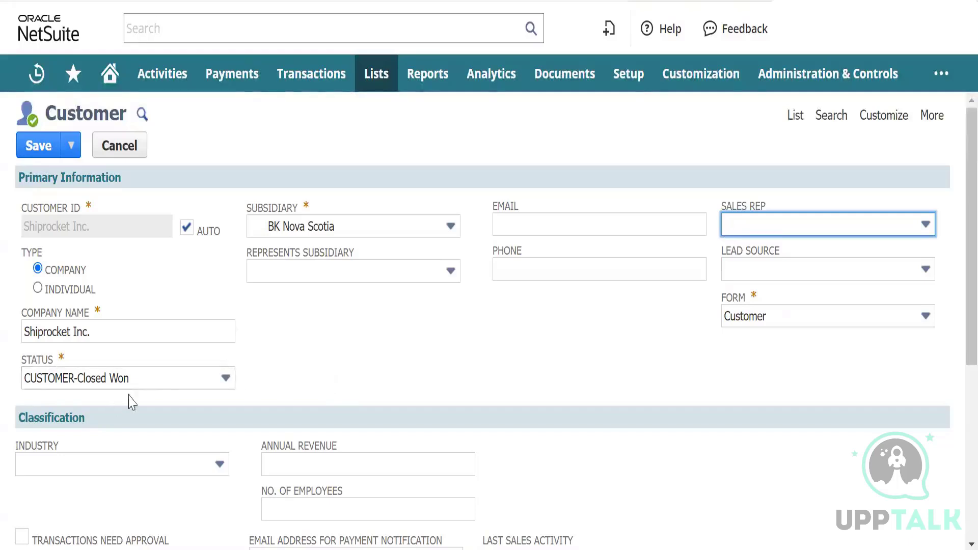
# Examine the customer status choices, keeping CUSTOMER-Closed Won, and look over the available sales transaction types.
pyautogui.click(175, 382)
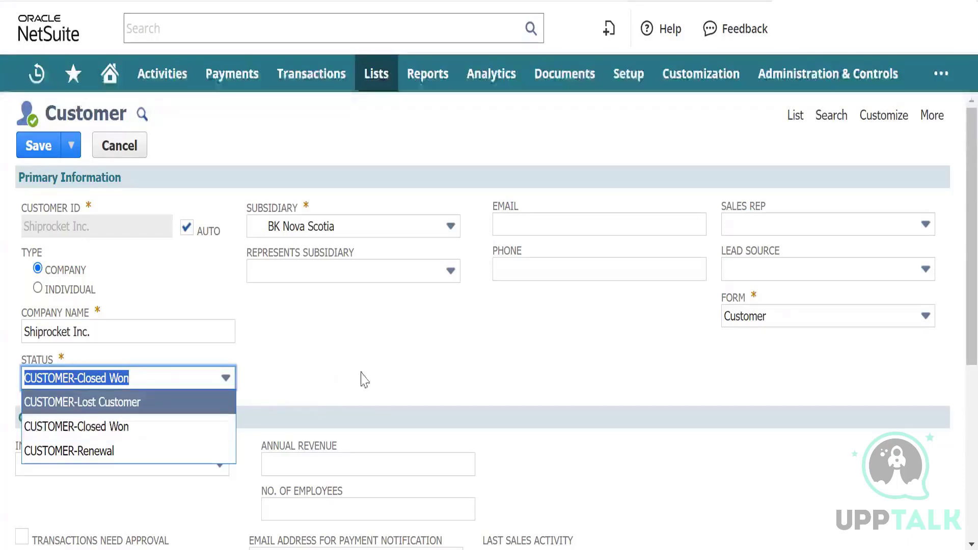
pyautogui.click(381, 365)
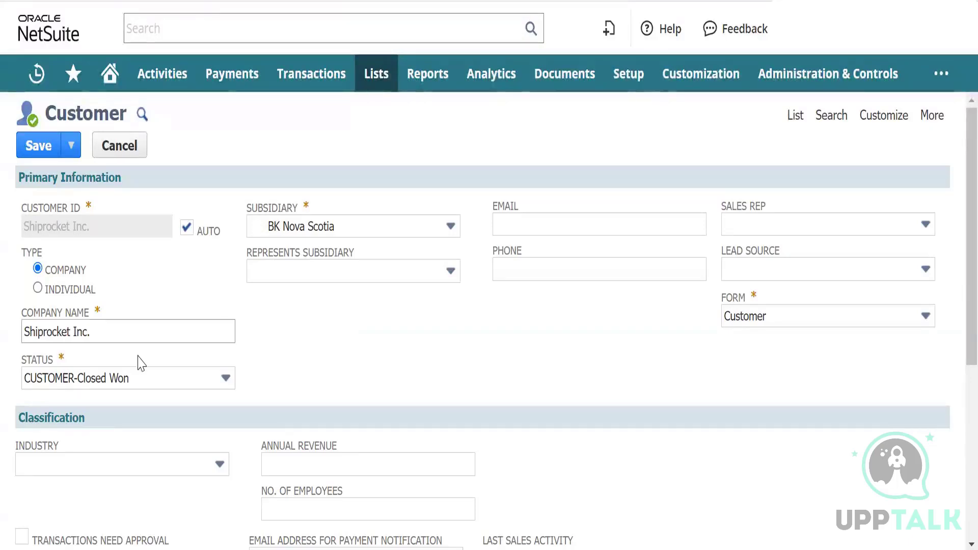
pyautogui.click(189, 385)
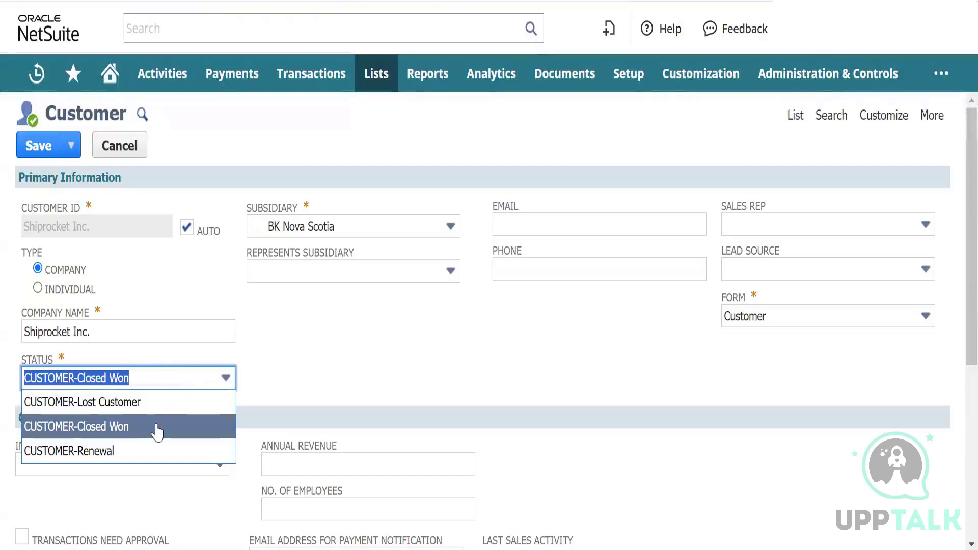
pyautogui.click(334, 380)
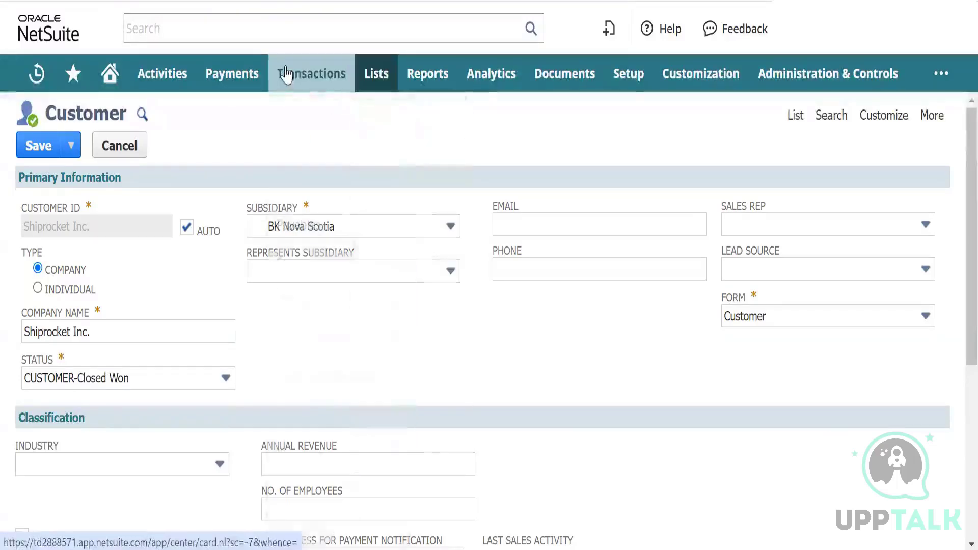
pyautogui.moveTo(284, 77)
pyautogui.moveTo(306, 263)
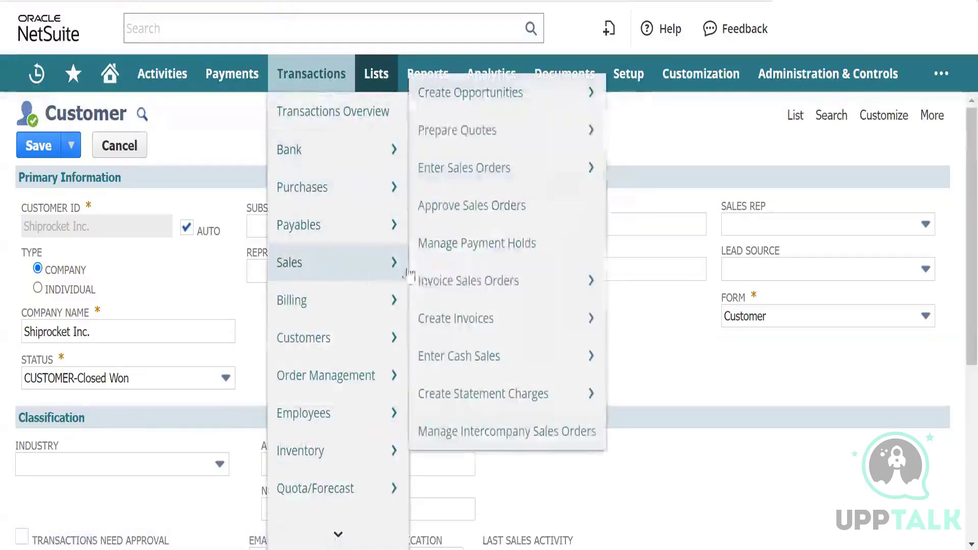
pyautogui.moveTo(479, 311)
pyautogui.moveTo(472, 288)
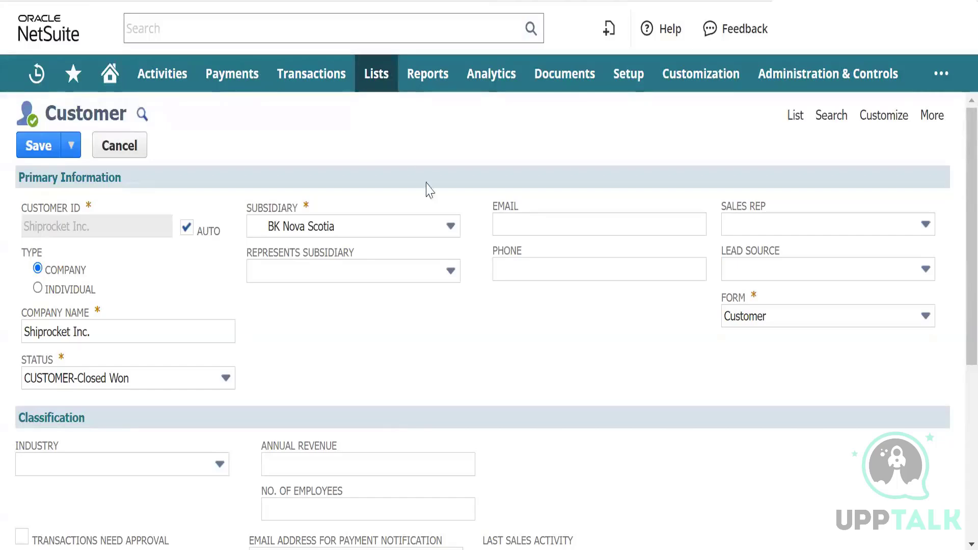
# Set the customer's default receivables account to 1100 Accounts Receivable in the financial details.
pyautogui.scroll(-6, 360, 350)
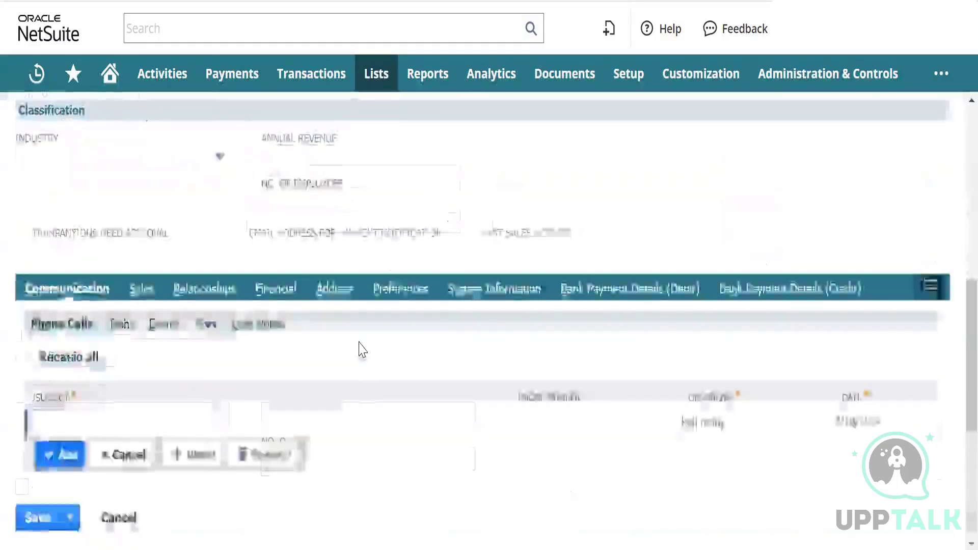
pyautogui.scroll(2, 360, 349)
pyautogui.scroll(-2, 361, 350)
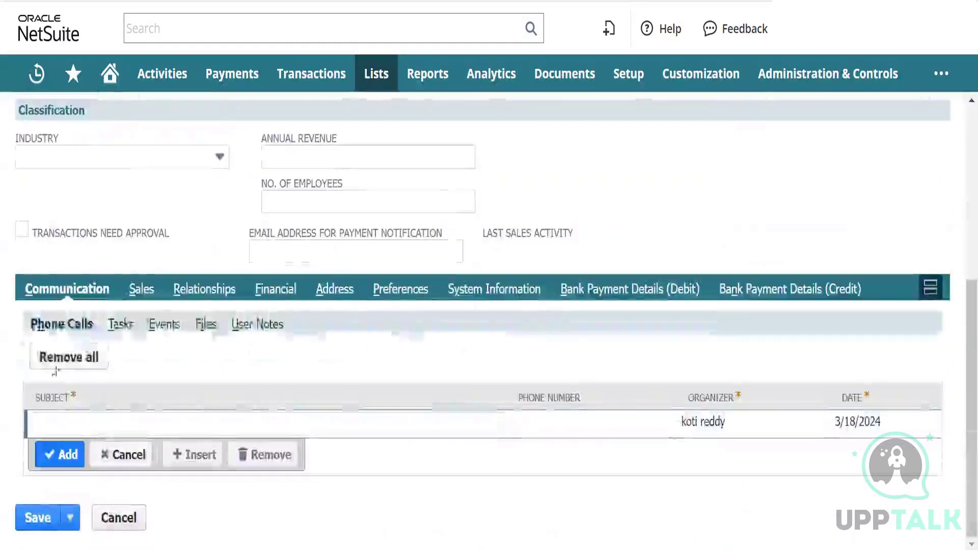
pyautogui.click(141, 292)
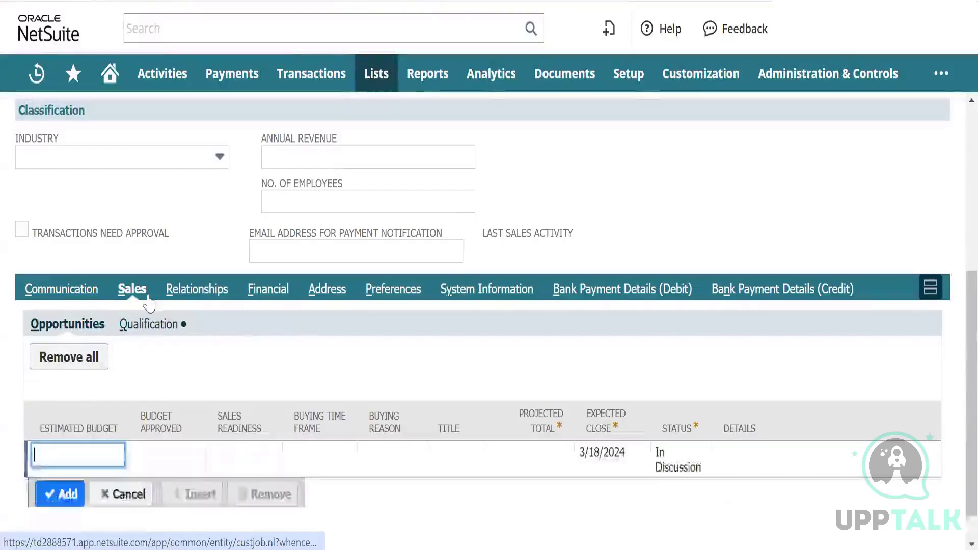
pyautogui.click(266, 298)
pyautogui.scroll(-3, 266, 356)
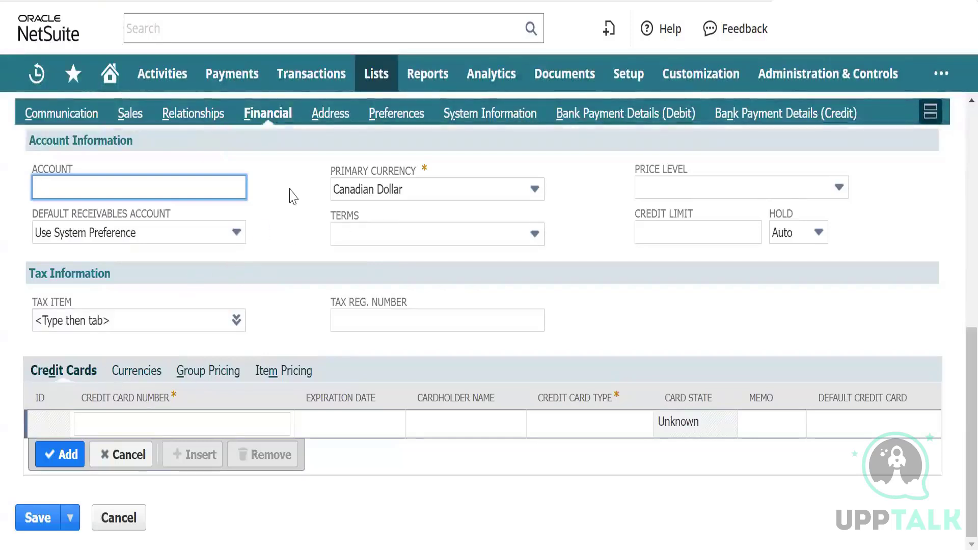
pyautogui.click(187, 234)
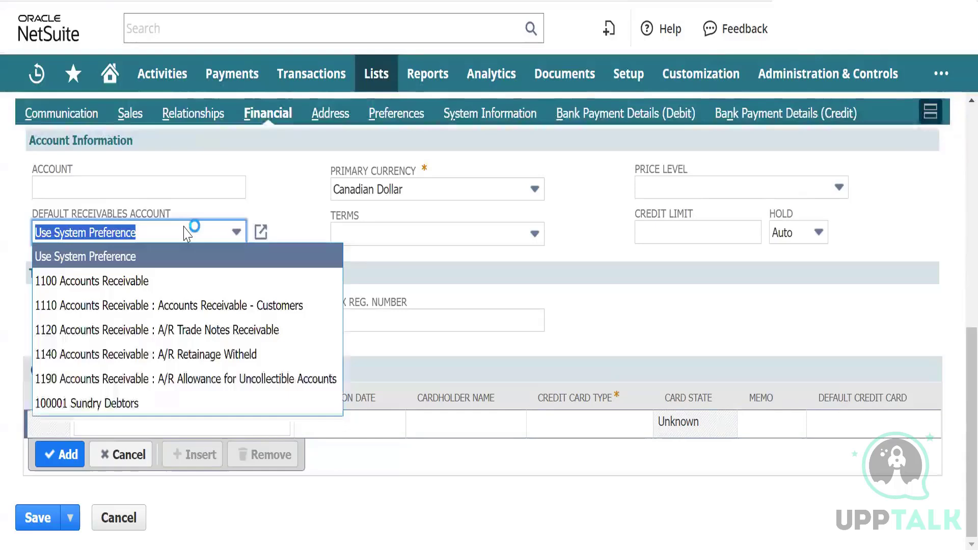
pyautogui.click(142, 281)
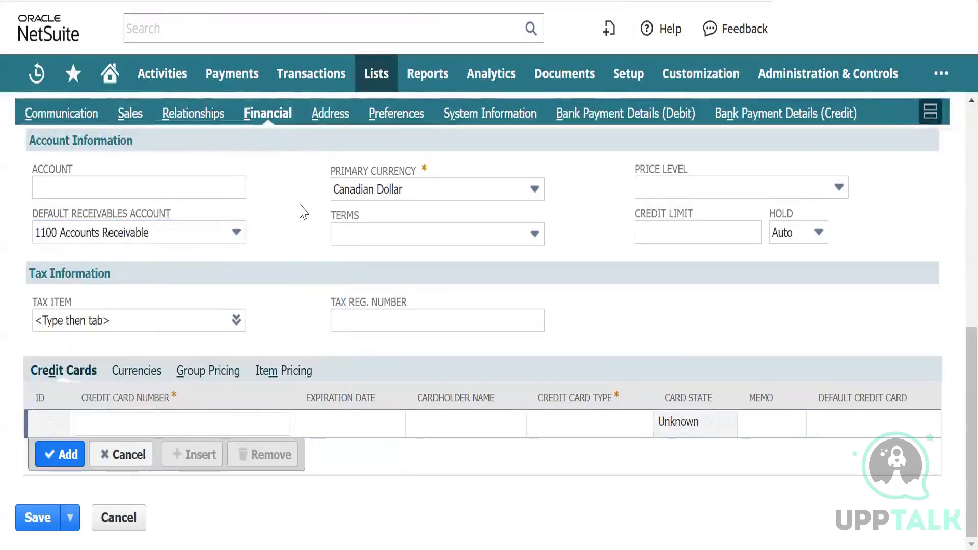
# Start a default shipping and billing address for Shiprocket Inc. and enter Canada as its first address line.
pyautogui.scroll(1, 279, 217)
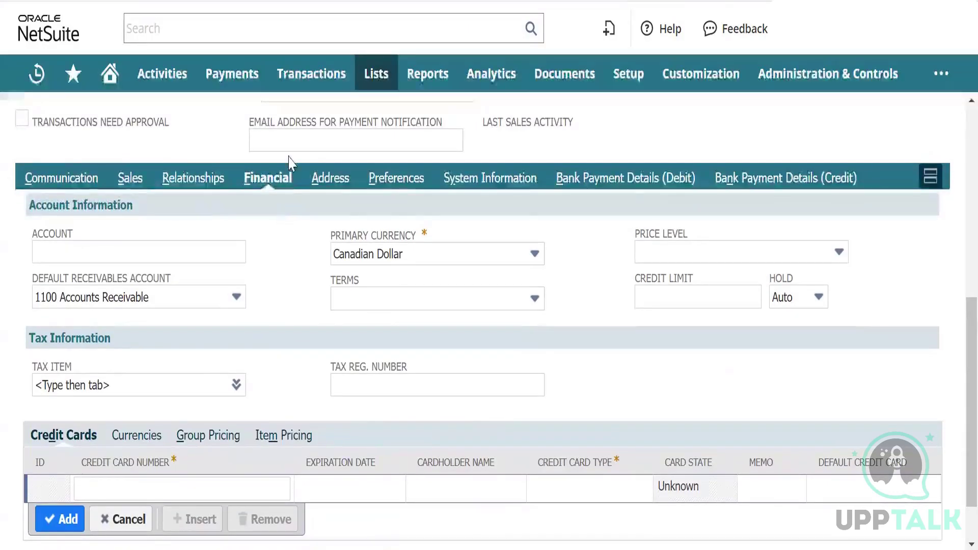
pyautogui.scroll(-1, 279, 216)
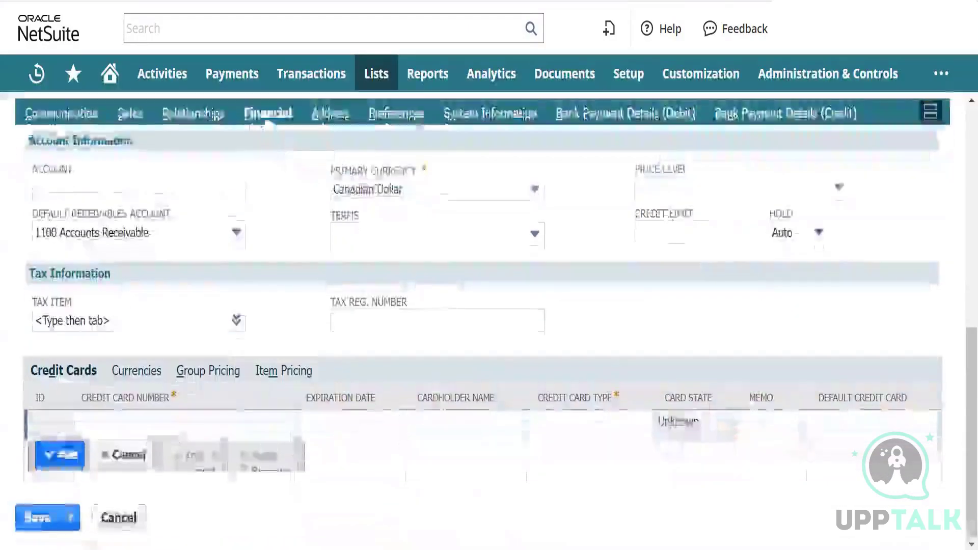
pyautogui.click(349, 316)
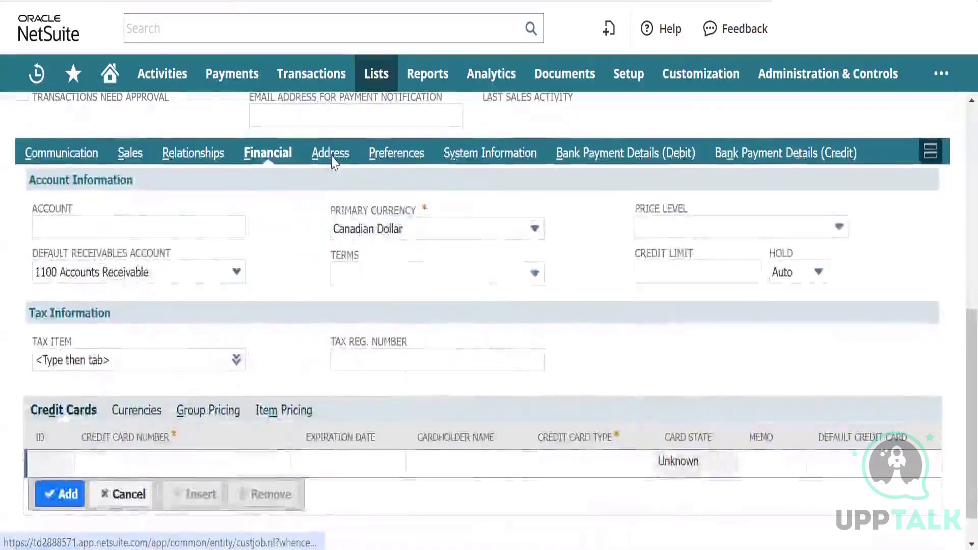
pyautogui.click(331, 157)
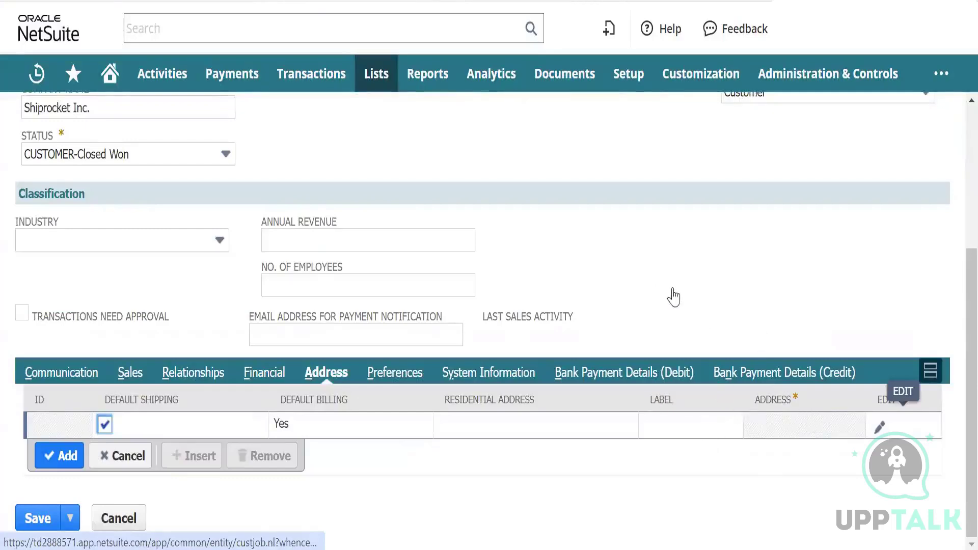
pyautogui.click(880, 427)
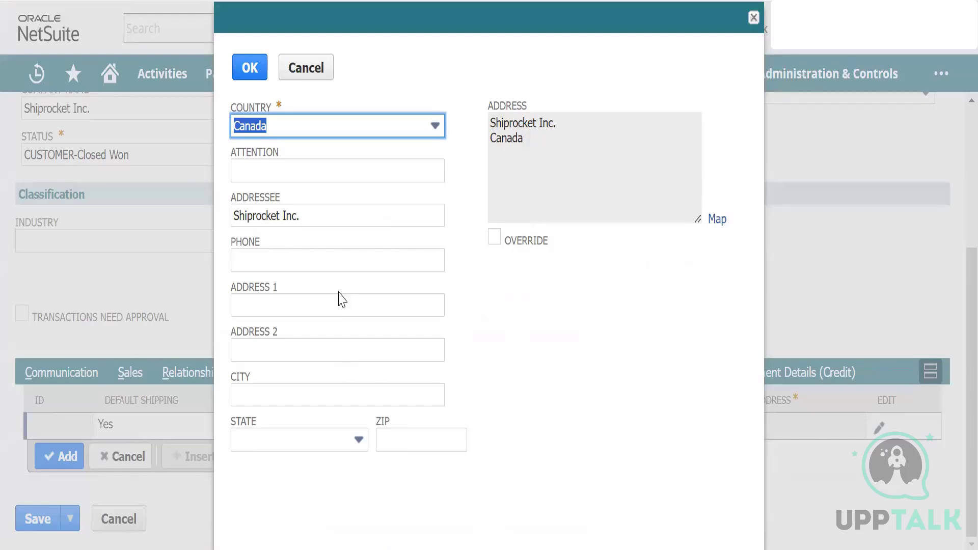
pyautogui.click(291, 306)
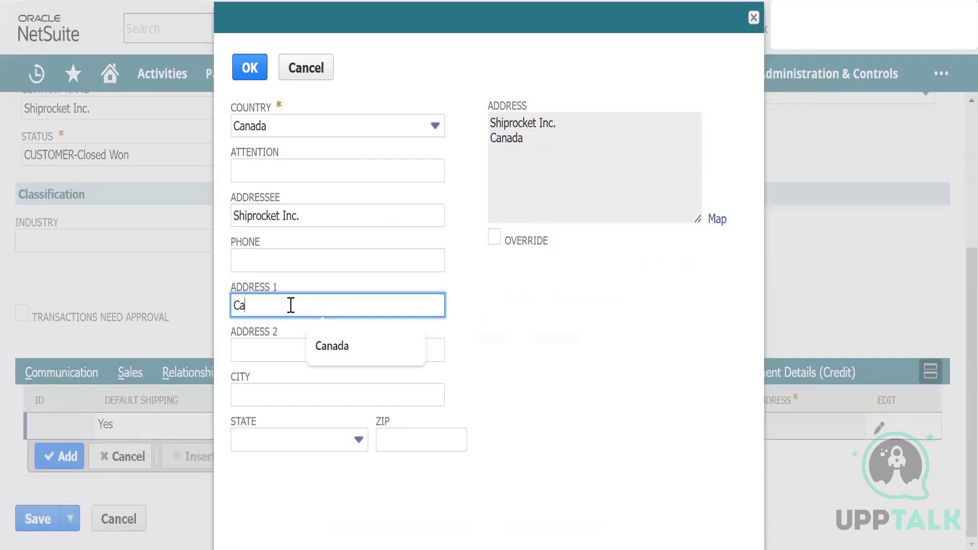
pyautogui.write('Canada')
pyautogui.press('Tab')
pyautogui.press('Tab')
pyautogui.press('Tab')
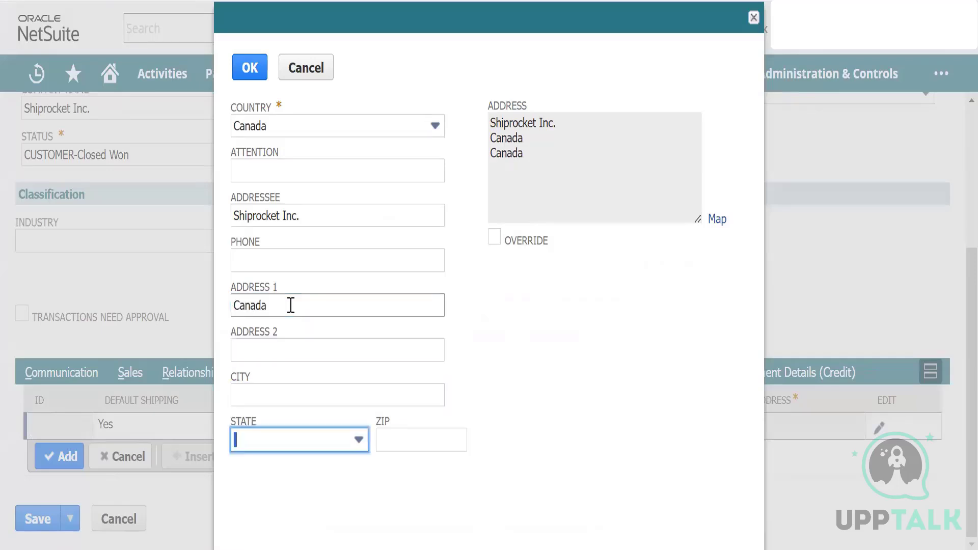
# Set the address's state to Ontario, enter the all-zero placeholder ZIP code, and accept the address.
pyautogui.write('n')
pyautogui.press('BackSpace')
pyautogui.press('BackSpace')
pyautogui.click(320, 449)
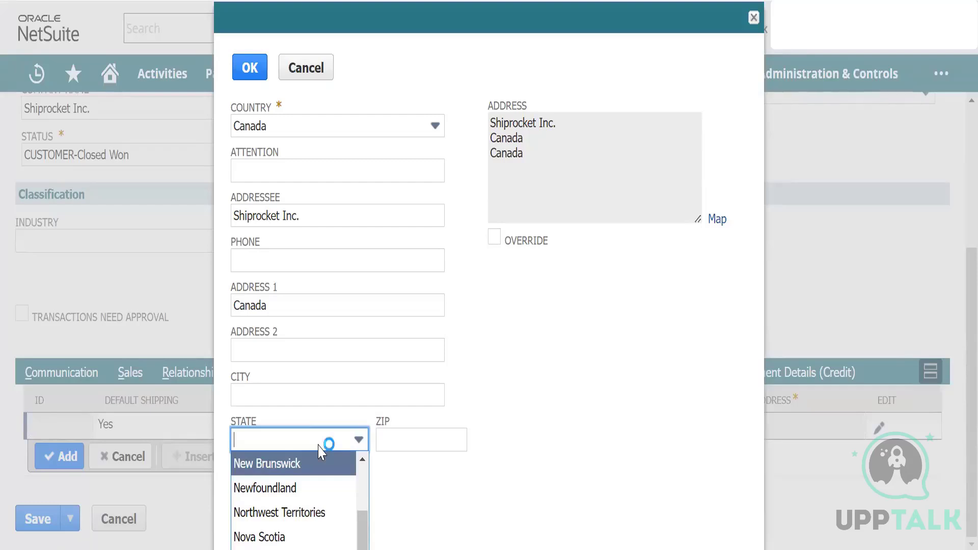
pyautogui.scroll(-2, 287, 494)
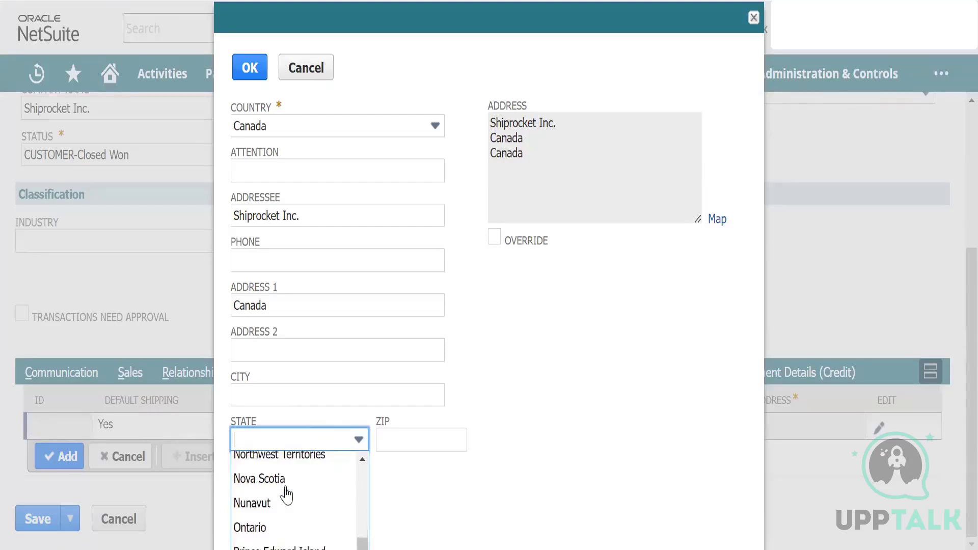
pyautogui.click(253, 527)
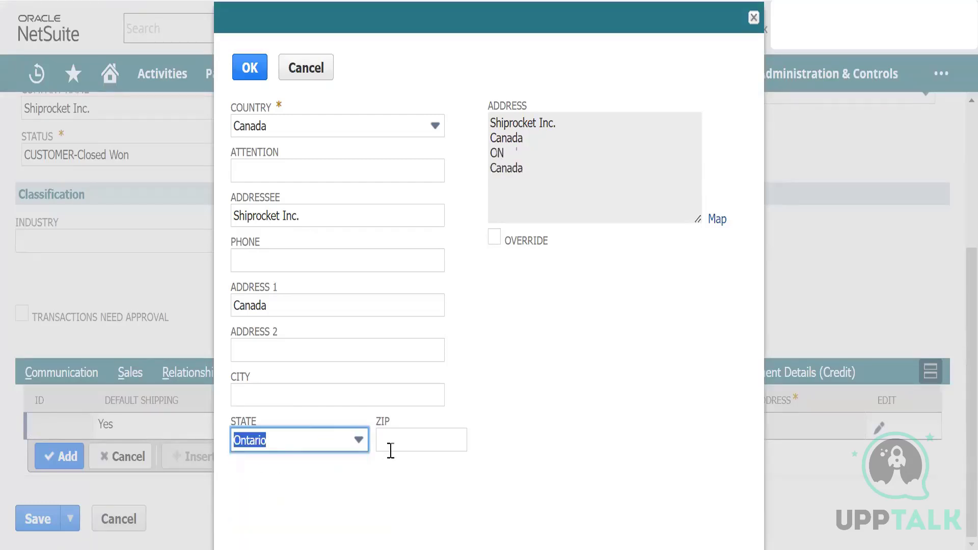
pyautogui.click(397, 445)
pyautogui.write('000000')
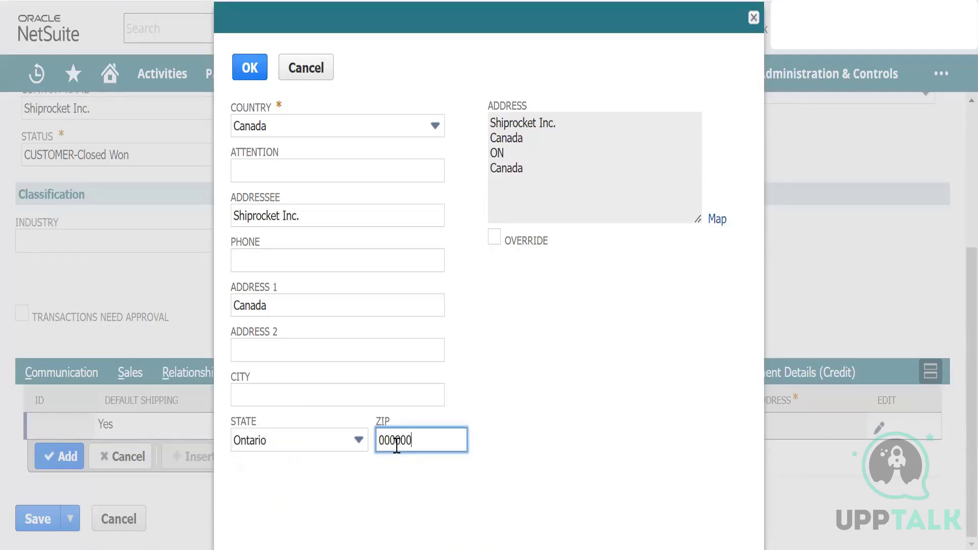
pyautogui.press('Tab')
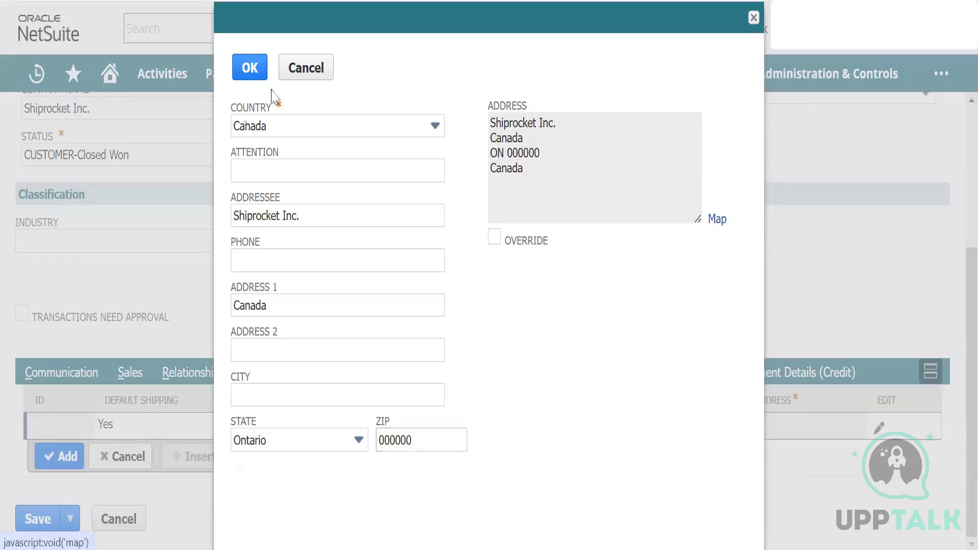
pyautogui.click(249, 68)
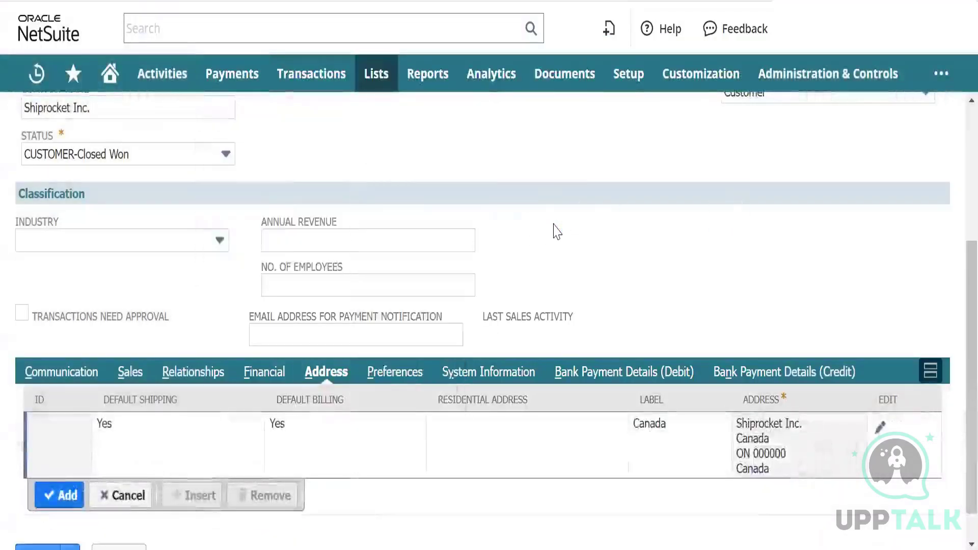
# Add Canadian Dollar and US Dollar to the currencies in the customer's financial details.
pyautogui.scroll(5, 554, 226)
pyautogui.scroll(-5, 553, 227)
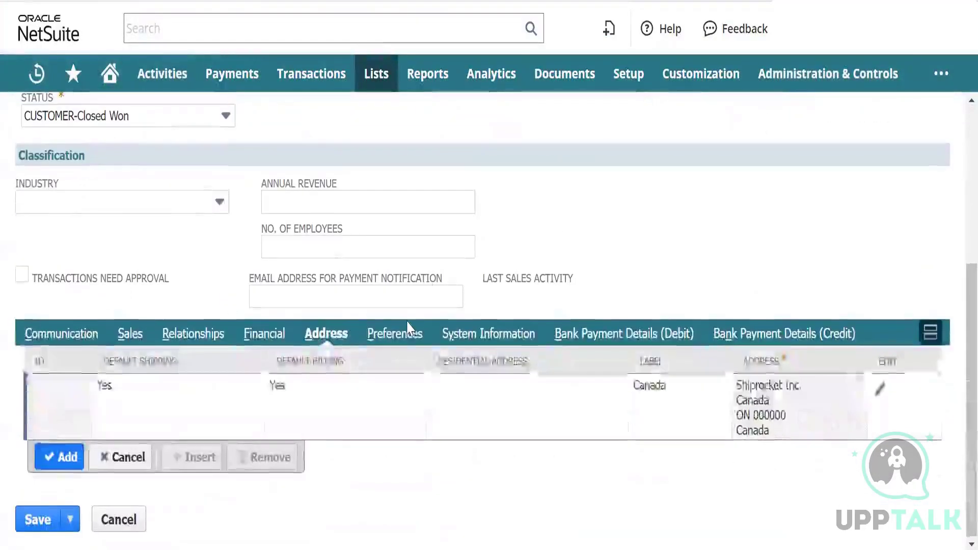
pyautogui.click(401, 337)
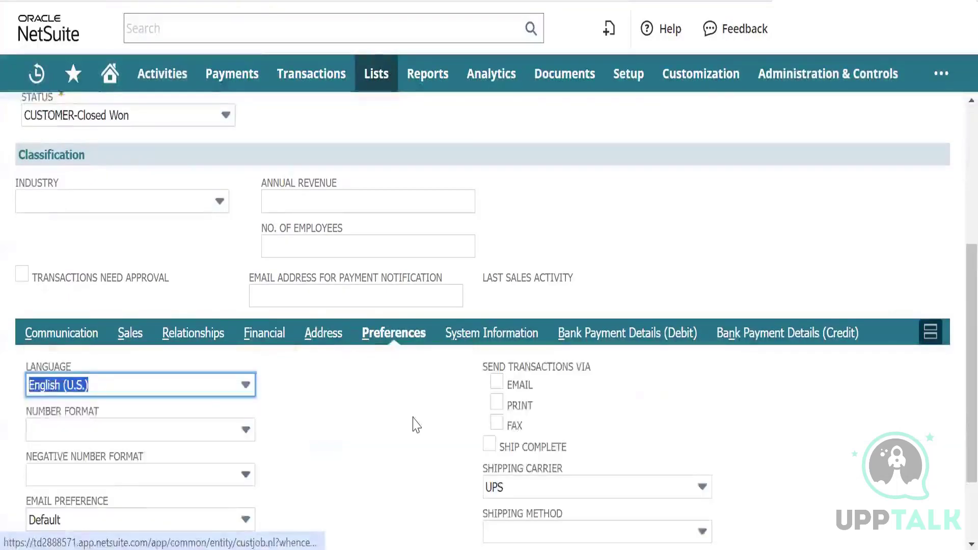
pyautogui.scroll(-2, 415, 423)
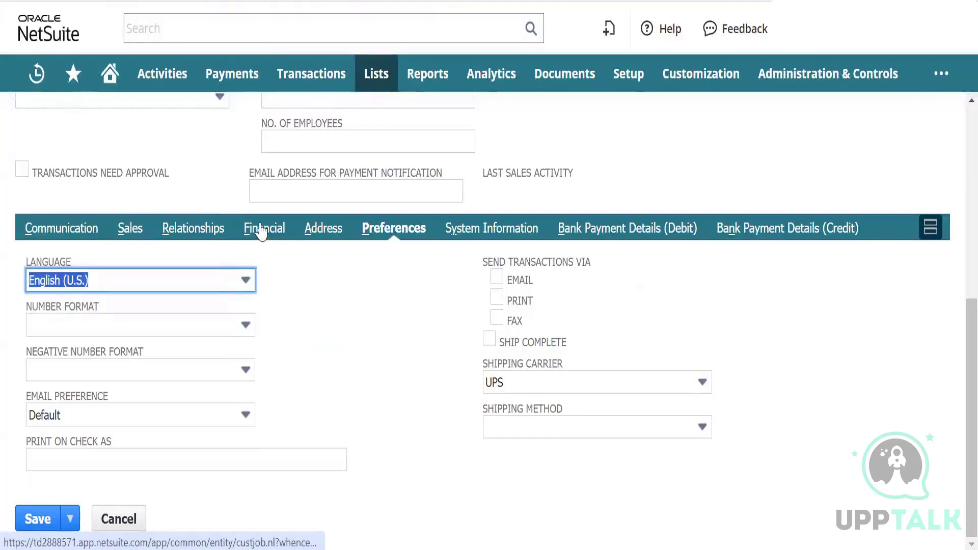
pyautogui.click(261, 229)
pyautogui.scroll(-2, 170, 328)
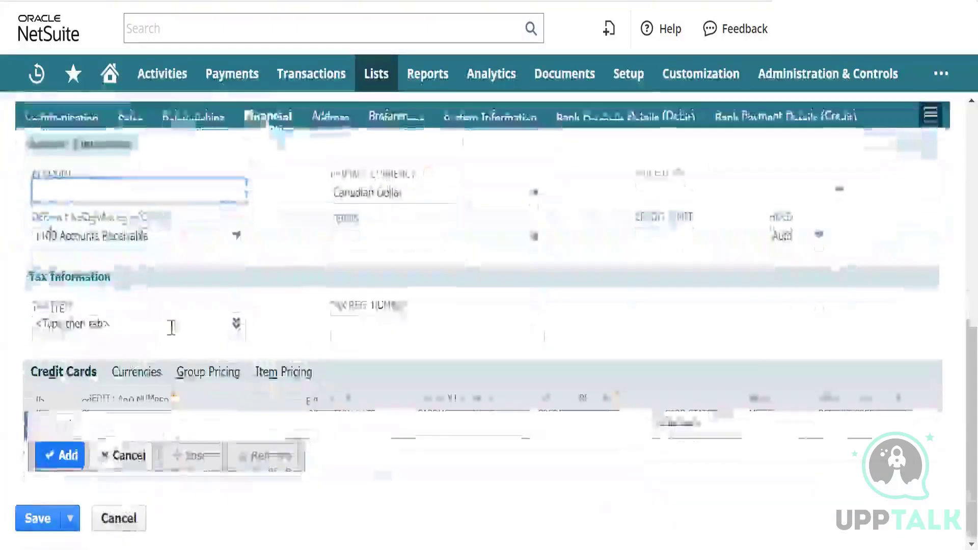
pyautogui.click(132, 372)
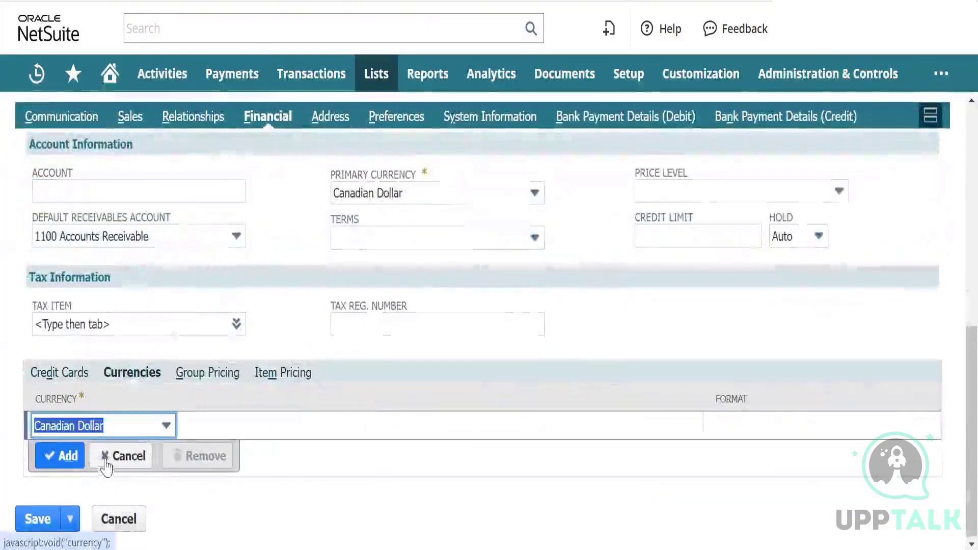
pyautogui.click(50, 463)
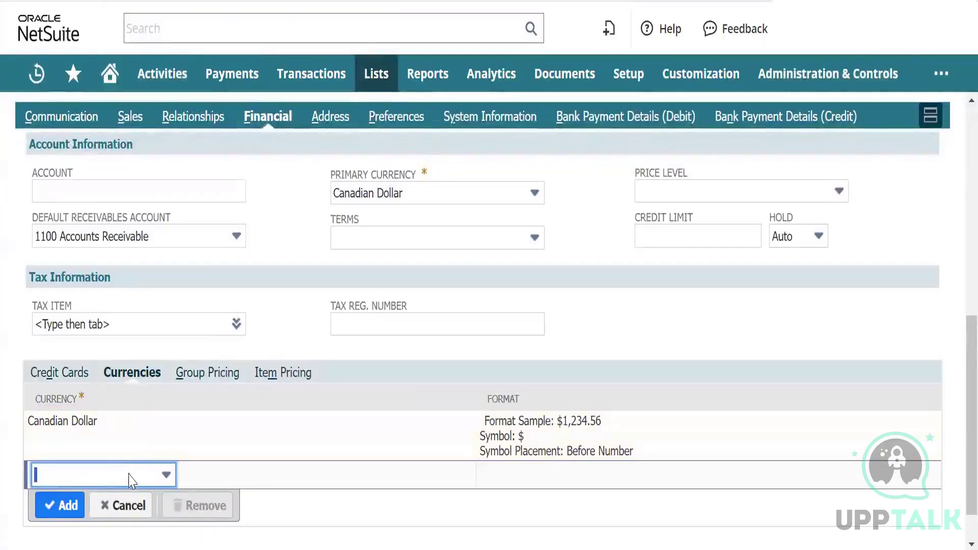
pyautogui.click(125, 487)
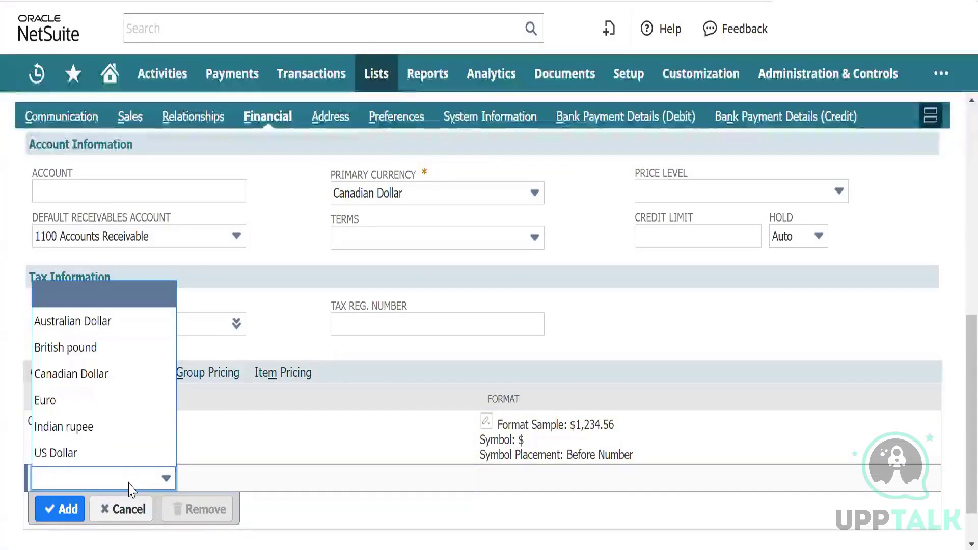
pyautogui.click(87, 453)
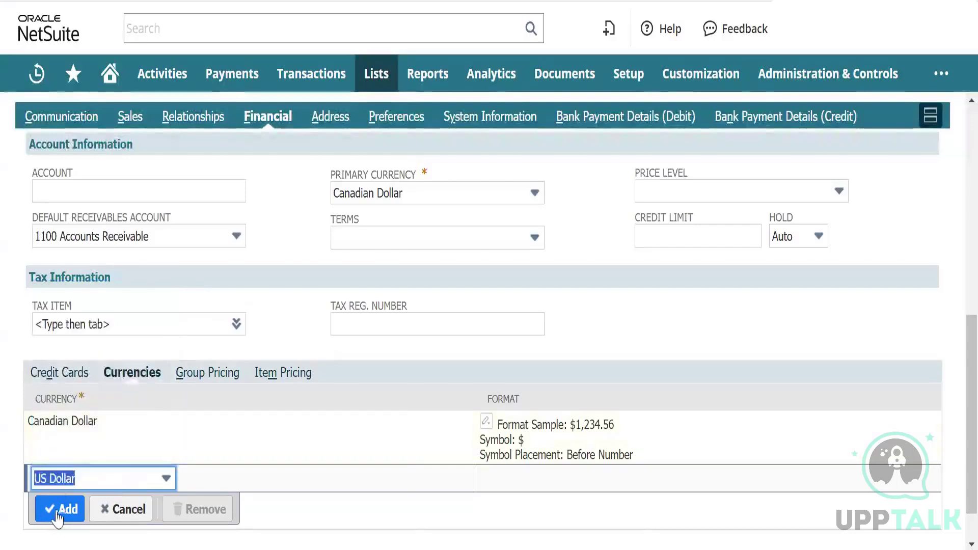
pyautogui.click(60, 510)
pyautogui.scroll(-2, 236, 382)
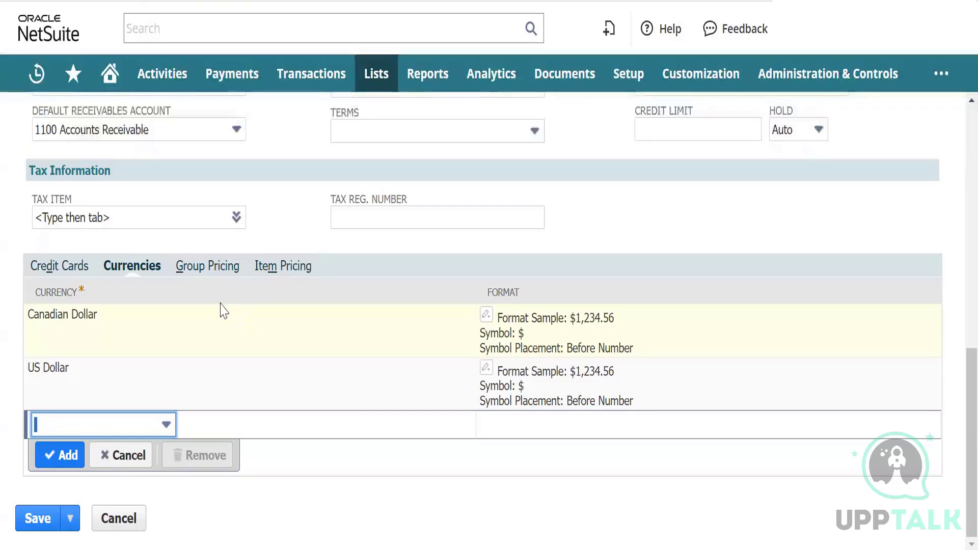
# Review the customer's financial, sales and communication details, then save the Shiprocket Inc. record.
pyautogui.scroll(1, 211, 350)
pyautogui.scroll(4, 210, 350)
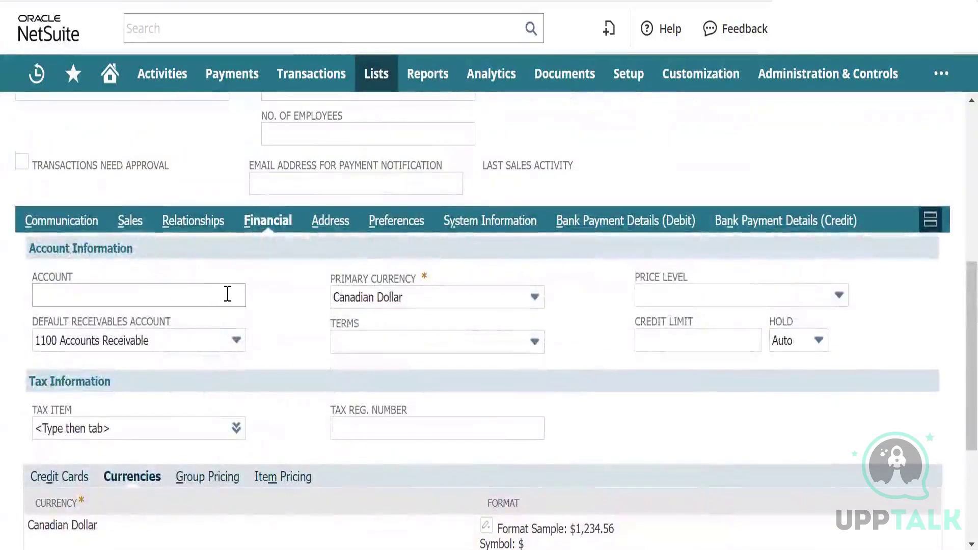
pyautogui.scroll(-4, 228, 295)
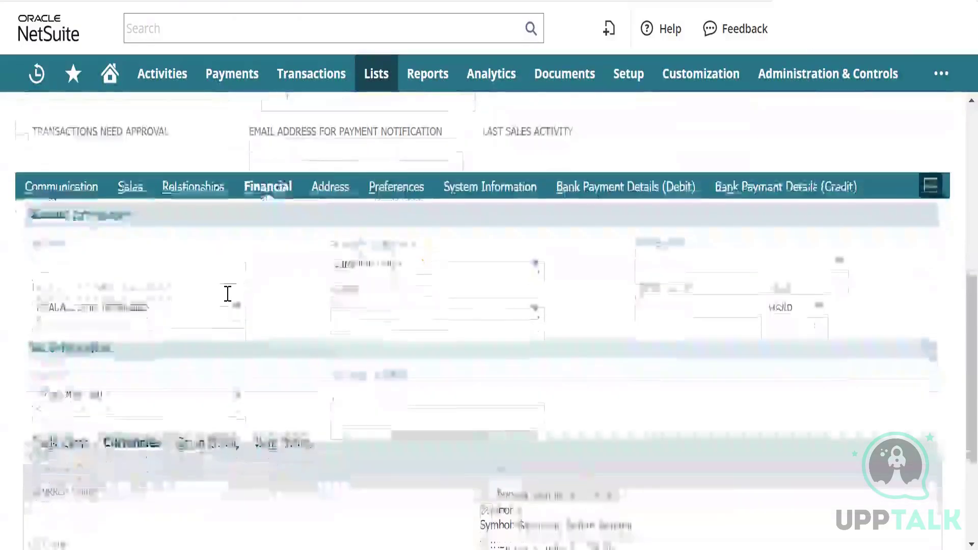
pyautogui.scroll(5, 228, 300)
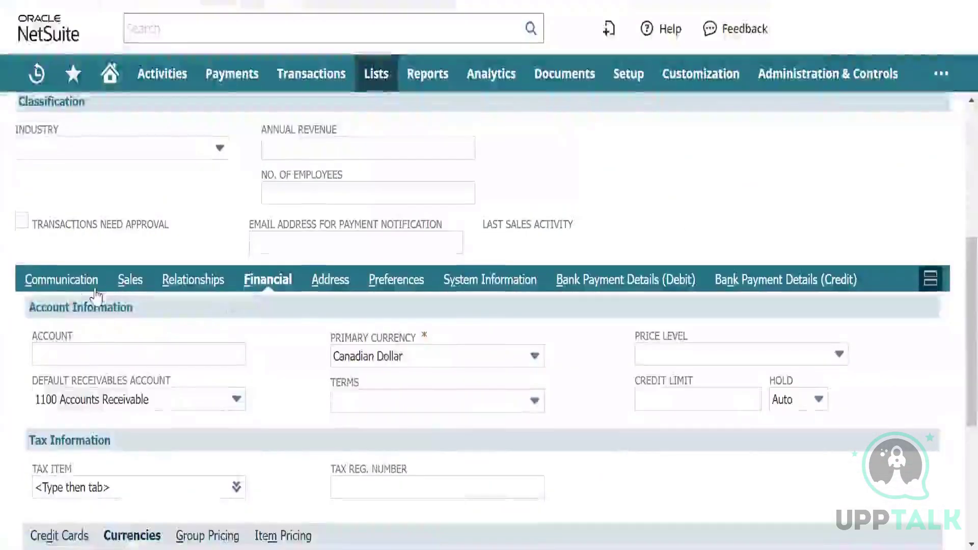
pyautogui.click(122, 281)
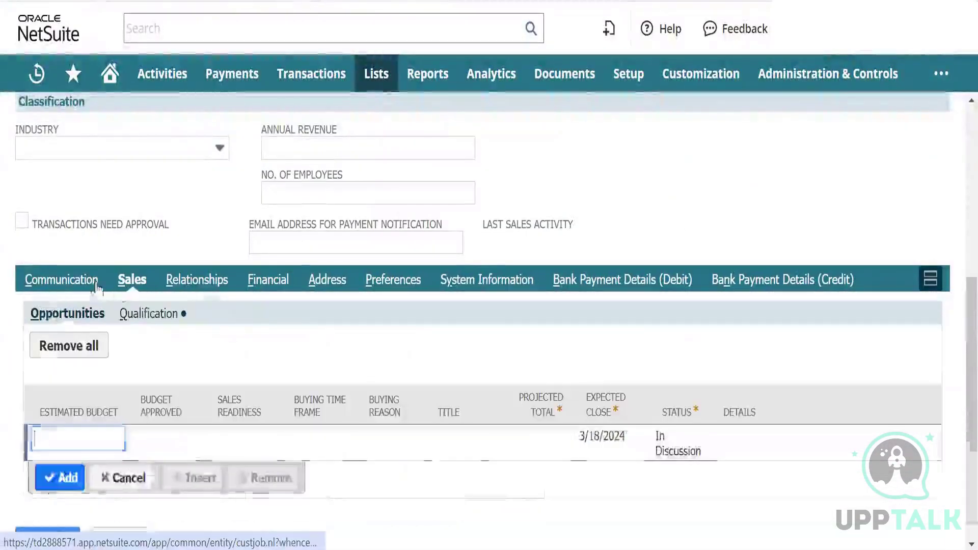
pyautogui.click(62, 283)
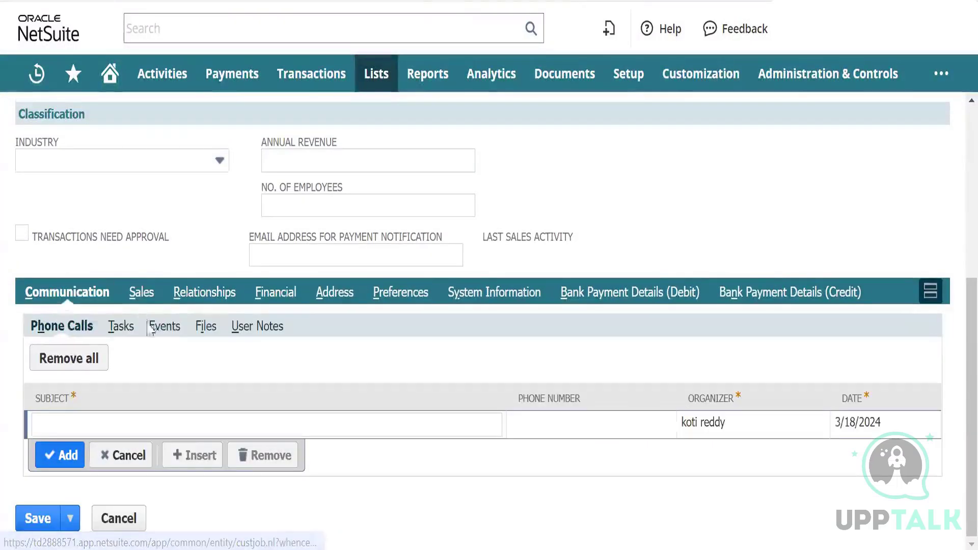
pyautogui.scroll(6, 176, 332)
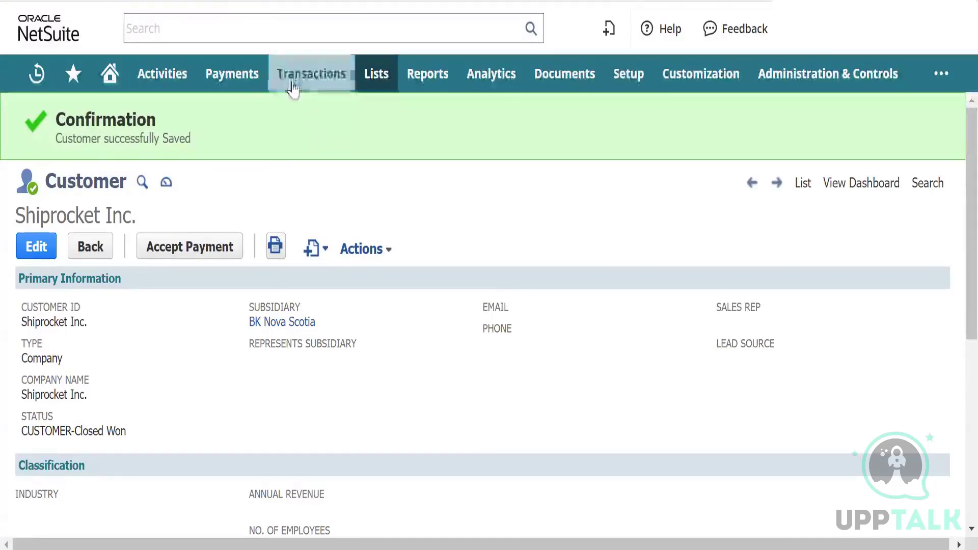
# Start a new sales order from the sales transactions.
pyautogui.moveTo(291, 87)
pyautogui.moveTo(299, 263)
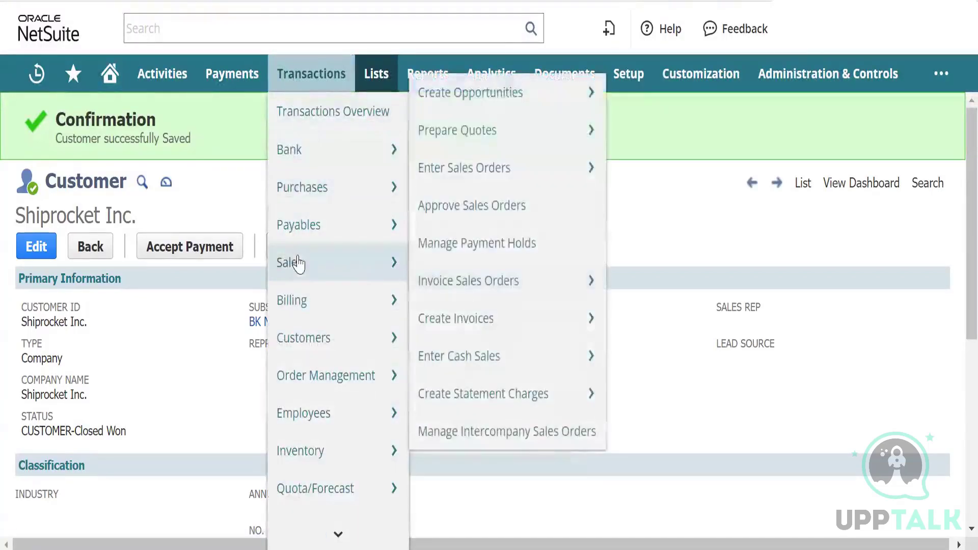
pyautogui.moveTo(430, 280)
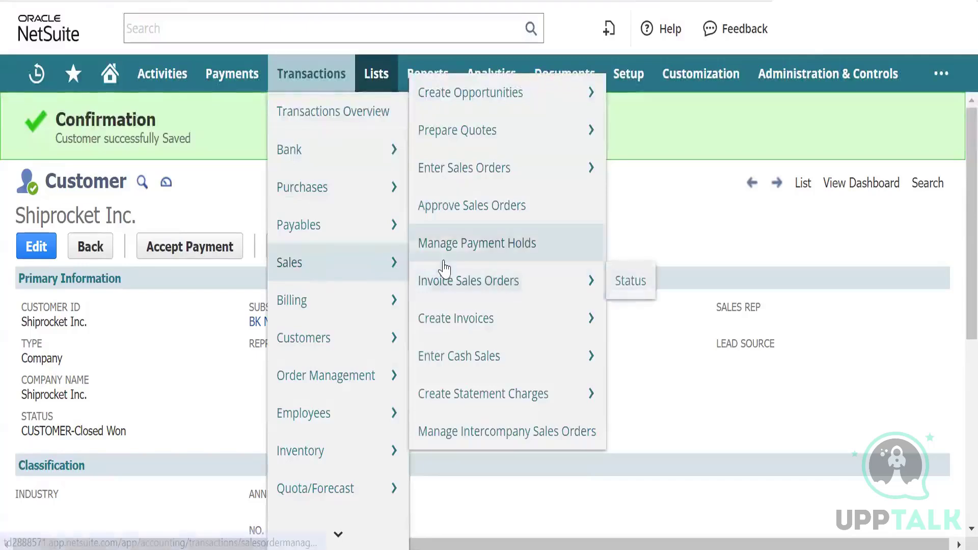
pyautogui.moveTo(502, 168)
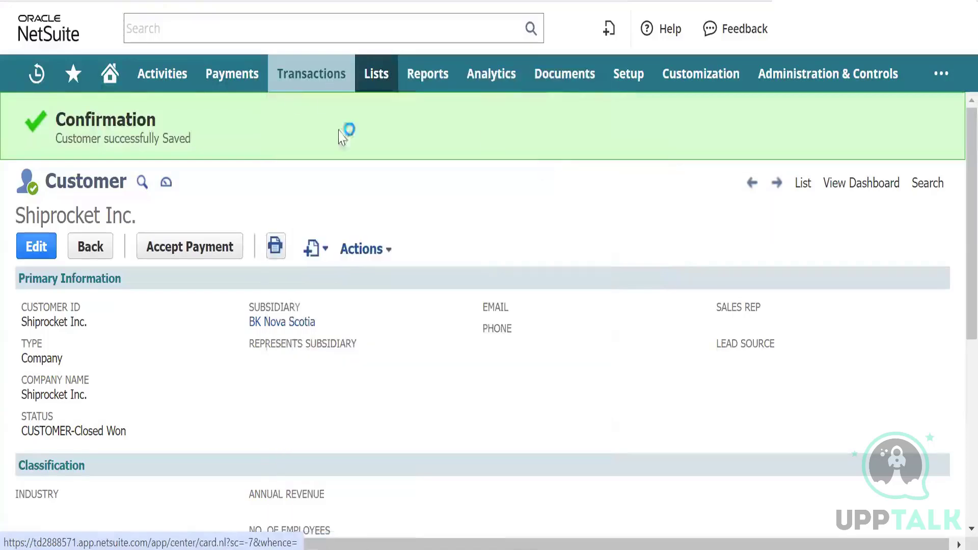
pyautogui.moveTo(336, 155)
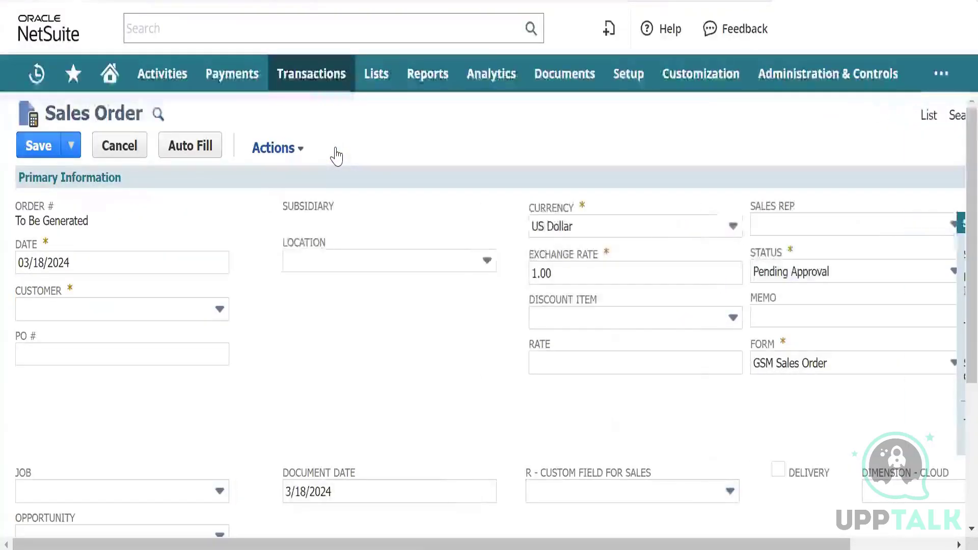
# Set the sales order's customer to Shiprocket Inc.
pyautogui.scroll(-1, 352, 245)
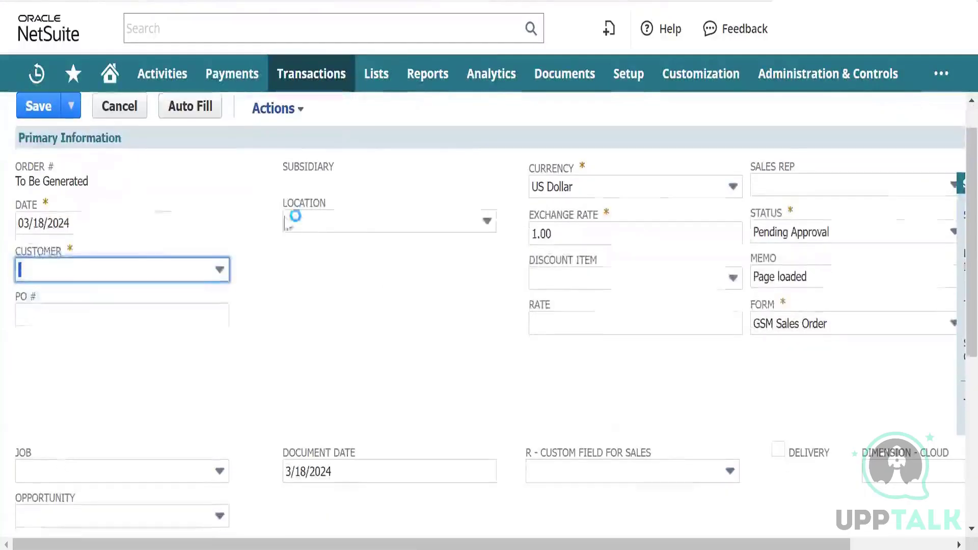
pyautogui.click(220, 269)
pyautogui.press('End')
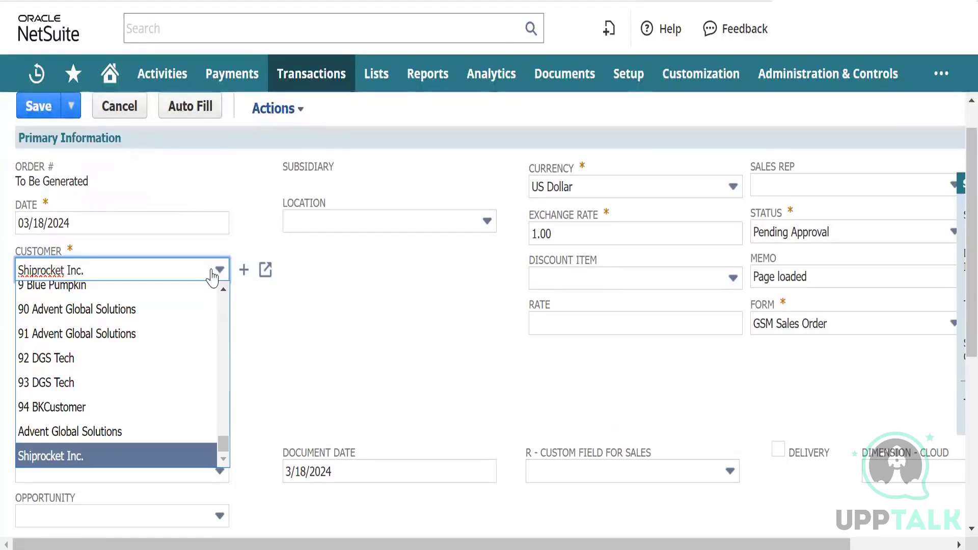
pyautogui.press('Tab')
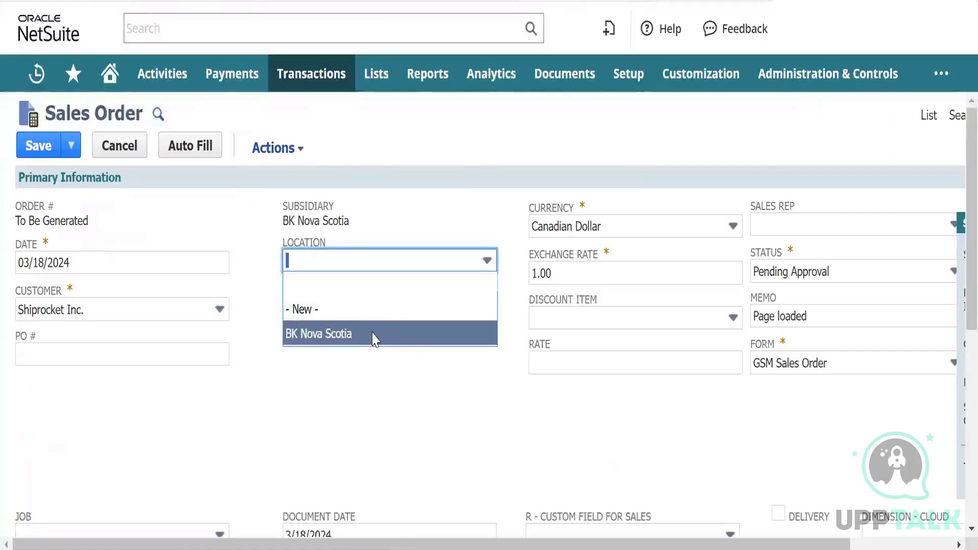
# Set the sales order's location to BK Nova Scotia, currency to US Dollar and status to Pending Fulfillment.
pyautogui.click(375, 333)
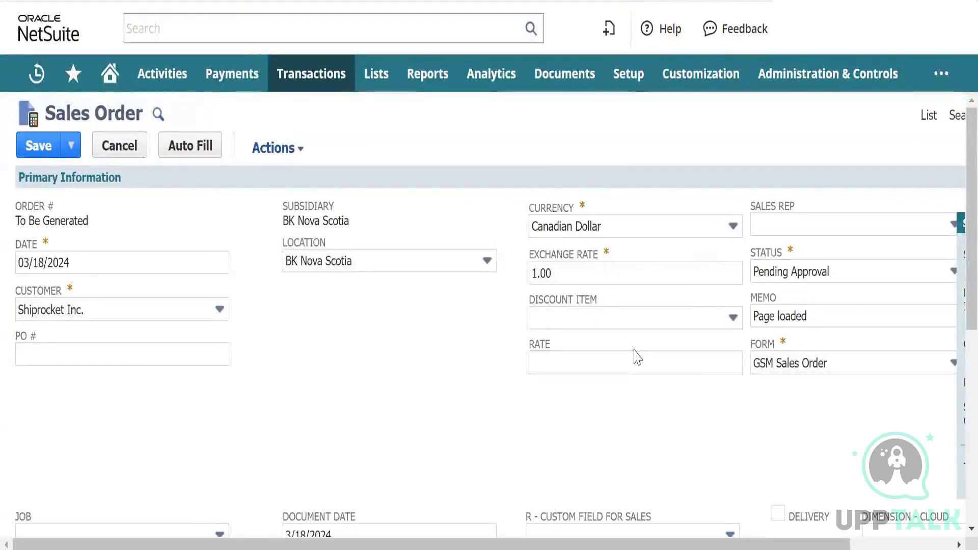
pyautogui.click(674, 228)
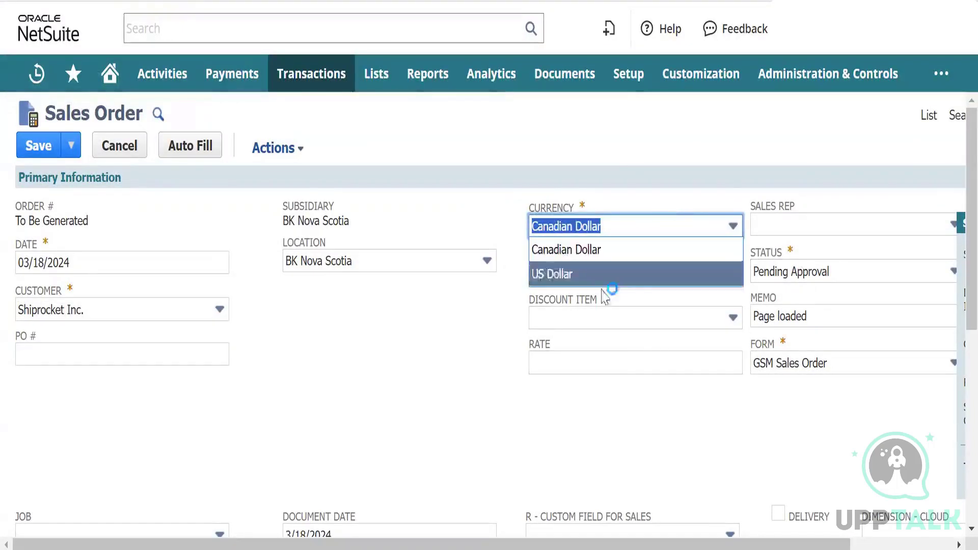
pyautogui.click(584, 276)
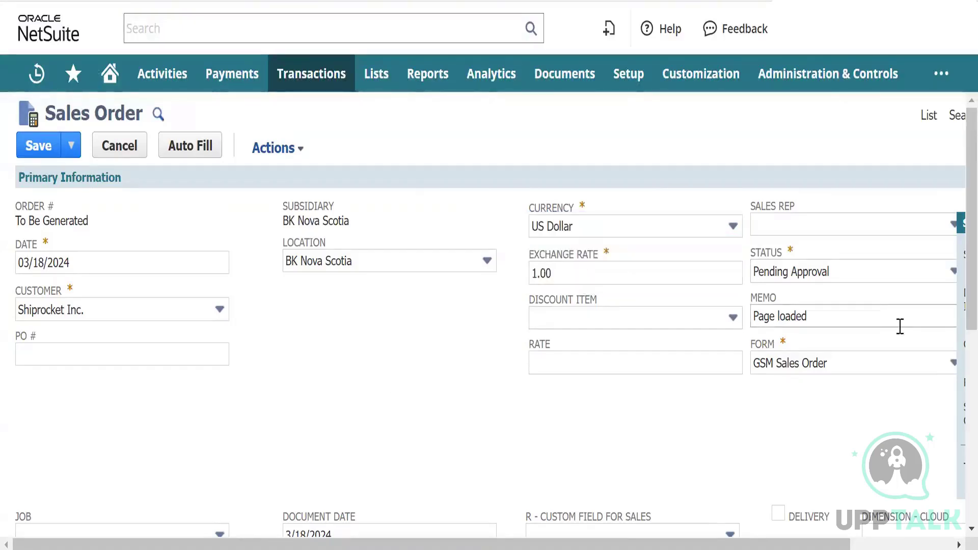
pyautogui.click(882, 268)
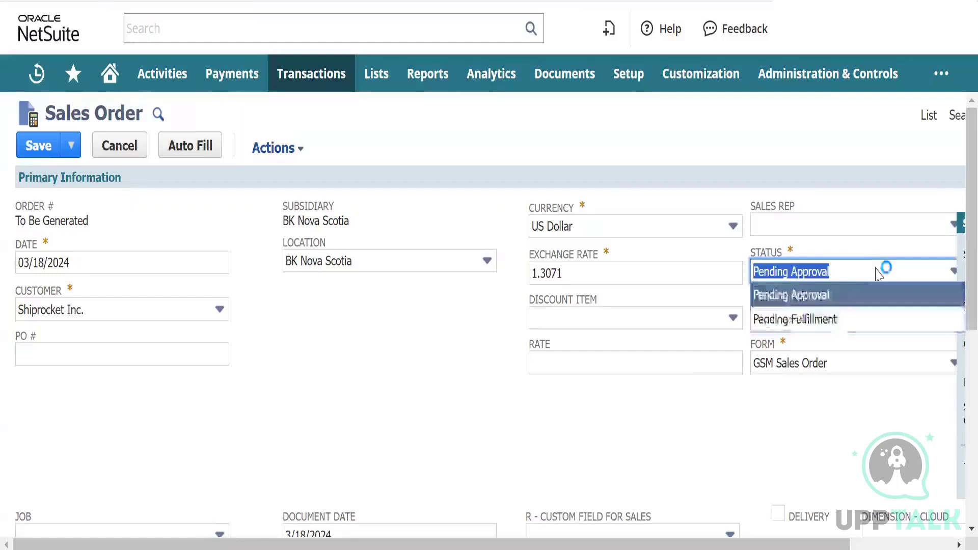
pyautogui.click(837, 321)
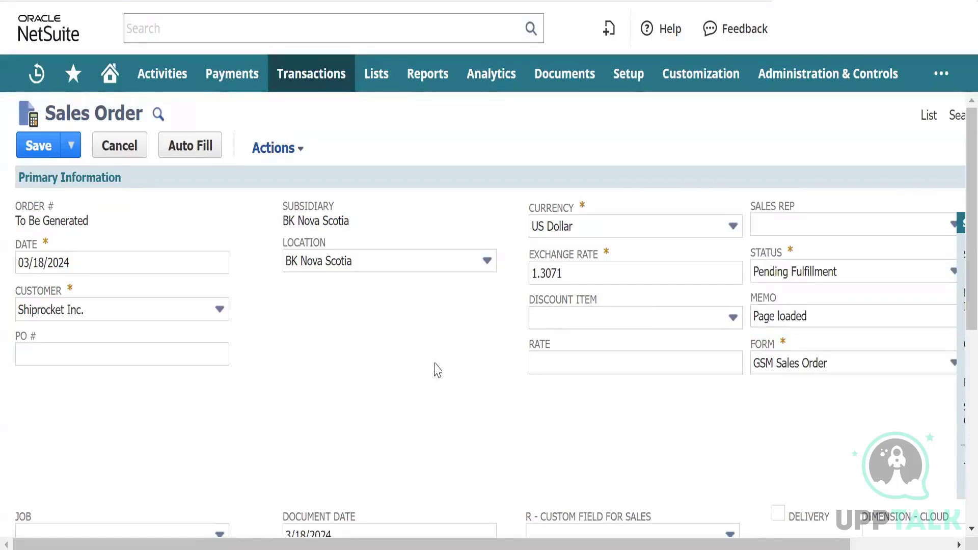
# Choose Sale Item 01 Subscription Services as the item on the sales order's first line.
pyautogui.scroll(-2, 445, 370)
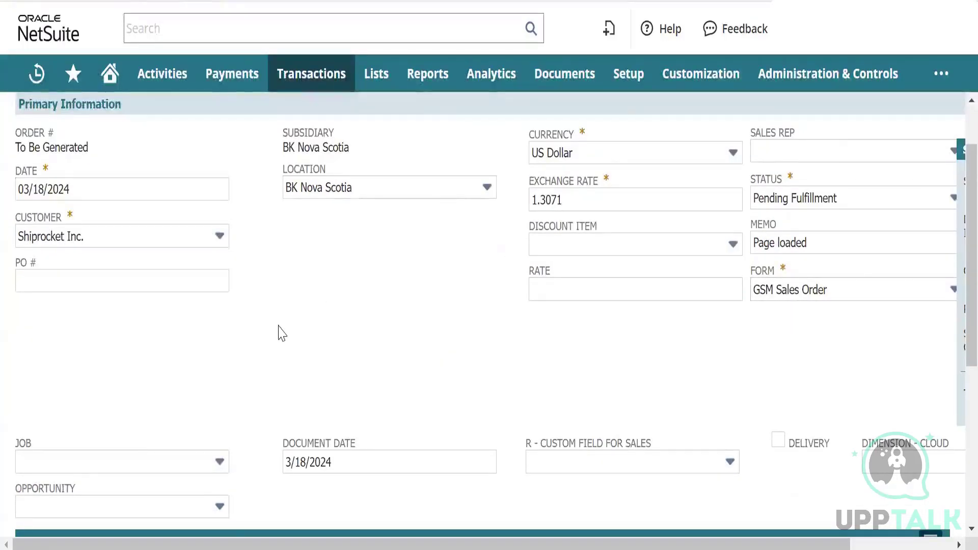
pyautogui.scroll(-6, 278, 333)
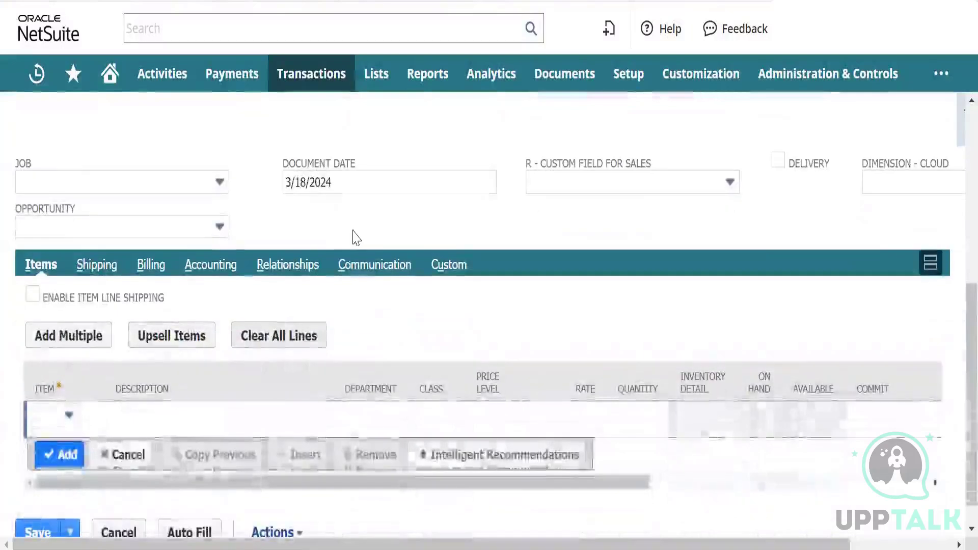
pyautogui.click(61, 415)
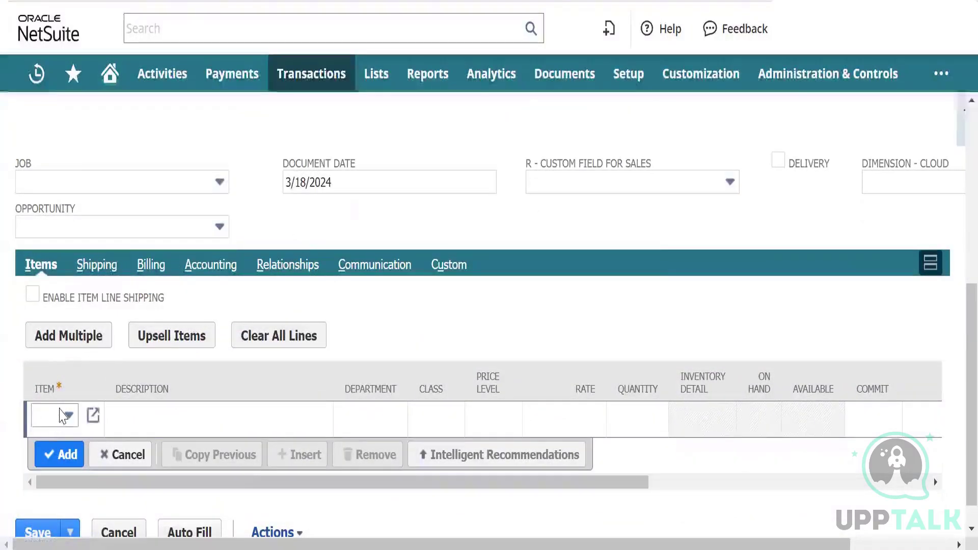
pyautogui.click(62, 416)
pyautogui.click(164, 125)
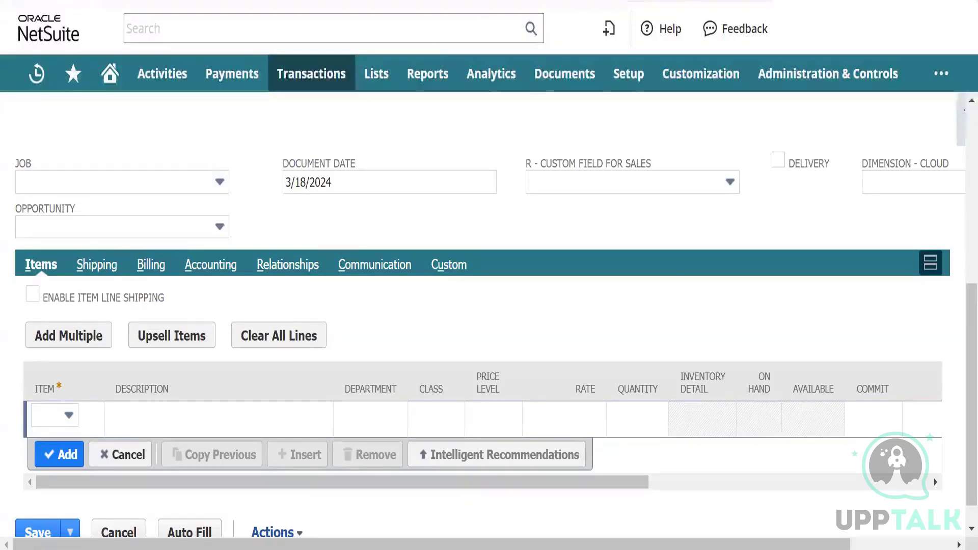
pyautogui.moveTo(555, 83)
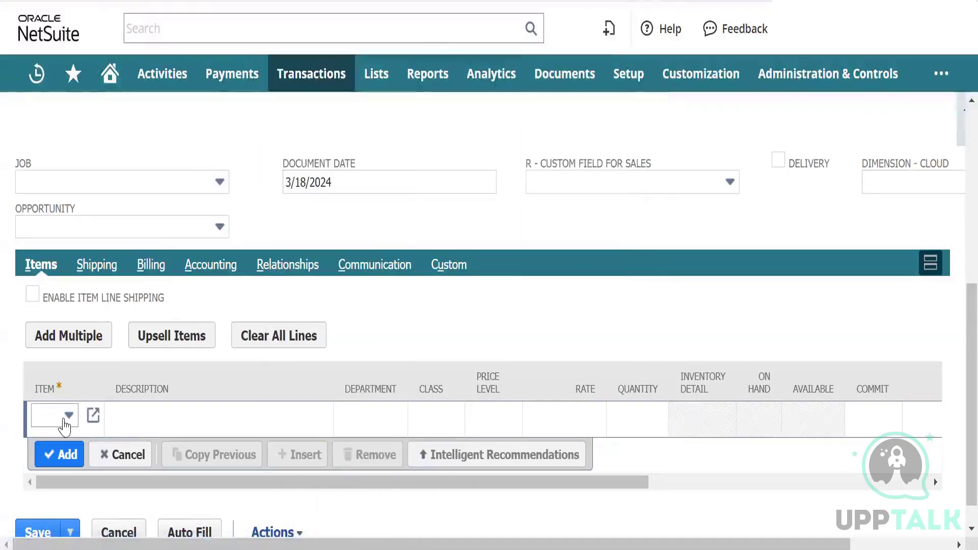
pyautogui.click(65, 420)
pyautogui.write('Sale I')
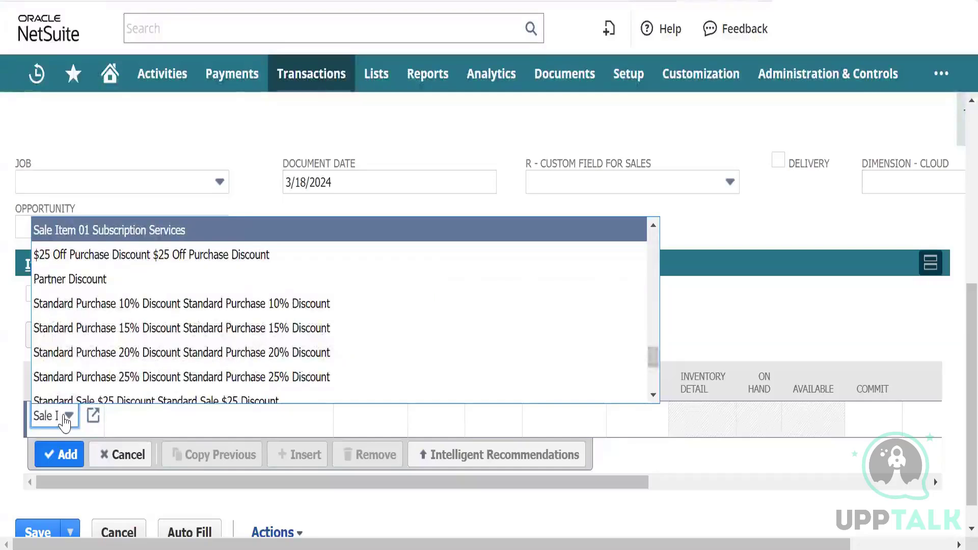
pyautogui.press('Tab')
pyautogui.press('Tab')
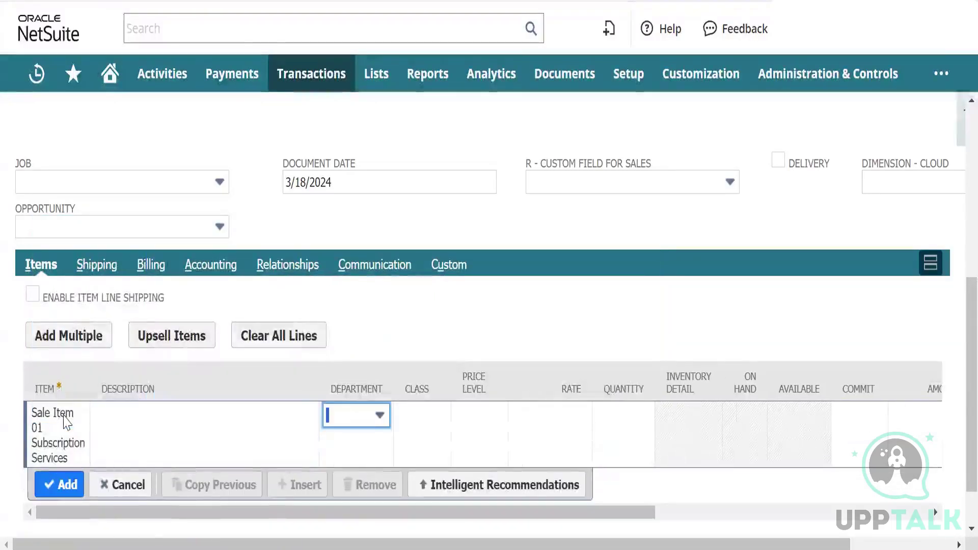
# Set the rate of the Subscription Services line to 1000.
pyautogui.press('Tab')
pyautogui.press('Tab')
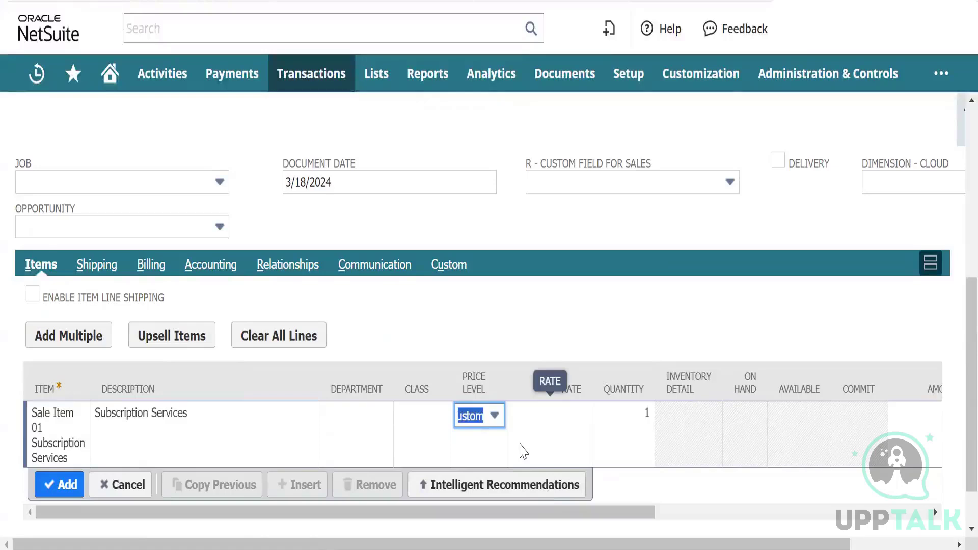
pyautogui.press('Tab')
pyautogui.write('1000')
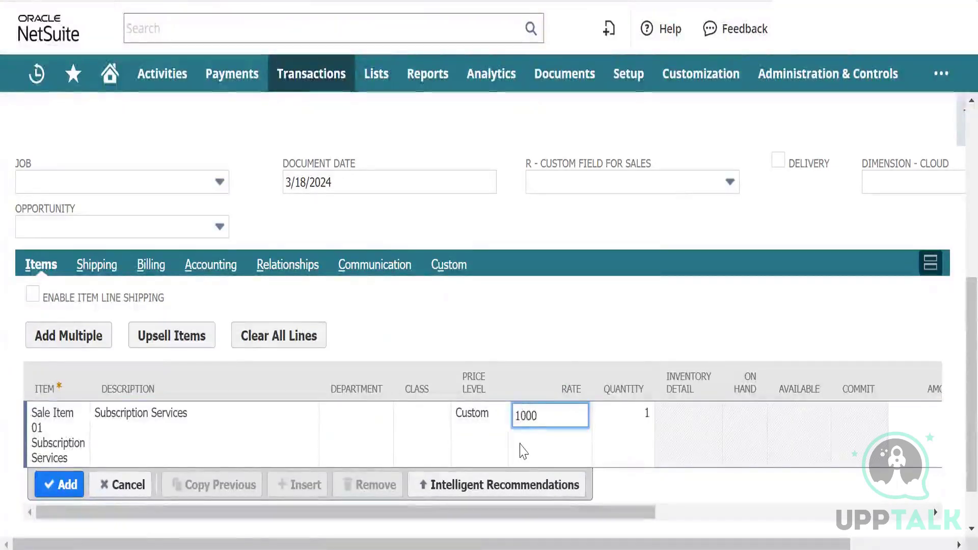
pyautogui.press('Tab')
pyautogui.press('Tab')
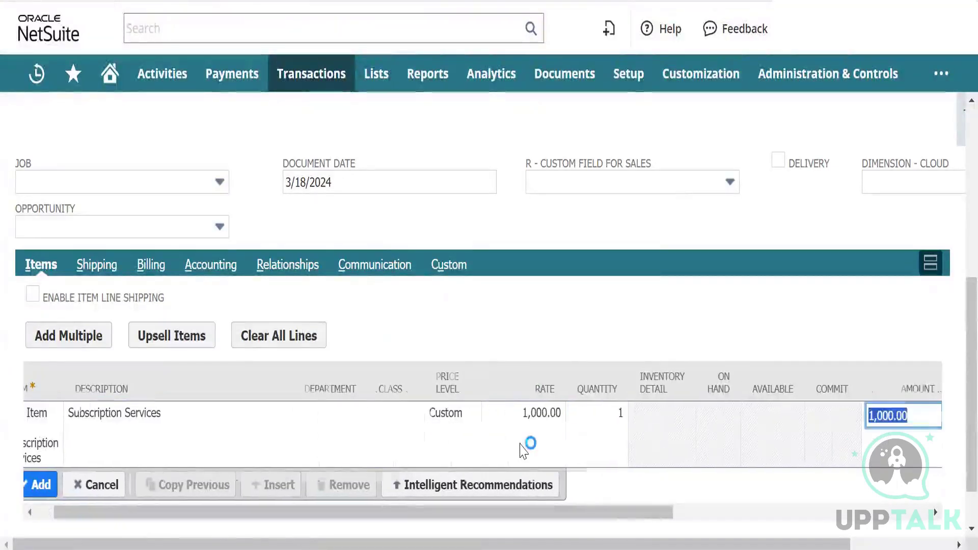
# Set the line's tax code to CA-PST-NS and add the line to the sales order.
pyautogui.press('Tab')
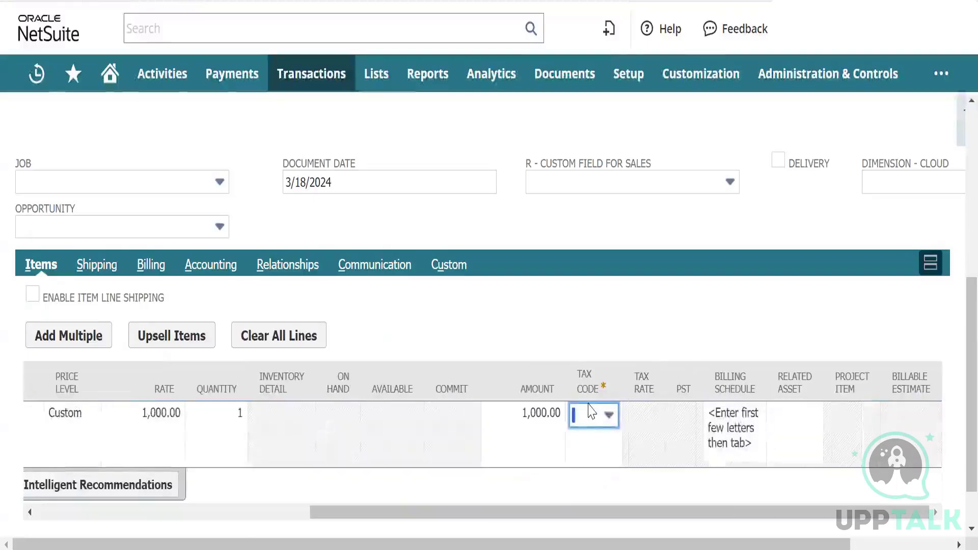
pyautogui.click(591, 412)
pyautogui.click(589, 487)
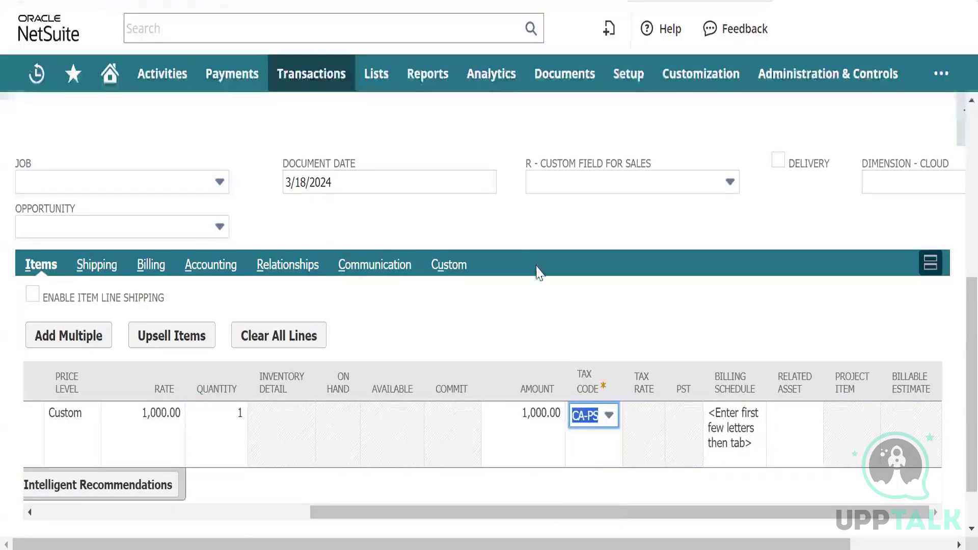
pyautogui.press('Tab')
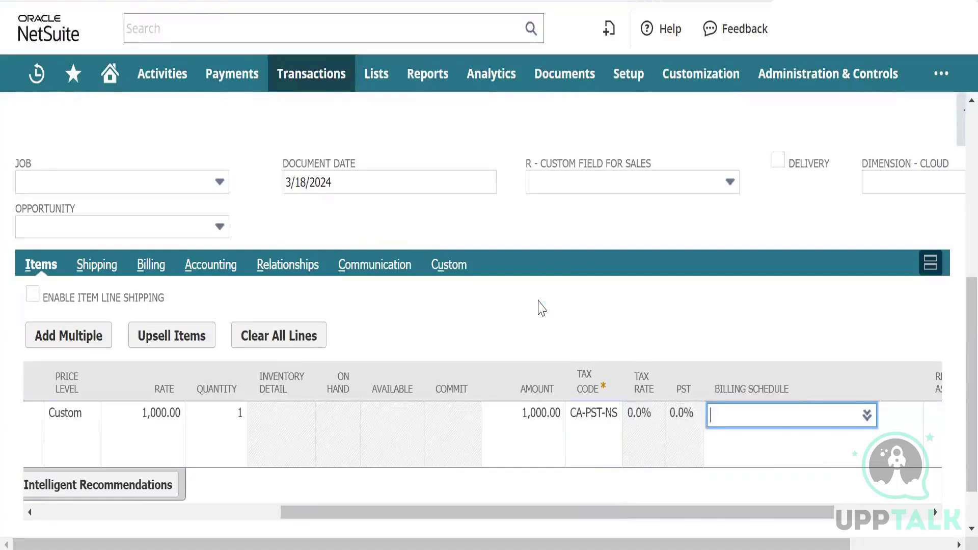
pyautogui.hscroll(3, 748, 346)
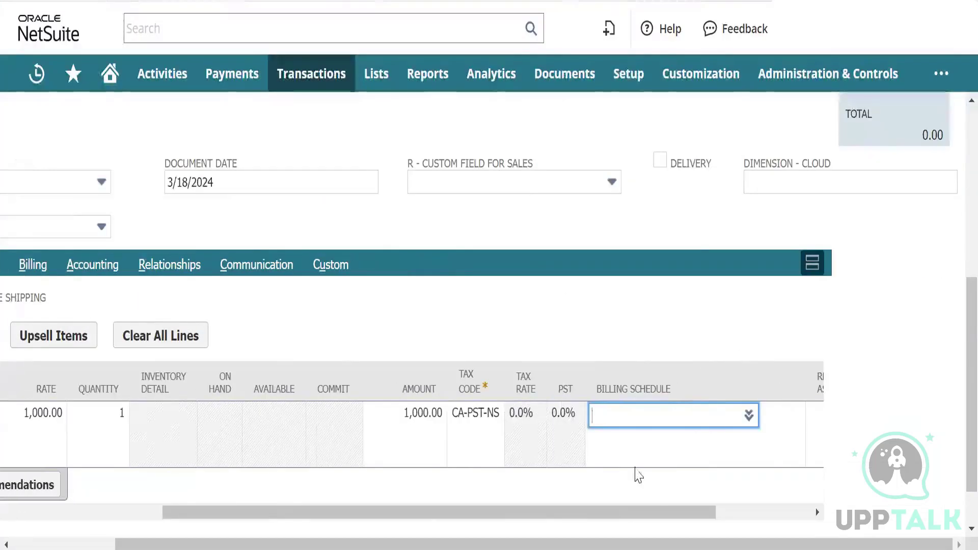
pyautogui.hscroll(3, 681, 513)
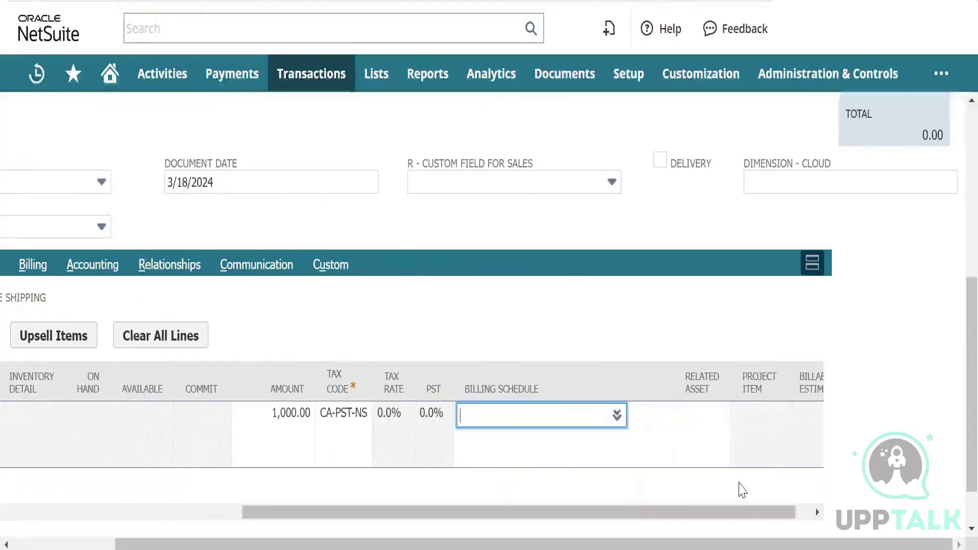
pyautogui.moveTo(716, 517); pyautogui.dragTo(124, 535)
pyautogui.hscroll(-3, 137, 408)
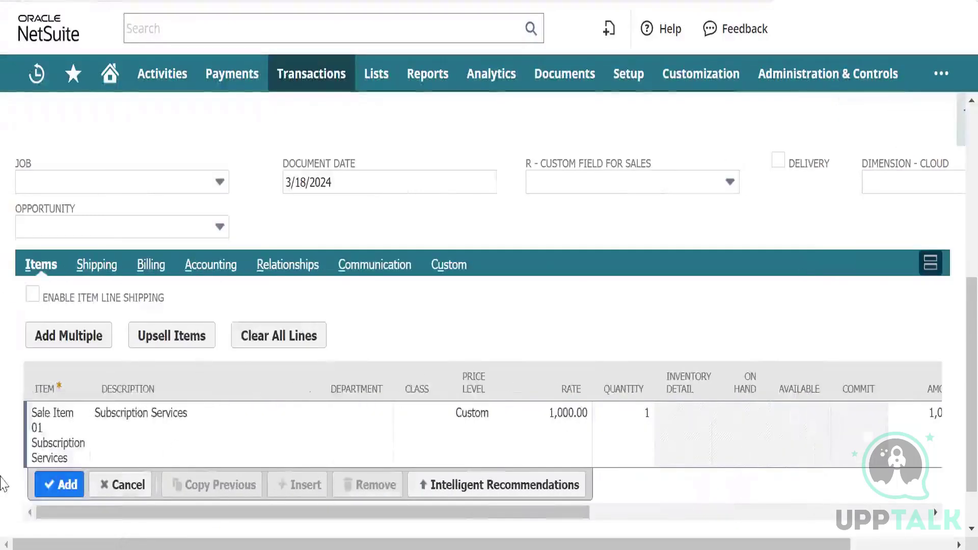
pyautogui.click(60, 506)
# Save the sales order and review the primary information and summary of the saved record.
pyautogui.scroll(-2, 196, 383)
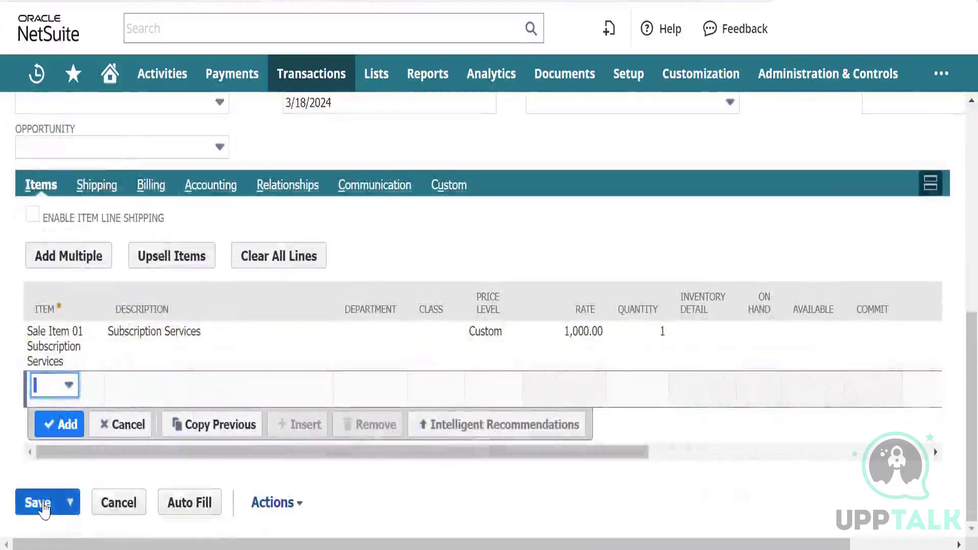
pyautogui.click(43, 508)
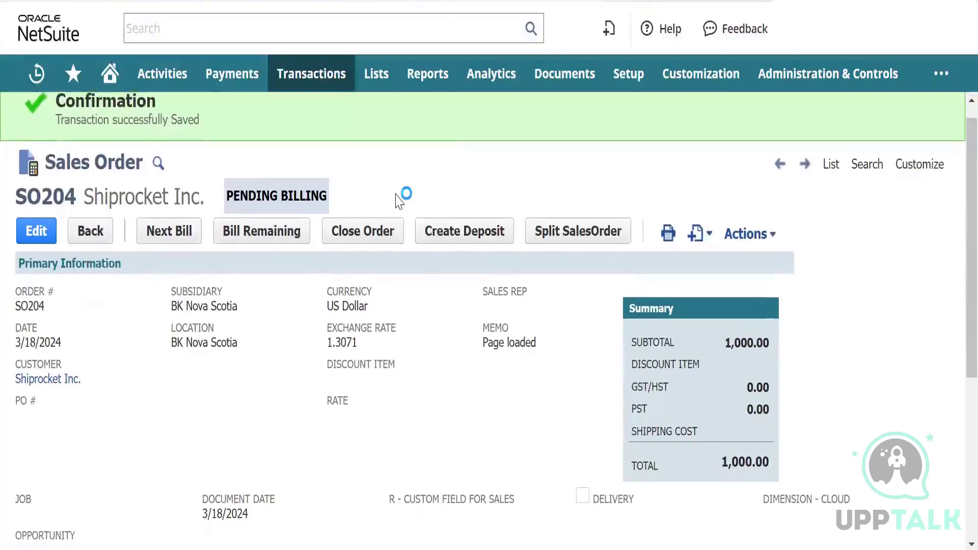
pyautogui.scroll(-1, 400, 204)
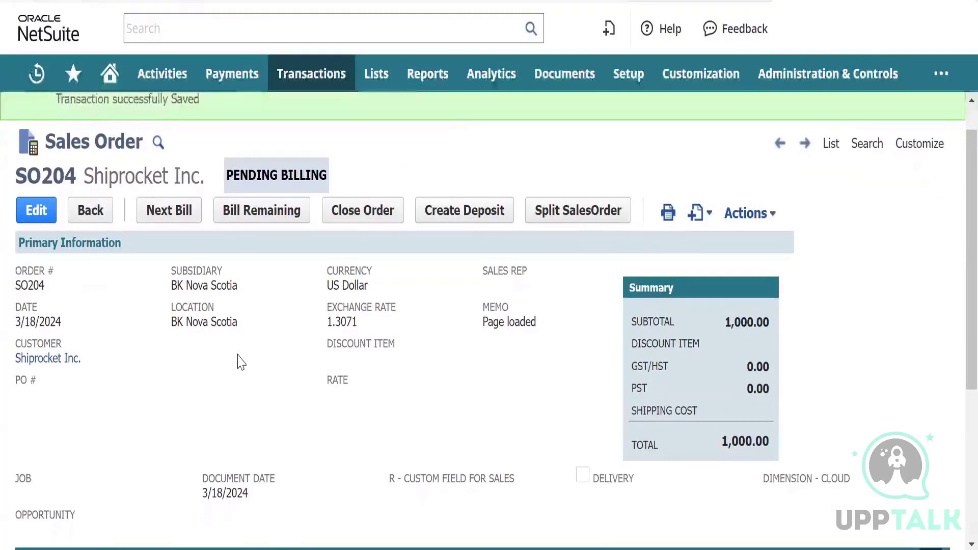
pyautogui.scroll(-3, 240, 360)
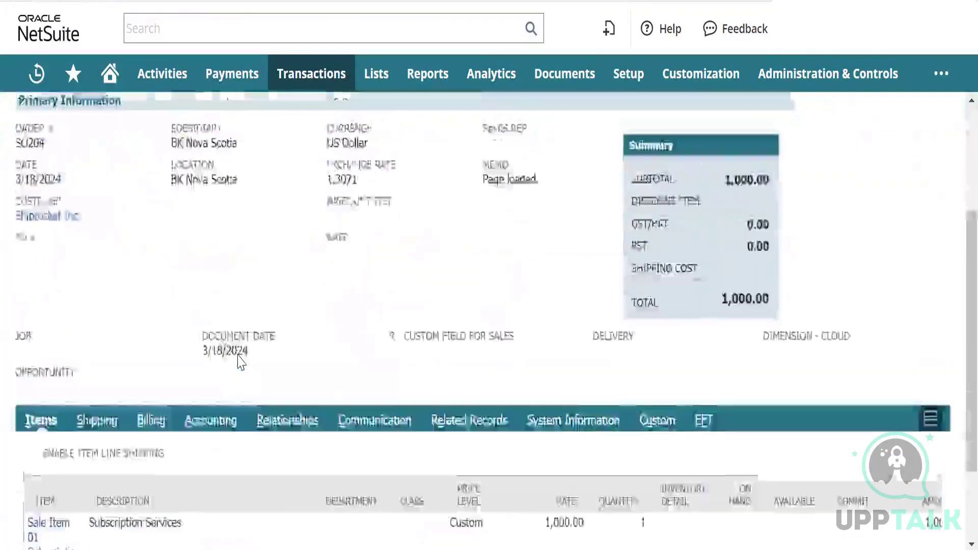
pyautogui.scroll(3, 240, 360)
pyautogui.scroll(-2, 158, 351)
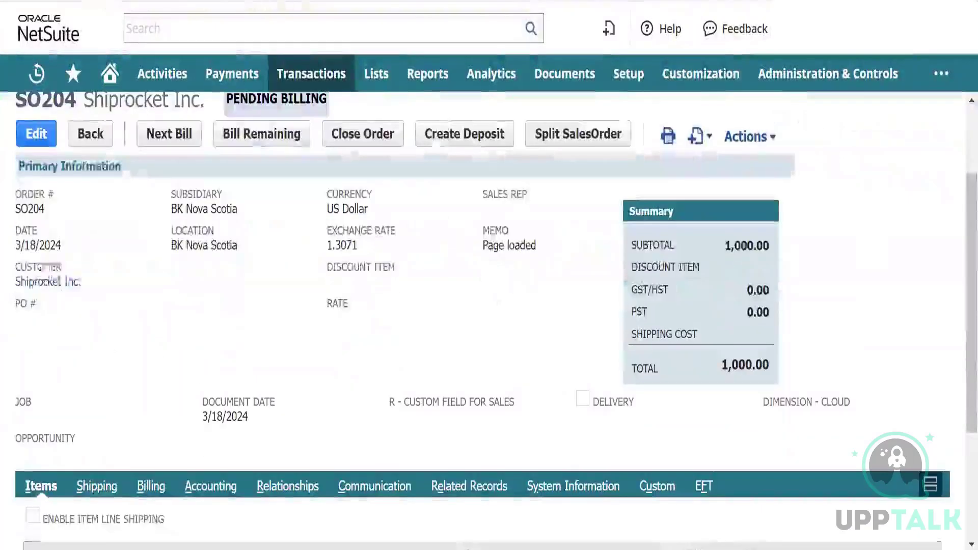
# Open the Shiprocket Inc. customer record from the sales order in a new browser tab.
pyautogui.rightClick(68, 288)
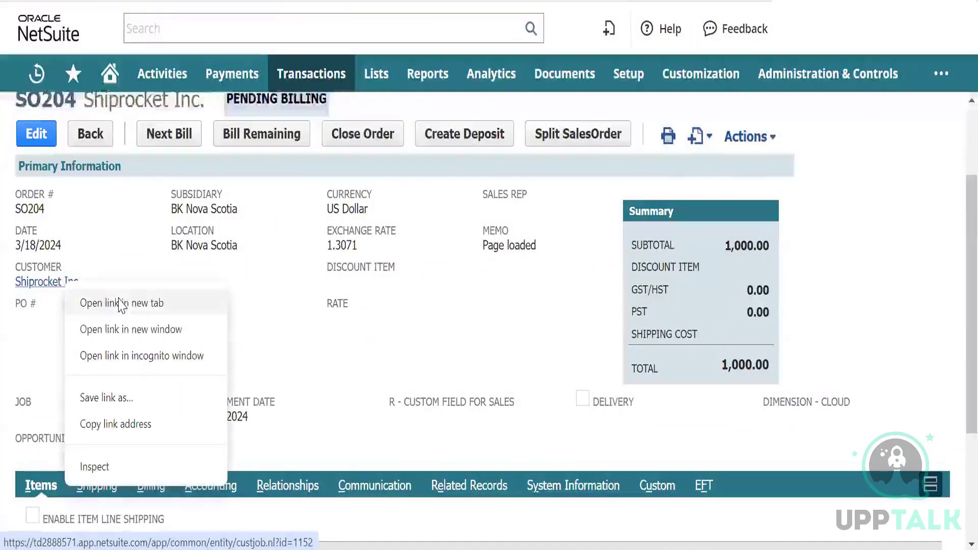
pyautogui.click(120, 304)
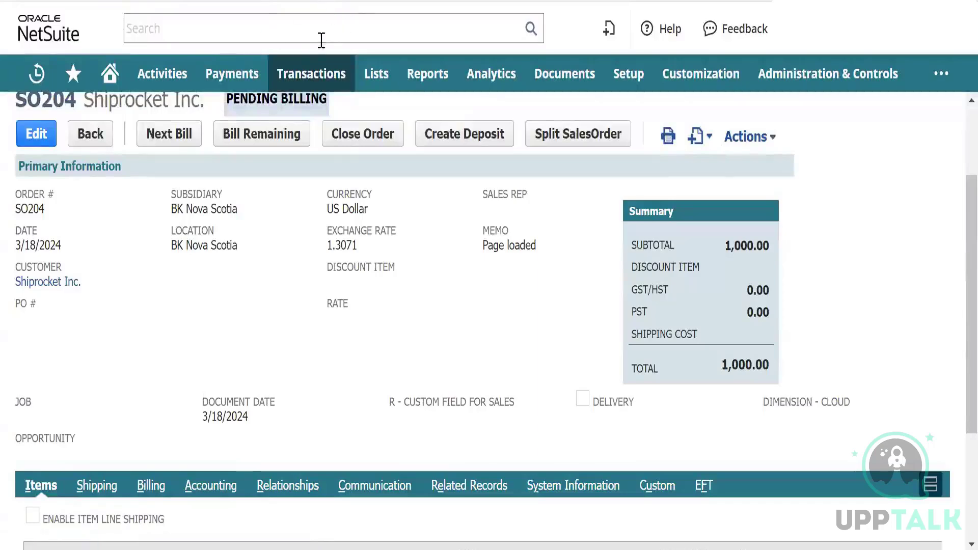
pyautogui.scroll(-3, 316, 332)
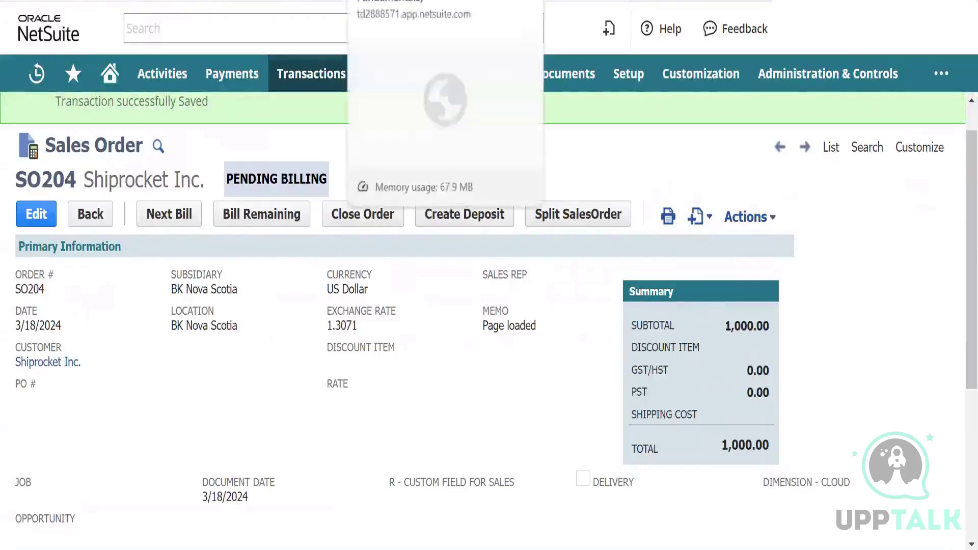
pyautogui.scroll(-5, 164, 336)
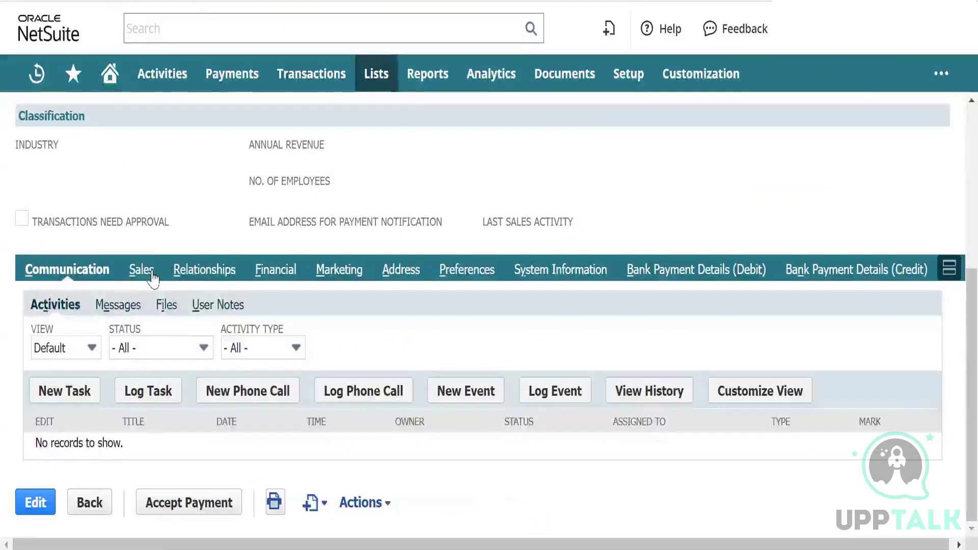
# Examine the customer's sales transactions and the account and balance information in its financial details.
pyautogui.click(151, 273)
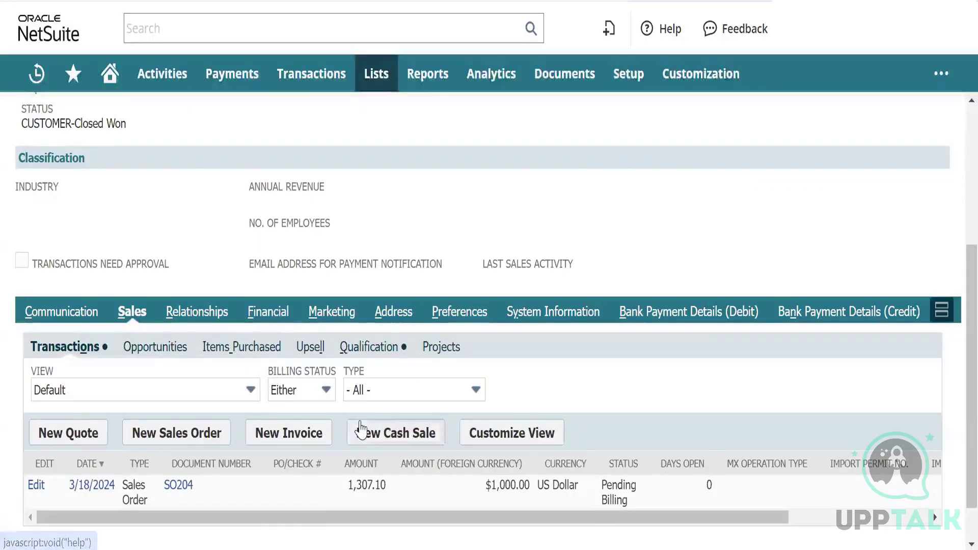
pyautogui.scroll(-1, 359, 402)
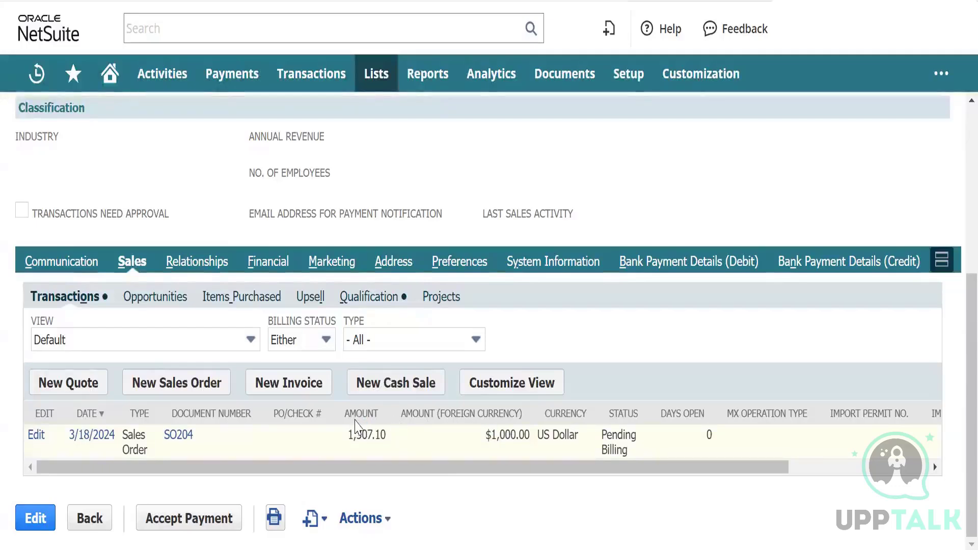
pyautogui.click(270, 262)
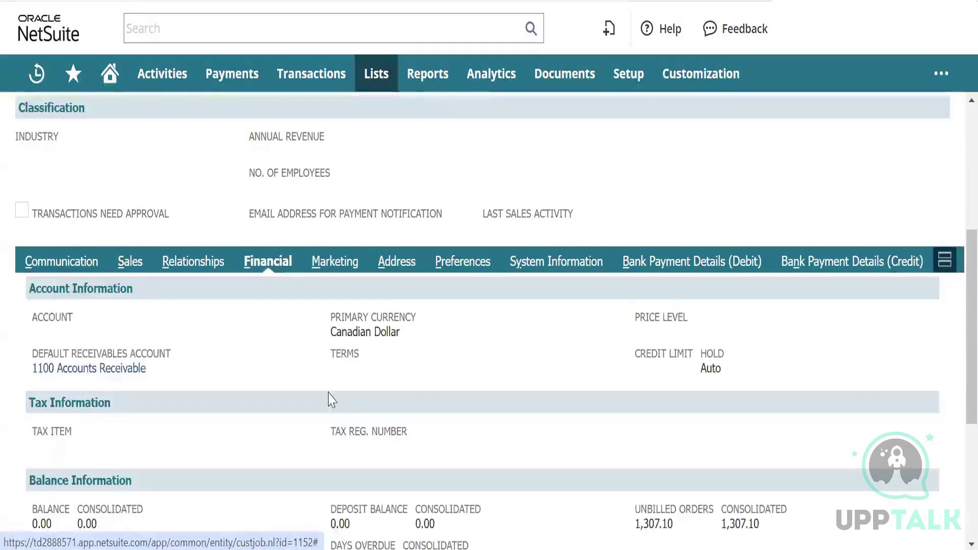
pyautogui.scroll(-5, 332, 400)
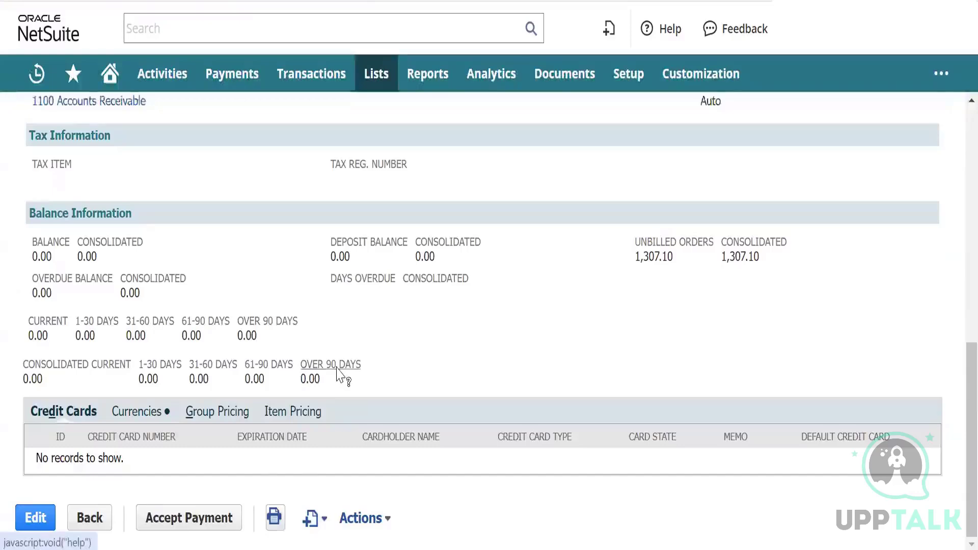
pyautogui.scroll(5, 339, 372)
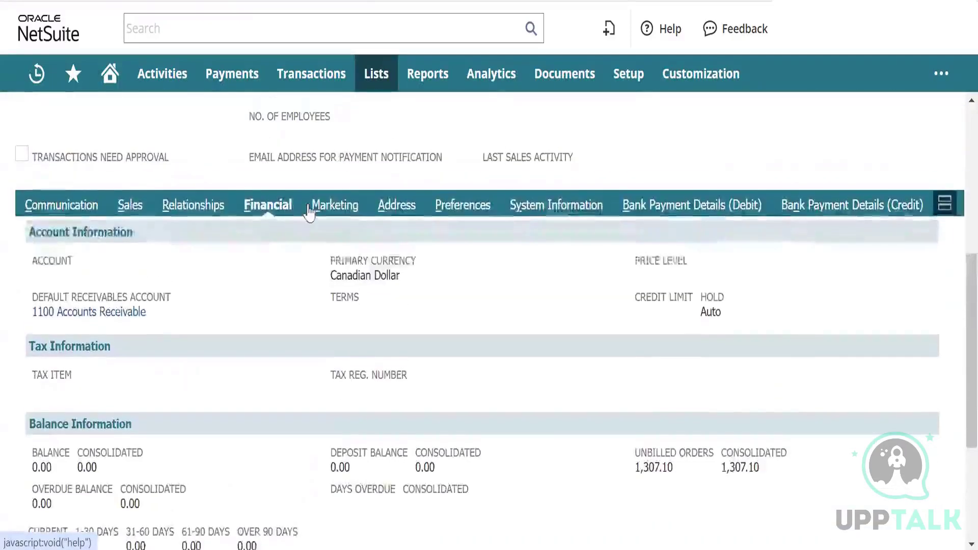
# Examine the communication, financial and marketing details on the Shiprocket Inc. customer record.
pyautogui.click(75, 206)
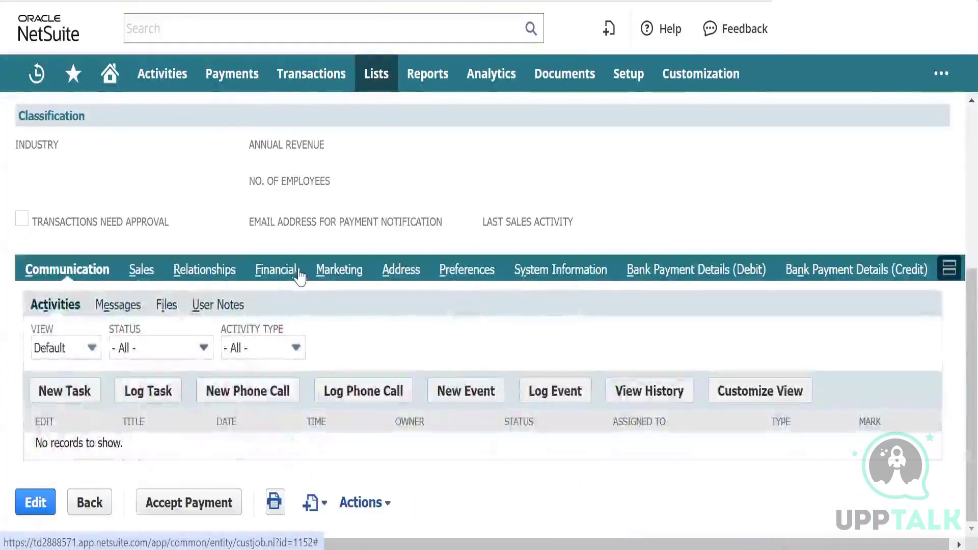
pyautogui.click(278, 270)
pyautogui.scroll(-5, 301, 452)
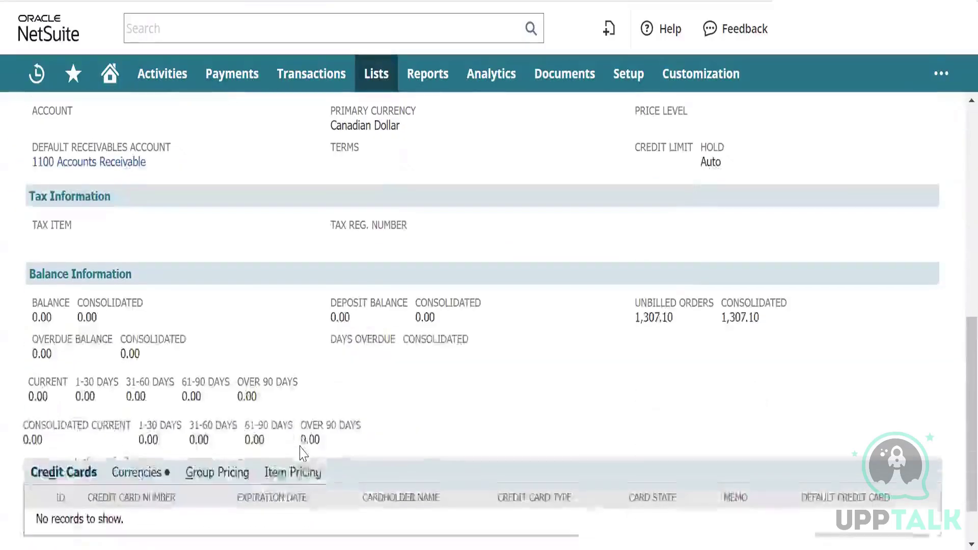
pyautogui.scroll(4, 308, 456)
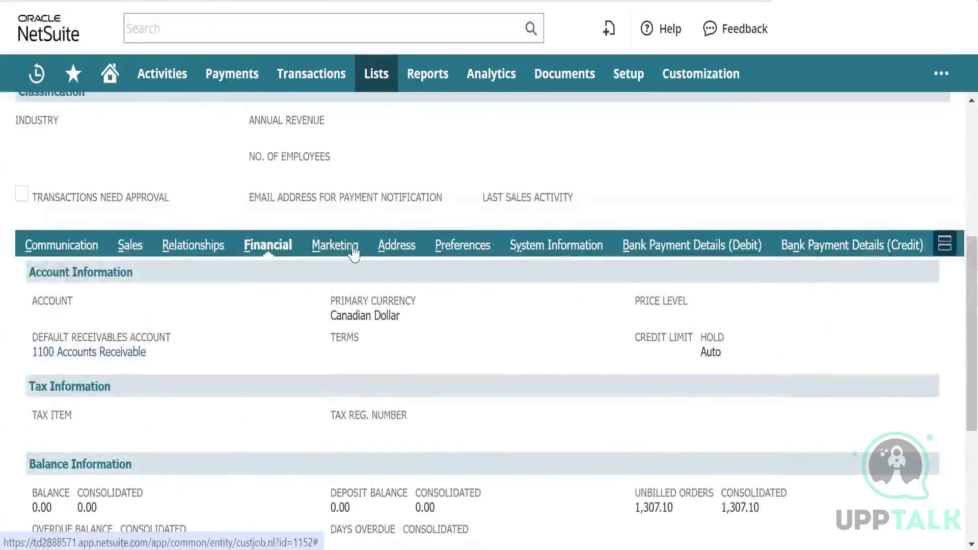
pyautogui.click(335, 245)
pyautogui.scroll(4, 229, 337)
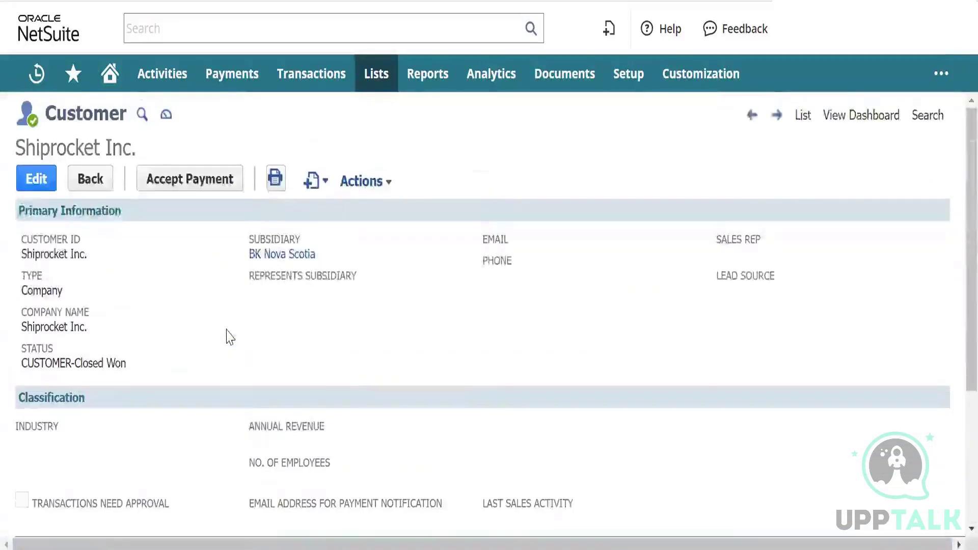
pyautogui.scroll(-4, 229, 337)
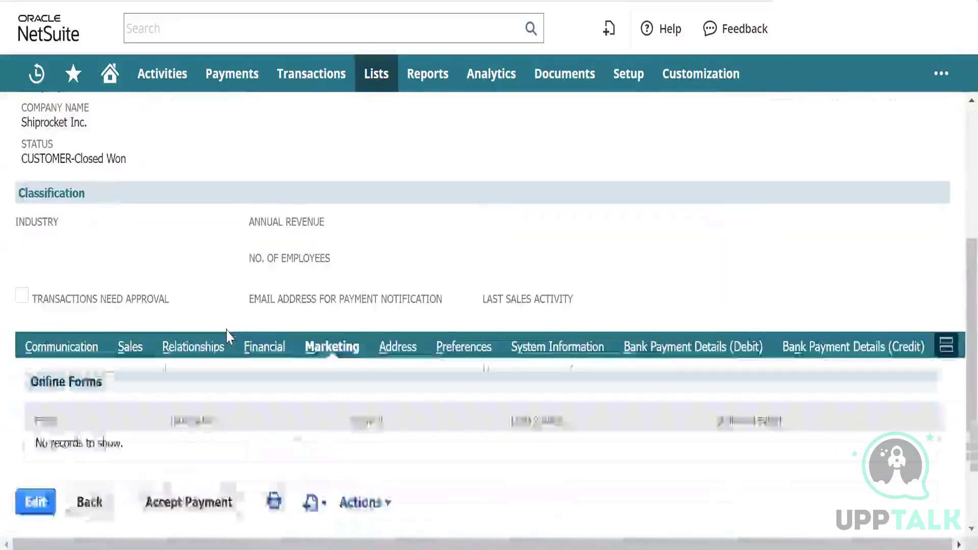
pyautogui.click(80, 350)
pyautogui.scroll(-2, 186, 414)
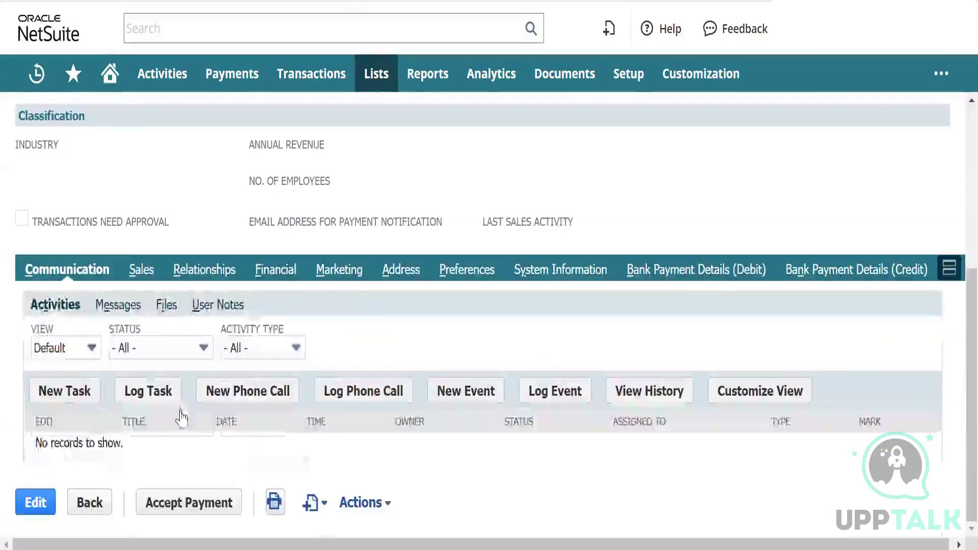
# Examine the customer's sales transactions, relationships and unbilled orders balance, and return to the saved sales order.
pyautogui.click(141, 270)
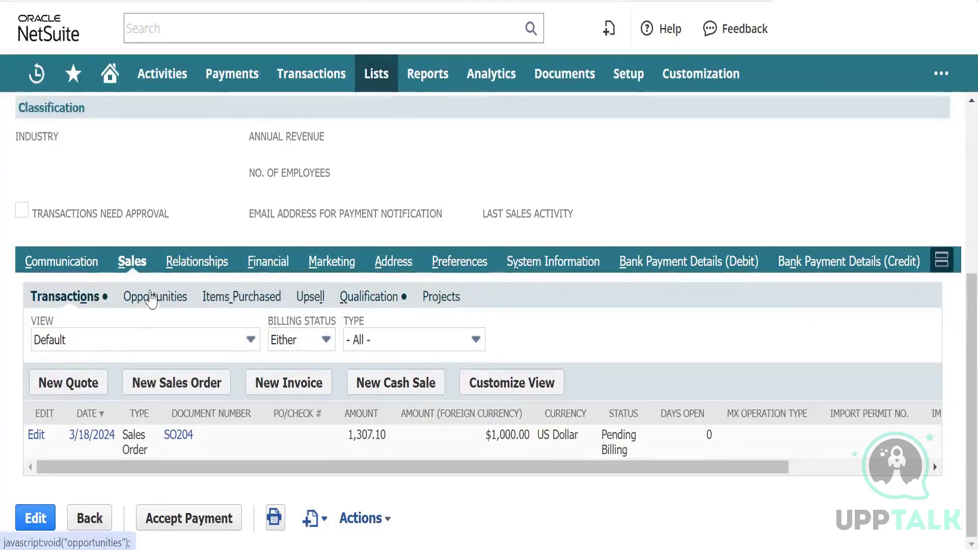
pyautogui.click(206, 266)
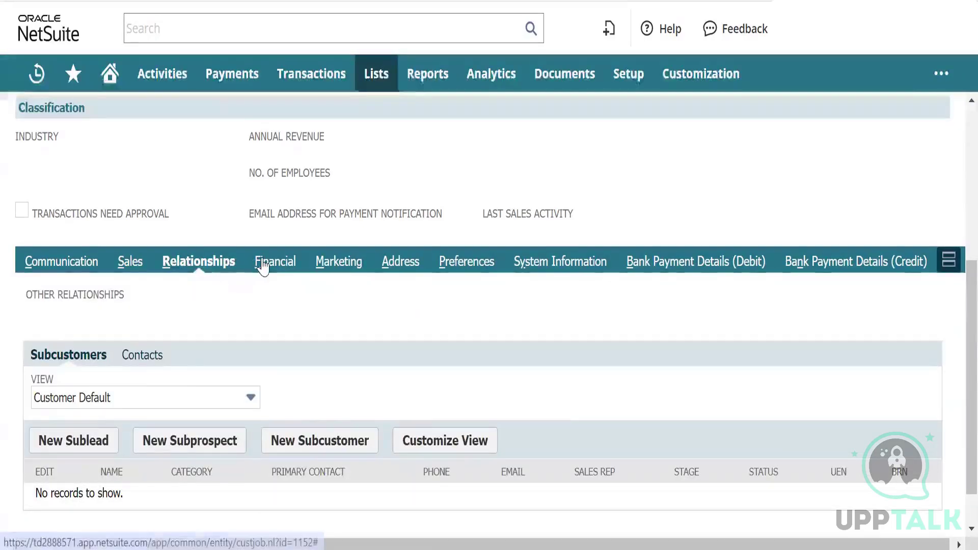
pyautogui.click(263, 267)
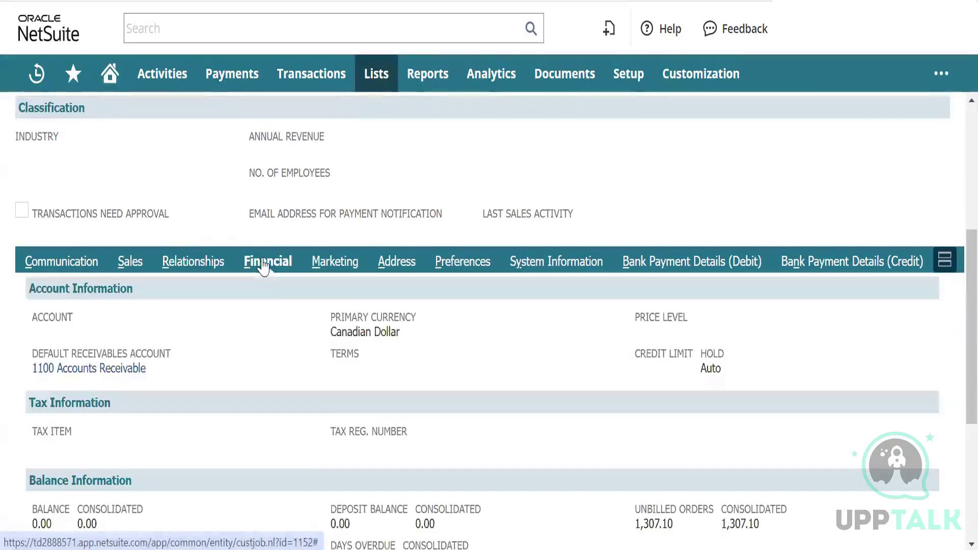
pyautogui.scroll(-3, 261, 266)
pyautogui.scroll(-2, 268, 260)
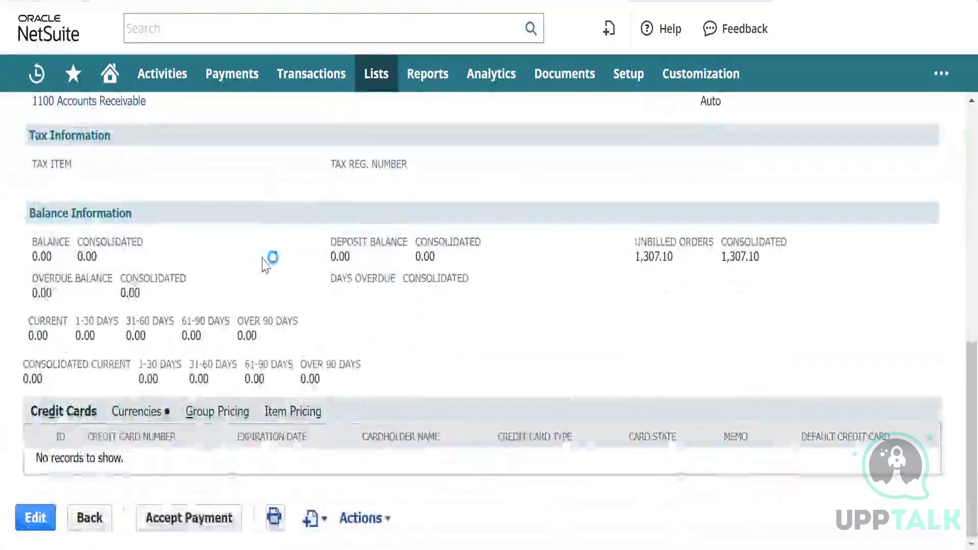
pyautogui.scroll(4, 266, 265)
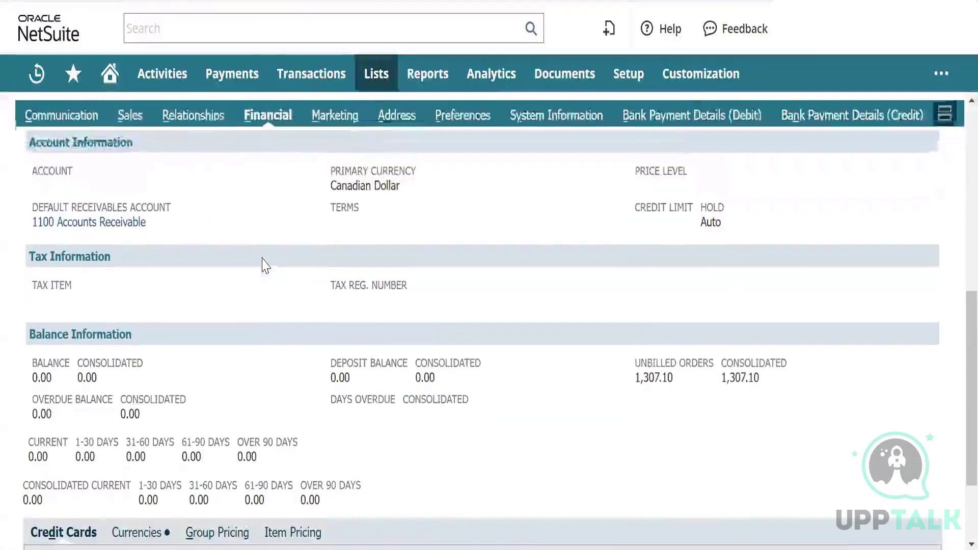
pyautogui.scroll(1, 265, 265)
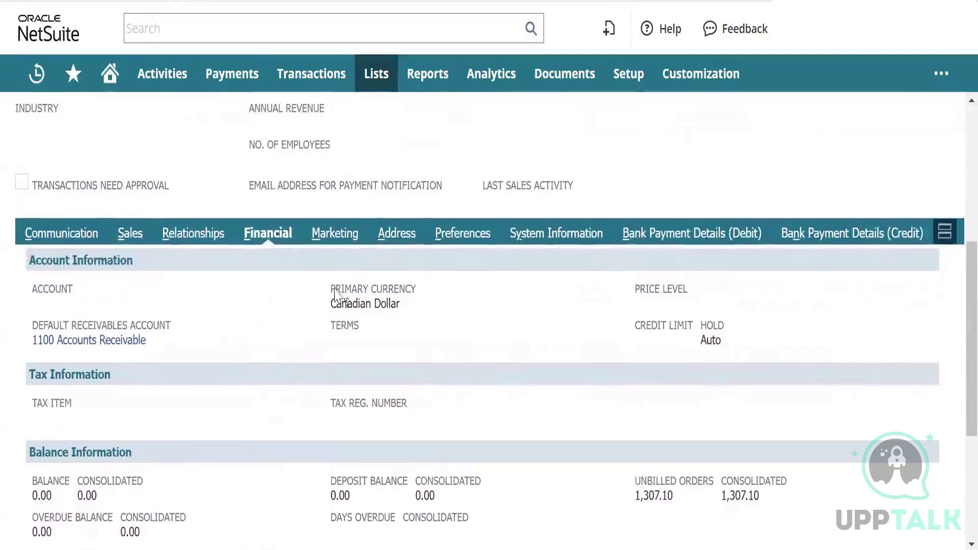
pyautogui.scroll(5, 393, 264)
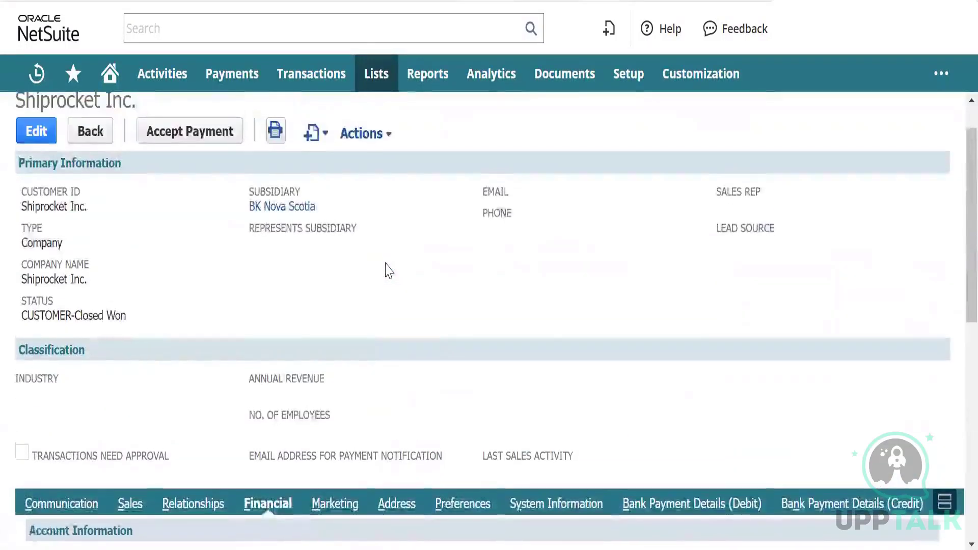
pyautogui.scroll(-2, 389, 270)
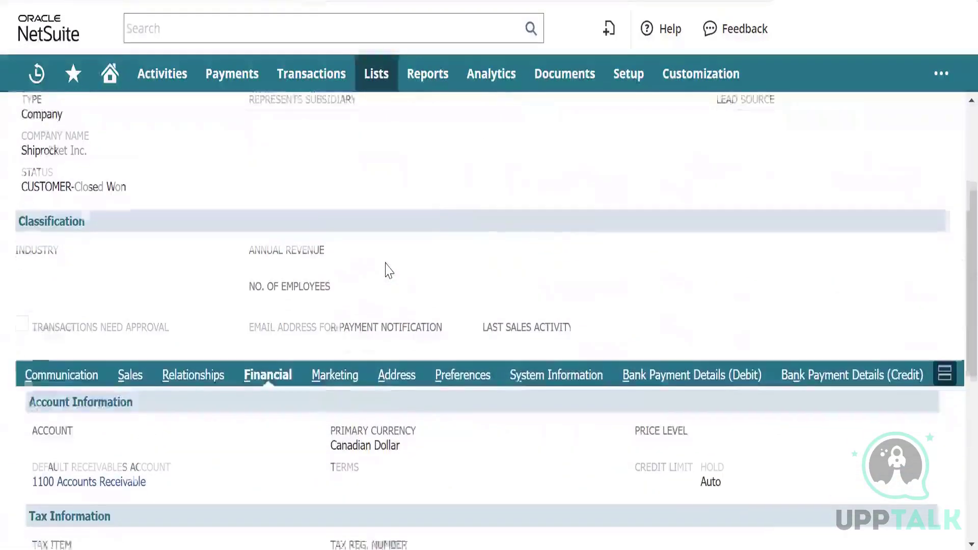
pyautogui.scroll(-6, 389, 270)
pyautogui.scroll(1, 387, 267)
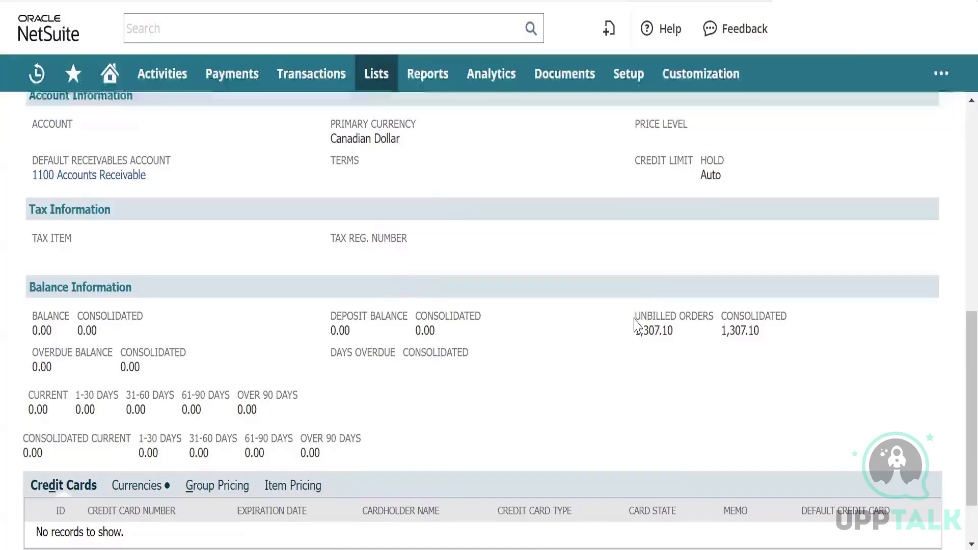
pyautogui.click(663, 320)
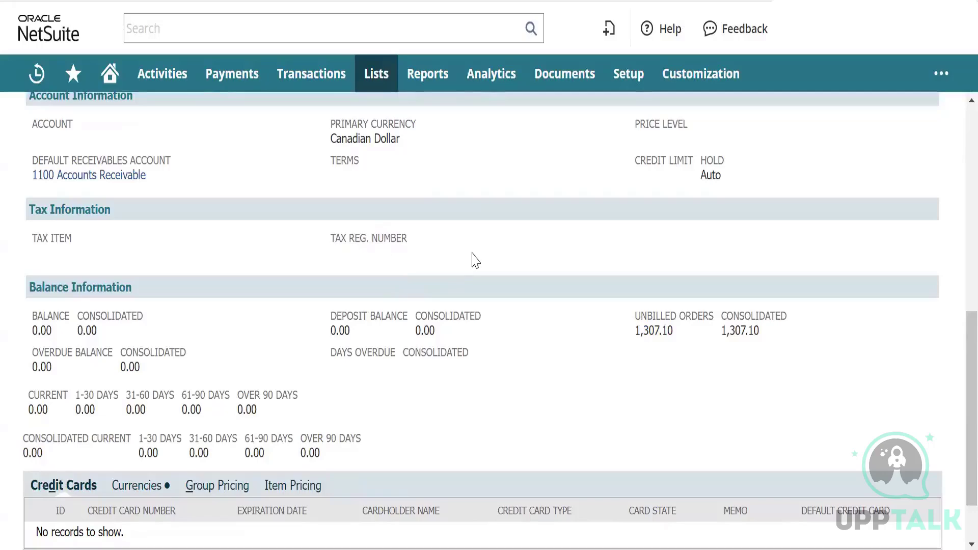
pyautogui.scroll(10, 474, 260)
pyautogui.scroll(-1, 360, 299)
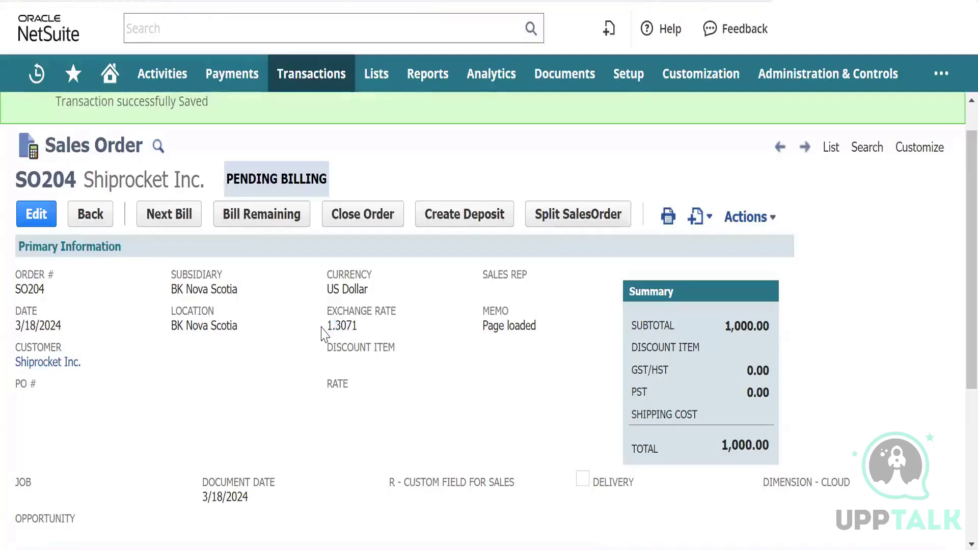
pyautogui.moveTo(298, 88)
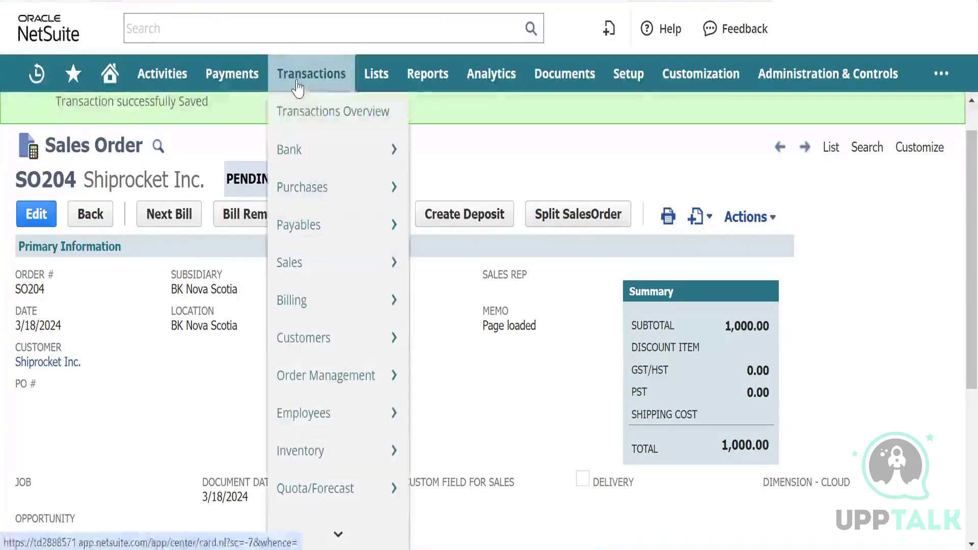
pyautogui.moveTo(306, 152)
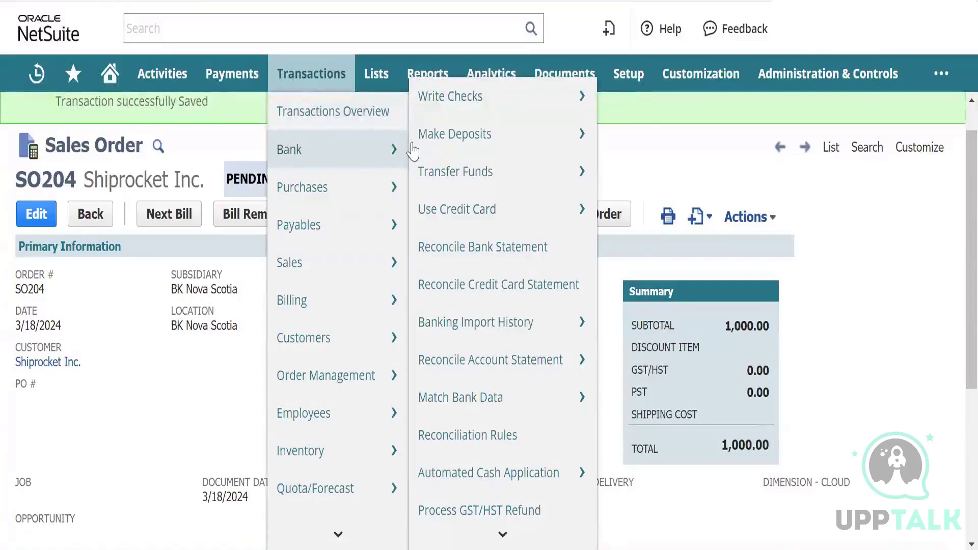
pyautogui.moveTo(426, 140)
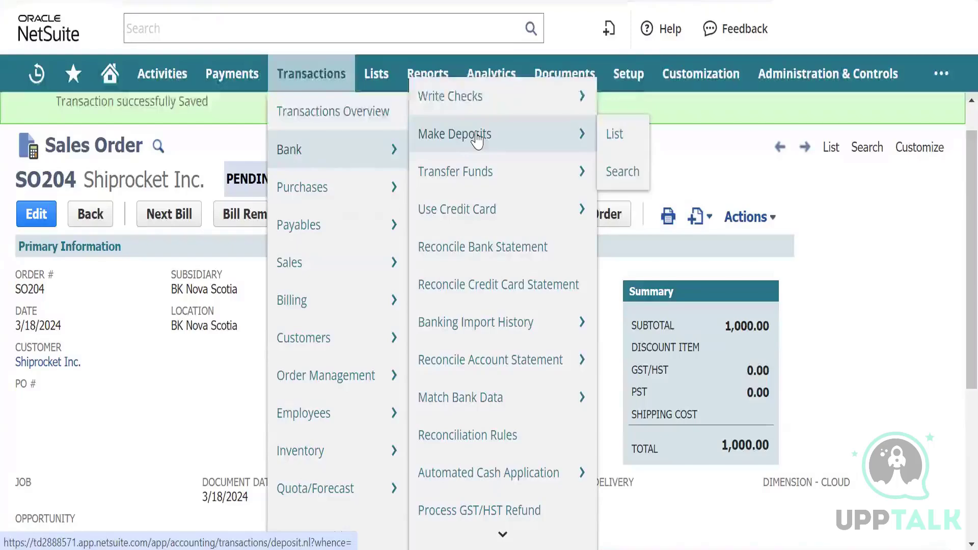
pyautogui.scroll(-1, 498, 284)
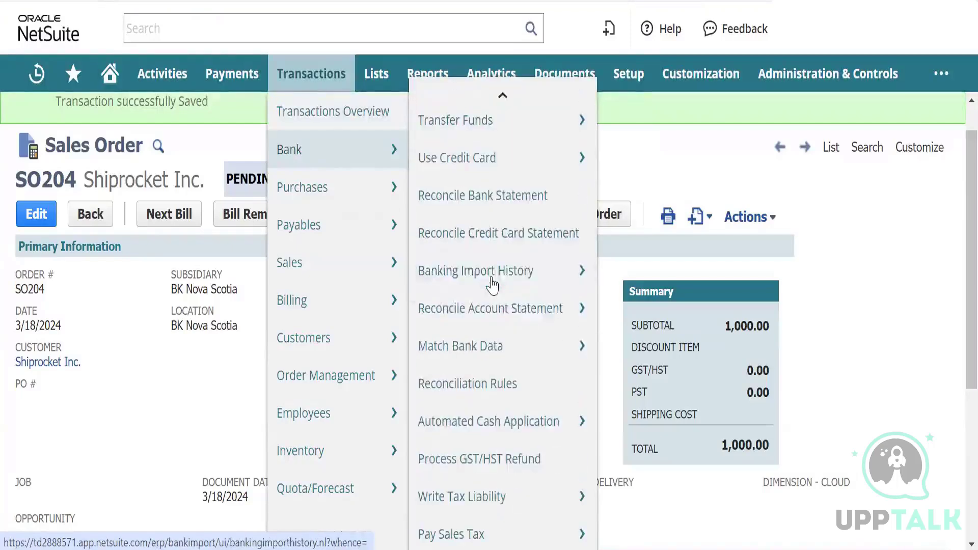
# Start a customer deposit from the Shiprocket Inc. sales order and review its primary information and payment method fields.
pyautogui.click(498, 235)
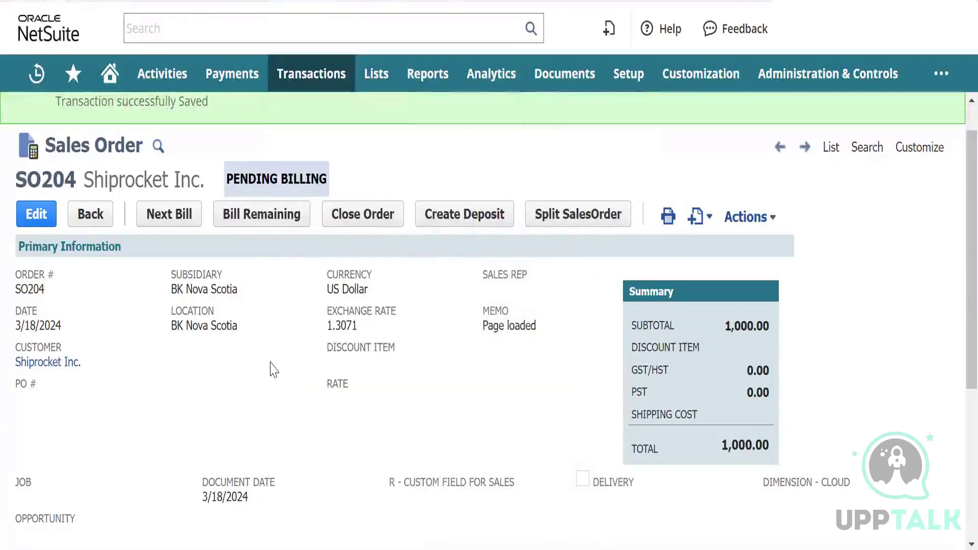
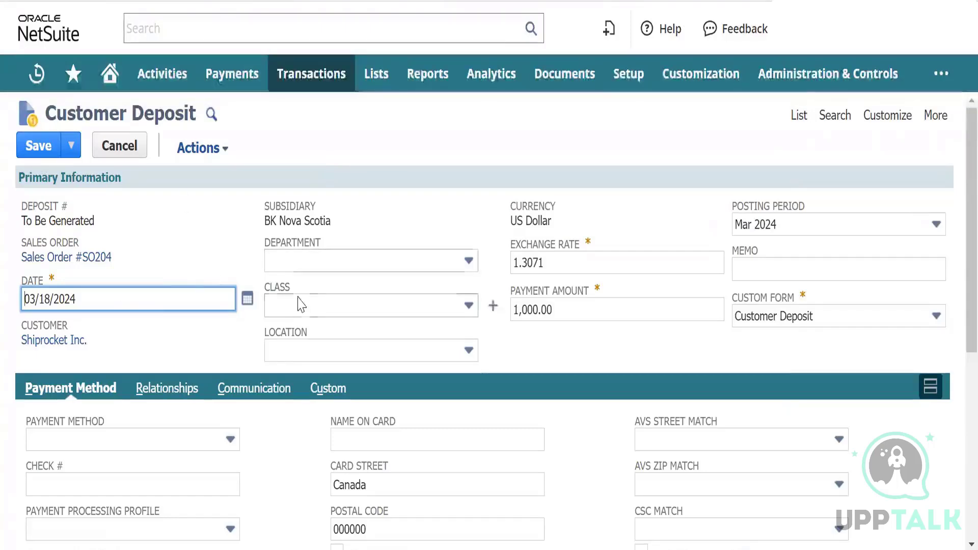
pyautogui.scroll(-2, 306, 303)
pyautogui.scroll(1, 306, 302)
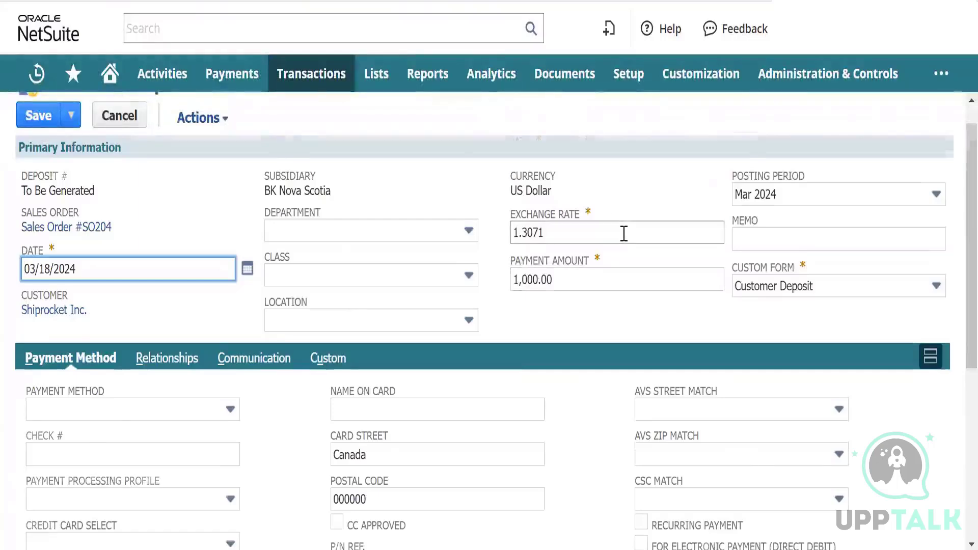
pyautogui.scroll(-2, 622, 233)
pyautogui.scroll(1, 627, 241)
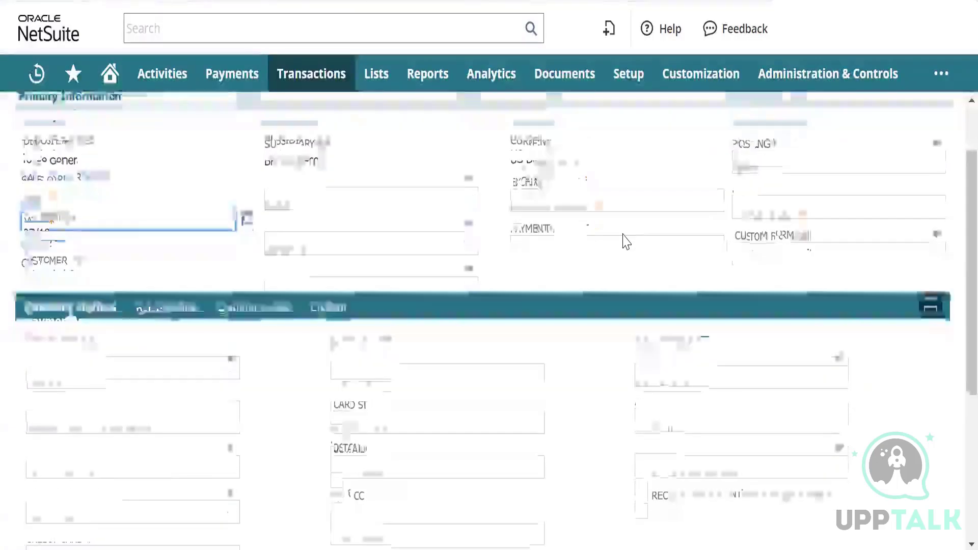
pyautogui.scroll(-5, 626, 241)
pyautogui.scroll(3, 626, 240)
pyautogui.scroll(3, 629, 234)
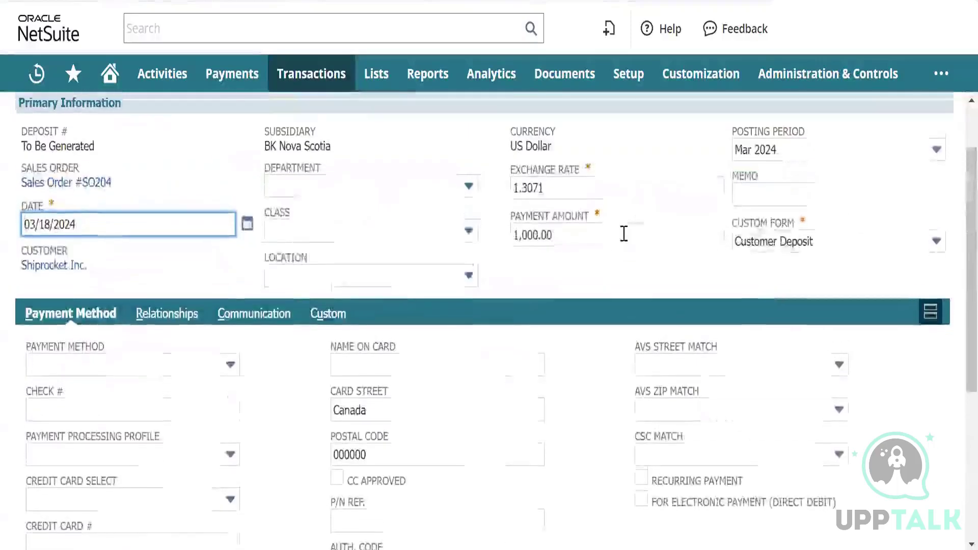
pyautogui.scroll(-1, 623, 231)
pyautogui.scroll(-2, 623, 231)
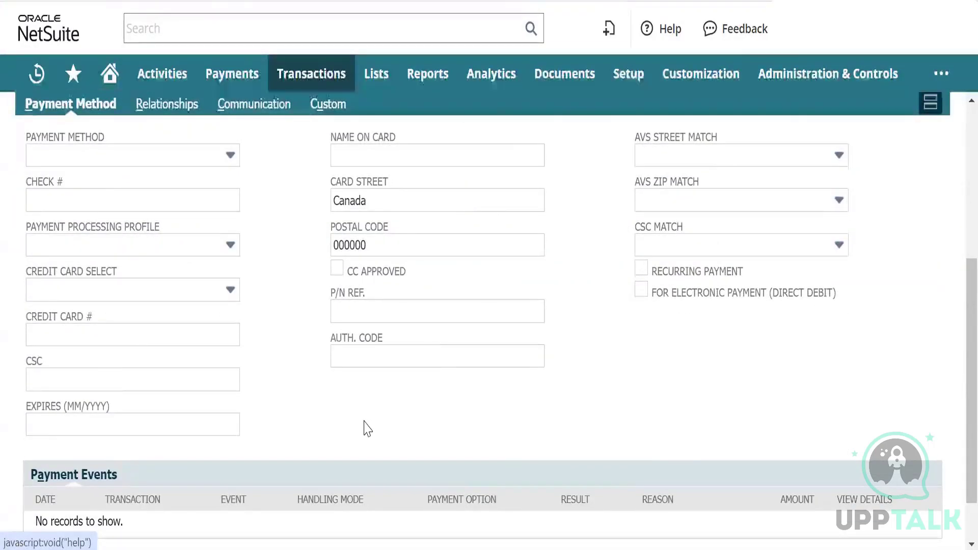
pyautogui.scroll(1, 382, 417)
pyautogui.scroll(4, 383, 418)
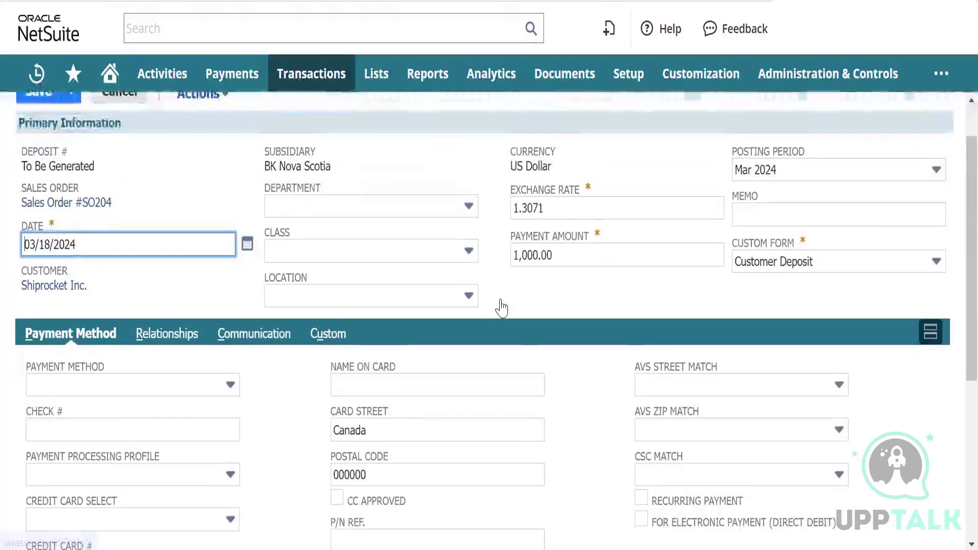
# Set the customer deposit's payment amount to 500.00 and review the remaining fields of the deposit form.
pyautogui.moveTo(554, 255); pyautogui.dragTo(515, 256)
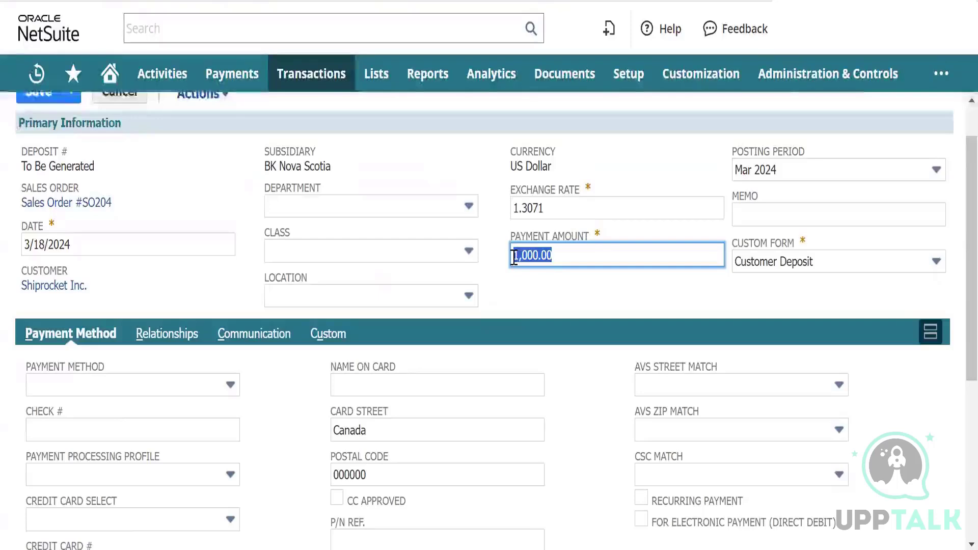
pyautogui.write('500')
pyautogui.press('Tab')
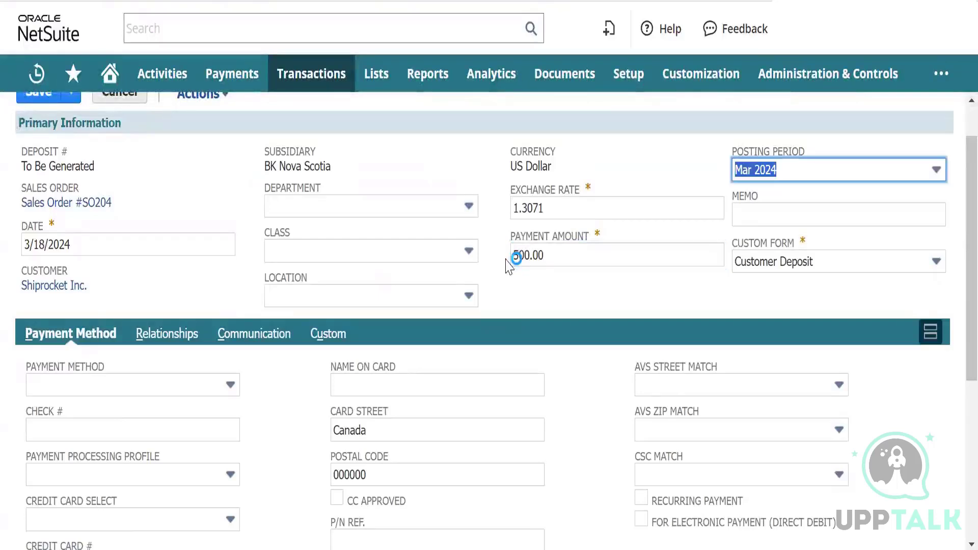
pyautogui.press('Tab')
pyautogui.press('Tab')
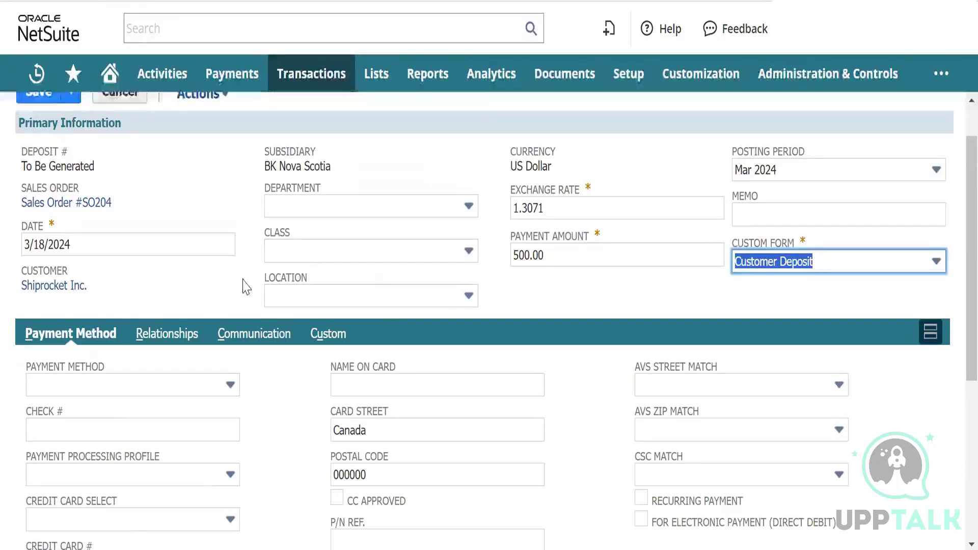
pyautogui.click(225, 293)
pyautogui.scroll(-5, 220, 286)
pyautogui.click(221, 286)
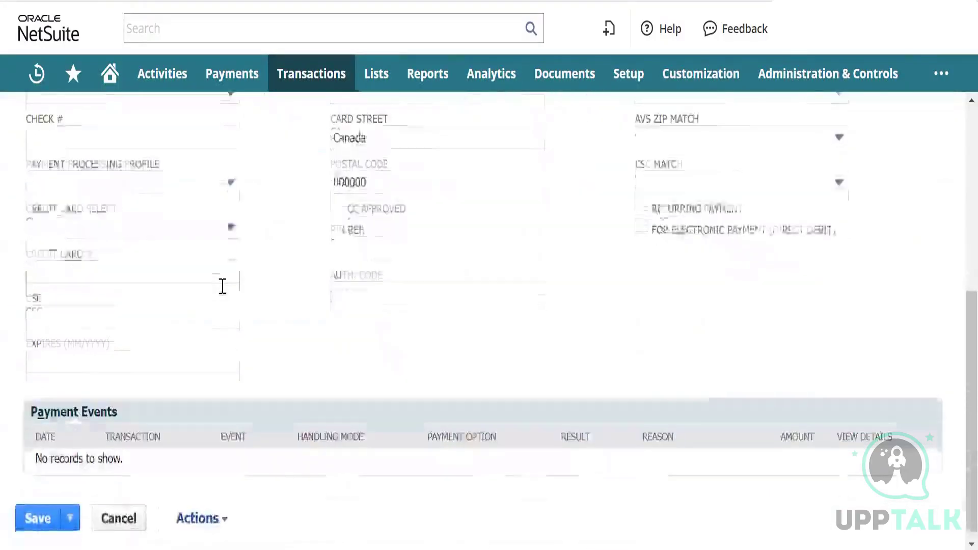
pyautogui.scroll(4, 285, 345)
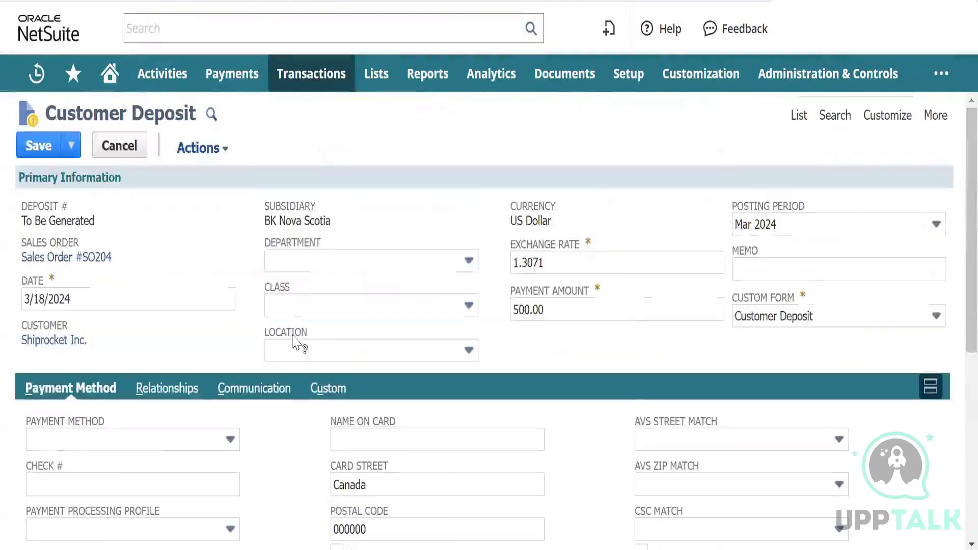
pyautogui.scroll(3, 292, 341)
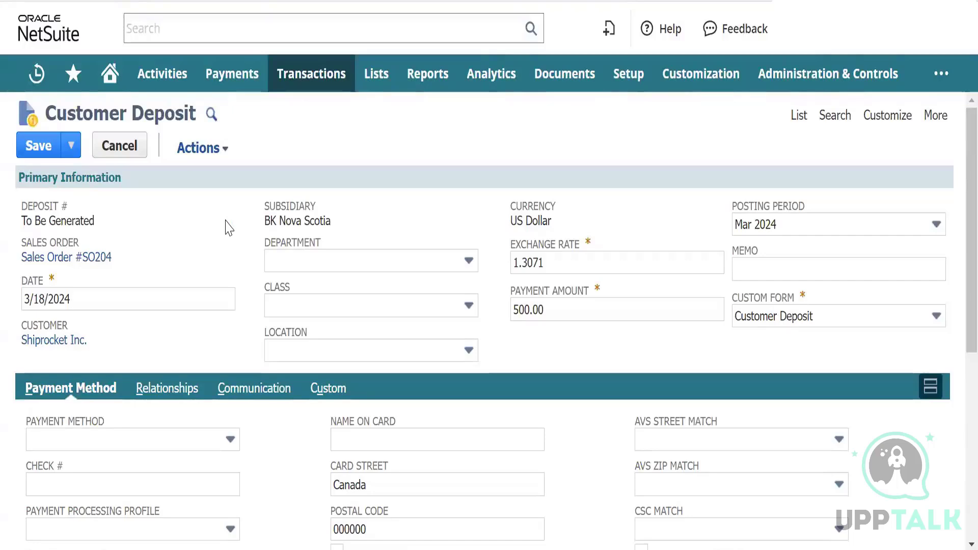
pyautogui.scroll(-5, 229, 228)
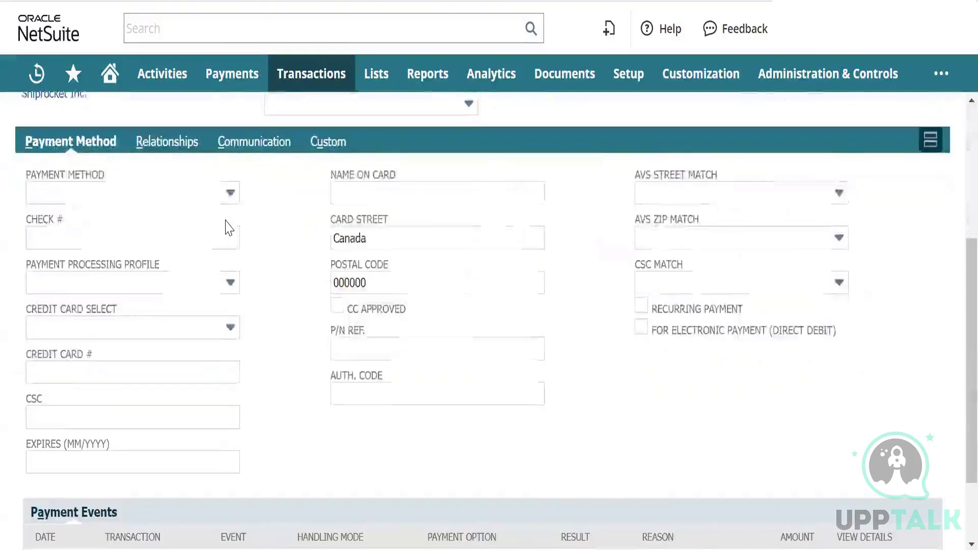
# Save the customer deposit and review its primary information, payment method details and payment events.
pyautogui.scroll(-3, 228, 228)
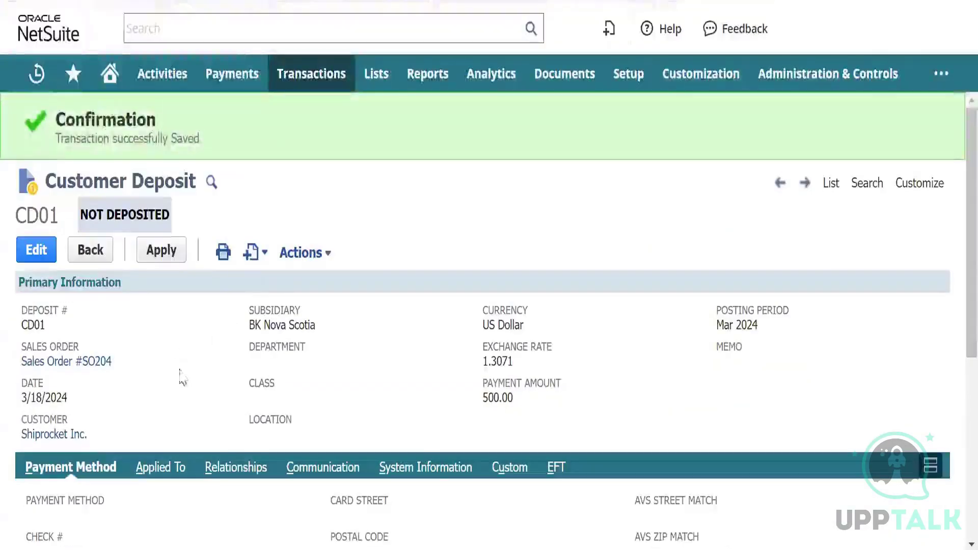
pyautogui.scroll(-4, 200, 377)
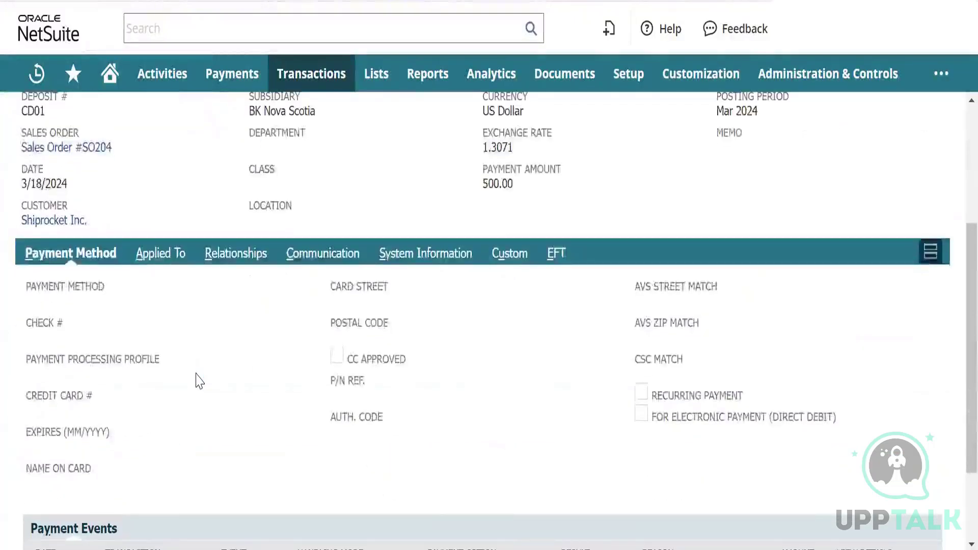
pyautogui.scroll(3, 199, 380)
pyautogui.scroll(-5, 197, 379)
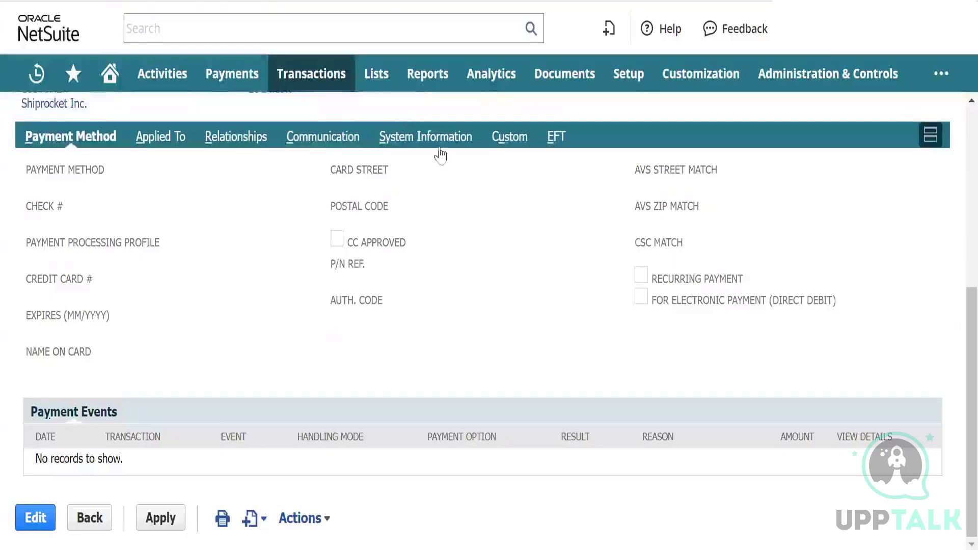
pyautogui.scroll(6, 312, 192)
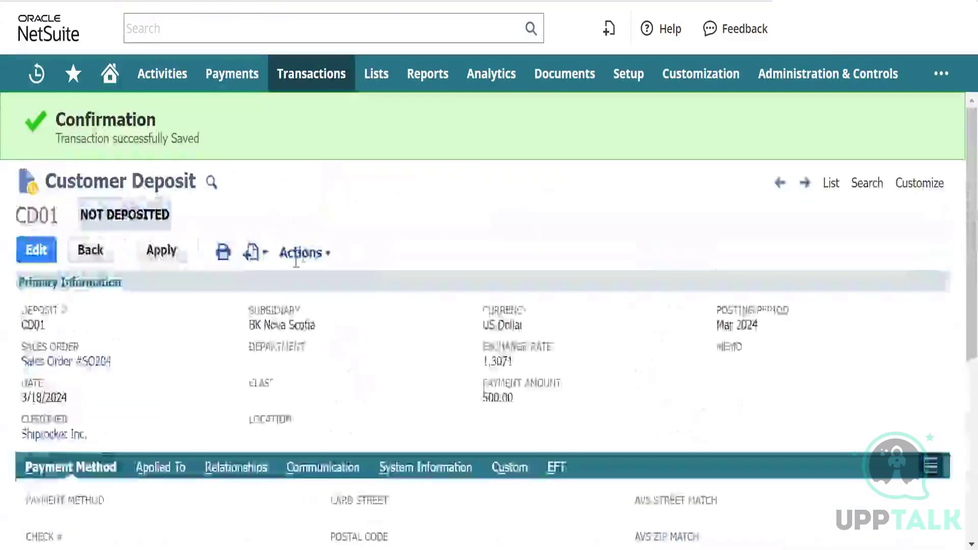
# Open the customer deposit's GL impact in a new browser tab and look over the Shiprocket Inc. customer record.
pyautogui.moveTo(301, 253)
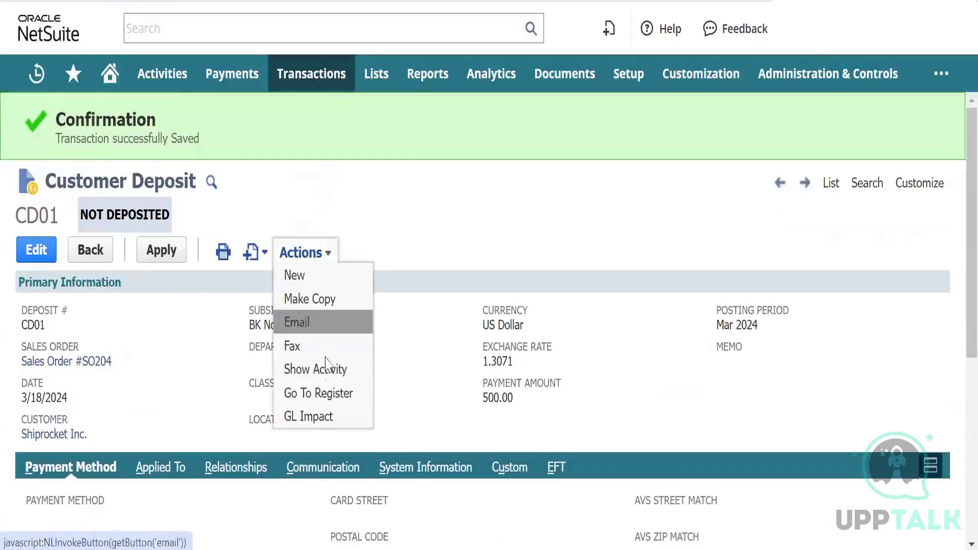
pyautogui.rightClick(331, 418)
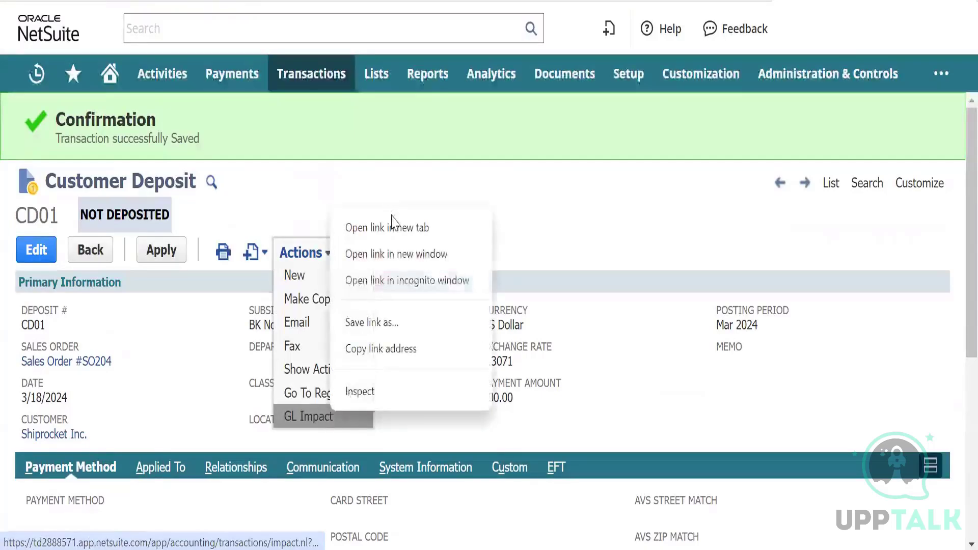
pyautogui.click(392, 220)
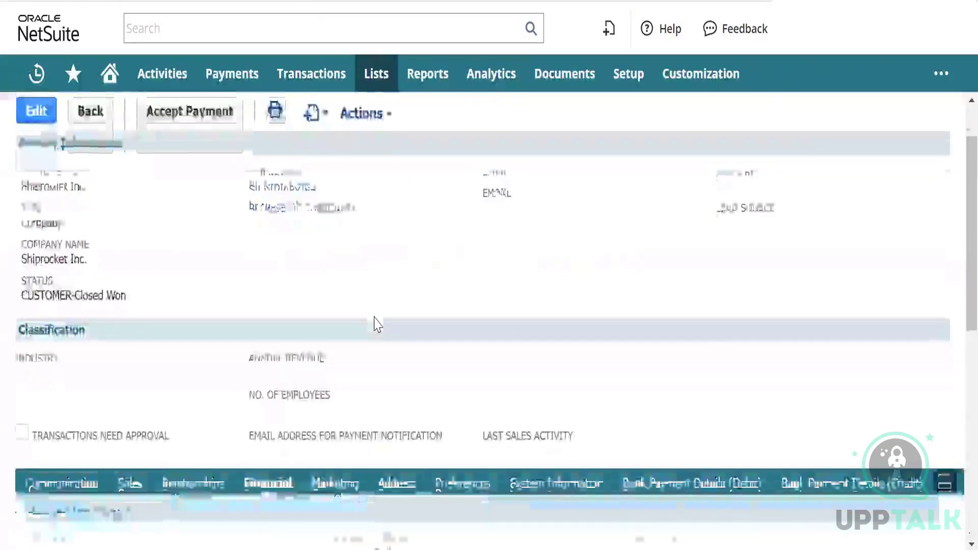
pyautogui.scroll(-3, 377, 325)
pyautogui.scroll(3, 377, 324)
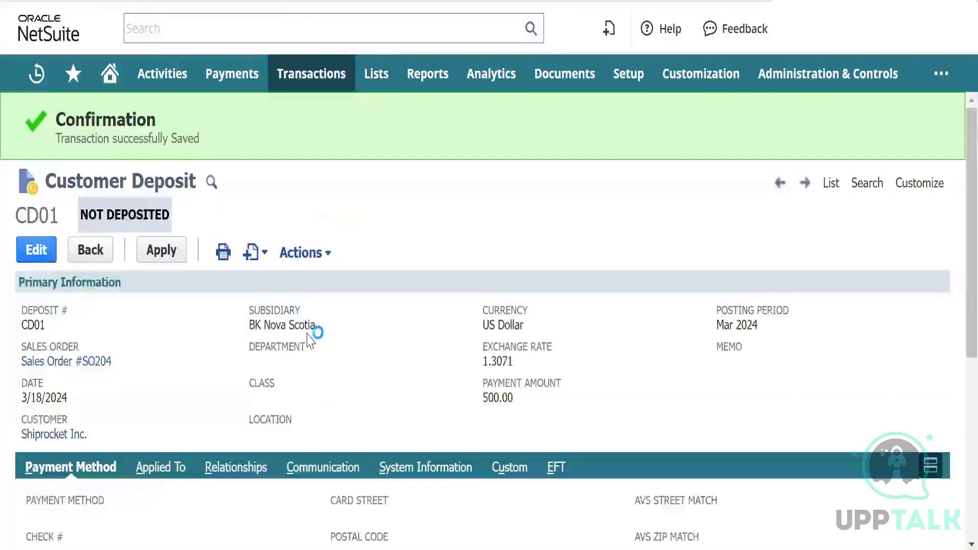
# Review the saved customer deposit's payment method details and the transactions it is applied to.
pyautogui.scroll(-4, 308, 339)
pyautogui.scroll(1, 308, 339)
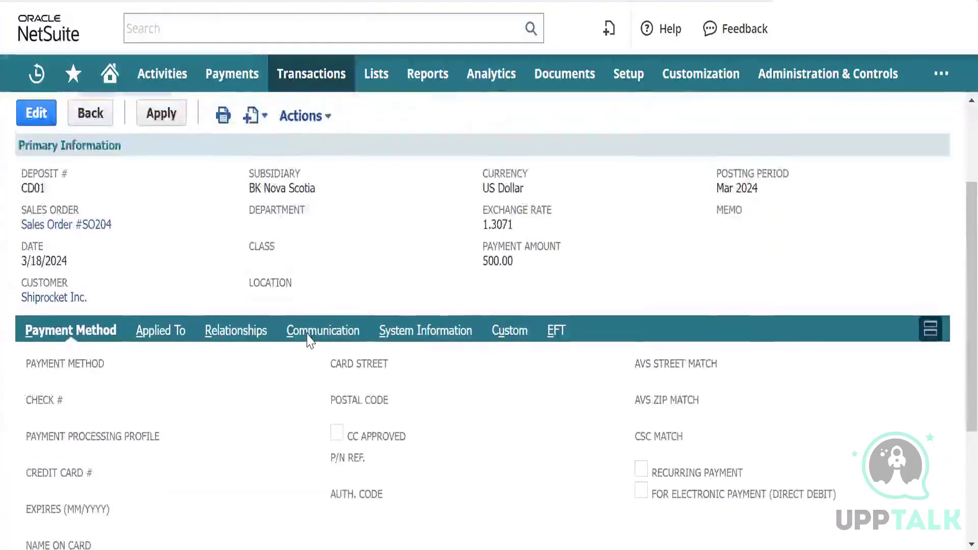
pyautogui.scroll(-2, 308, 339)
pyautogui.scroll(-2, 308, 339)
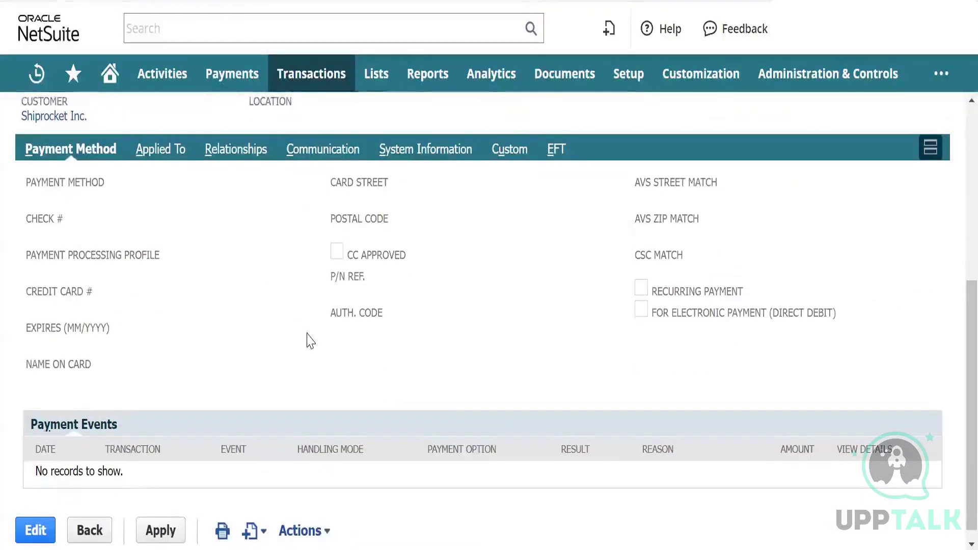
pyautogui.scroll(1, 308, 339)
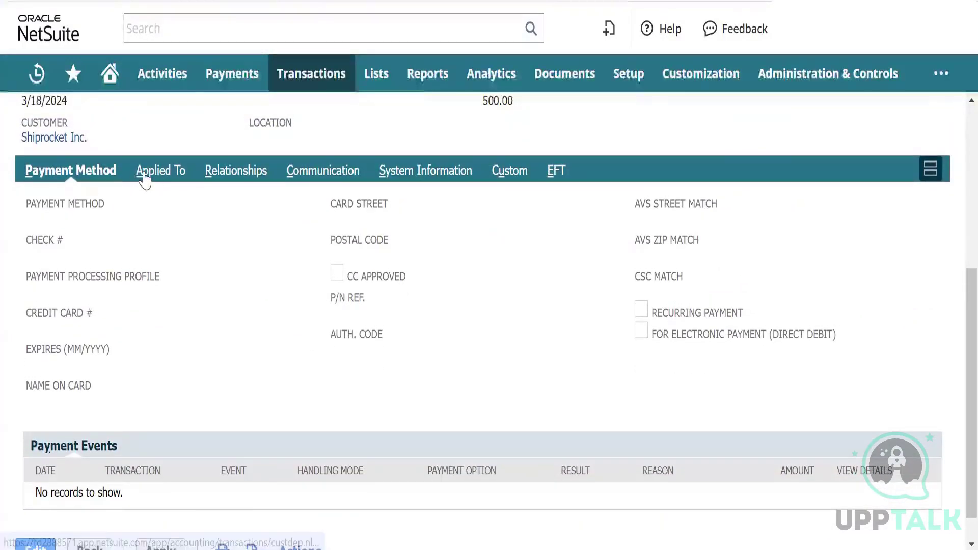
pyautogui.click(143, 179)
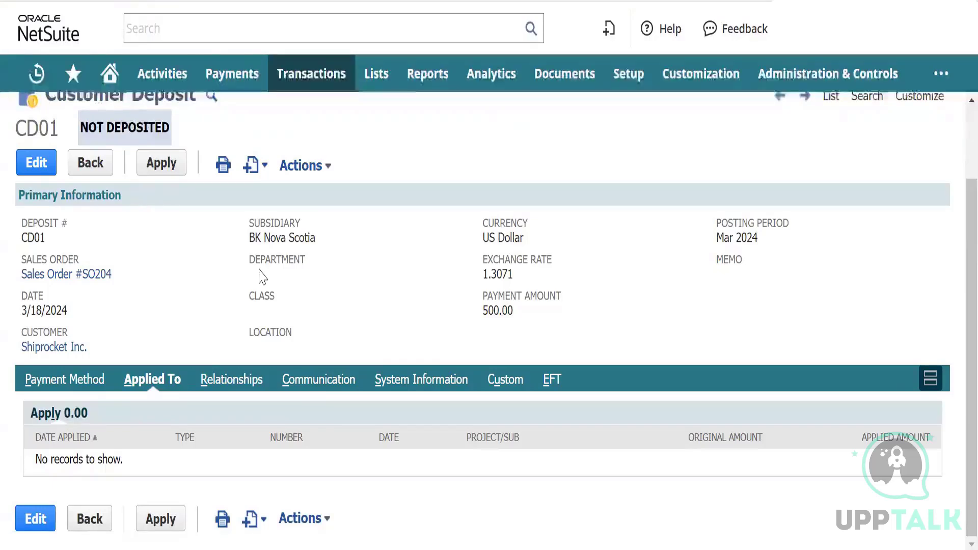
# Examine the deposit's payment method fields, payment events and primary information.
pyautogui.click(66, 380)
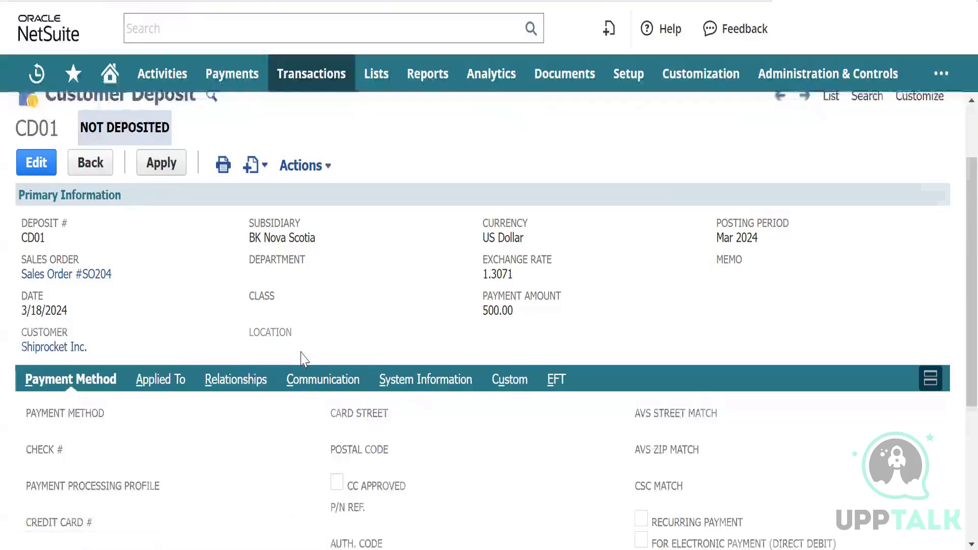
pyautogui.scroll(-5, 301, 357)
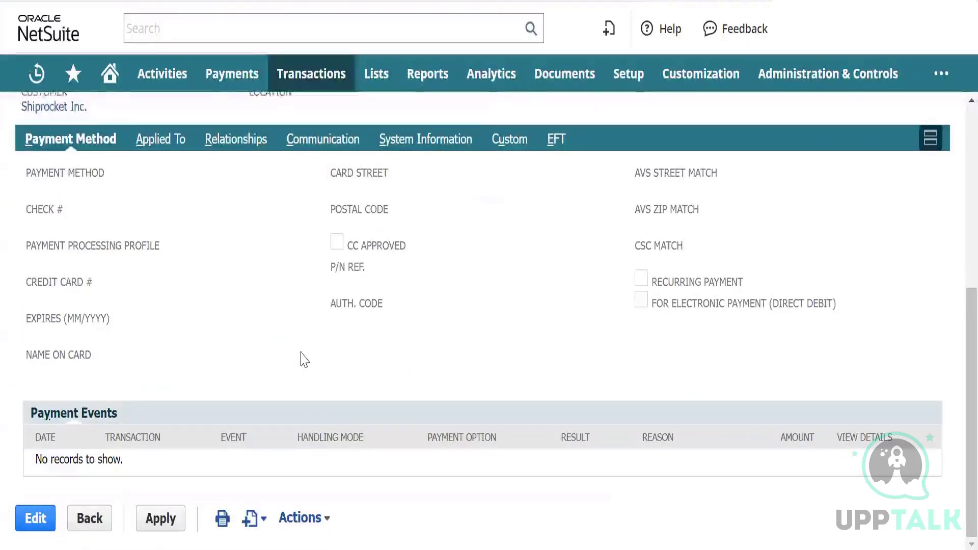
pyautogui.scroll(2, 304, 359)
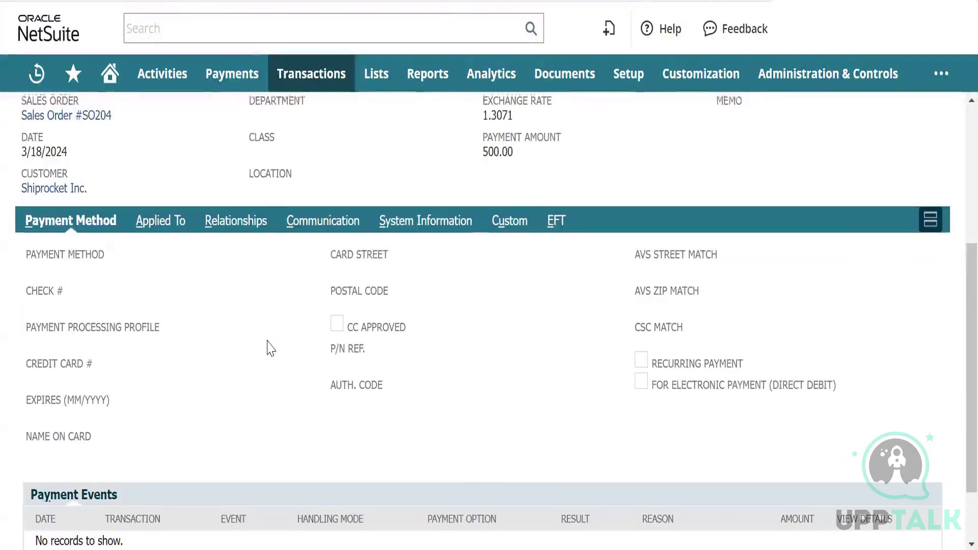
pyautogui.scroll(3, 268, 346)
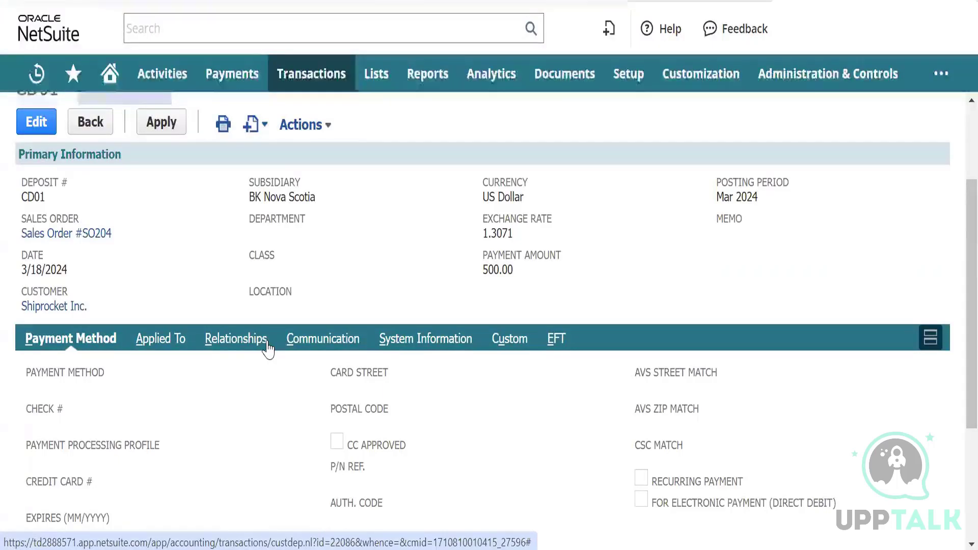
pyautogui.scroll(1, 267, 349)
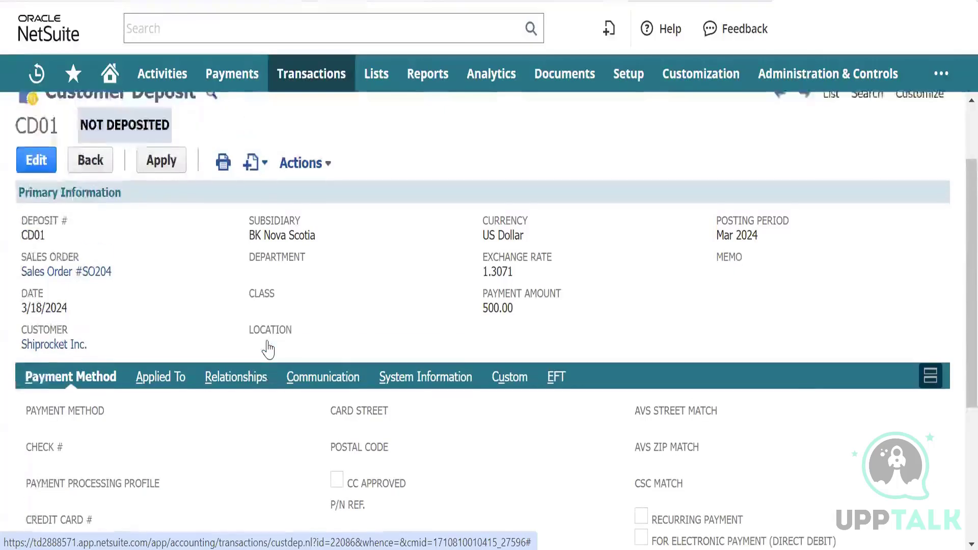
pyautogui.scroll(-1, 262, 349)
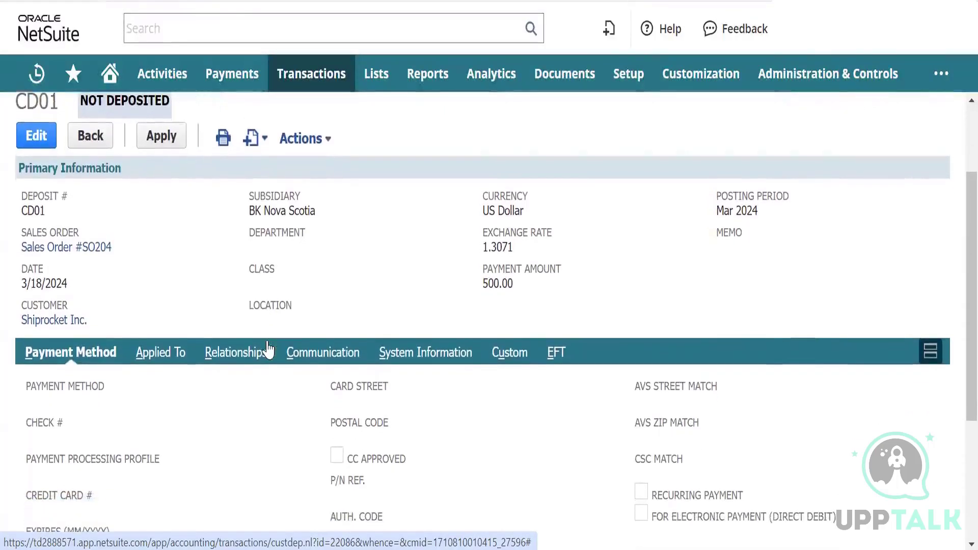
pyautogui.scroll(2, 264, 345)
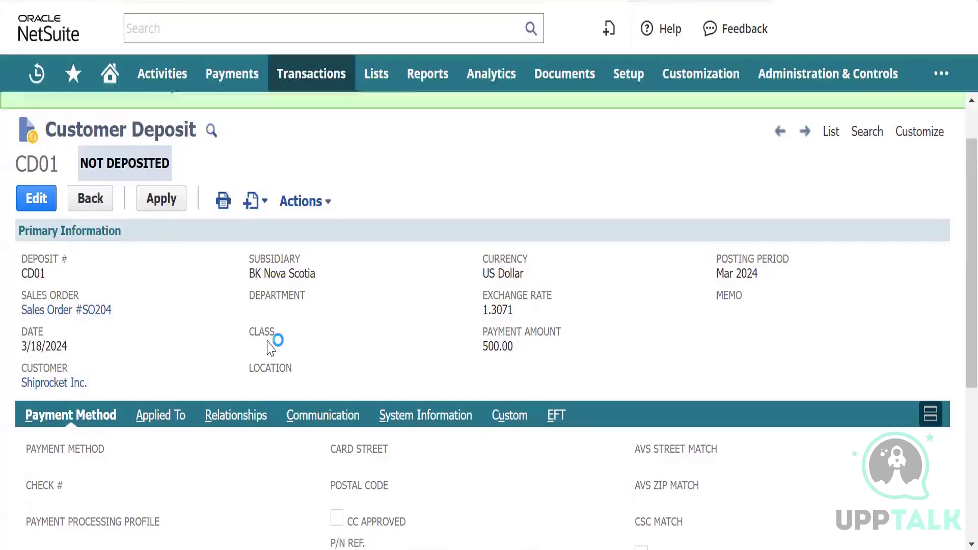
pyautogui.scroll(-5, 267, 332)
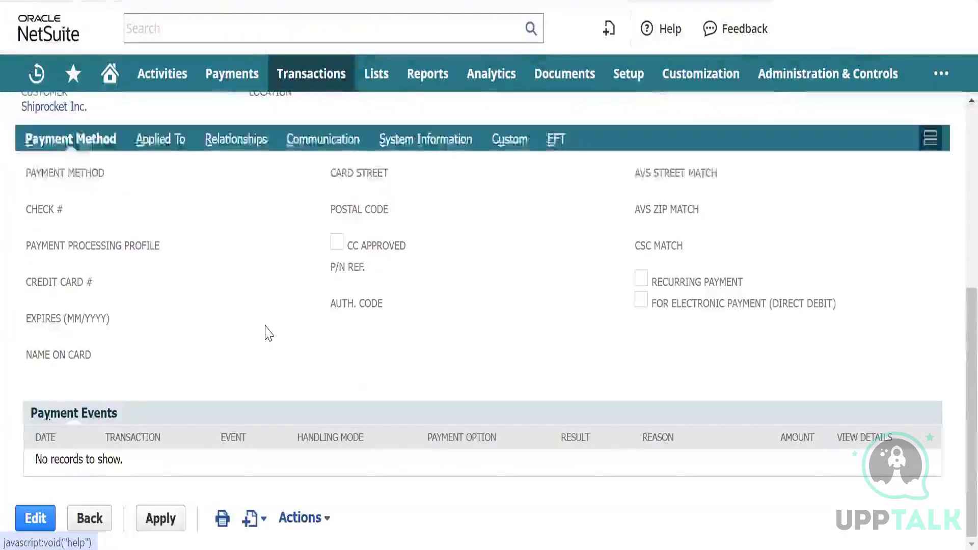
pyautogui.scroll(5, 267, 332)
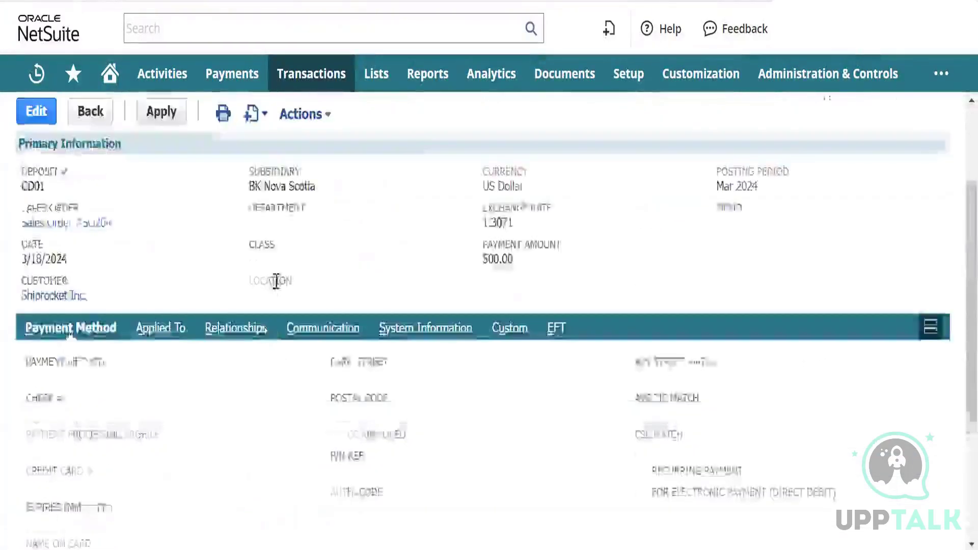
# Customize the customer deposit's transaction form so that the Account field is shown among its main screen fields.
pyautogui.moveTo(920, 188)
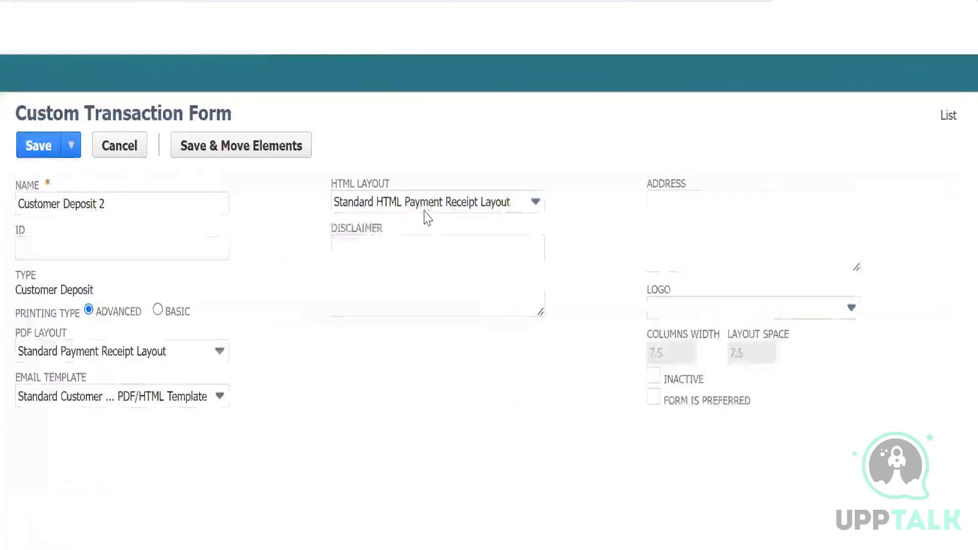
pyautogui.scroll(-5, 183, 176)
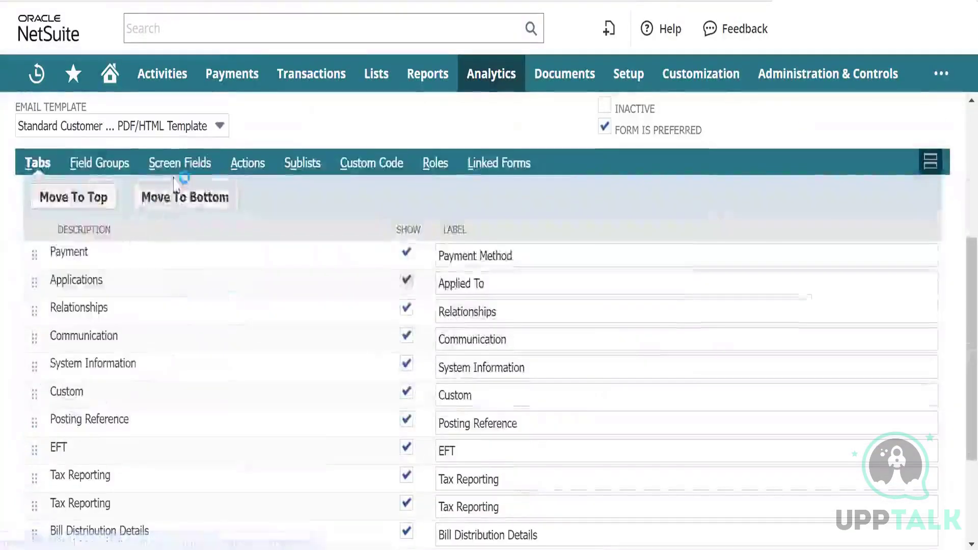
pyautogui.click(181, 166)
pyautogui.scroll(-3, 301, 504)
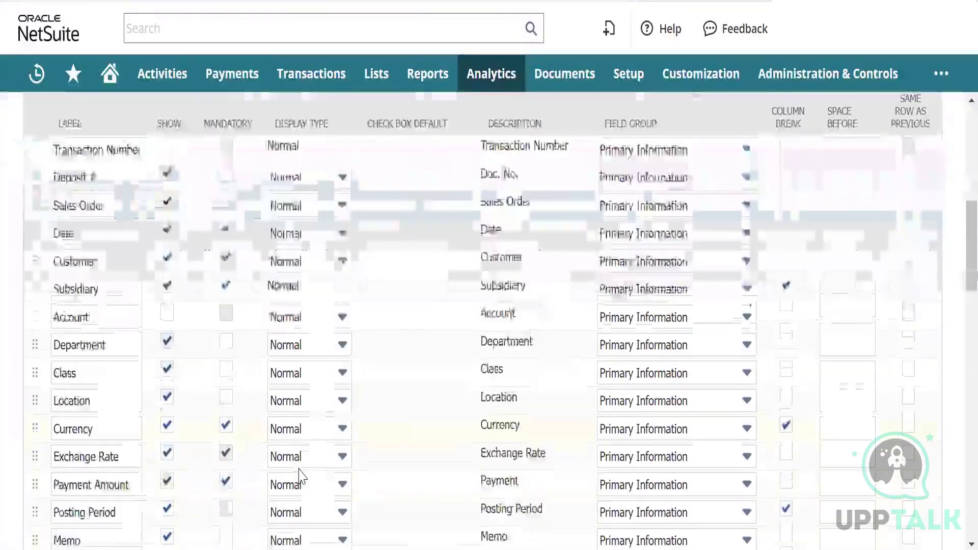
pyautogui.click(166, 312)
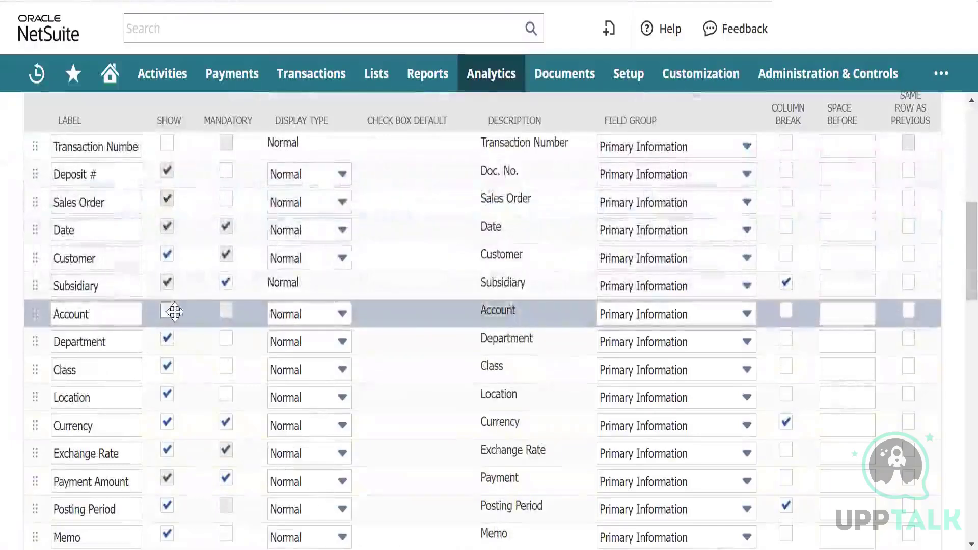
pyautogui.click(166, 312)
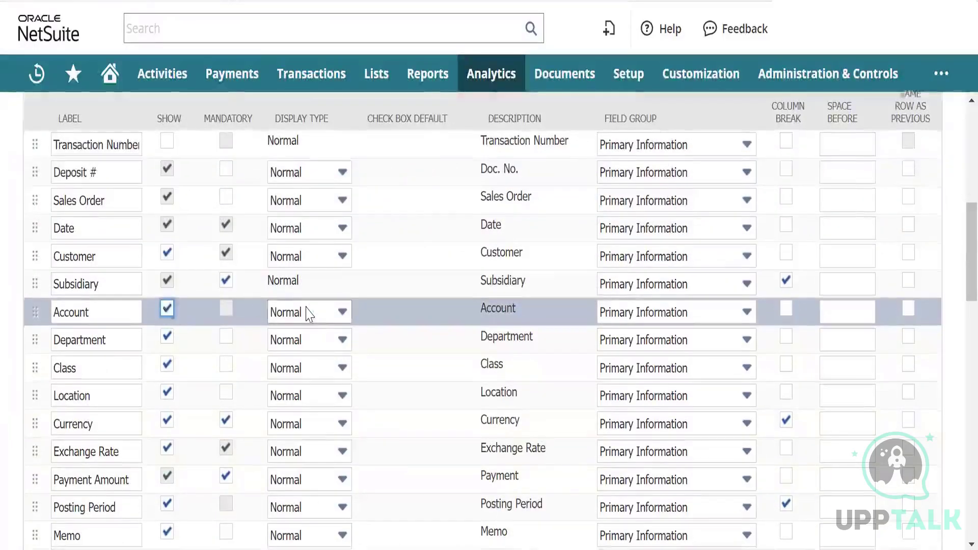
# Look through the remaining main screen fields and save the custom transaction form Customer Deposit 2.
pyautogui.scroll(-5, 306, 313)
pyautogui.scroll(-4, 308, 315)
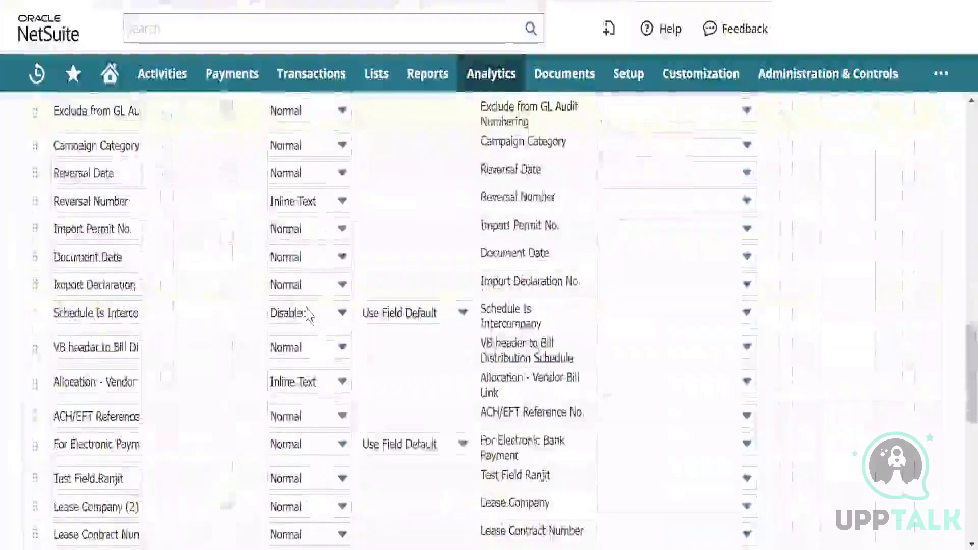
pyautogui.scroll(15, 301, 311)
pyautogui.scroll(-2, 297, 308)
pyautogui.scroll(-15, 297, 308)
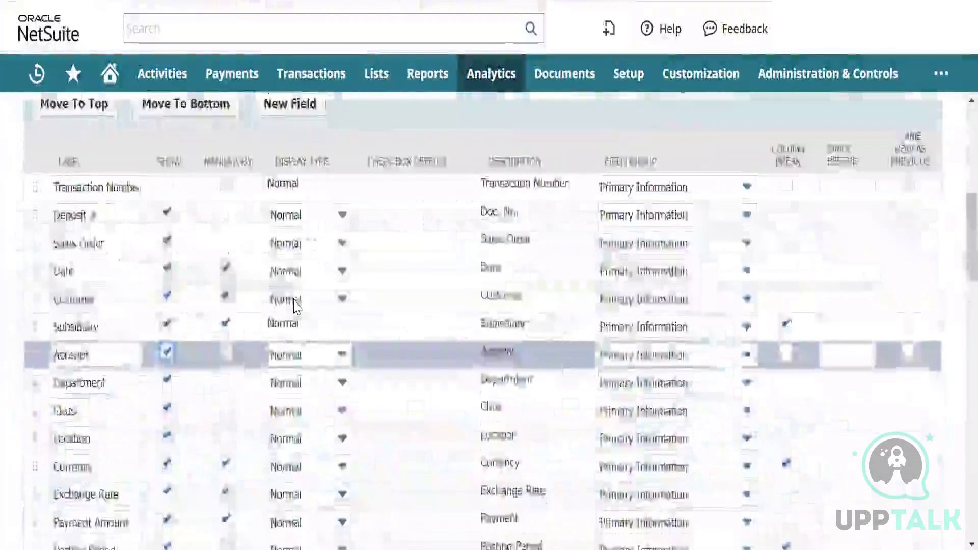
pyautogui.scroll(15, 297, 306)
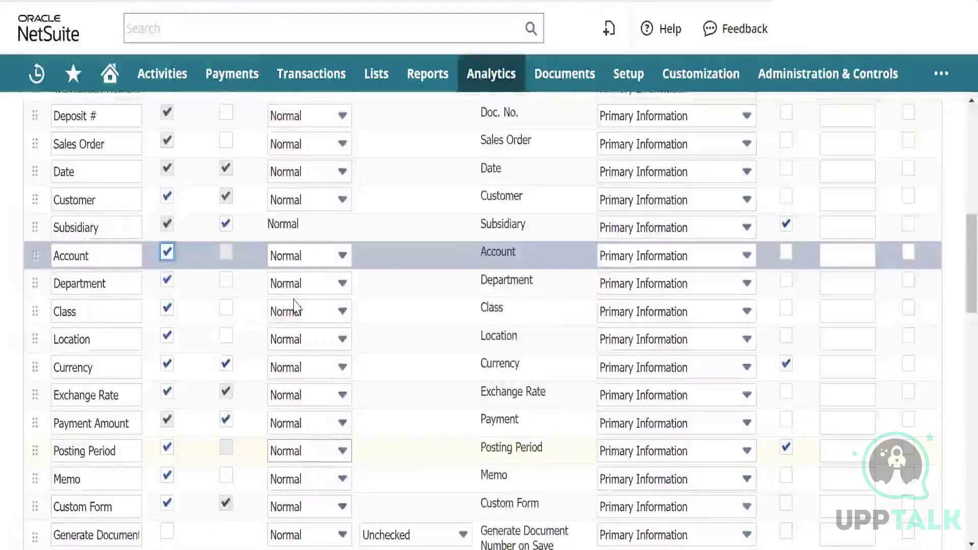
pyautogui.scroll(1, 295, 307)
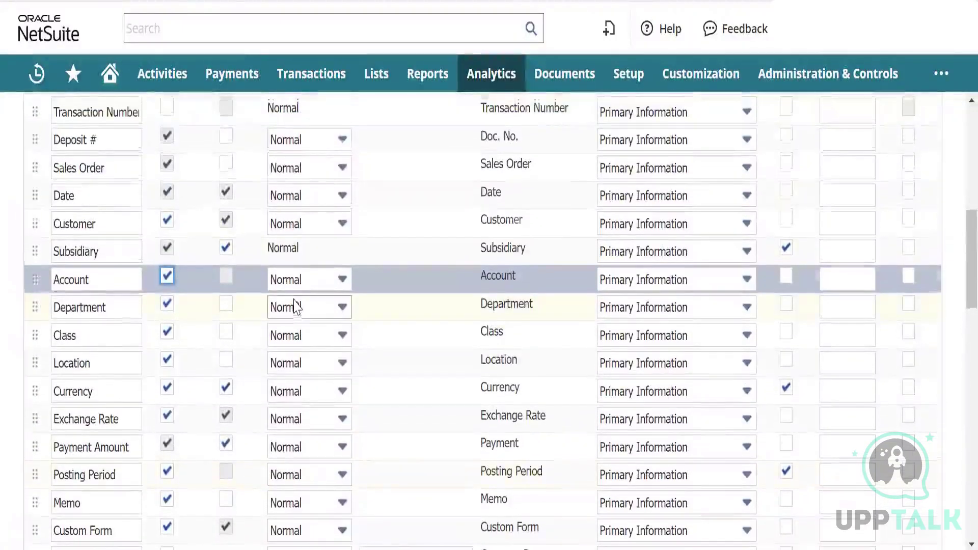
pyautogui.scroll(10, 297, 308)
pyautogui.click(41, 146)
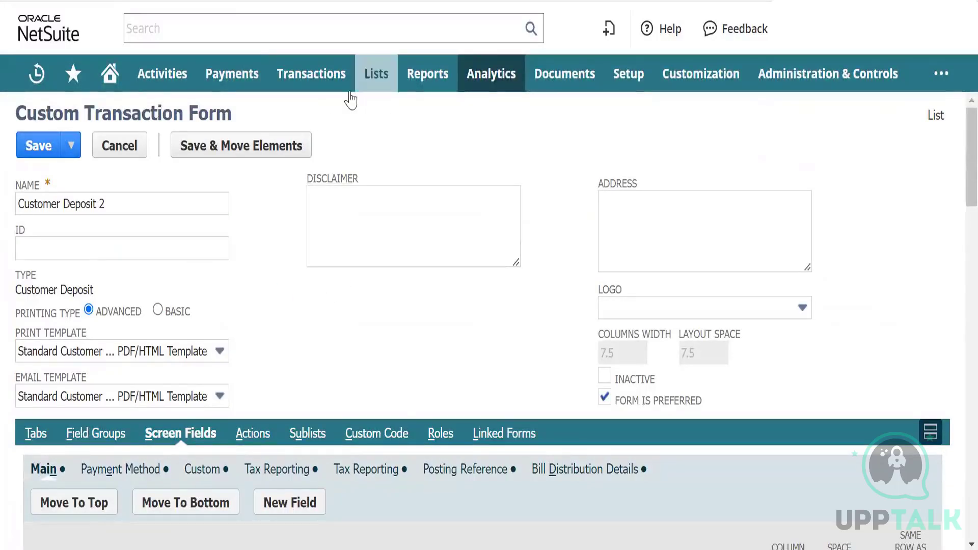
# Reopen the Shiprocket Inc. customer deposit from the recently viewed records.
pyautogui.moveTo(66, 86)
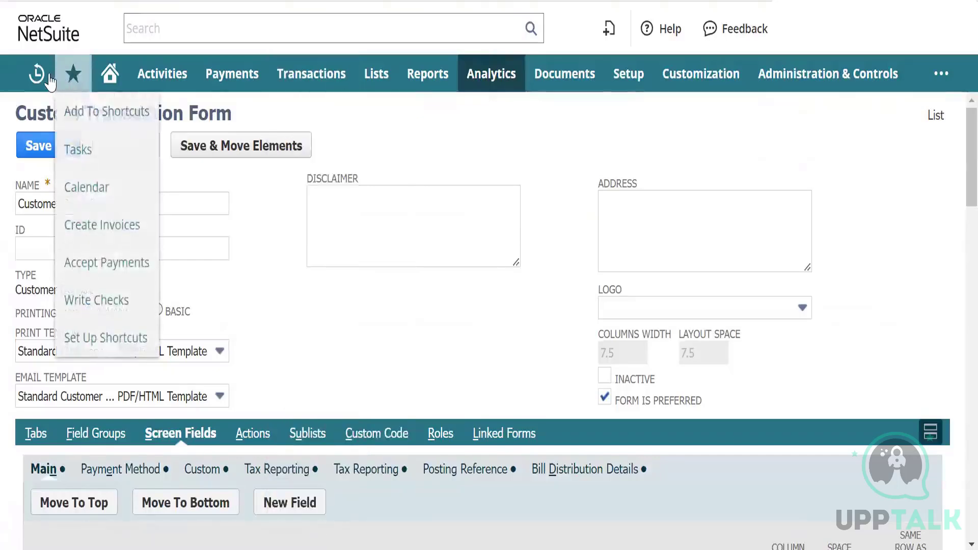
pyautogui.moveTo(37, 73)
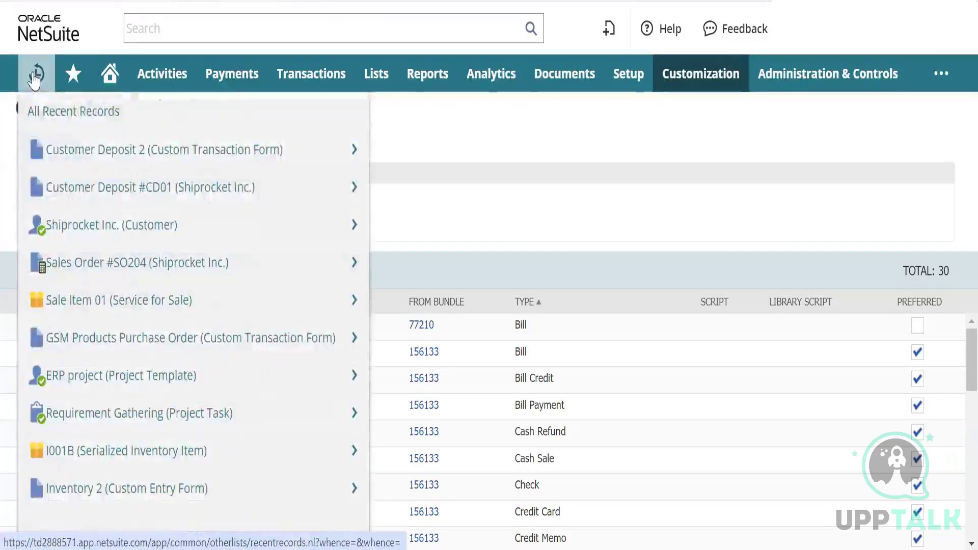
pyautogui.moveTo(44, 152)
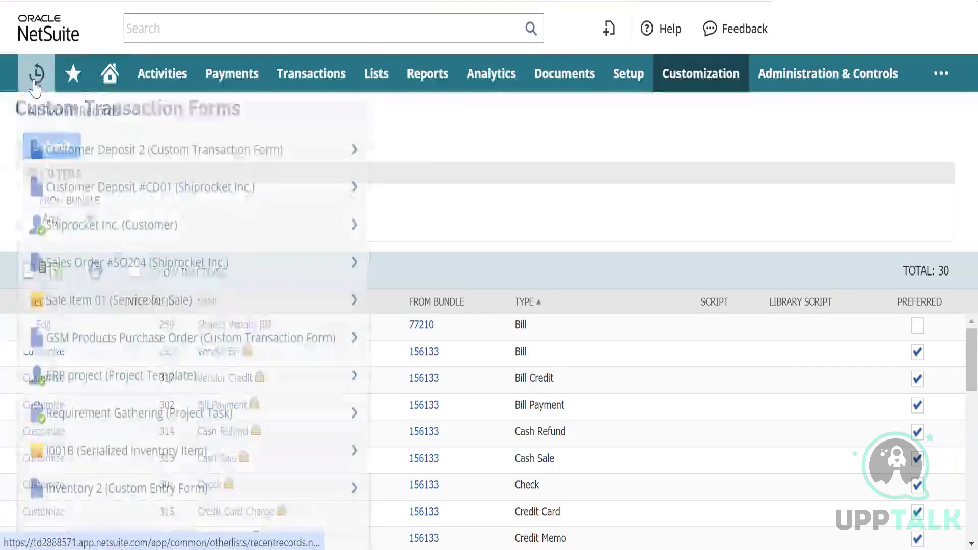
pyautogui.moveTo(91, 196)
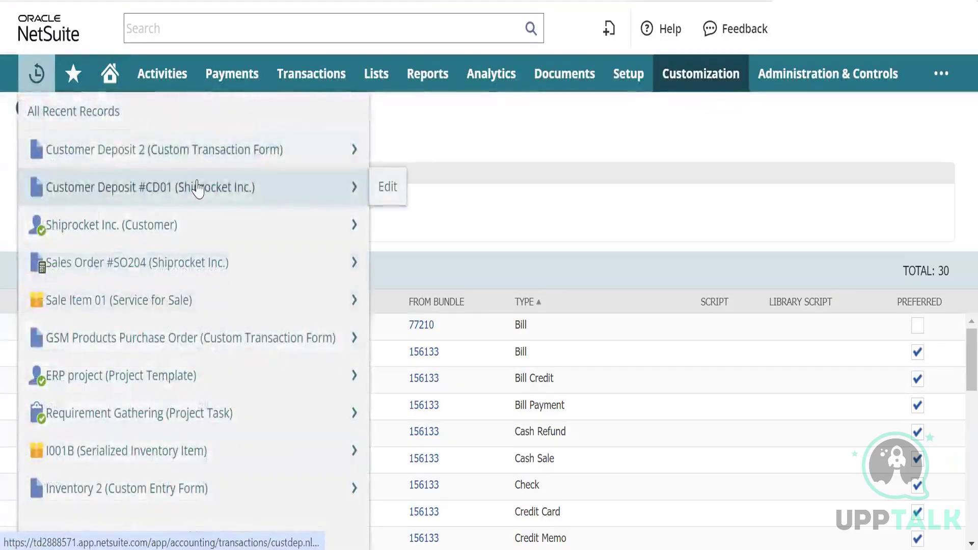
pyautogui.click(91, 196)
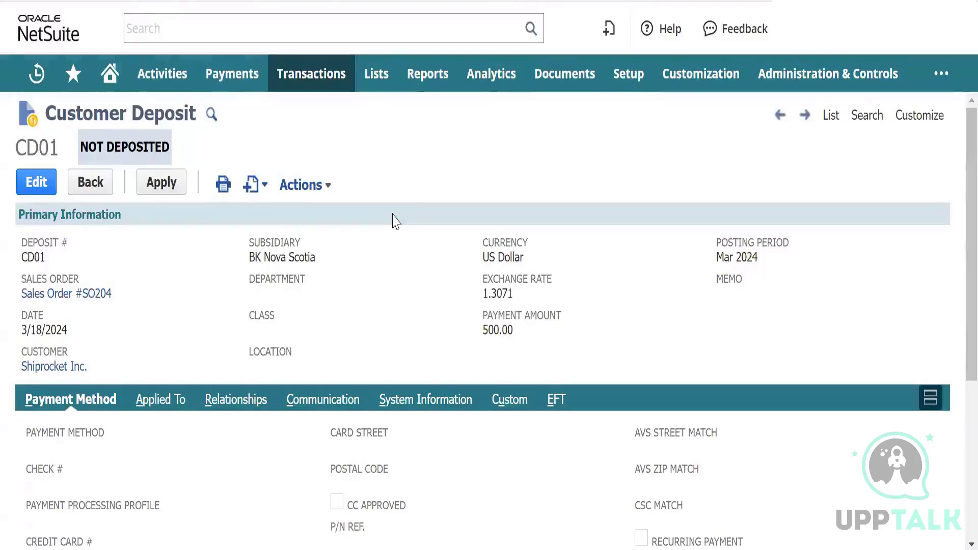
# Check the reopened deposit's custom details, payment method section and primary information for the Account field.
pyautogui.scroll(-3, 443, 225)
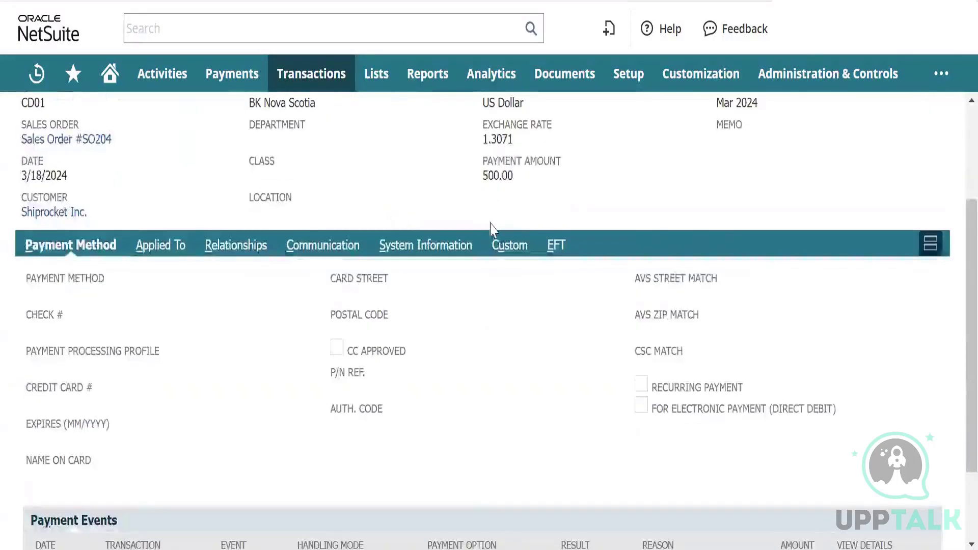
pyautogui.click(511, 249)
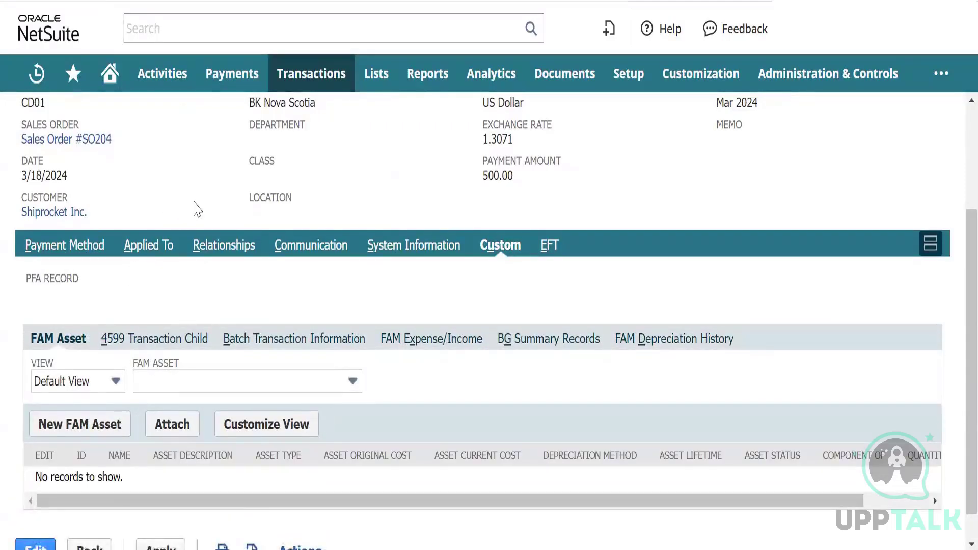
pyautogui.scroll(3, 197, 209)
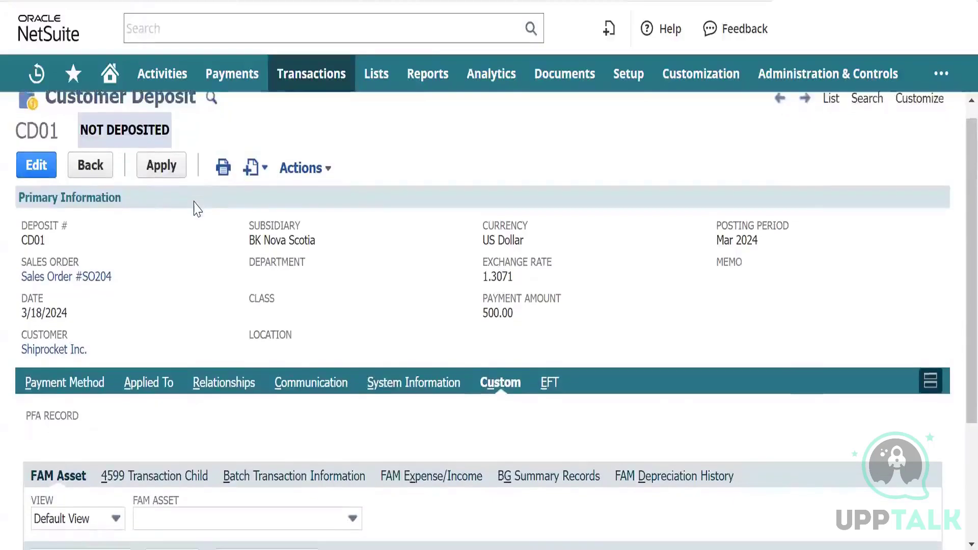
pyautogui.scroll(-3, 203, 203)
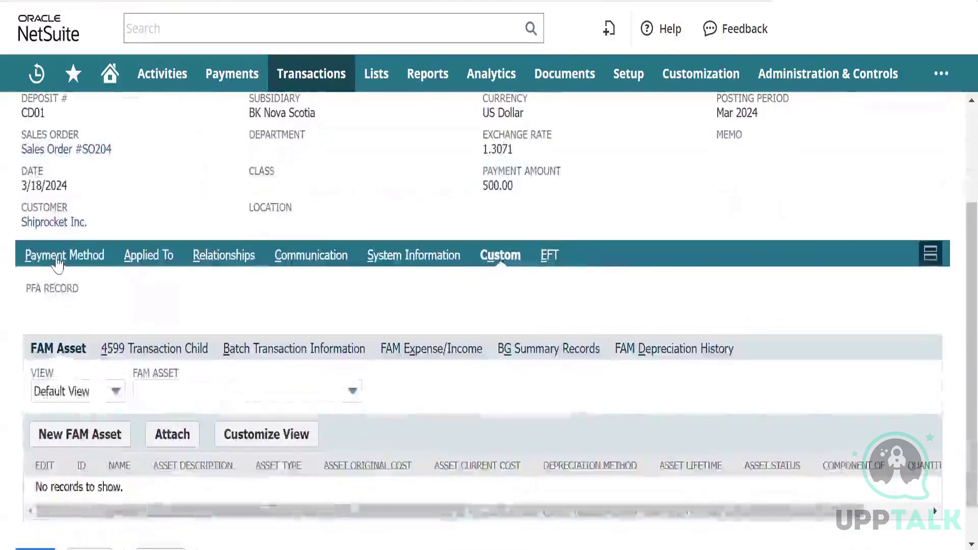
pyautogui.click(58, 263)
pyautogui.scroll(-1, 196, 343)
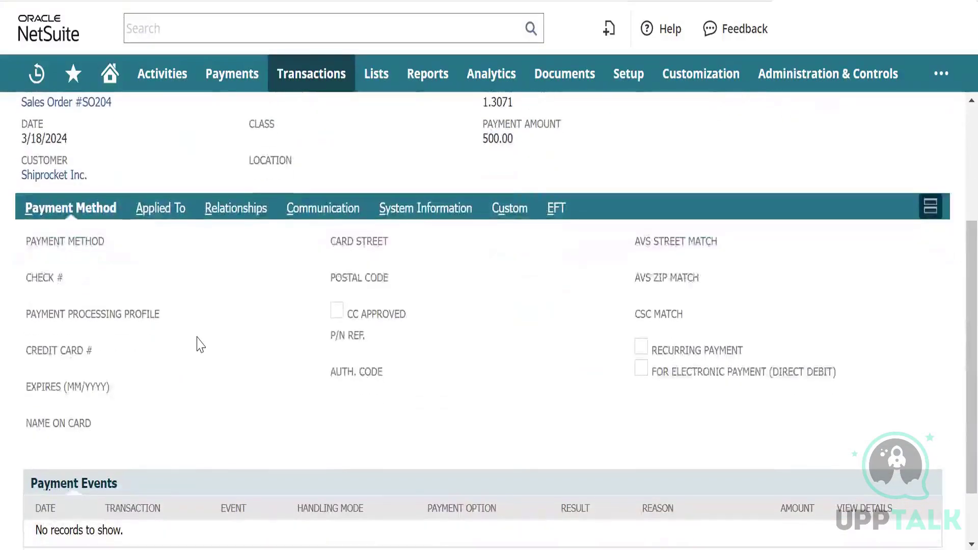
pyautogui.scroll(-2, 200, 345)
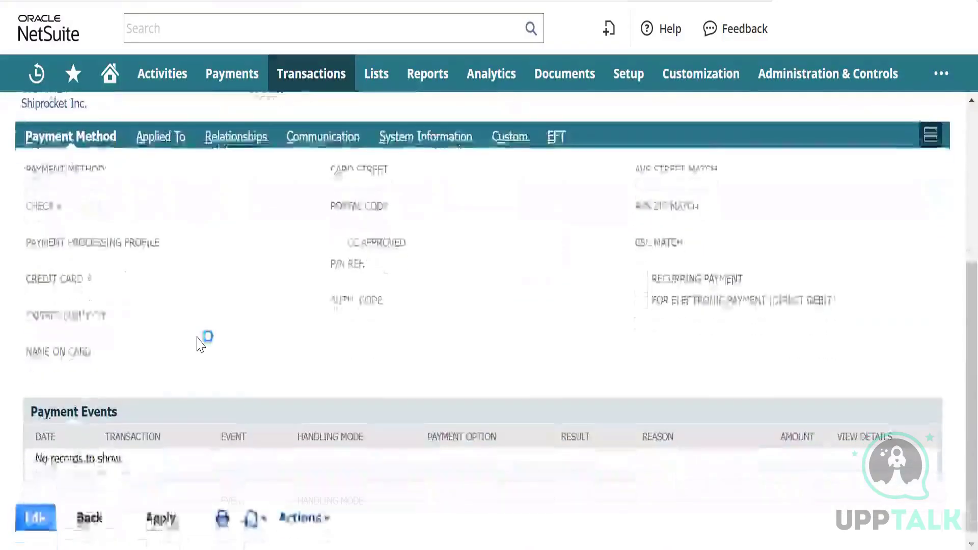
pyautogui.scroll(6, 200, 345)
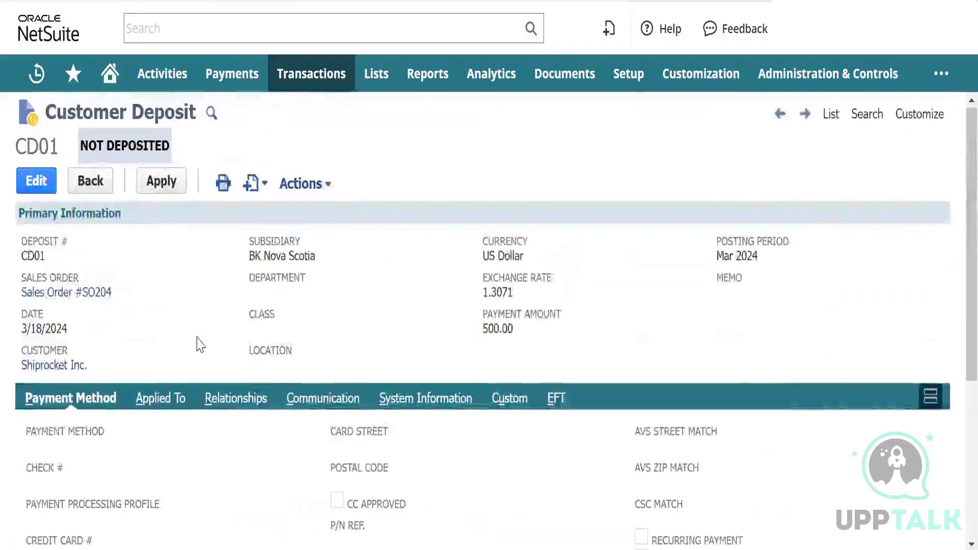
# Check the deposit's payment and application details, open the deposit for editing and set its custom form to Customer Deposit 2.
pyautogui.scroll(-3, 197, 344)
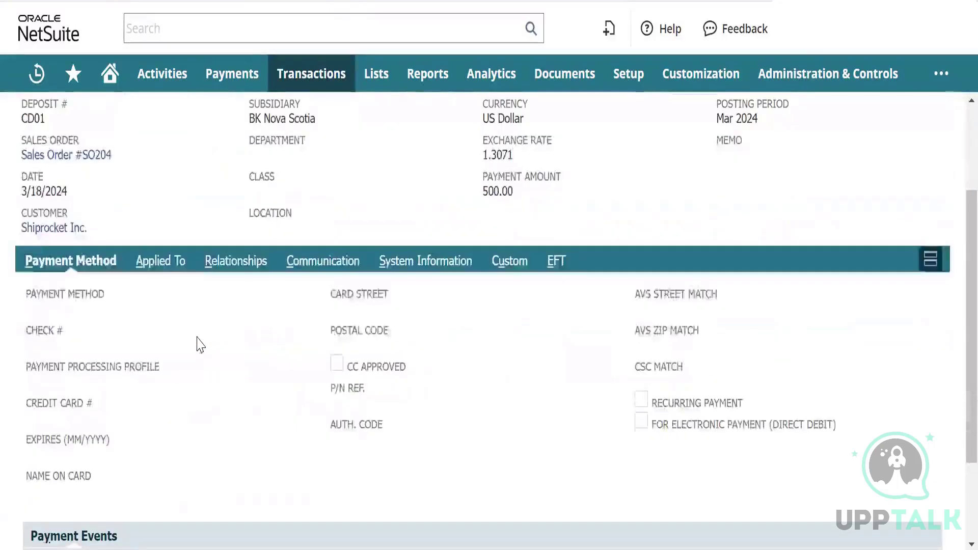
pyautogui.click(152, 261)
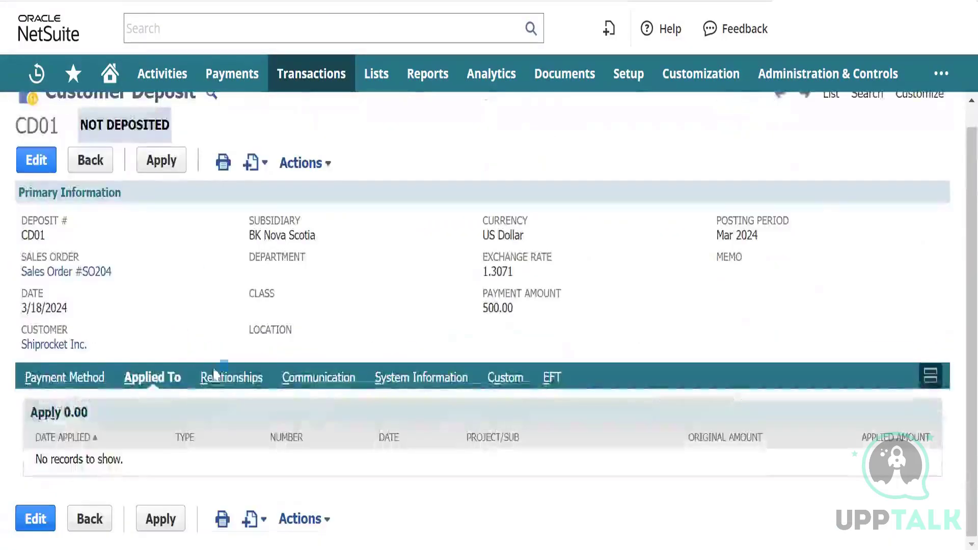
pyautogui.click(228, 382)
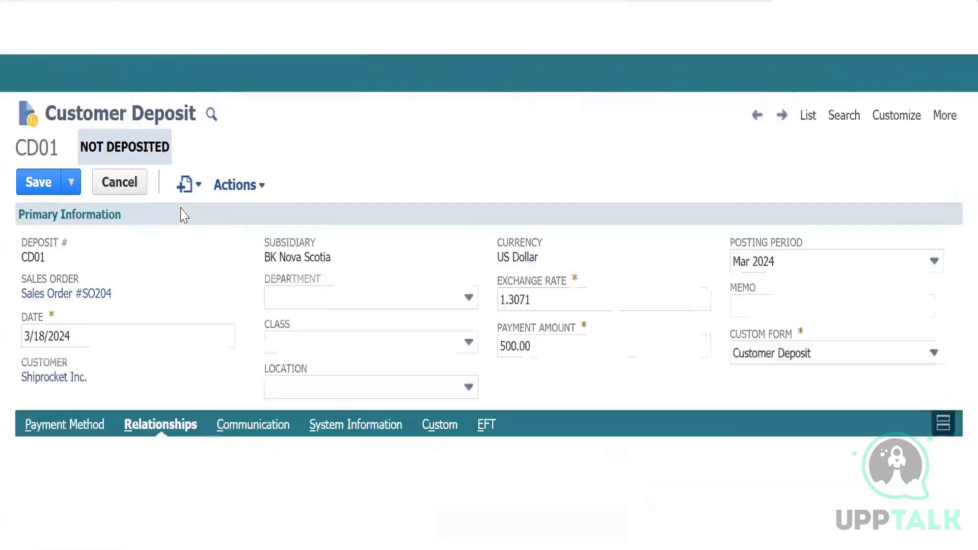
pyautogui.click(816, 360)
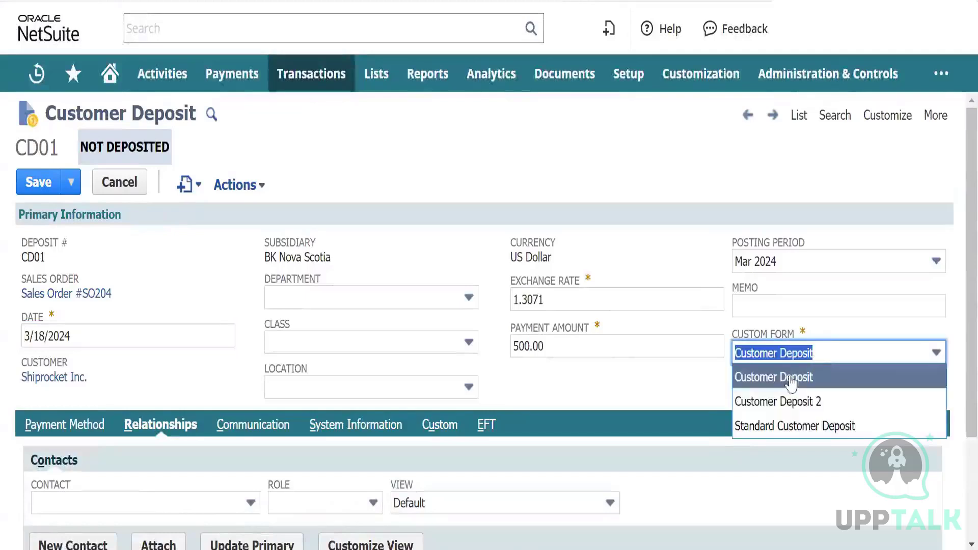
pyautogui.press('Return')
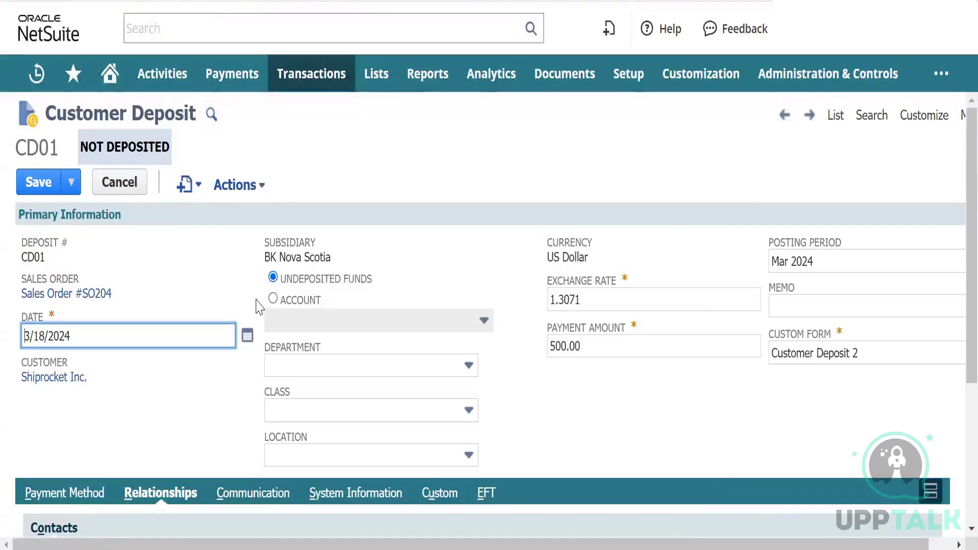
# Post the customer deposit to the account 100050 HSBC Bank - CAD instead of undeposited funds and save it.
pyautogui.click(273, 300)
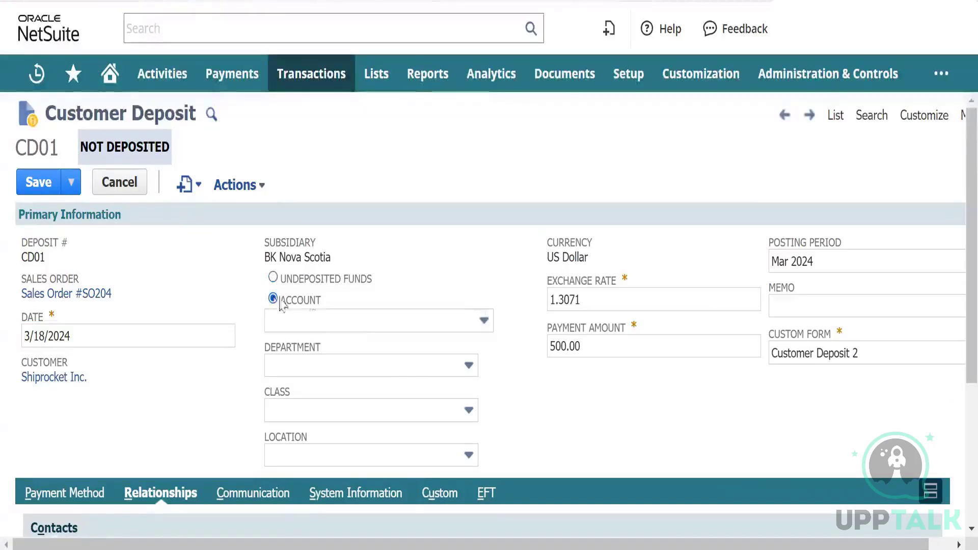
pyautogui.click(405, 326)
pyautogui.scroll(-6, 302, 418)
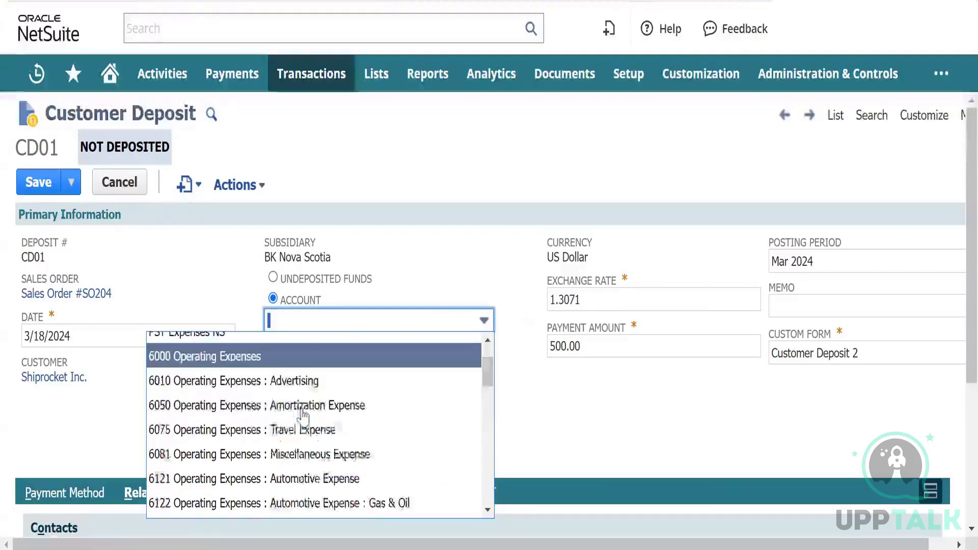
pyautogui.scroll(-5, 302, 417)
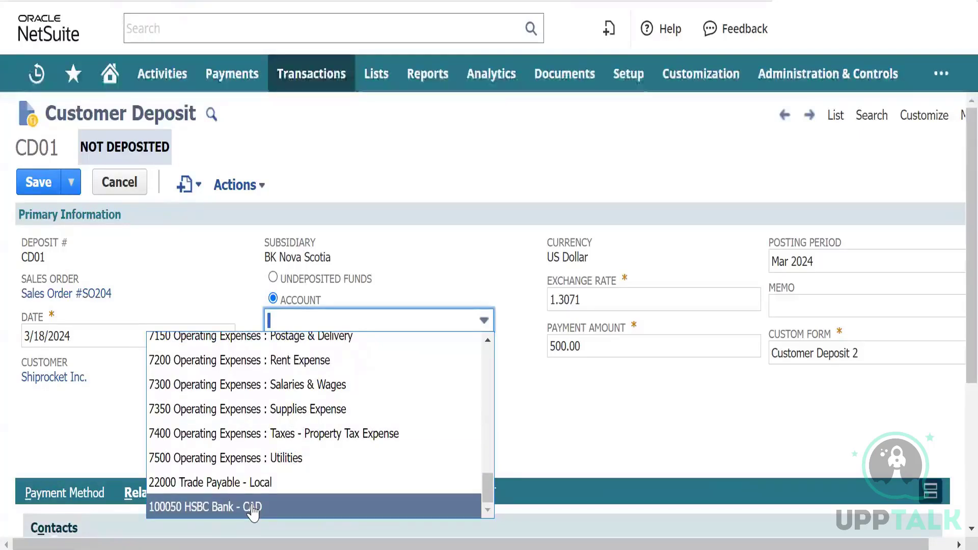
pyautogui.click(253, 509)
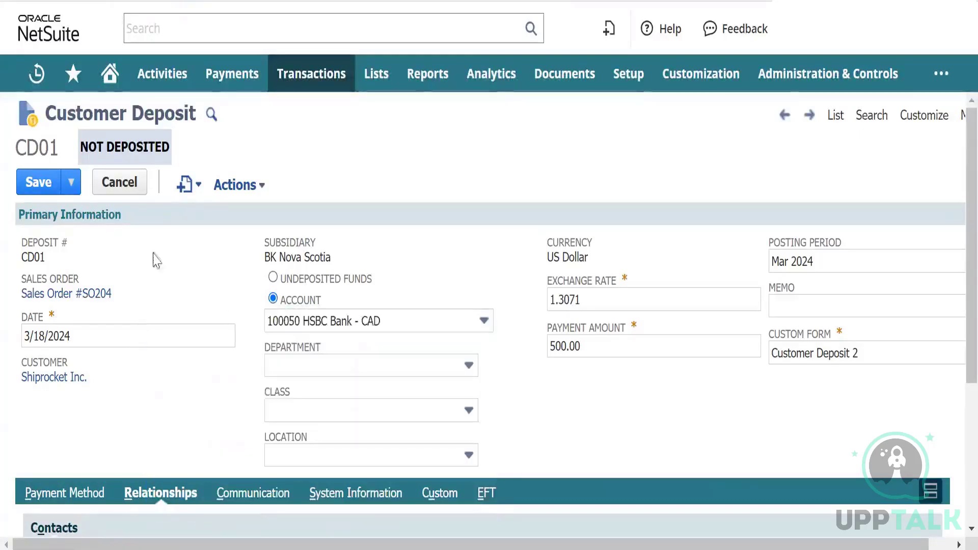
pyautogui.click(38, 182)
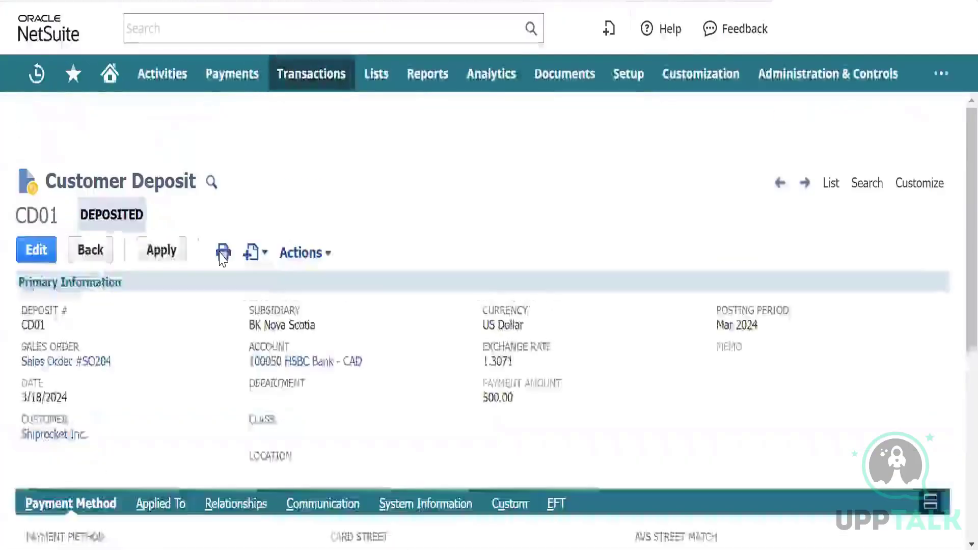
# View the GL Impact of the saved customer deposit and check its debit and credit accounts.
pyautogui.moveTo(298, 252)
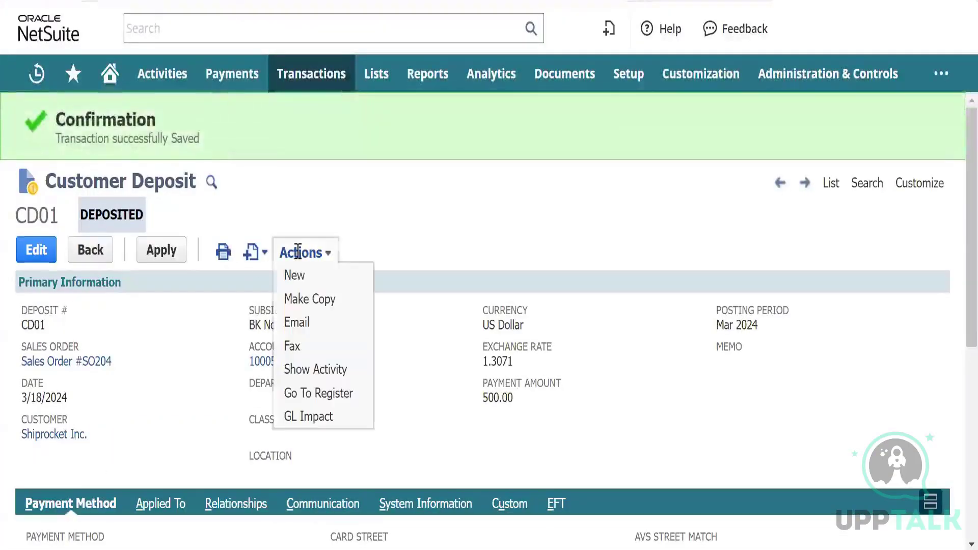
pyautogui.click(311, 416)
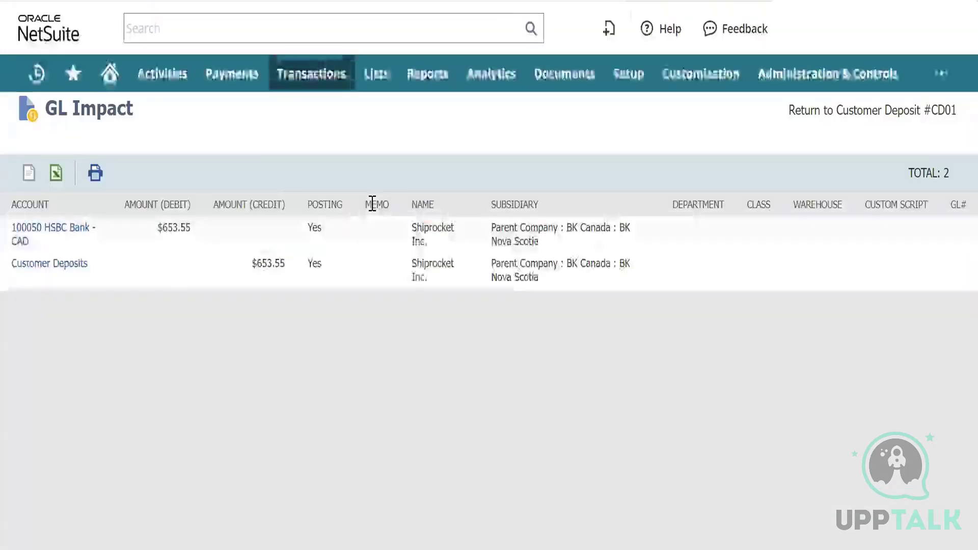
pyautogui.click(181, 236)
# Reopen sales order SO204 from the recently viewed records and create its next bill as an invoice.
pyautogui.moveTo(36, 72)
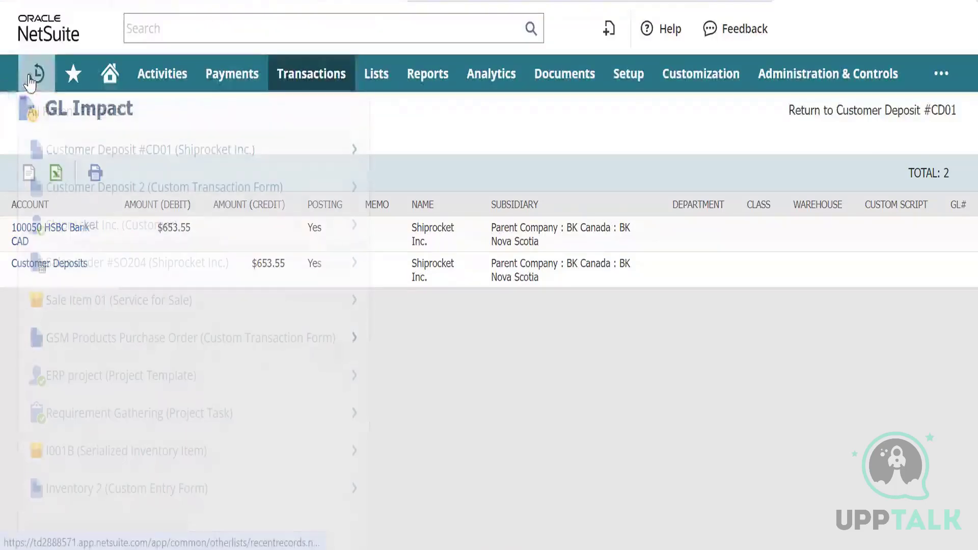
pyautogui.moveTo(157, 260)
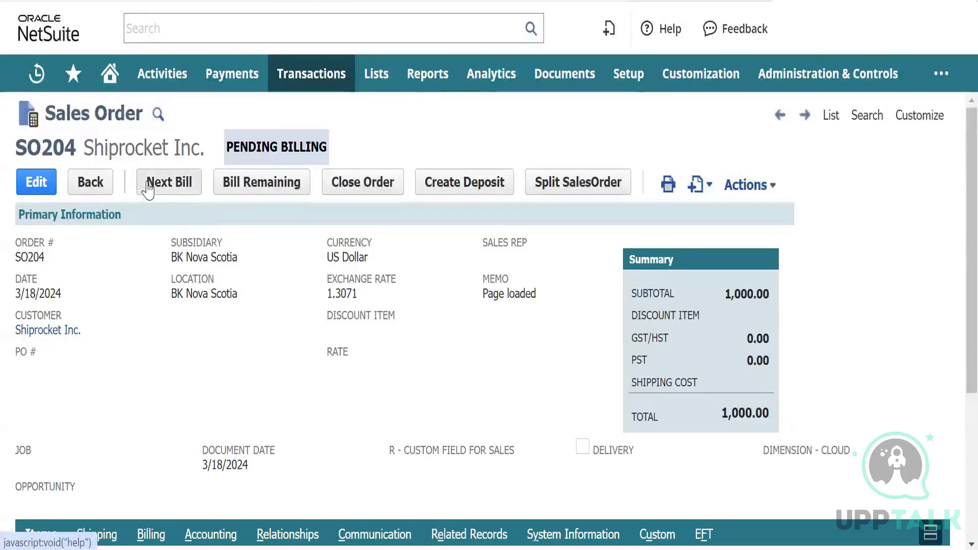
pyautogui.click(163, 185)
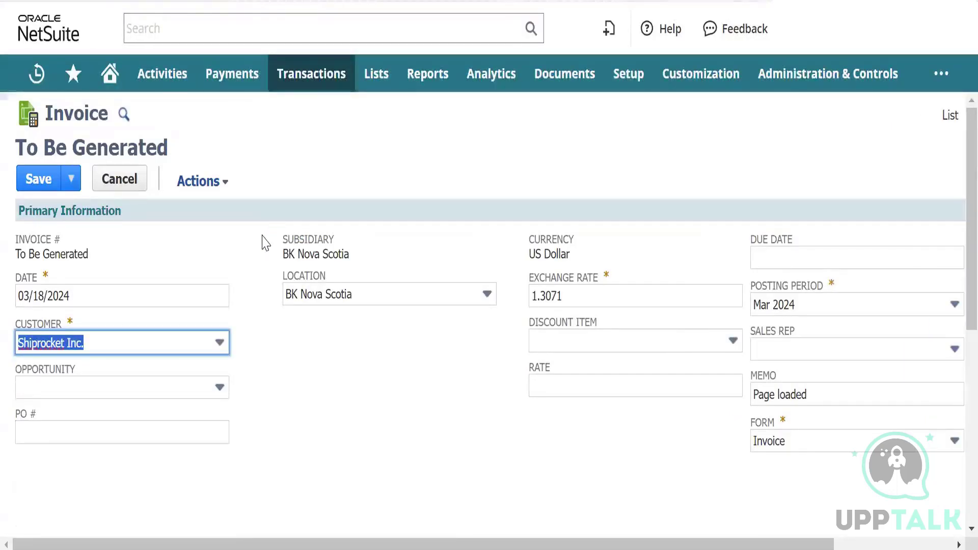
# Review the new invoice's primary information and its Sale Item 01 line, and save the invoice.
pyautogui.click(412, 421)
pyautogui.scroll(-3, 412, 421)
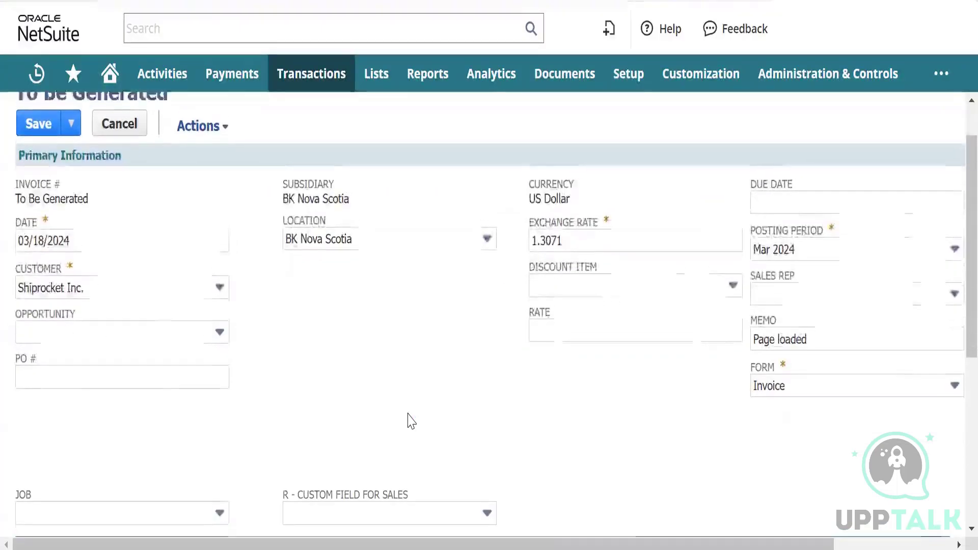
pyautogui.scroll(-5, 412, 421)
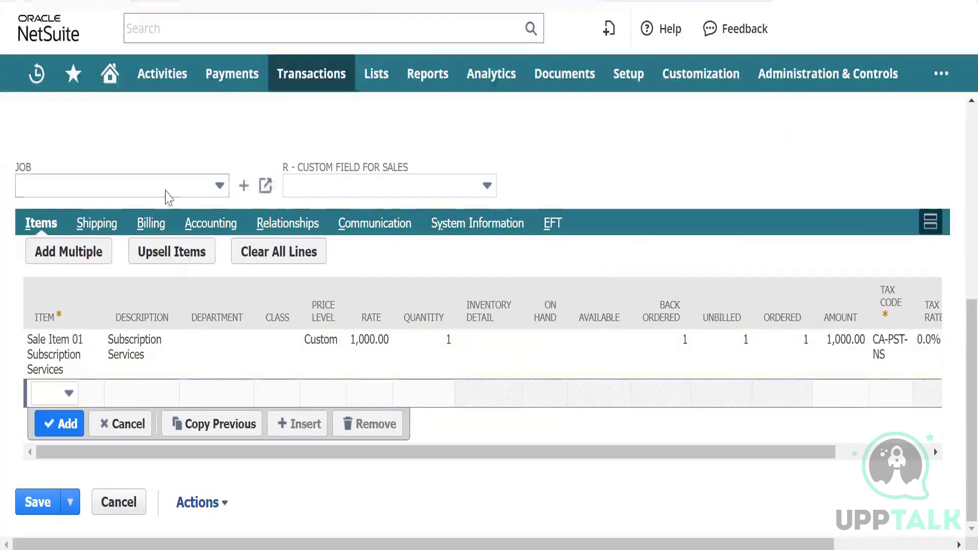
pyautogui.scroll(8, 169, 196)
pyautogui.scroll(-1, 166, 195)
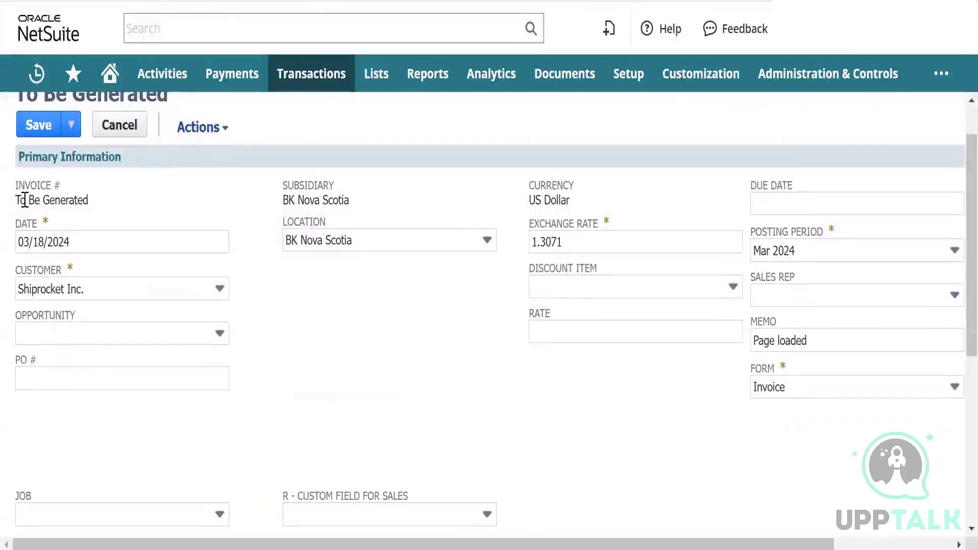
pyautogui.click(147, 201)
pyautogui.click(10, 199)
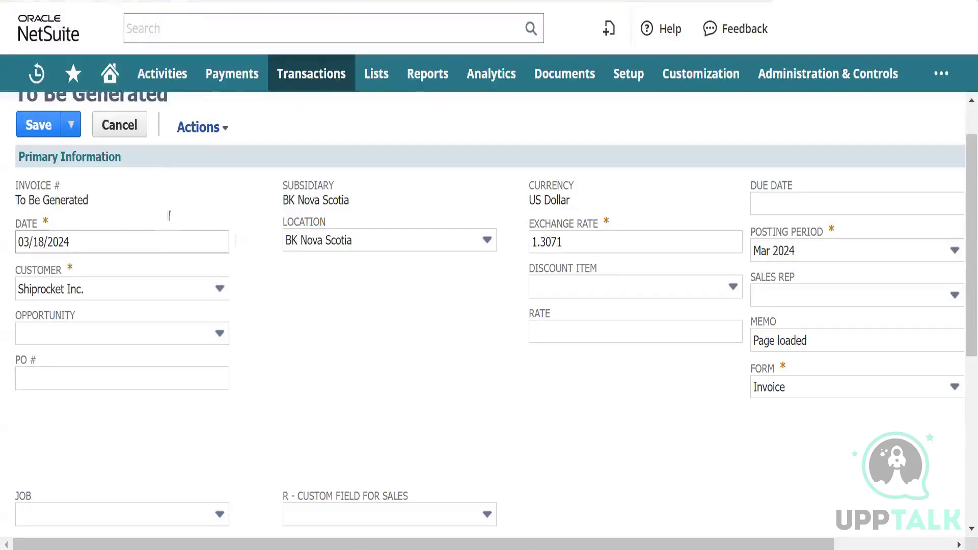
pyautogui.scroll(-3, 411, 399)
pyautogui.scroll(-4, 410, 399)
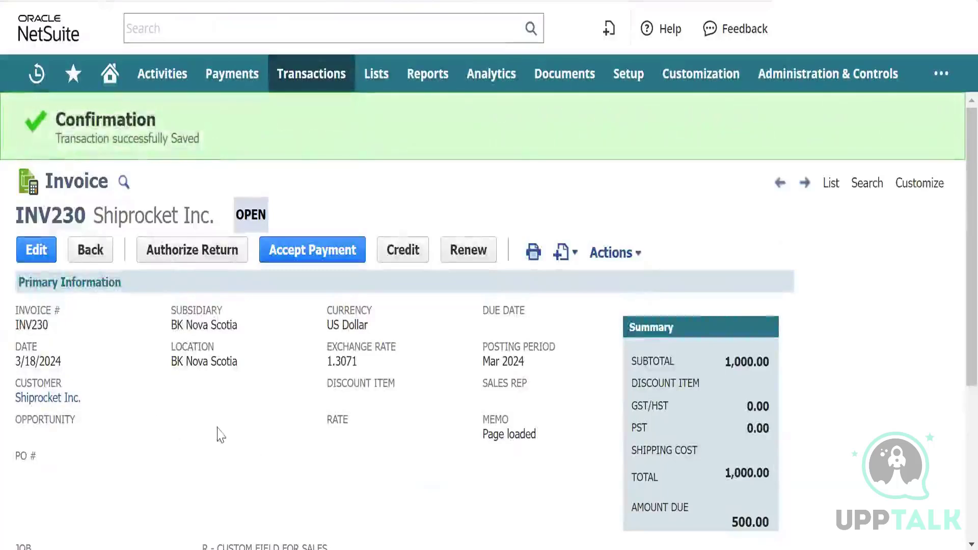
# Check the saved invoice's summary and item line, inspect its GL Impact and return to the invoice.
pyautogui.scroll(-1, 262, 450)
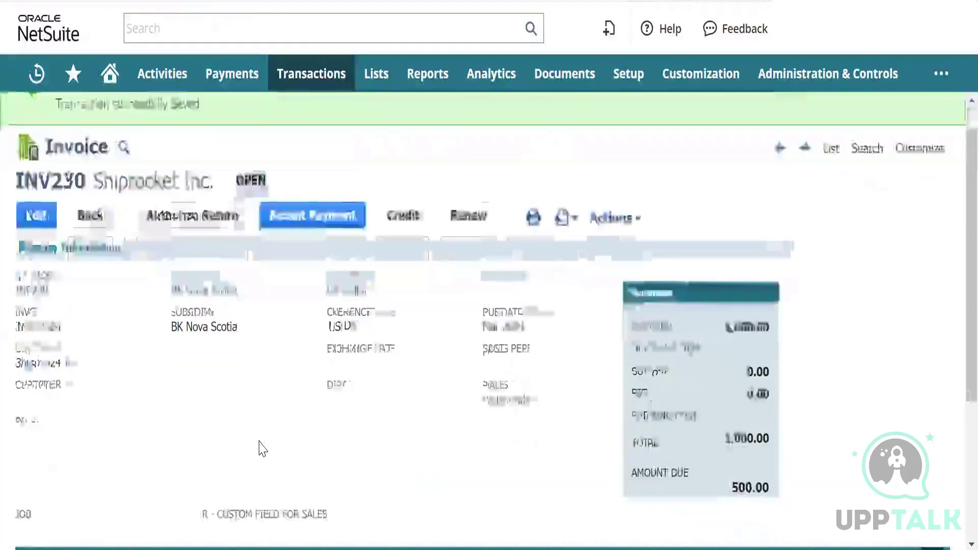
pyautogui.scroll(1, 585, 406)
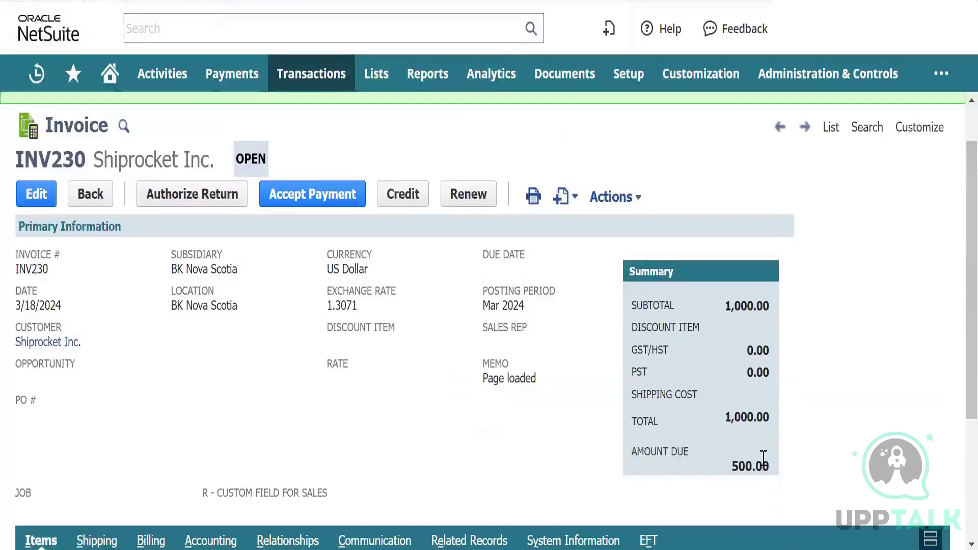
pyautogui.scroll(-3, 198, 408)
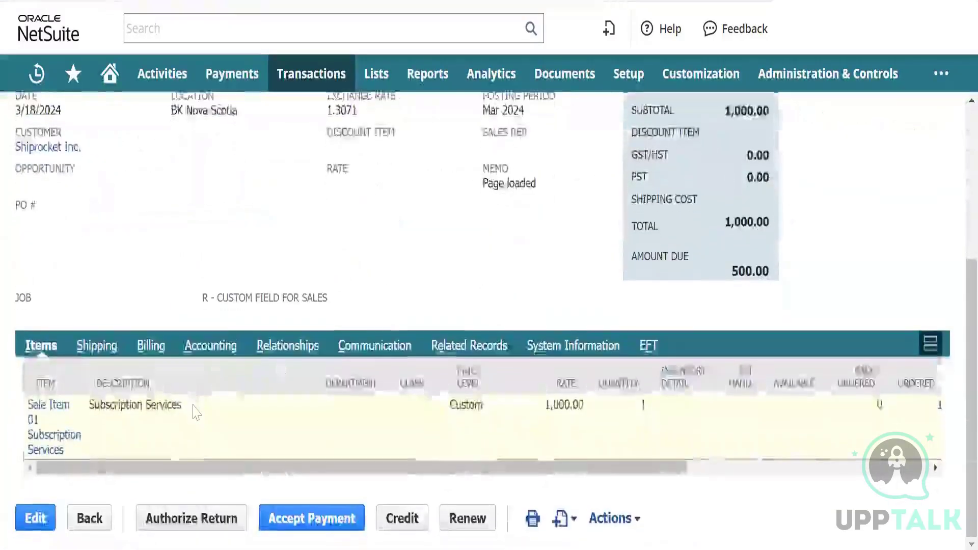
pyautogui.scroll(4, 312, 236)
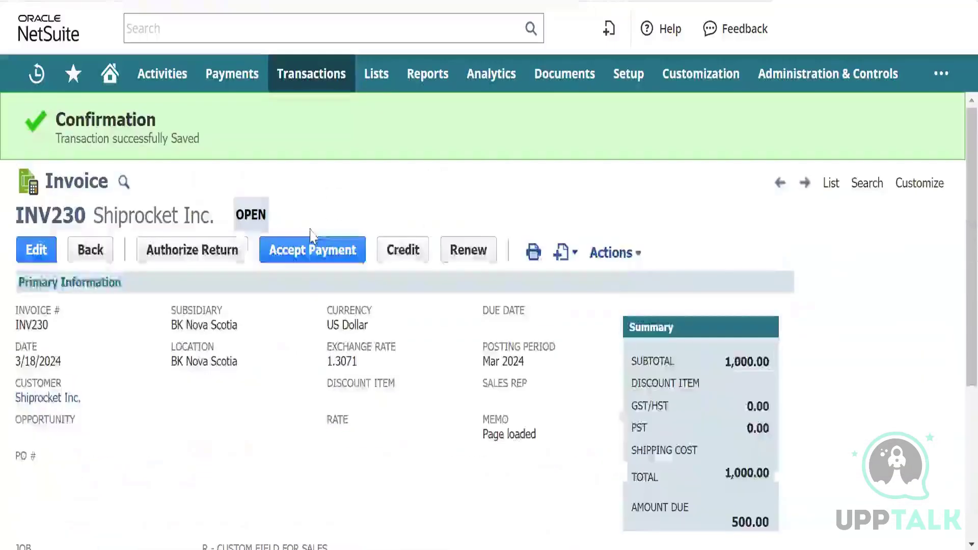
pyautogui.moveTo(593, 253)
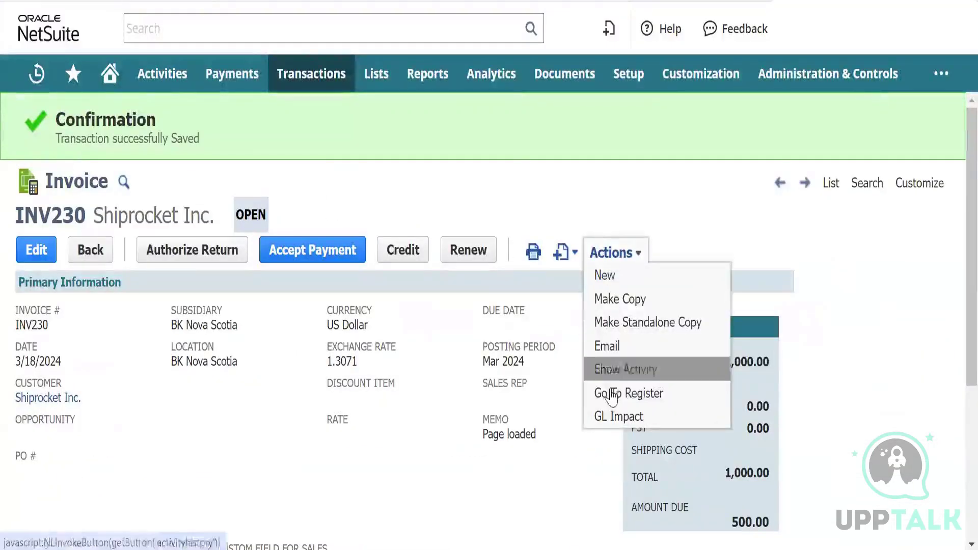
pyautogui.click(620, 415)
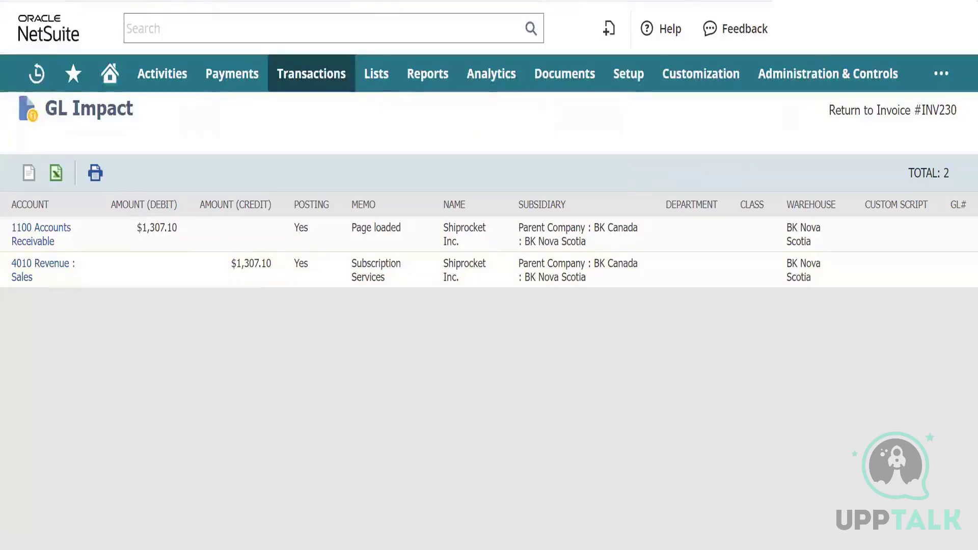
pyautogui.hotkey('alt', 'Left')
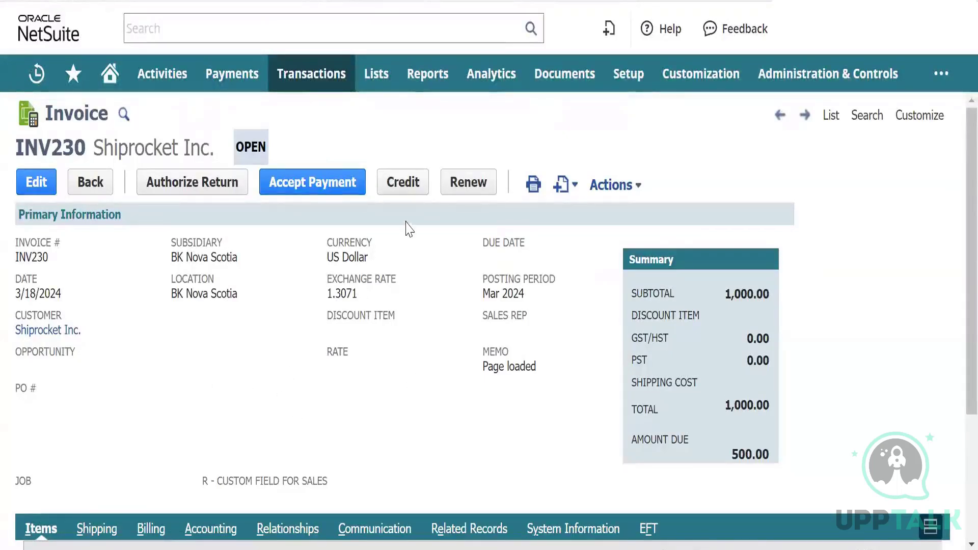
# Examine the open invoice's primary information, items, total and amount due against the customer deposit.
pyautogui.click(407, 182)
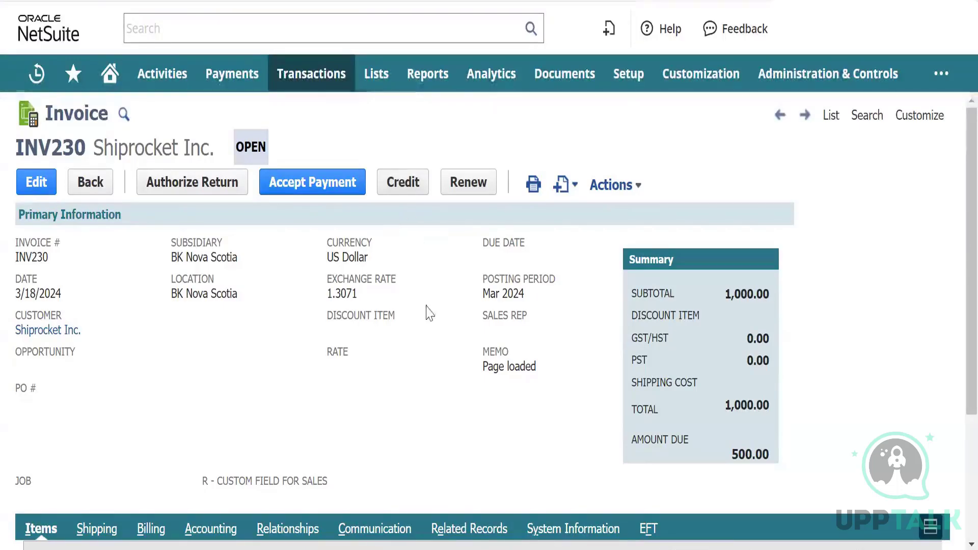
pyautogui.scroll(-2, 295, 303)
pyautogui.scroll(2, 294, 303)
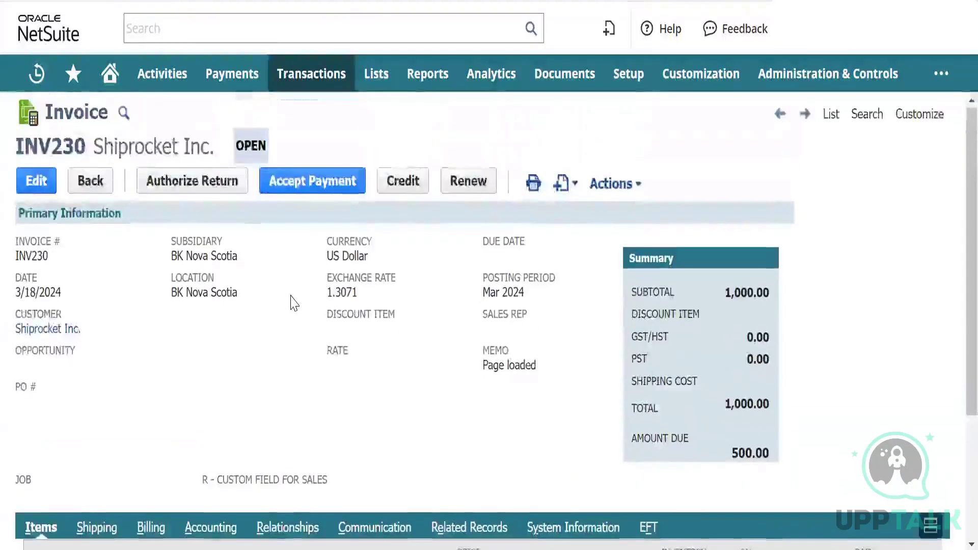
pyautogui.scroll(-1, 311, 365)
pyautogui.scroll(-3, 311, 365)
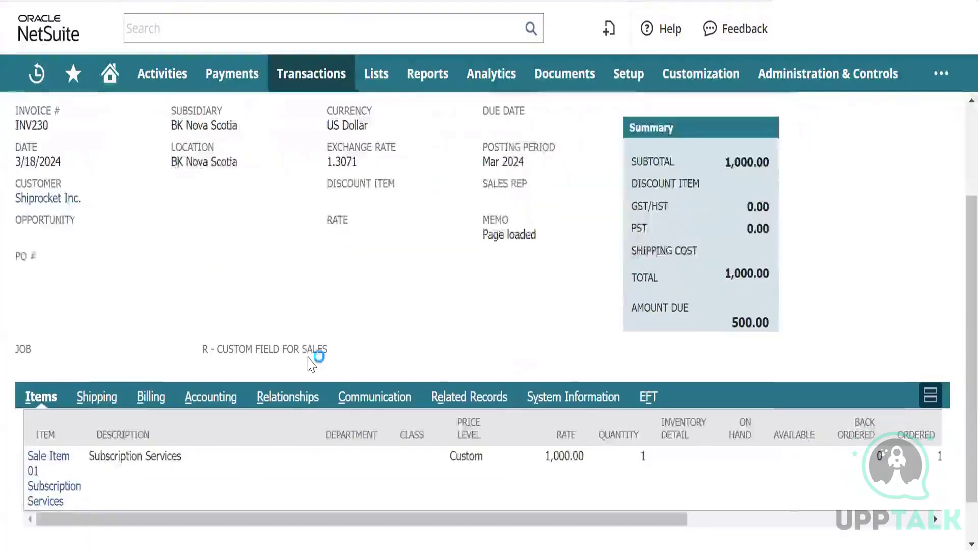
pyautogui.scroll(3, 316, 362)
pyautogui.scroll(1, 312, 365)
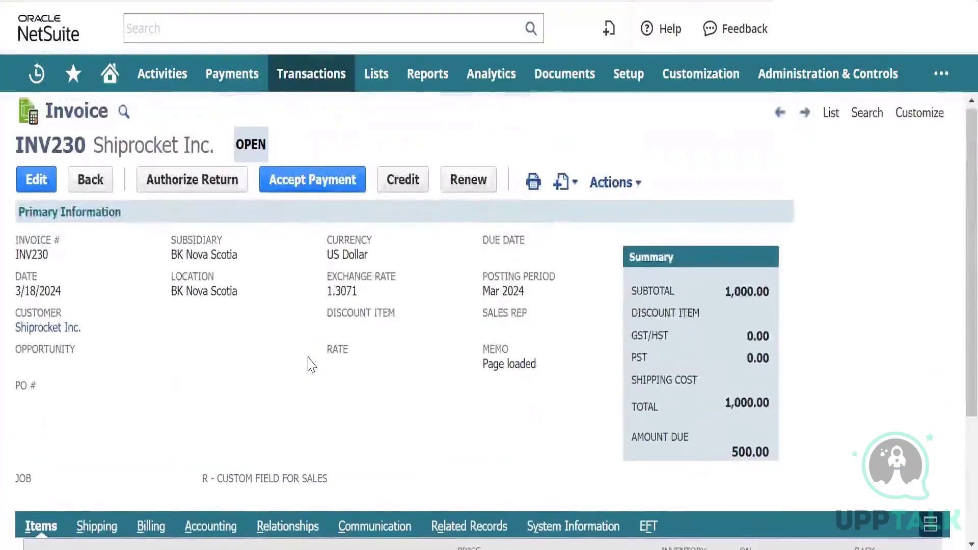
pyautogui.scroll(-1, 308, 362)
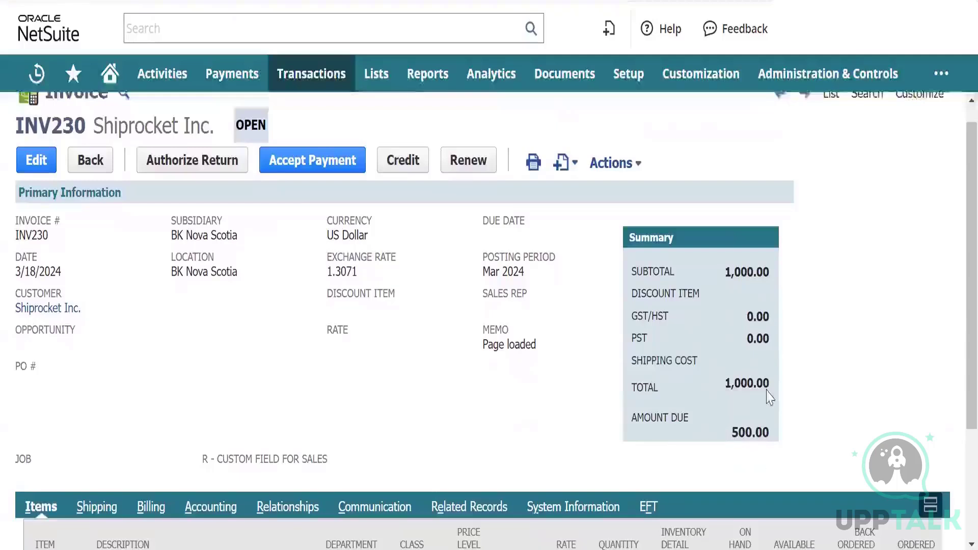
# Accept the 500.00 payment for invoice INV230 into Undeposited Funds, save it and check the saved payment.
pyautogui.click(284, 161)
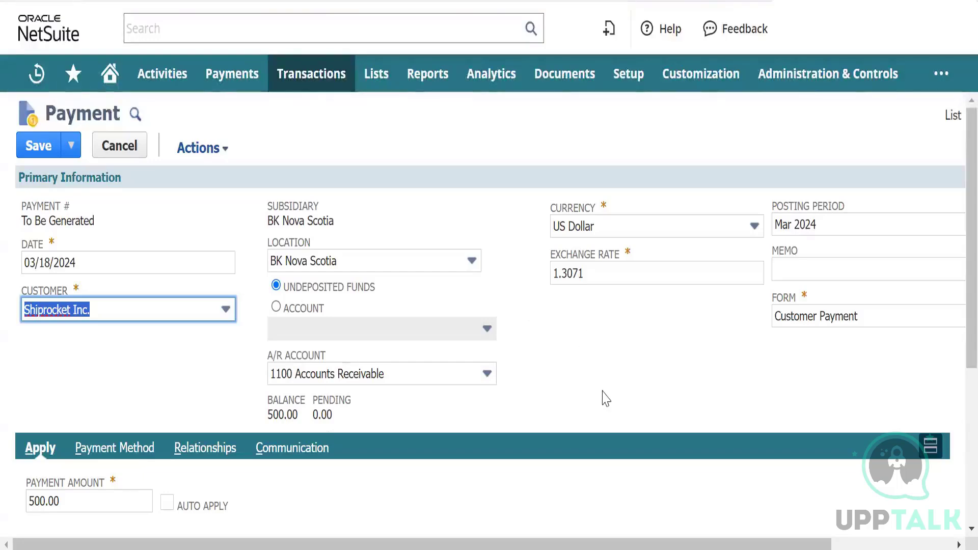
pyautogui.scroll(-3, 604, 398)
pyautogui.scroll(-3, 609, 394)
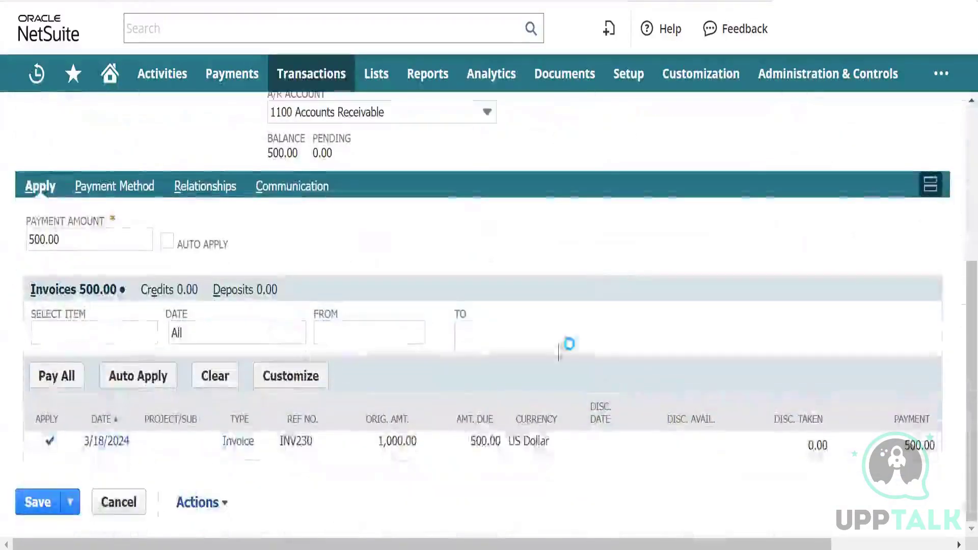
pyautogui.scroll(1, 601, 332)
pyautogui.scroll(5, 602, 332)
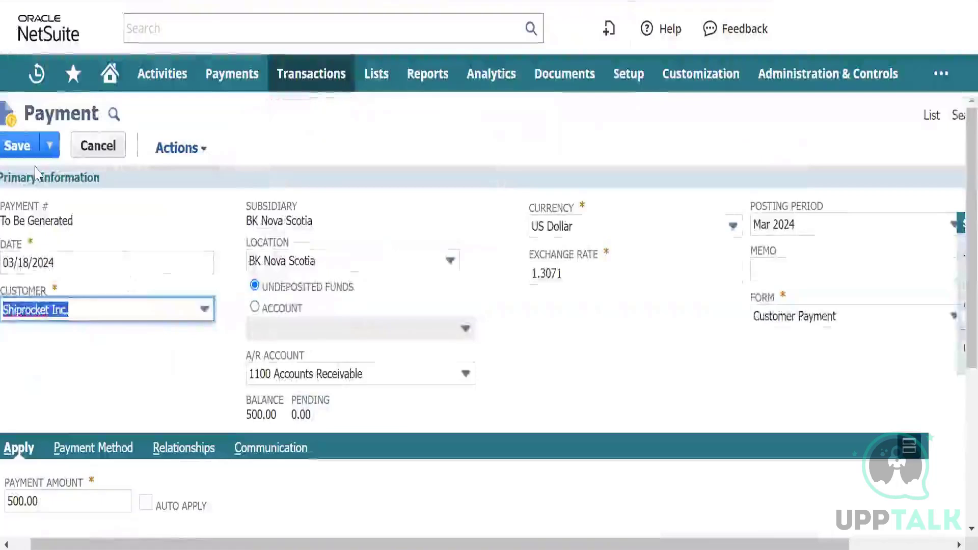
pyautogui.click(11, 147)
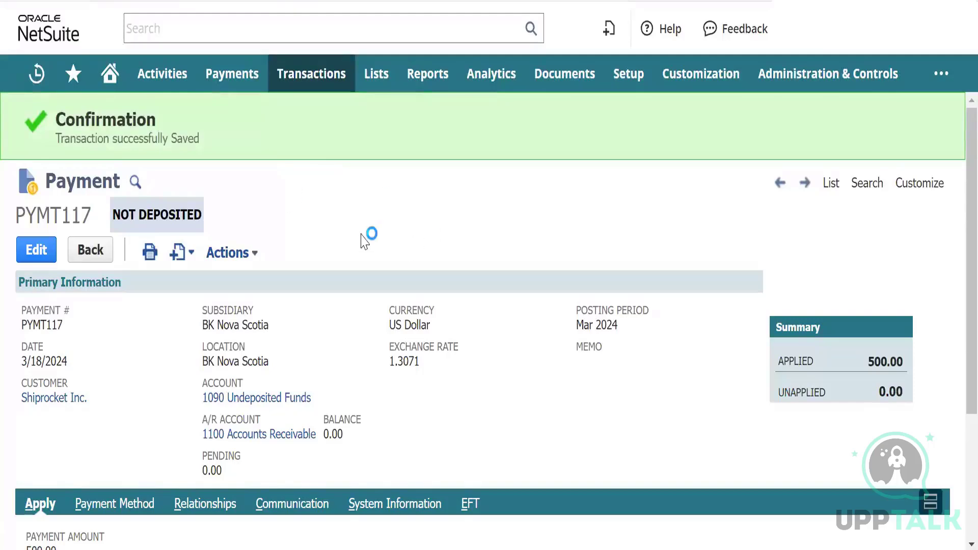
pyautogui.scroll(-3, 362, 239)
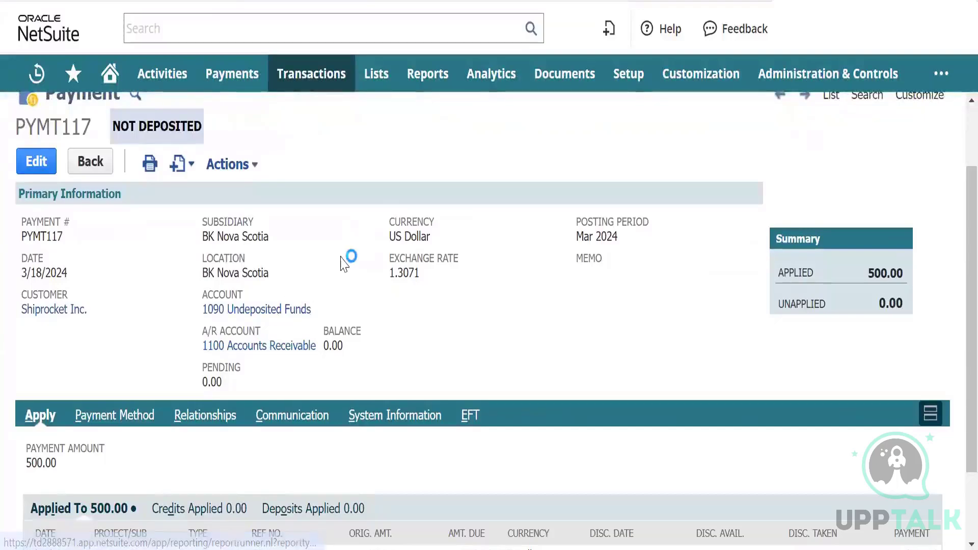
pyautogui.scroll(3, 345, 263)
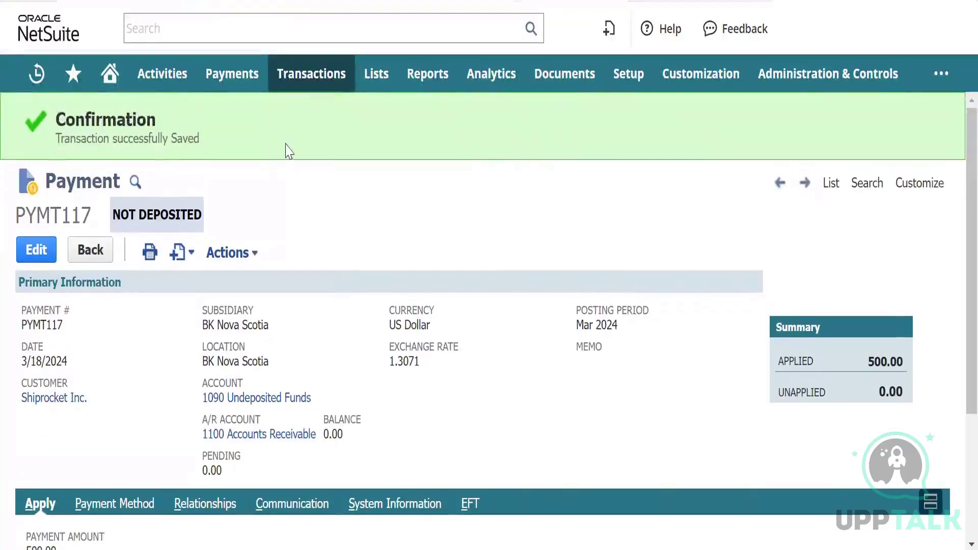
# Open a new bank deposit form with Make Deposits to deposit the customer payment.
pyautogui.moveTo(301, 84)
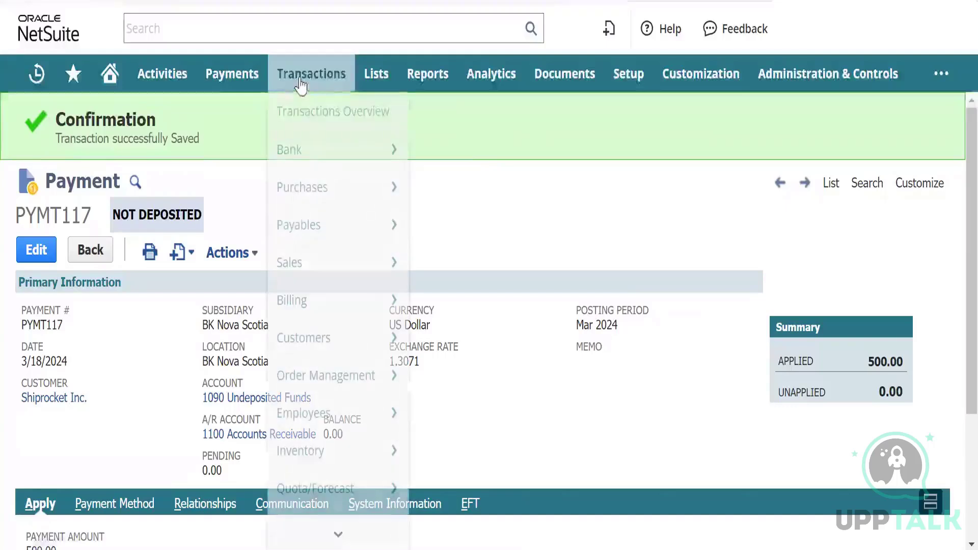
pyautogui.moveTo(328, 148)
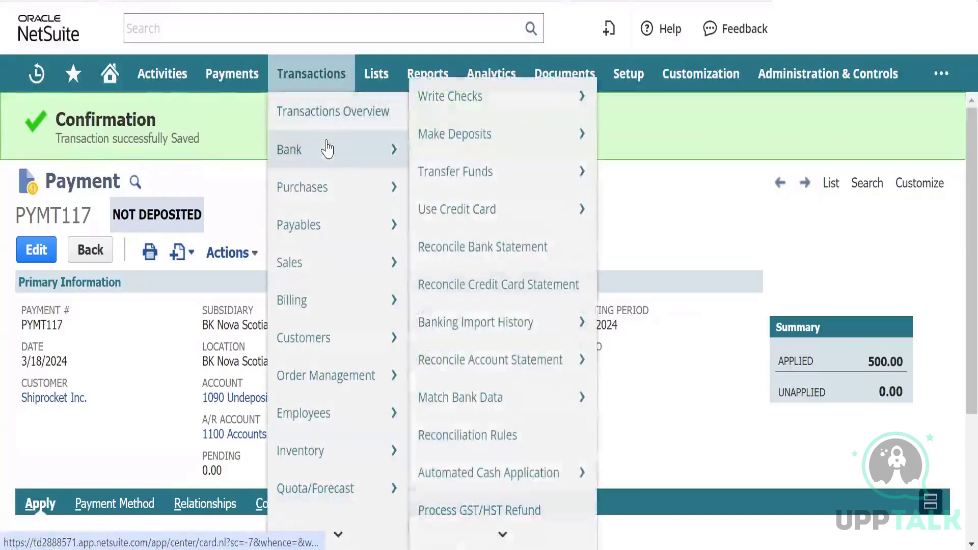
pyautogui.moveTo(443, 139)
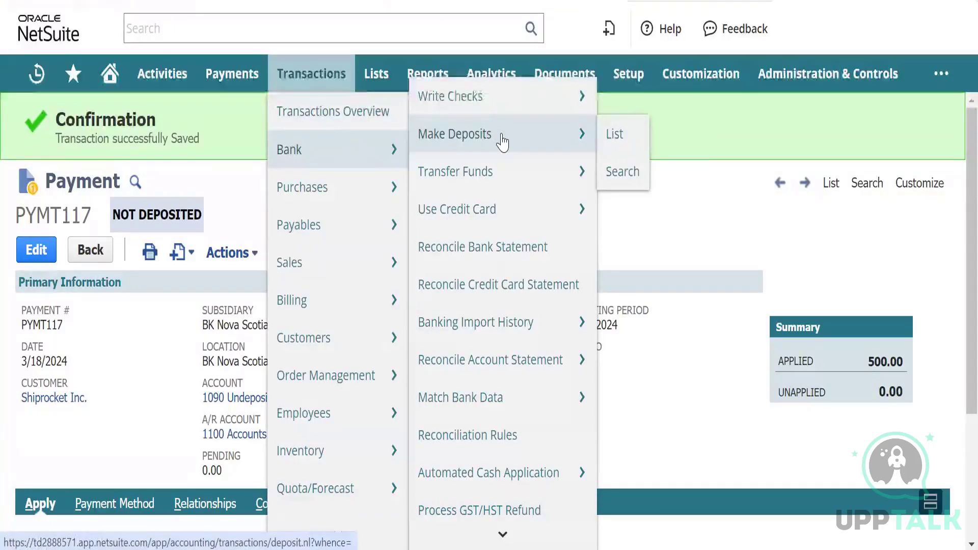
pyautogui.moveTo(322, 274)
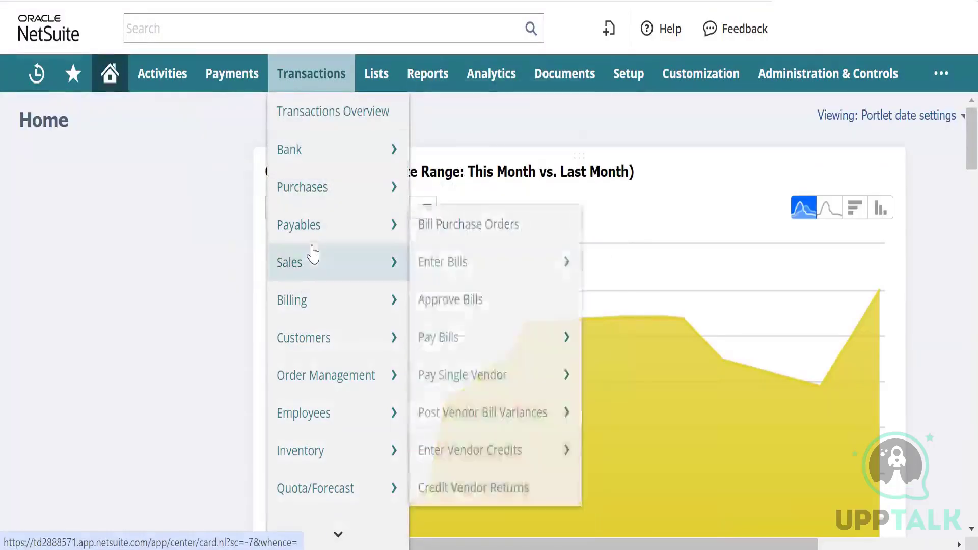
pyautogui.moveTo(334, 340)
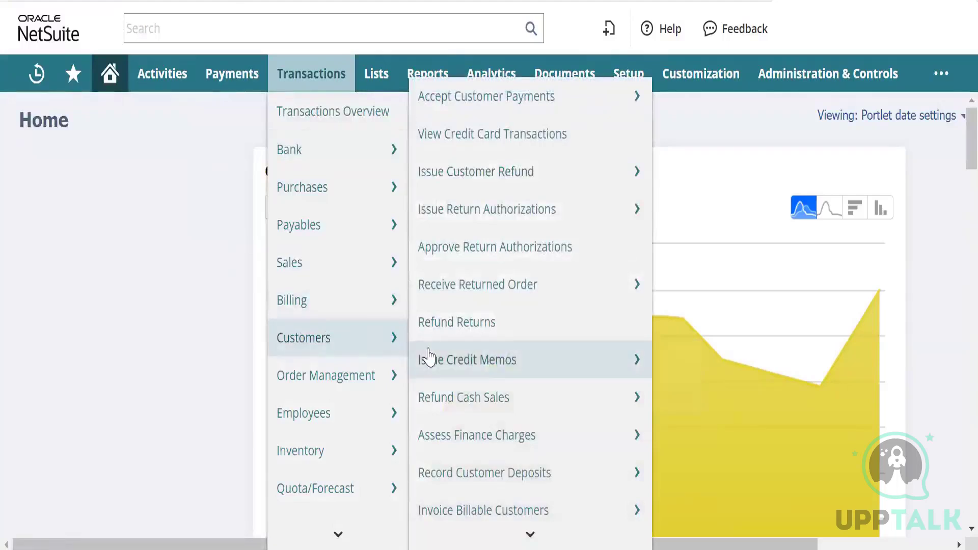
pyautogui.moveTo(479, 98)
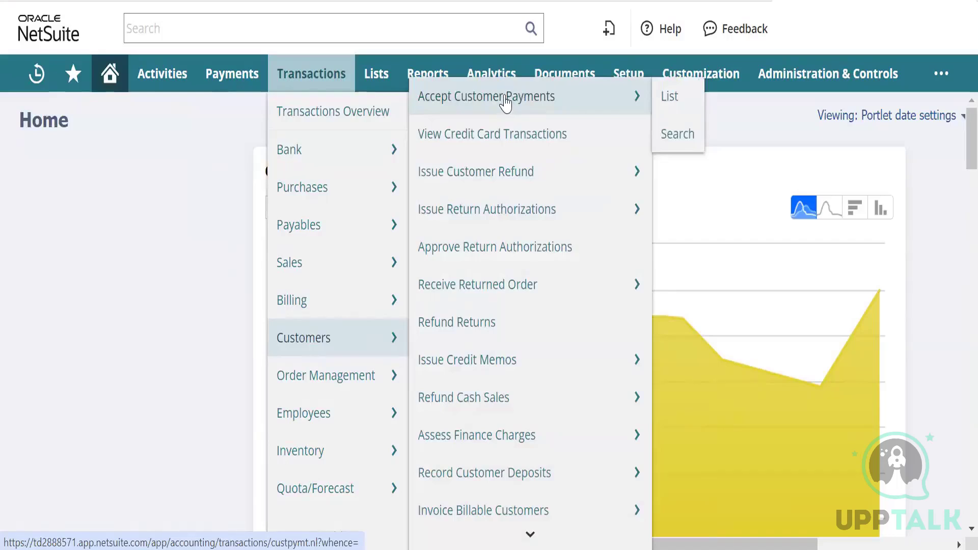
pyautogui.moveTo(328, 157)
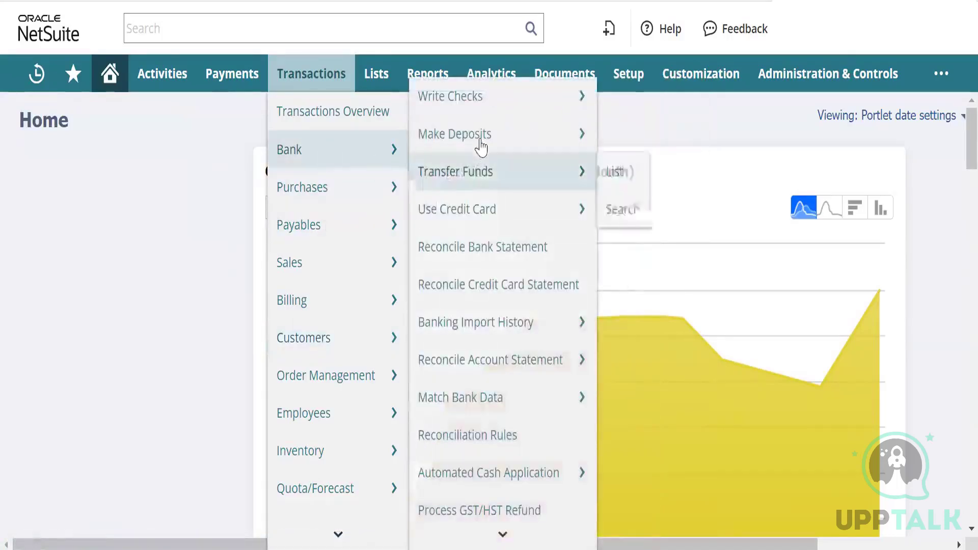
pyautogui.moveTo(305, 76)
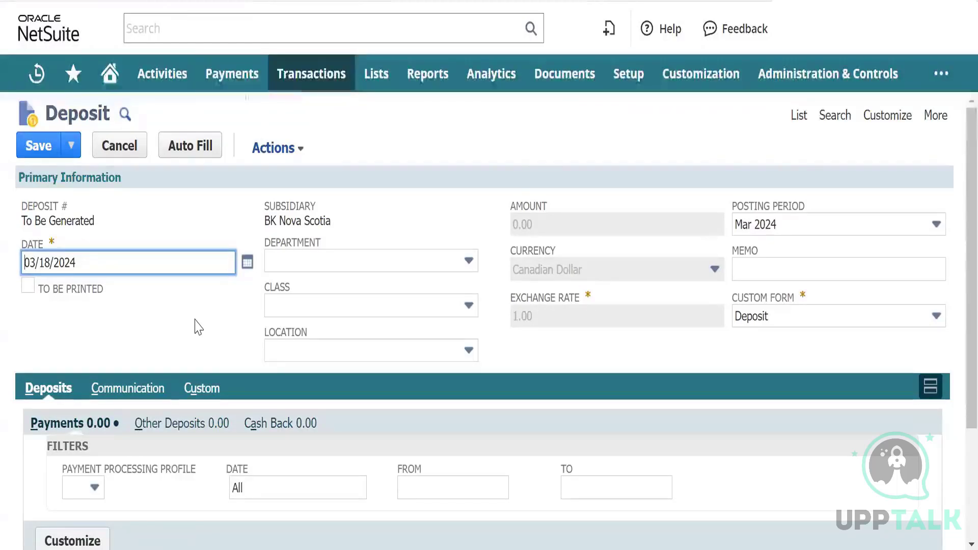
# Check the undeposited payments listed on the new deposit and mark Shiprocket Inc.'s payment PYMT117.
pyautogui.scroll(-3, 214, 321)
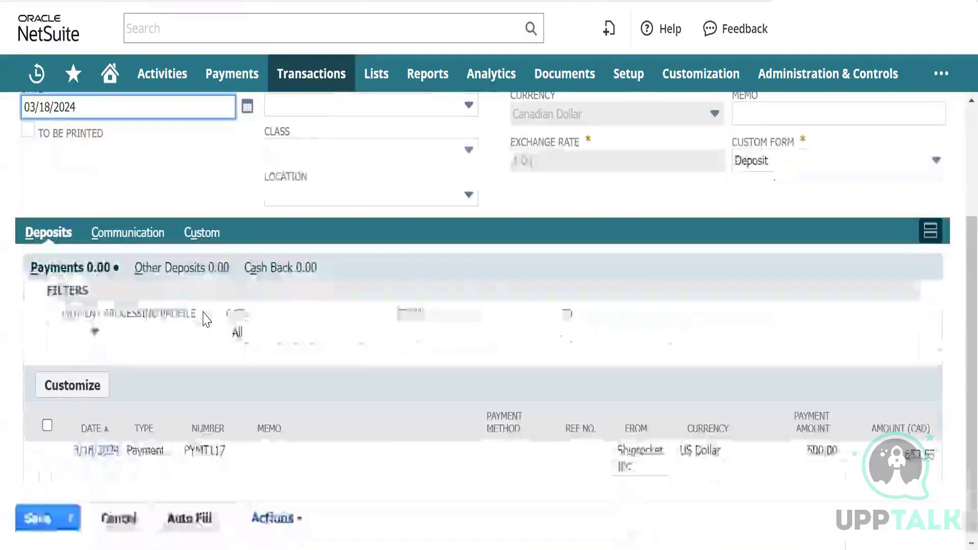
pyautogui.scroll(3, 257, 313)
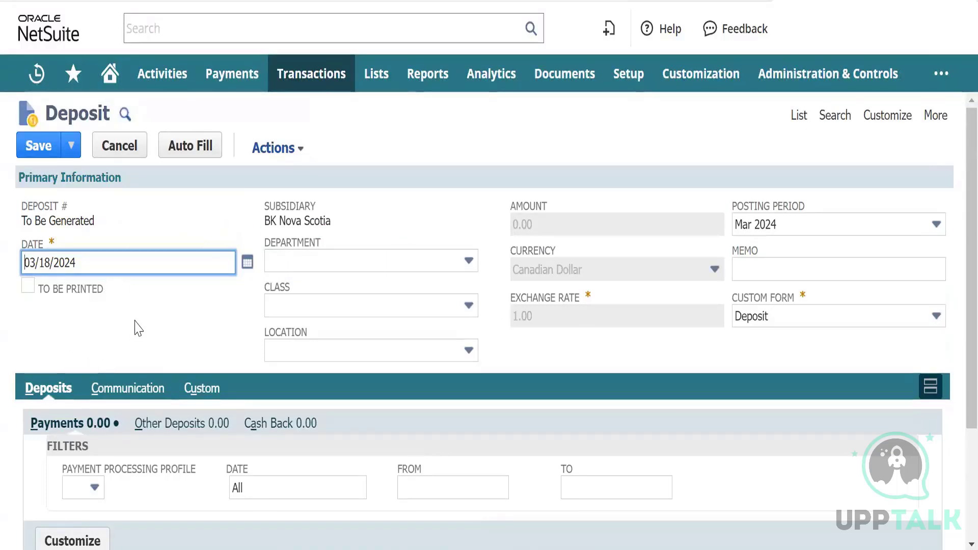
pyautogui.scroll(-2, 138, 329)
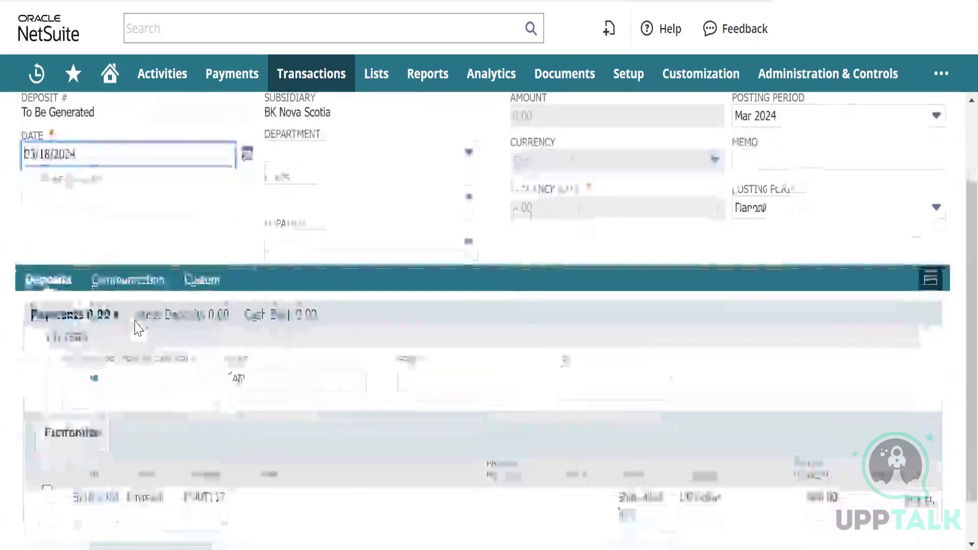
pyautogui.scroll(-2, 138, 329)
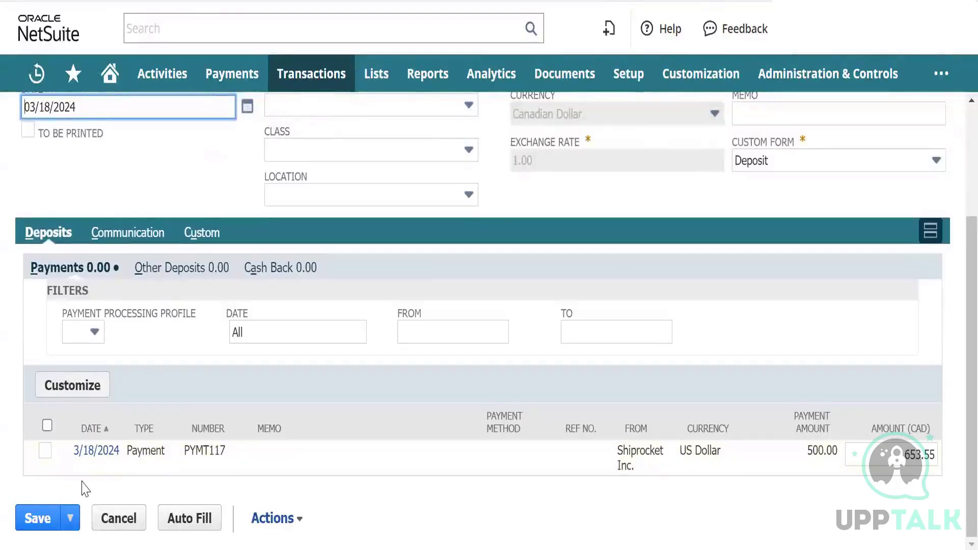
pyautogui.click(44, 451)
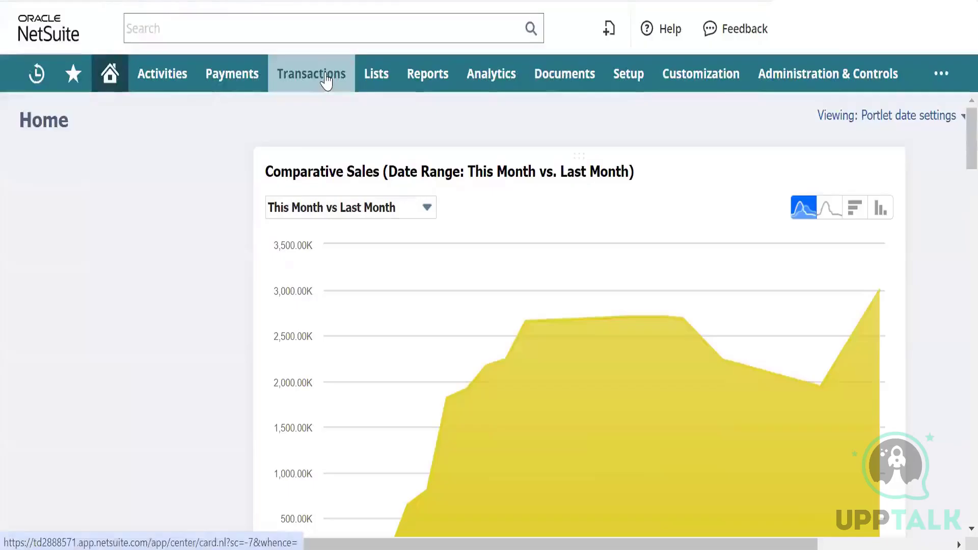
# Select Shiprocket Inc.'s payment PYMT117 on a bank deposit, save the deposit and review the saved record.
pyautogui.moveTo(326, 80)
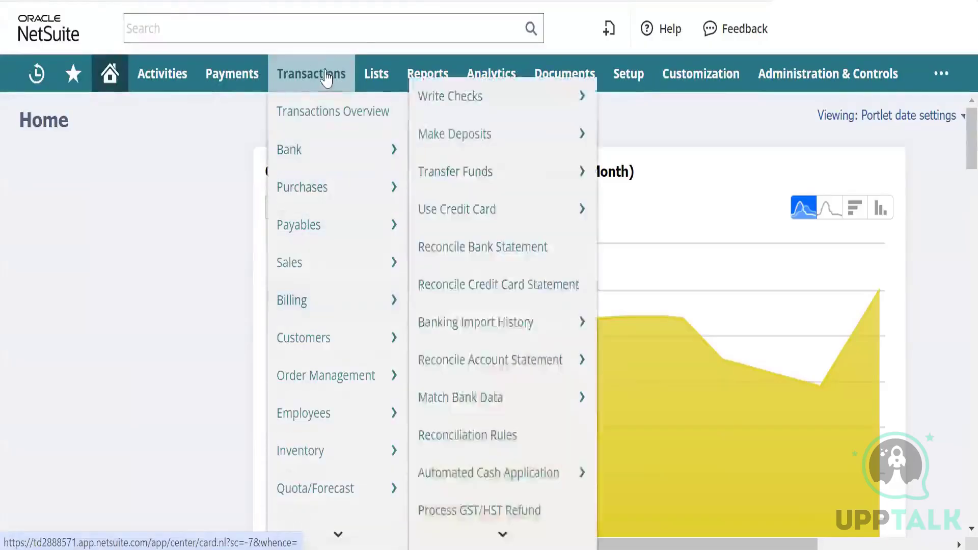
pyautogui.moveTo(314, 153)
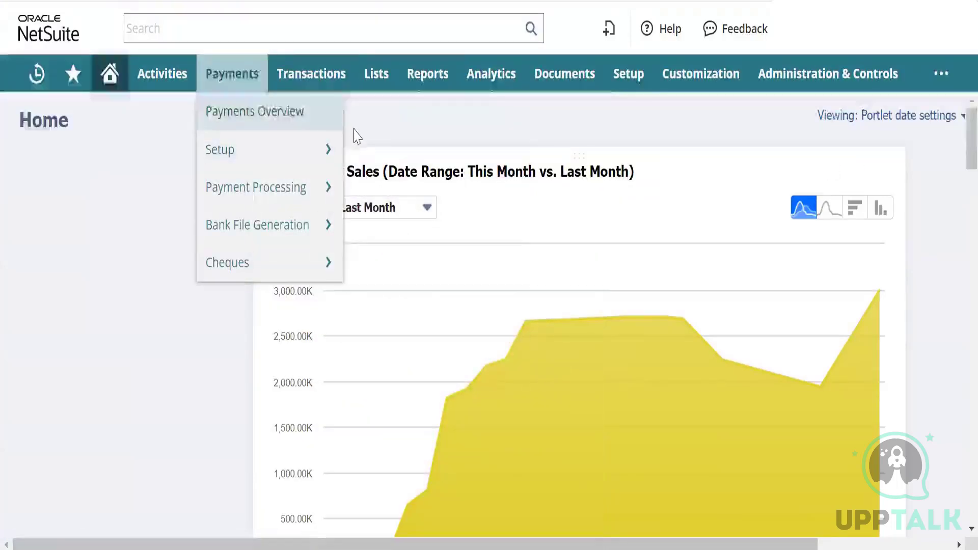
pyautogui.scroll(-2, 214, 306)
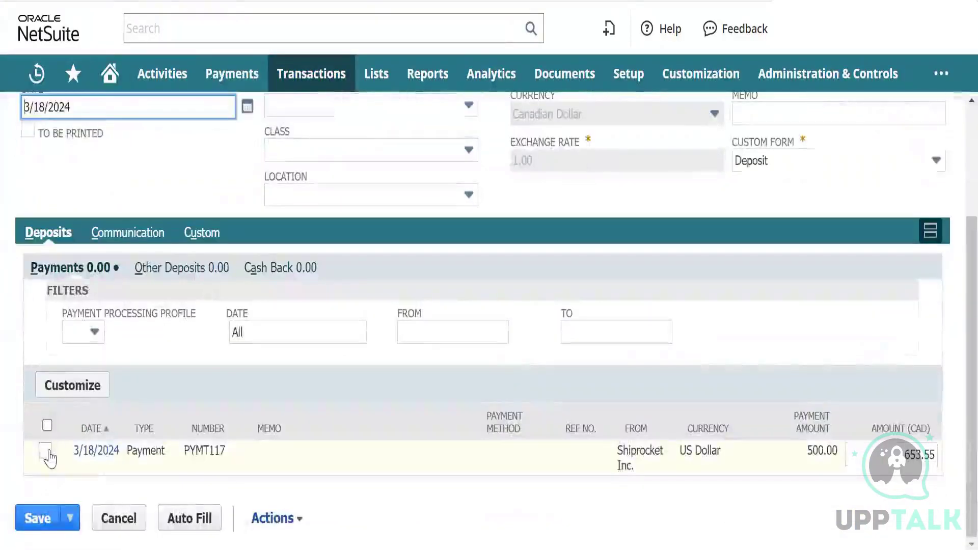
pyautogui.click(45, 450)
pyautogui.scroll(3, 352, 316)
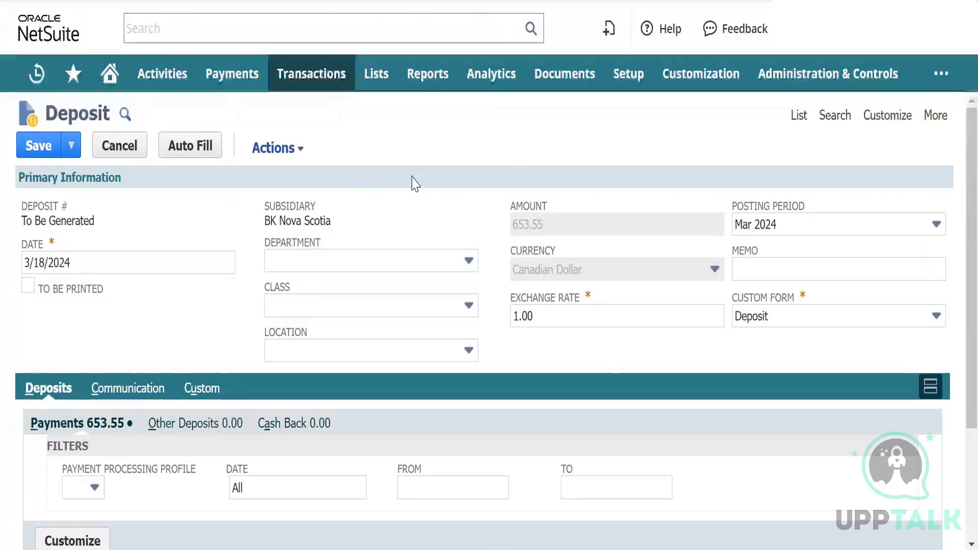
pyautogui.hotkey('alt', 's')
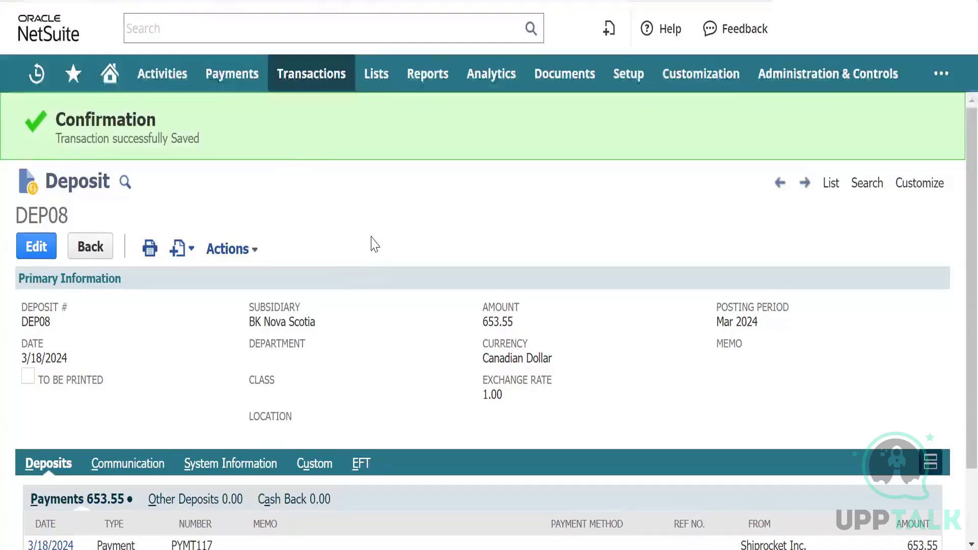
pyautogui.scroll(-2, 380, 302)
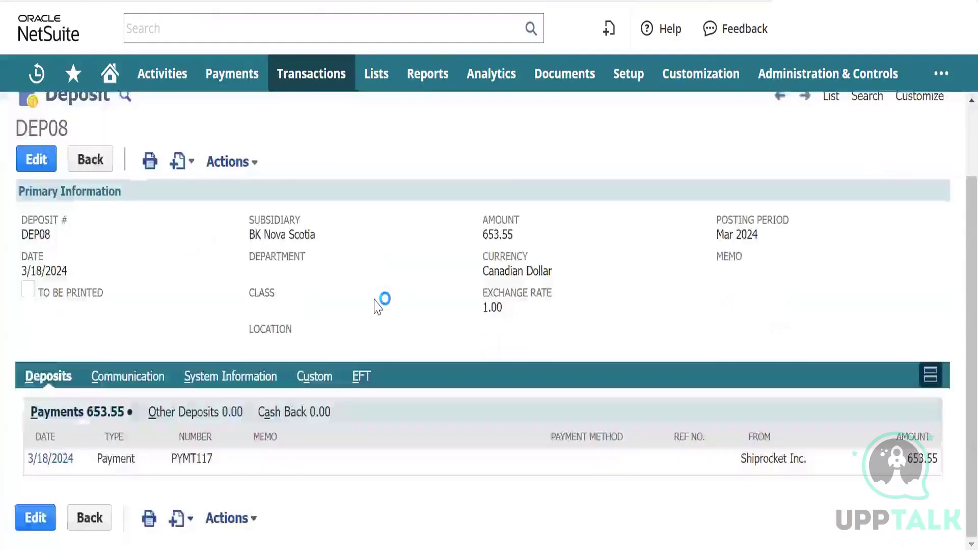
pyautogui.scroll(2, 377, 305)
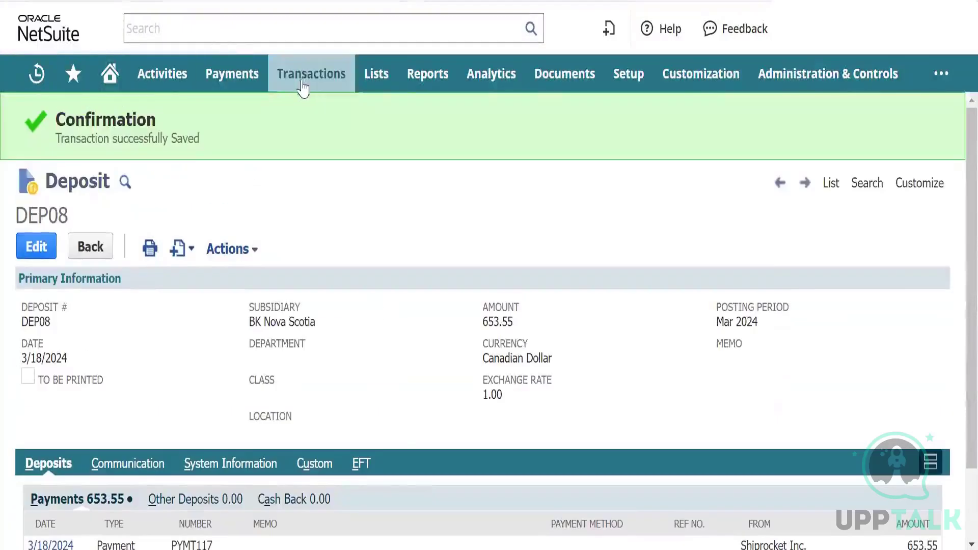
# Open the list of invoices and view Shiprocket Inc.'s invoice INV230.
pyautogui.moveTo(321, 262)
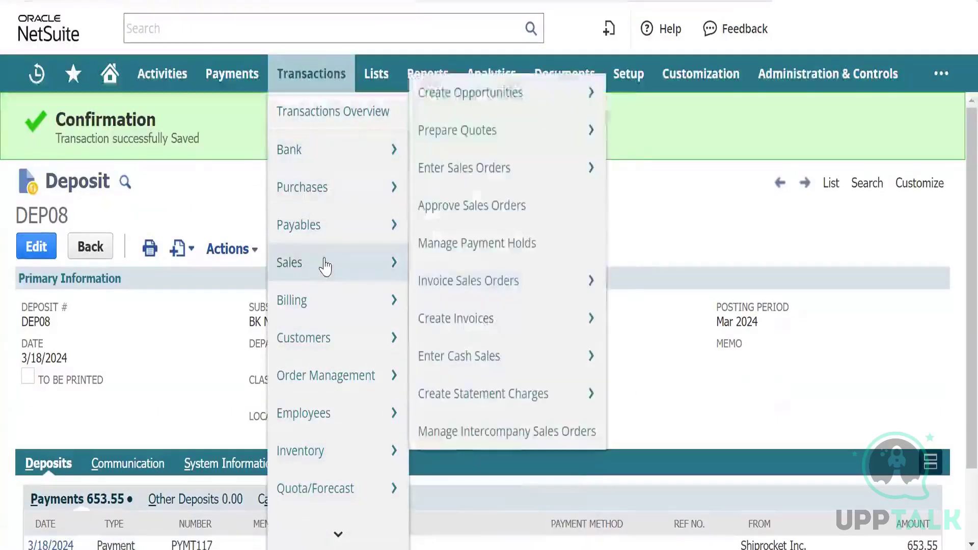
pyautogui.moveTo(462, 270)
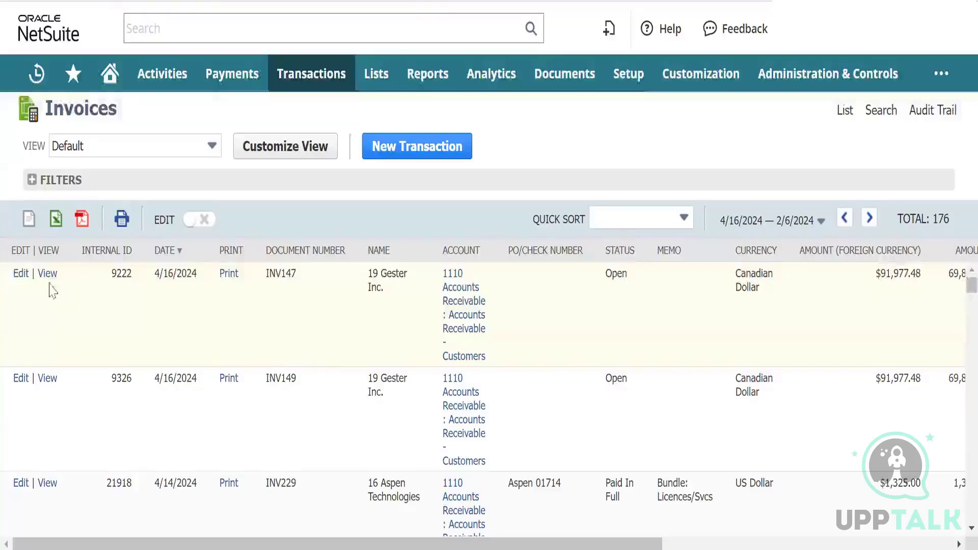
pyautogui.scroll(-1, 136, 324)
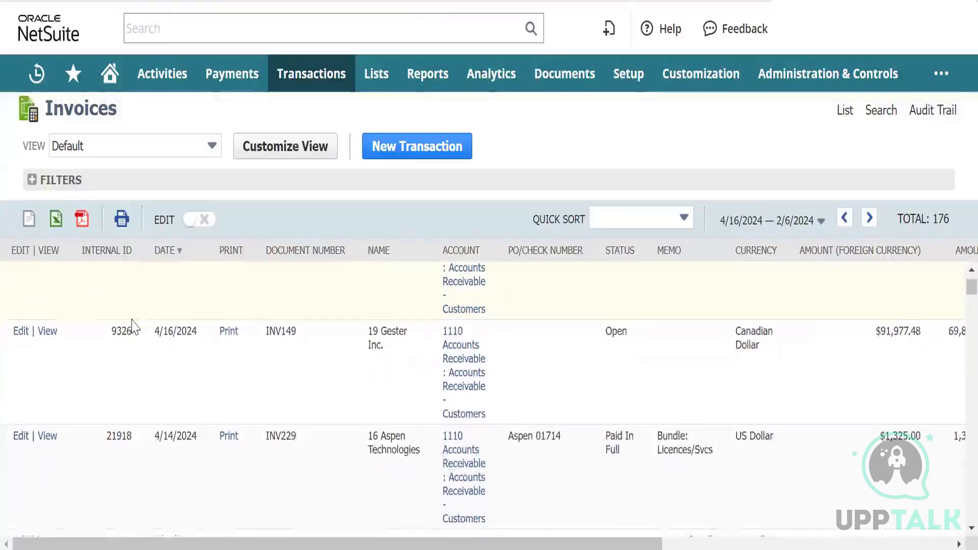
pyautogui.scroll(-5, 133, 326)
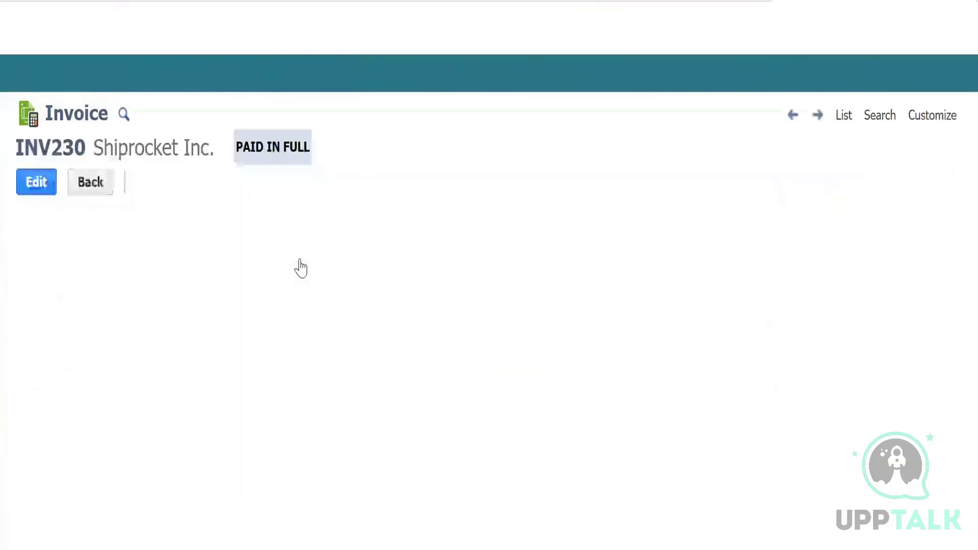
# Examine invoice INV230's amount due and the deposit application and payment among its related records.
pyautogui.scroll(-3, 300, 310)
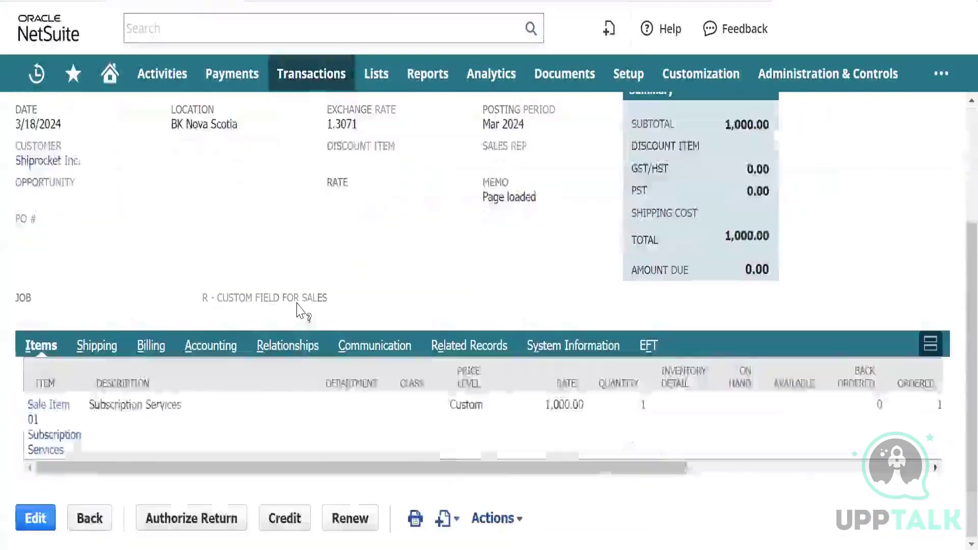
pyautogui.click(473, 351)
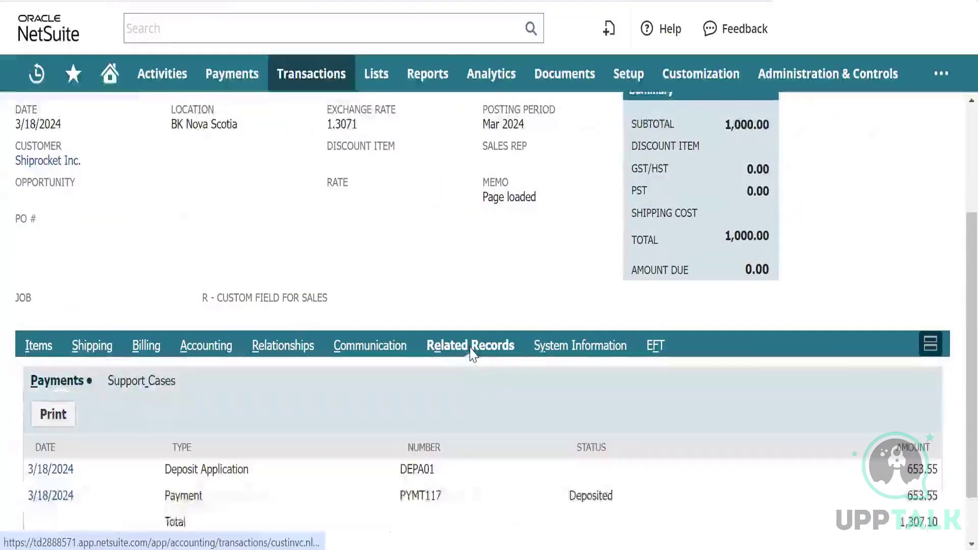
pyautogui.scroll(-1, 246, 314)
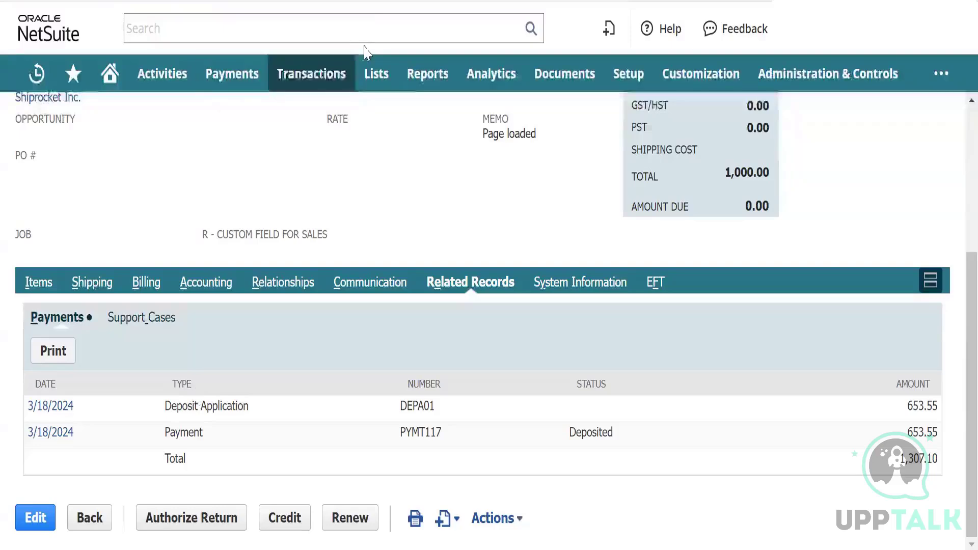
pyautogui.moveTo(311, 81)
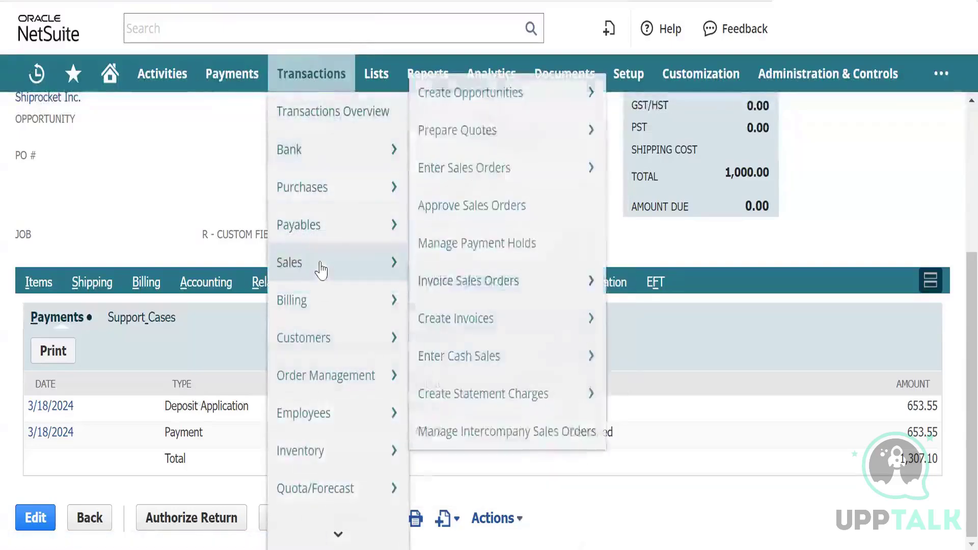
pyautogui.moveTo(332, 340)
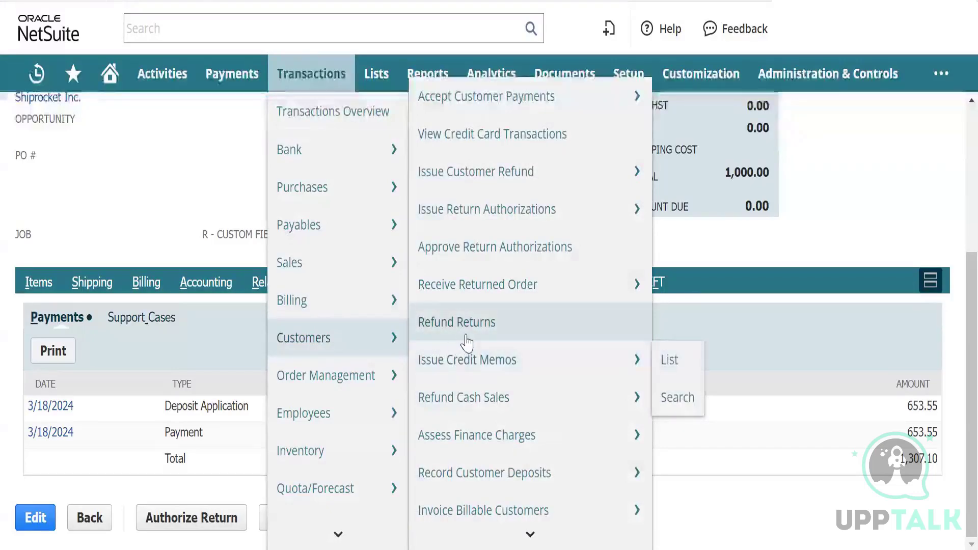
pyautogui.moveTo(334, 262)
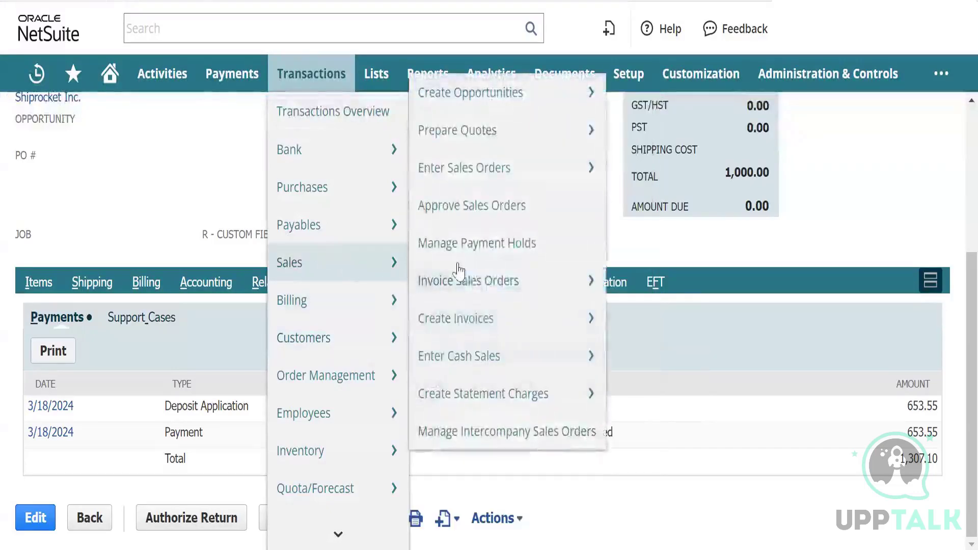
pyautogui.click(502, 322)
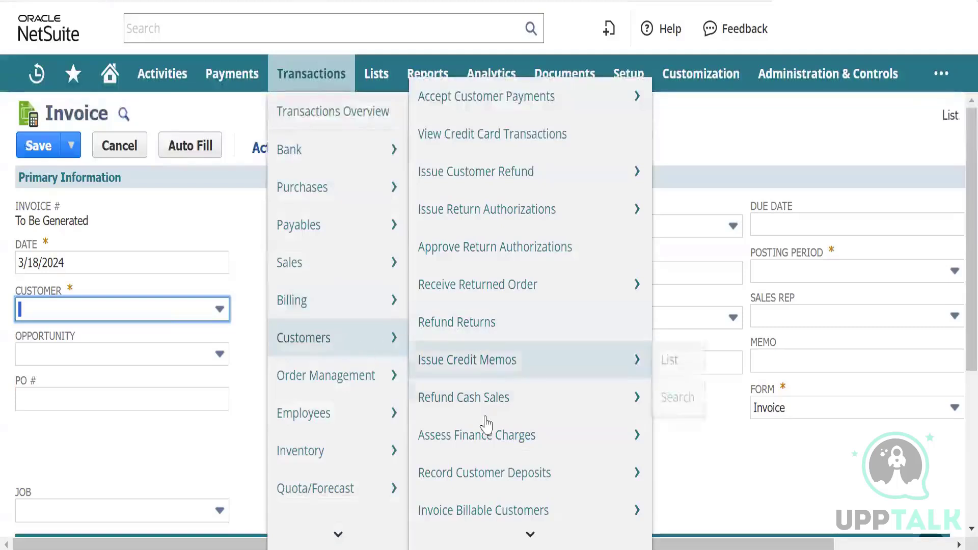
# Start a new customer deposit for Shiprocket Inc., abandoning the blank invoice, and choose the account 100050 HSBC Bank - CAD.
pyautogui.moveTo(546, 478)
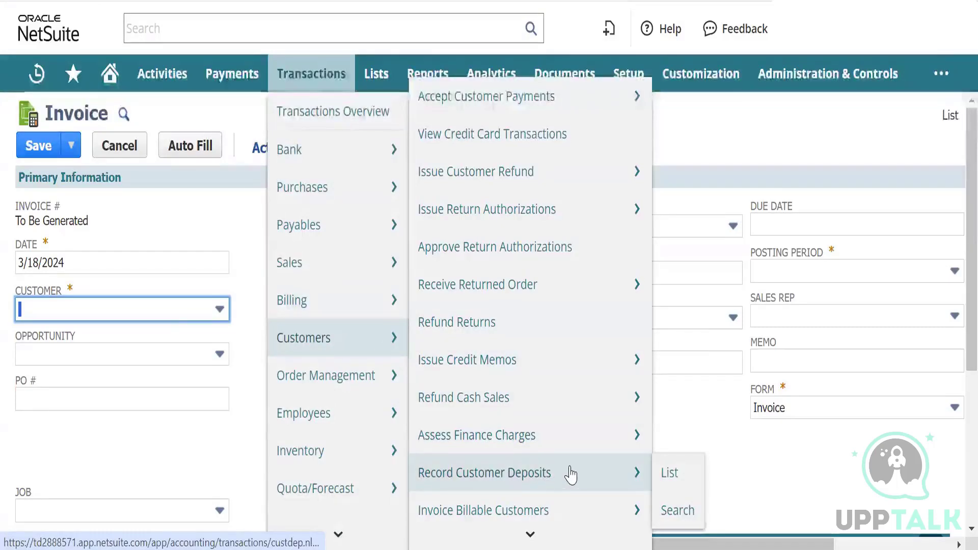
pyautogui.click(571, 474)
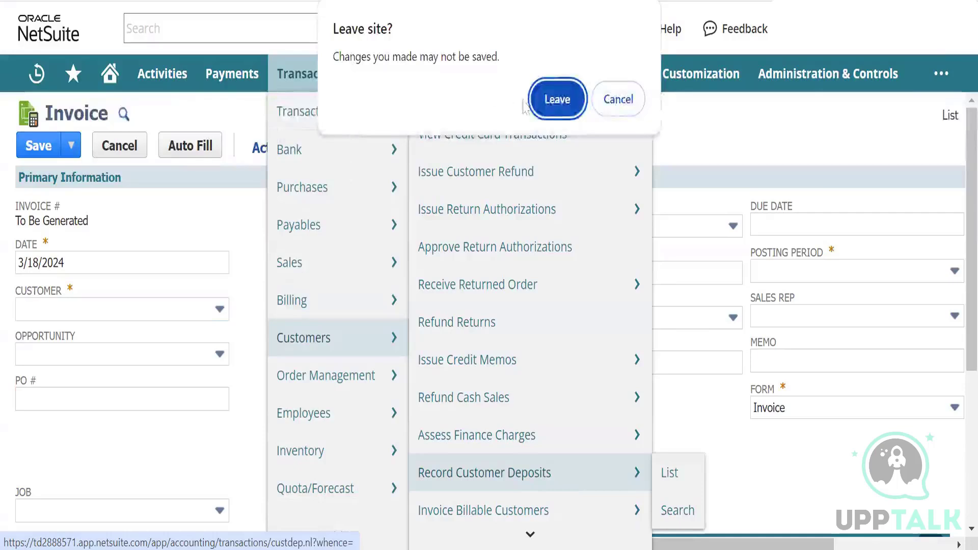
pyautogui.click(553, 102)
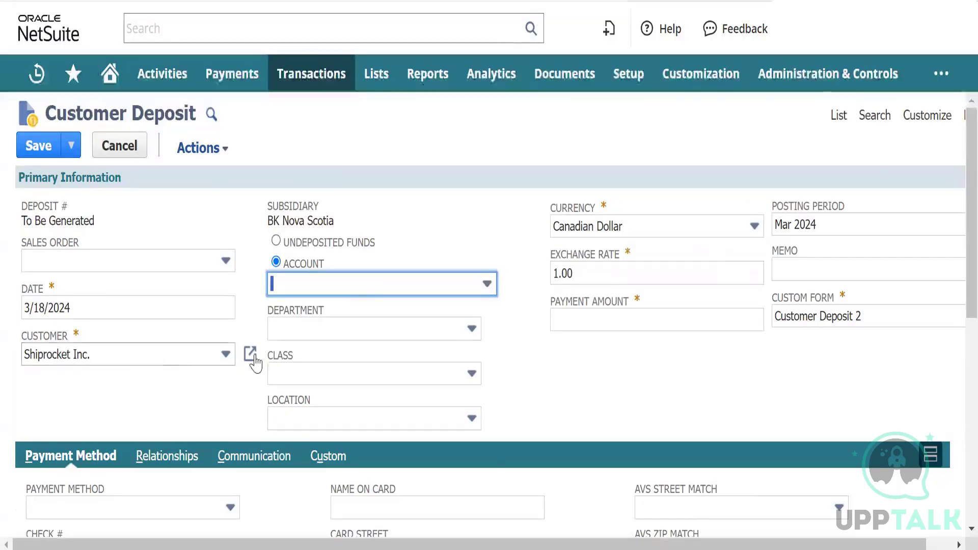
pyautogui.click(360, 284)
pyautogui.scroll(-5, 294, 382)
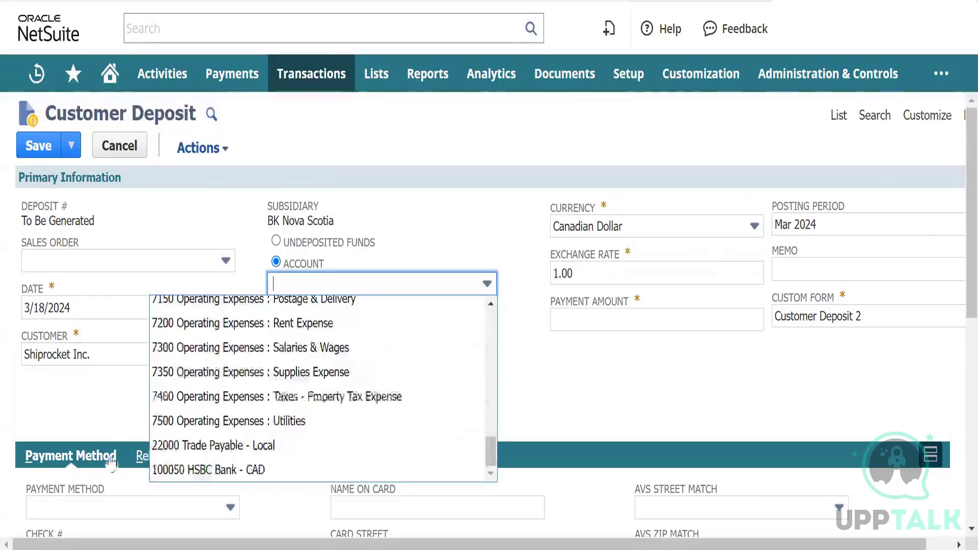
pyautogui.click(240, 469)
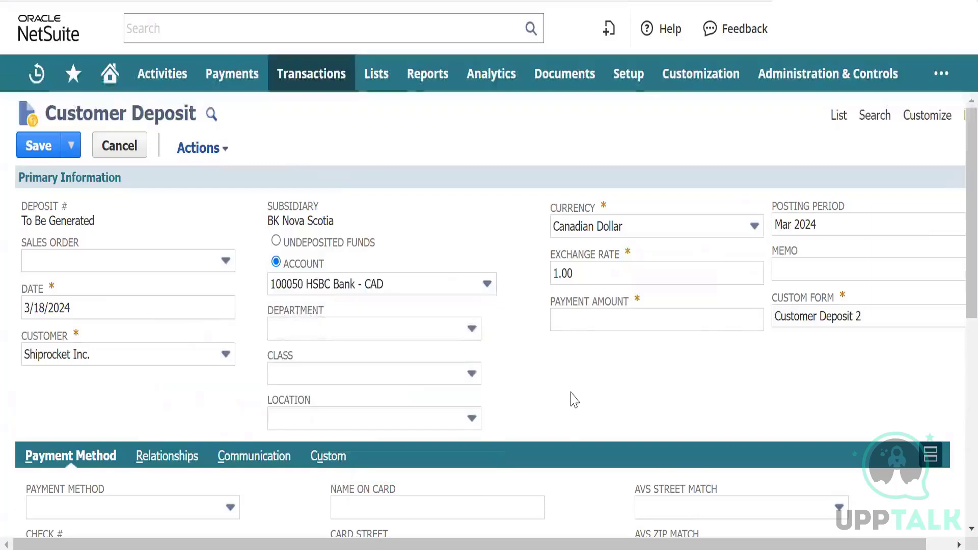
# Set the customer deposit's payment amount to 250.00.
pyautogui.click(564, 319)
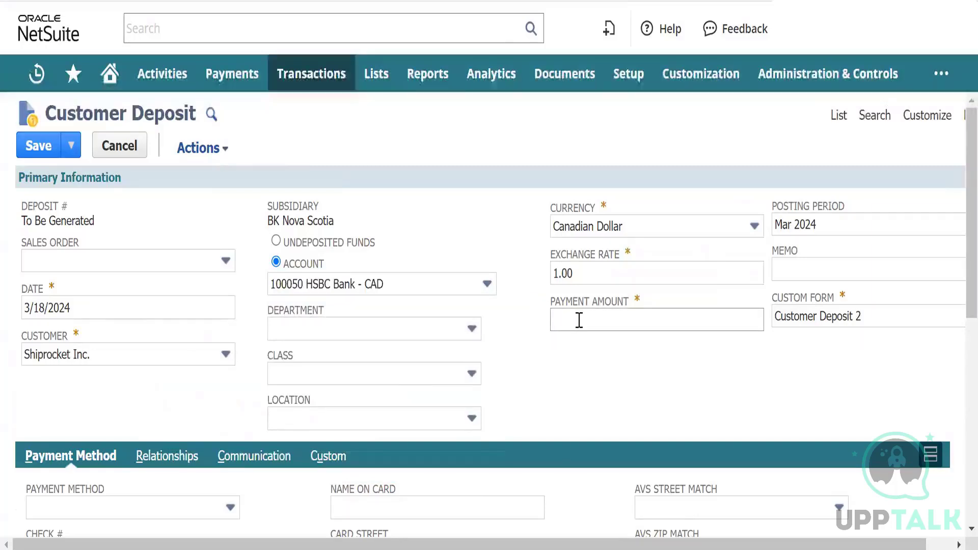
pyautogui.click(579, 320)
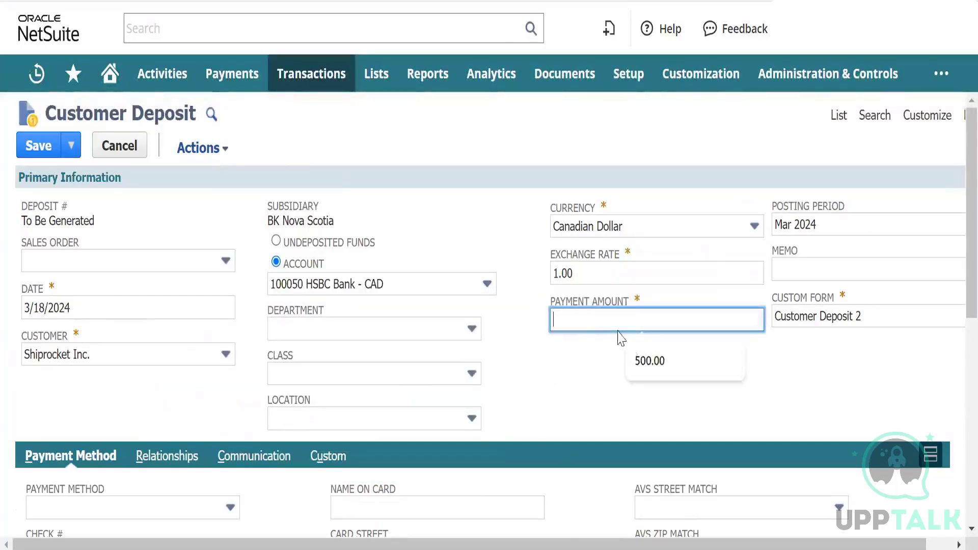
pyautogui.write('250')
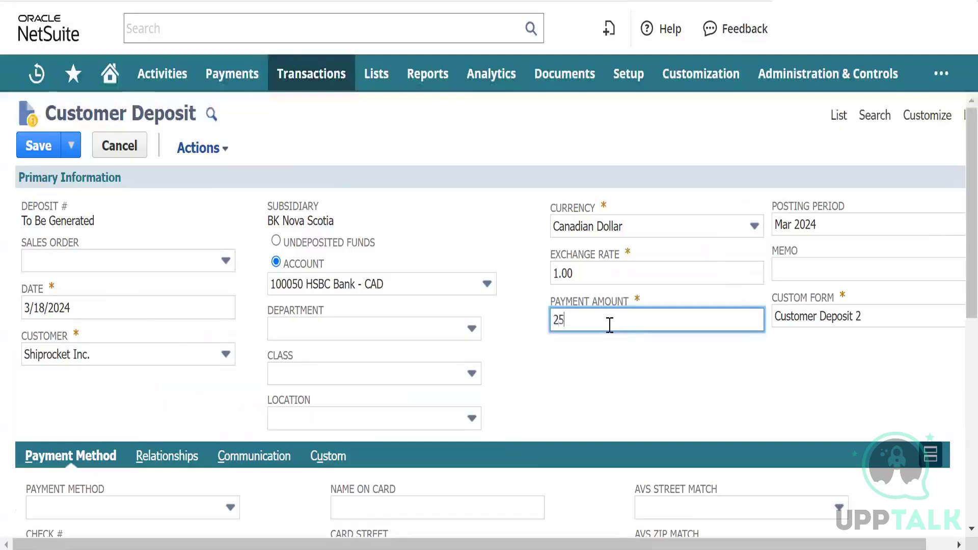
pyautogui.press('Tab')
pyautogui.click(579, 386)
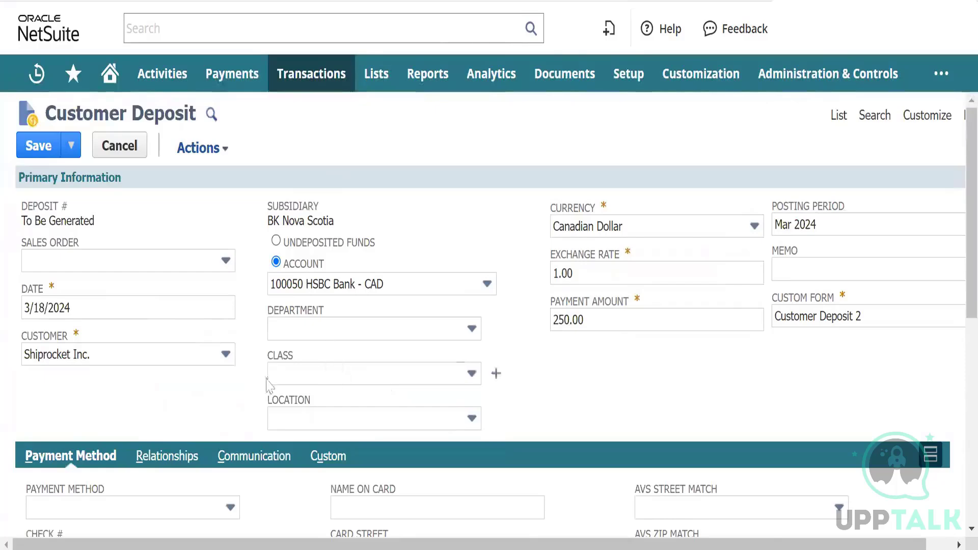
# Check the customer deposit's remaining fields, leave the sales order blank and save the deposit.
pyautogui.scroll(-2, 242, 397)
pyautogui.scroll(-3, 245, 395)
pyautogui.scroll(5, 246, 393)
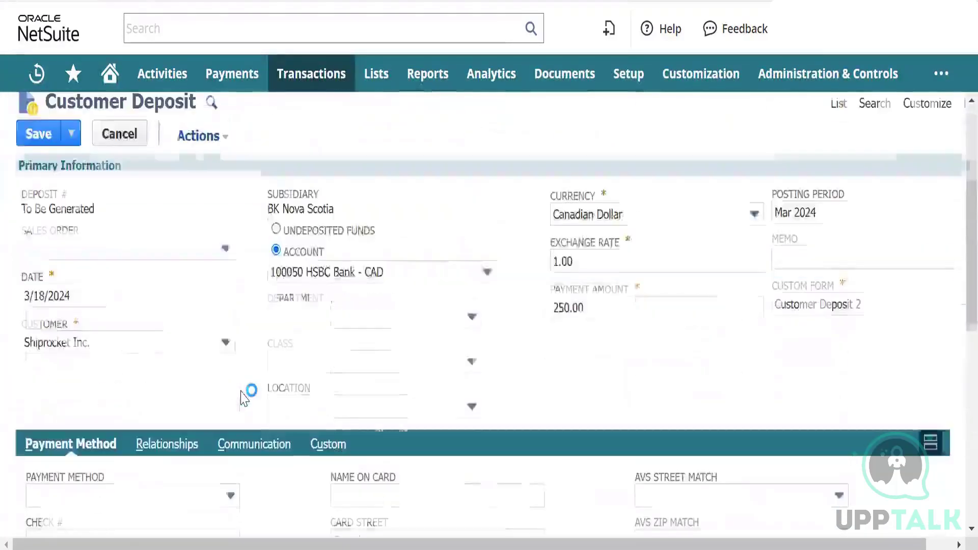
pyautogui.scroll(-1, 246, 391)
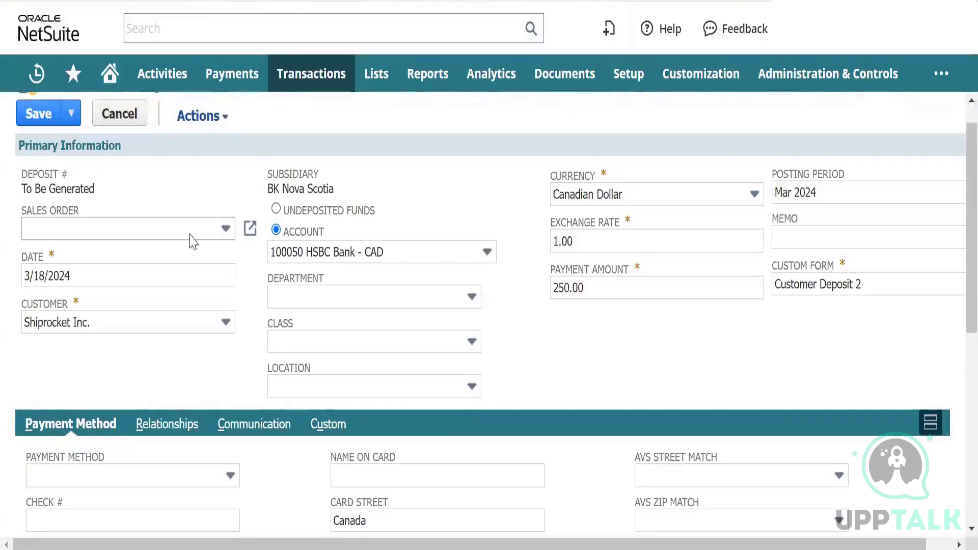
pyautogui.click(166, 230)
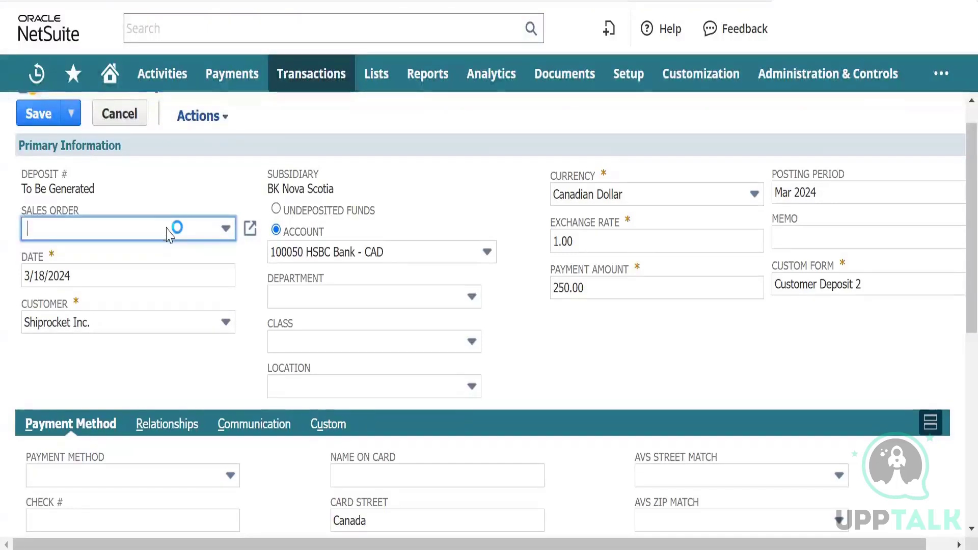
pyautogui.scroll(-8, 263, 385)
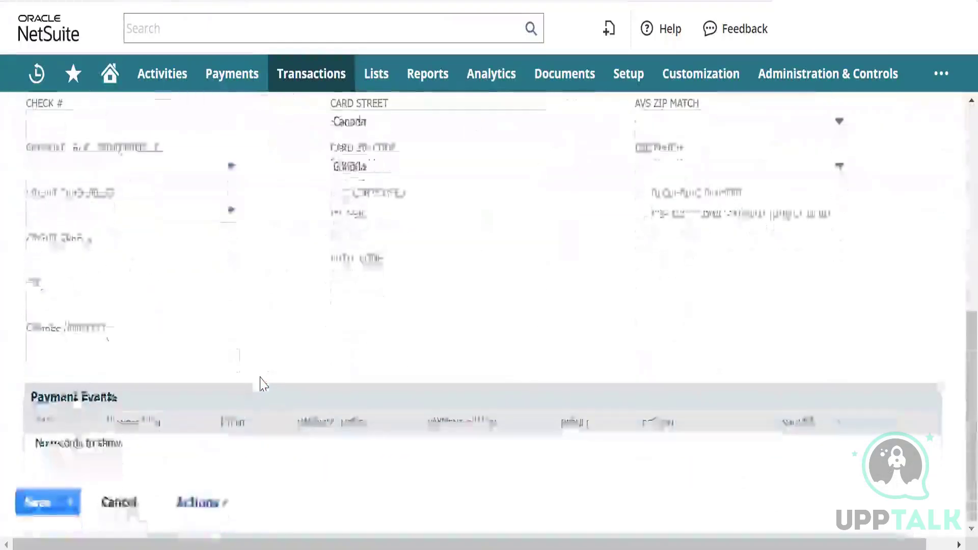
pyautogui.scroll(3, 264, 384)
pyautogui.scroll(6, 264, 385)
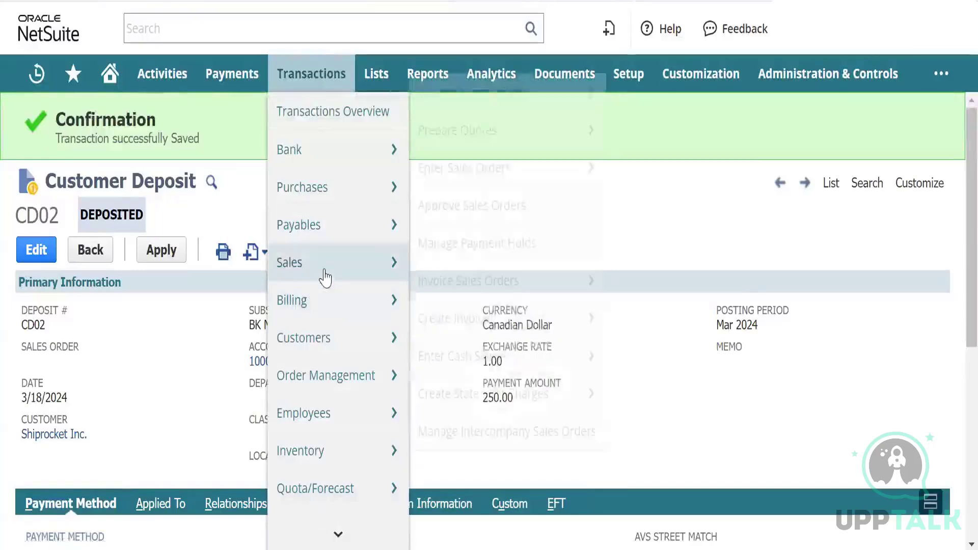
# Open a blank invoice form in a new browser tab, separate from the saved customer deposit.
pyautogui.moveTo(377, 302)
pyautogui.moveTo(356, 263)
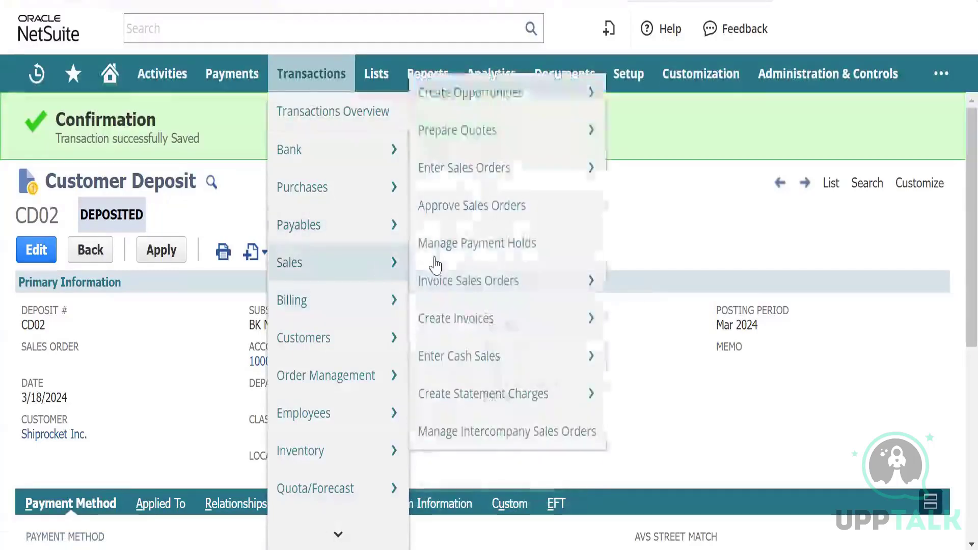
pyautogui.moveTo(501, 331)
pyautogui.rightClick(509, 128)
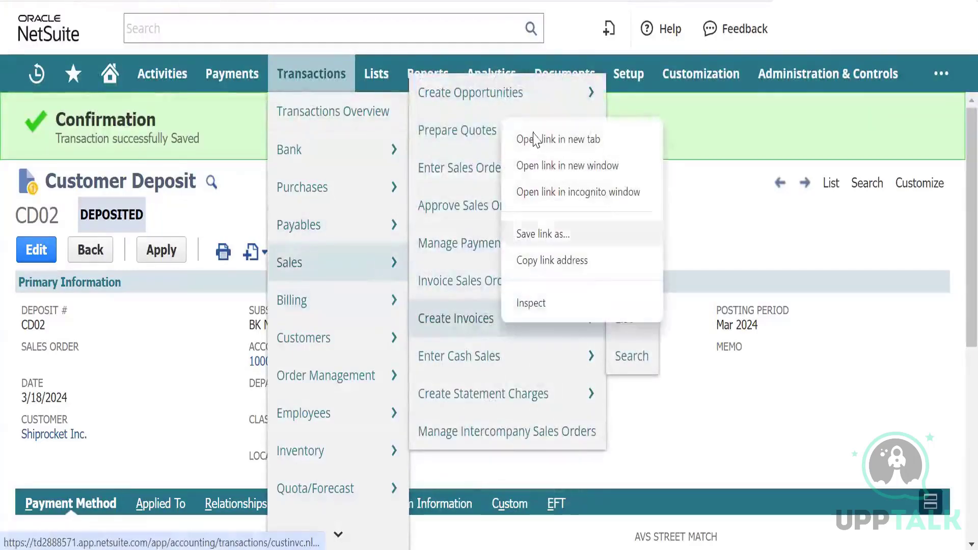
pyautogui.click(549, 134)
pyautogui.click(456, 318)
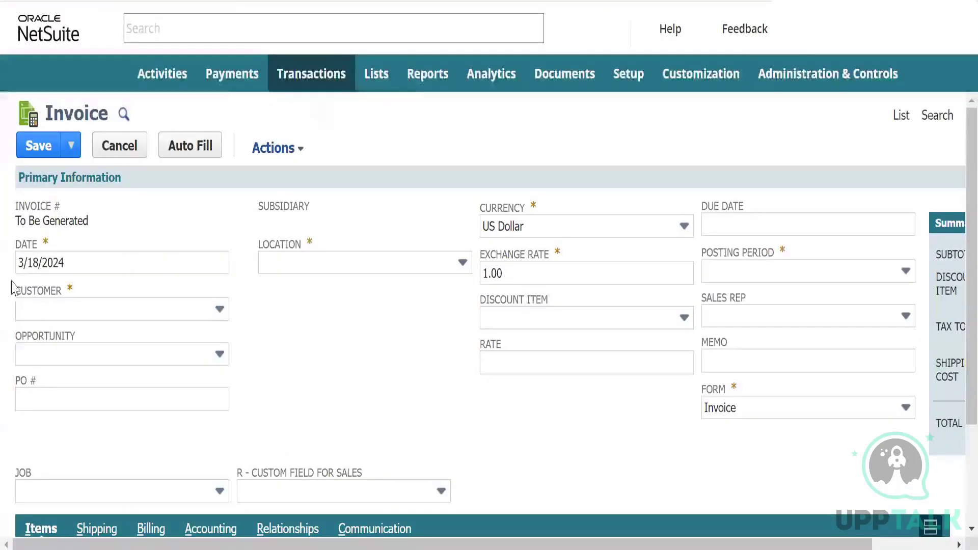
# Set the invoice's customer to Shiprocket Inc. and its location to BK Nova Scotia.
pyautogui.click(64, 312)
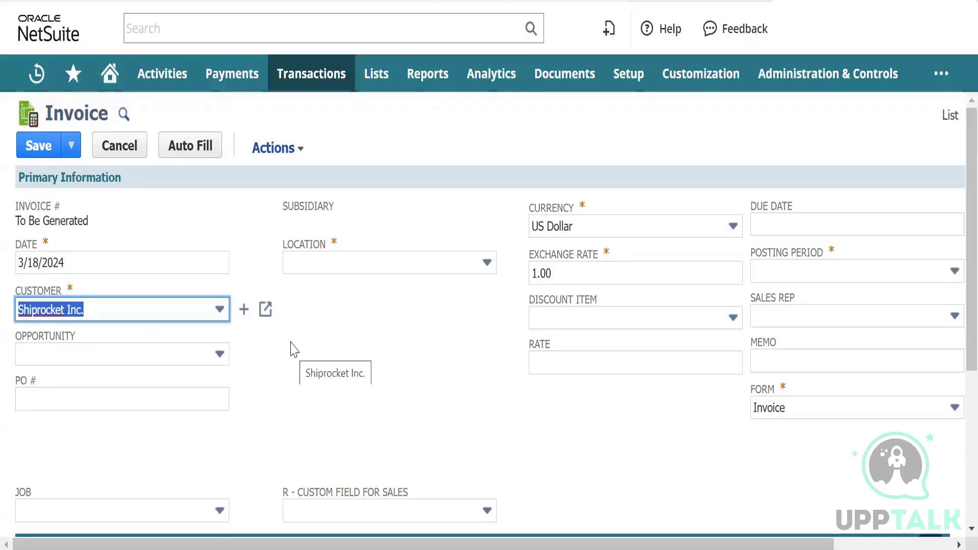
pyautogui.press('Tab')
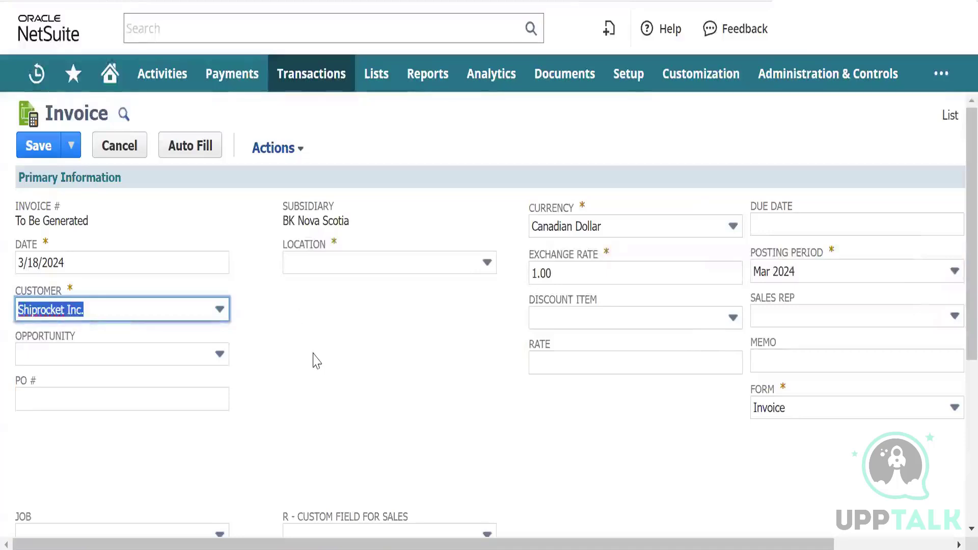
pyautogui.click(353, 263)
pyautogui.click(308, 337)
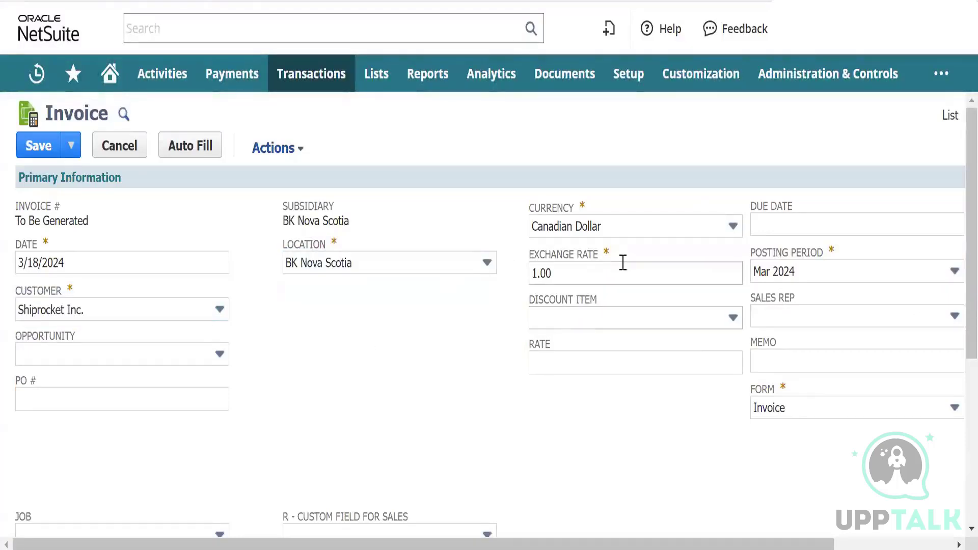
# Enter Sale Item 01 Subscription Services as an invoice line with a rate of 250.00 and quantity 1.
pyautogui.scroll(-5, 374, 400)
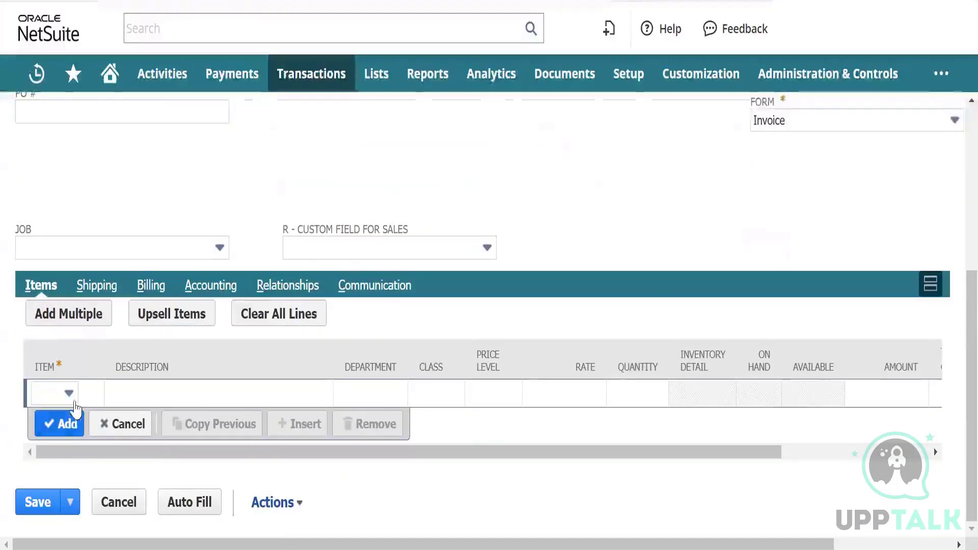
pyautogui.click(69, 395)
pyautogui.write('Sale I')
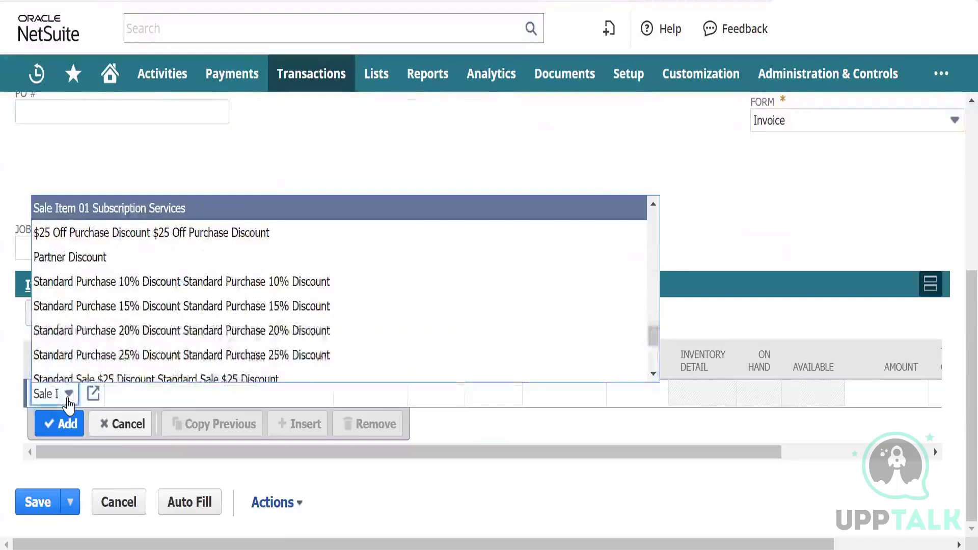
pyautogui.press('Tab')
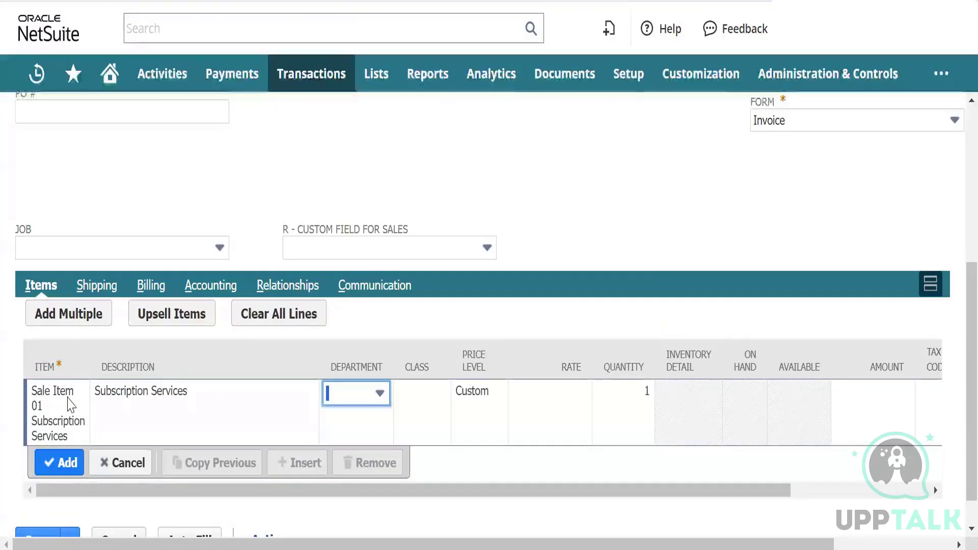
pyautogui.press('Tab')
pyautogui.press('Tab')
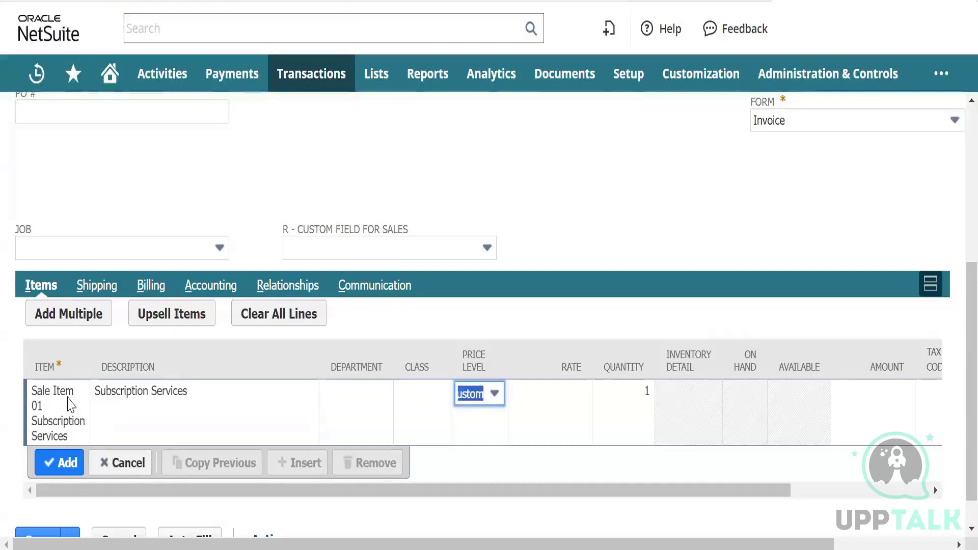
pyautogui.press('Tab')
pyautogui.write('250')
pyautogui.press('Tab')
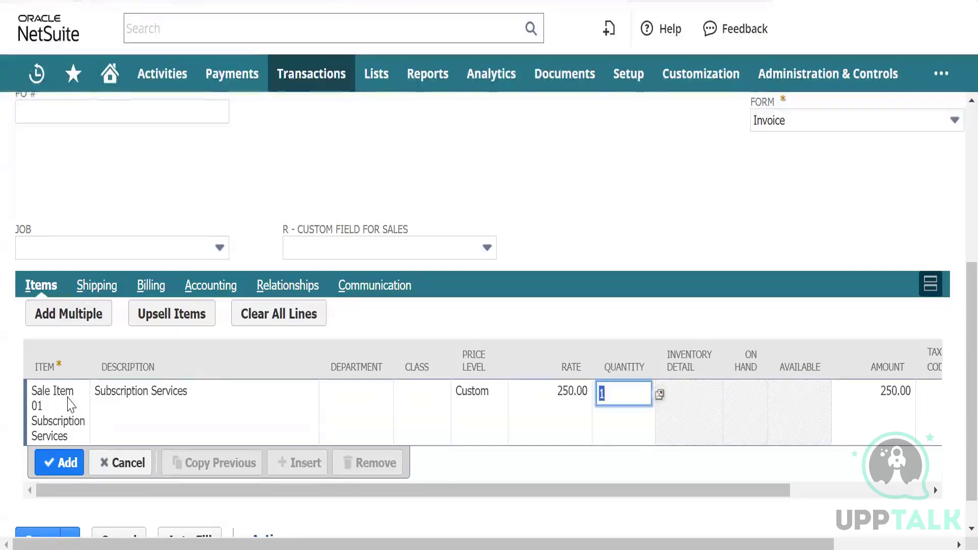
pyautogui.press('Tab')
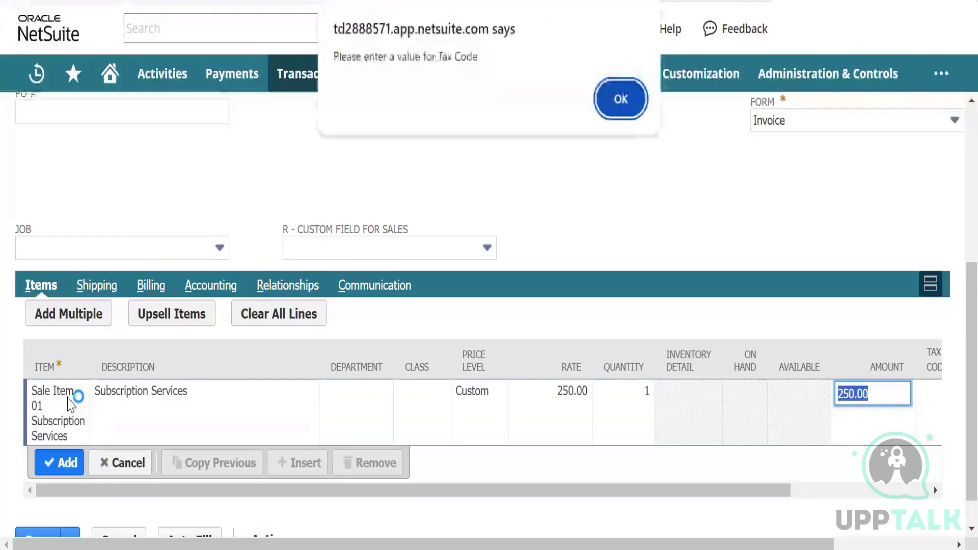
# Set the subscription line's tax code to CA-PST-NS and add the line to the invoice.
pyautogui.click(618, 100)
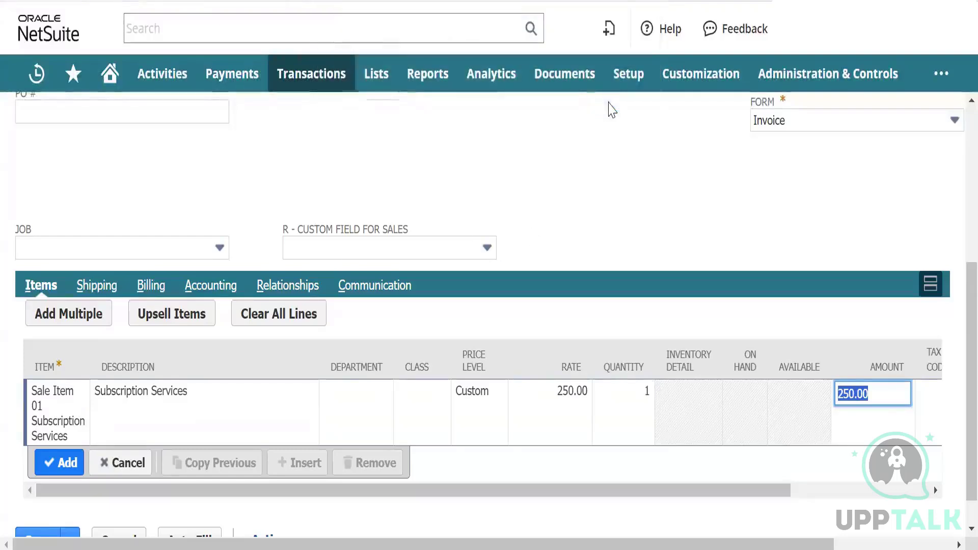
pyautogui.press('Down')
pyautogui.press('Down')
pyautogui.press('Down')
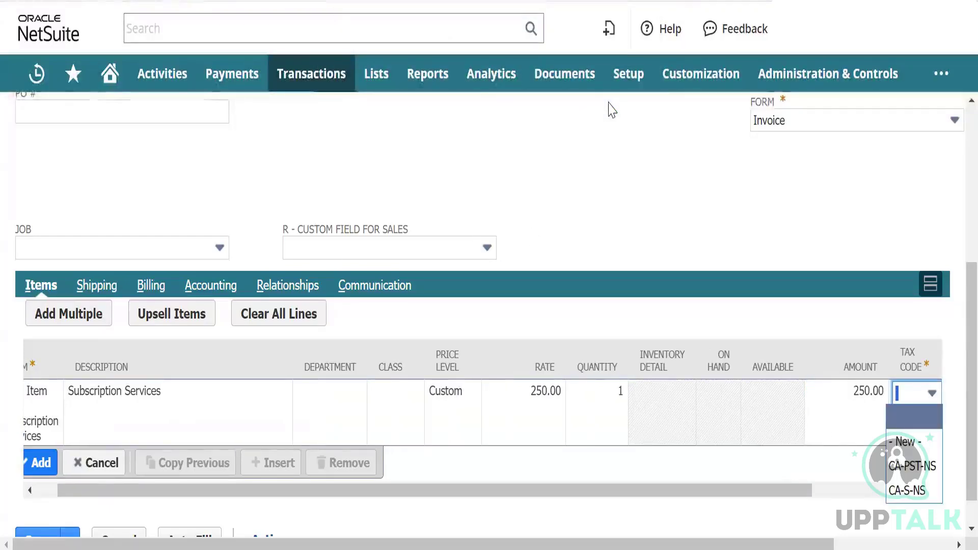
pyautogui.press('Tab')
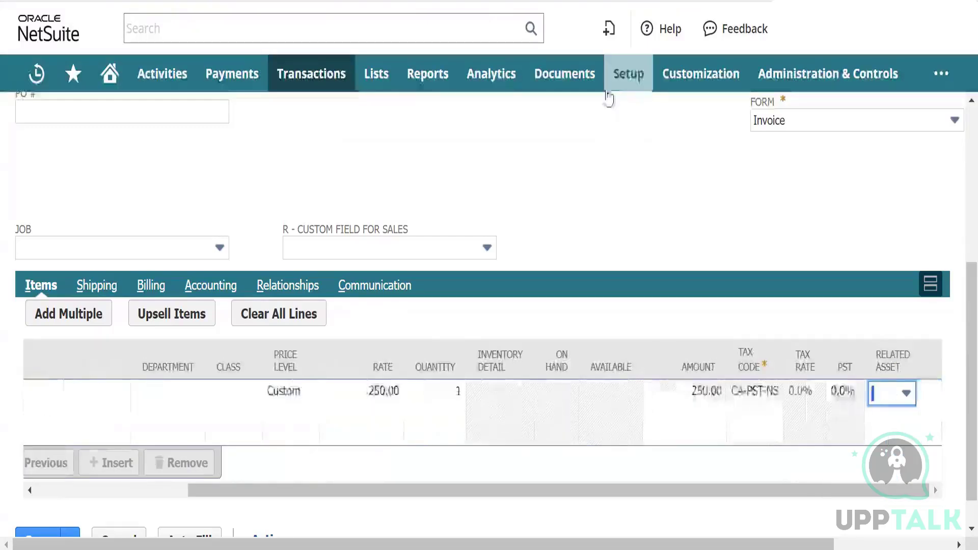
pyautogui.click(142, 401)
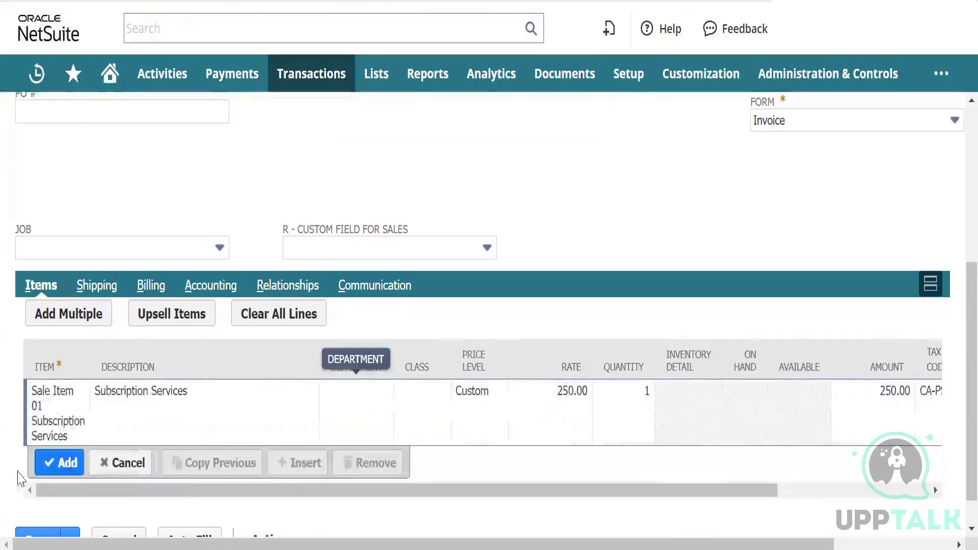
pyautogui.click(62, 464)
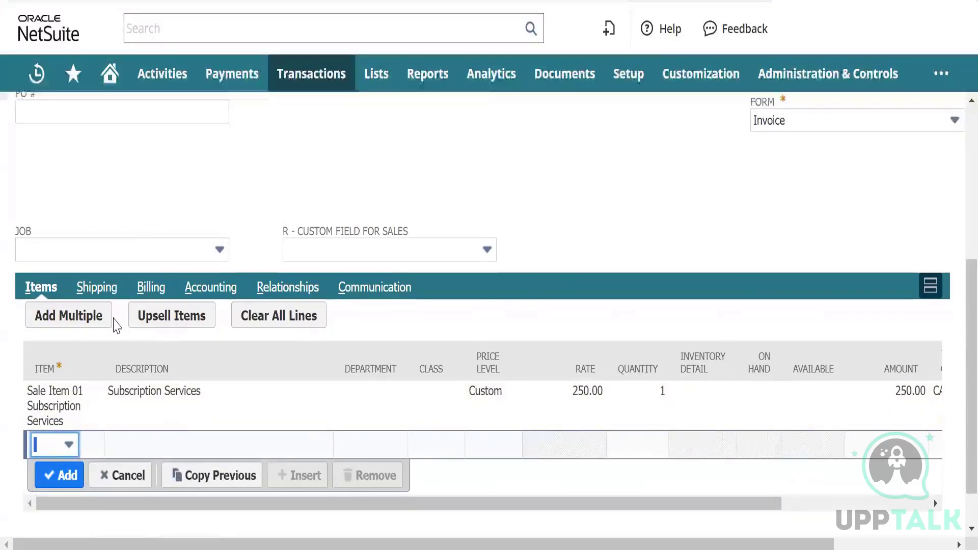
# Open a deposit application form from the saved 250.00 customer deposit for Shiprocket Inc.
pyautogui.scroll(-1, 34, 509)
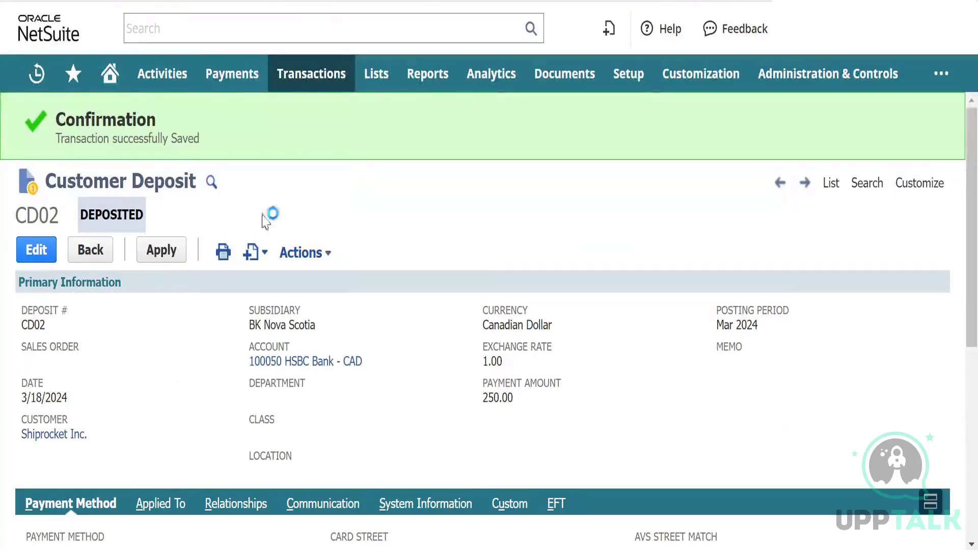
pyautogui.moveTo(306, 87)
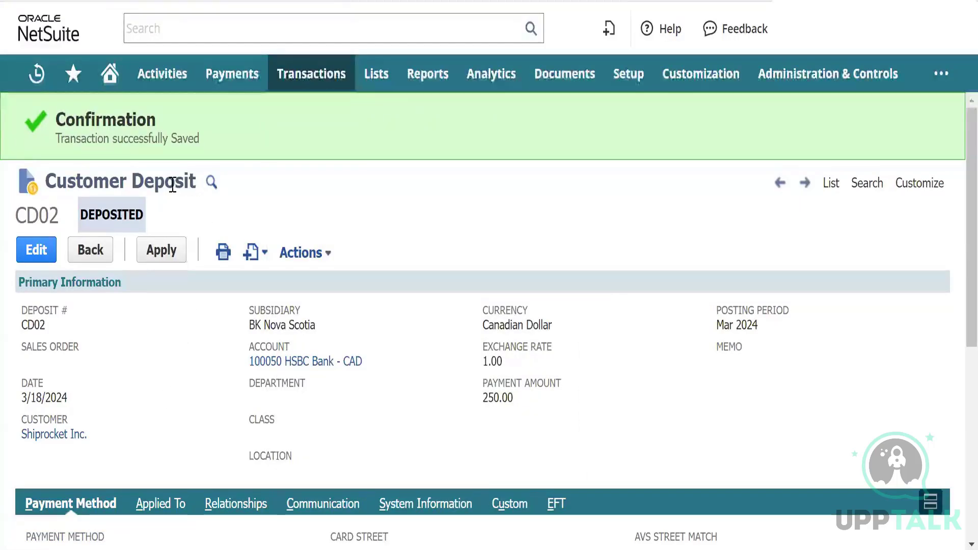
pyautogui.click(162, 250)
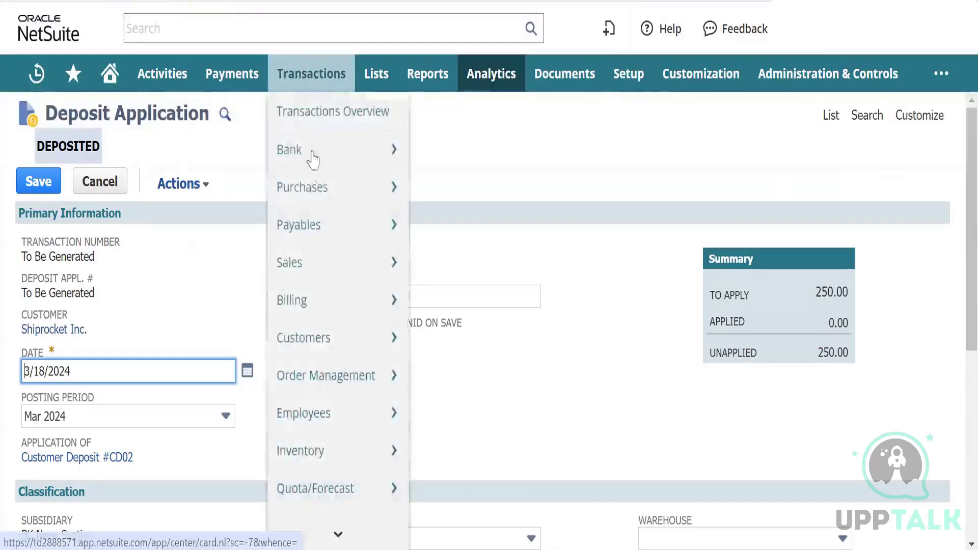
# Apply the customer deposit to the 3/18/2024 invoice for 250.00 and save the deposit application.
pyautogui.moveTo(319, 164)
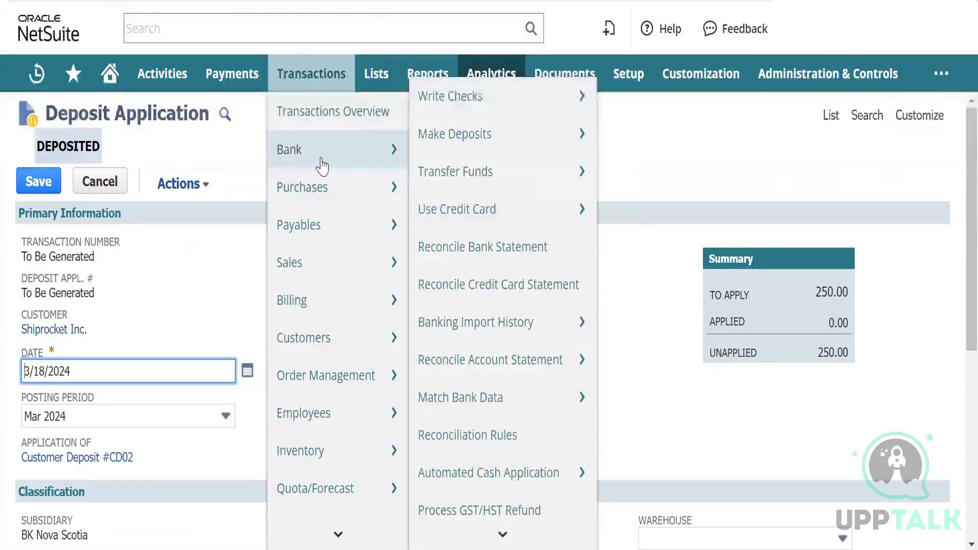
pyautogui.moveTo(327, 340)
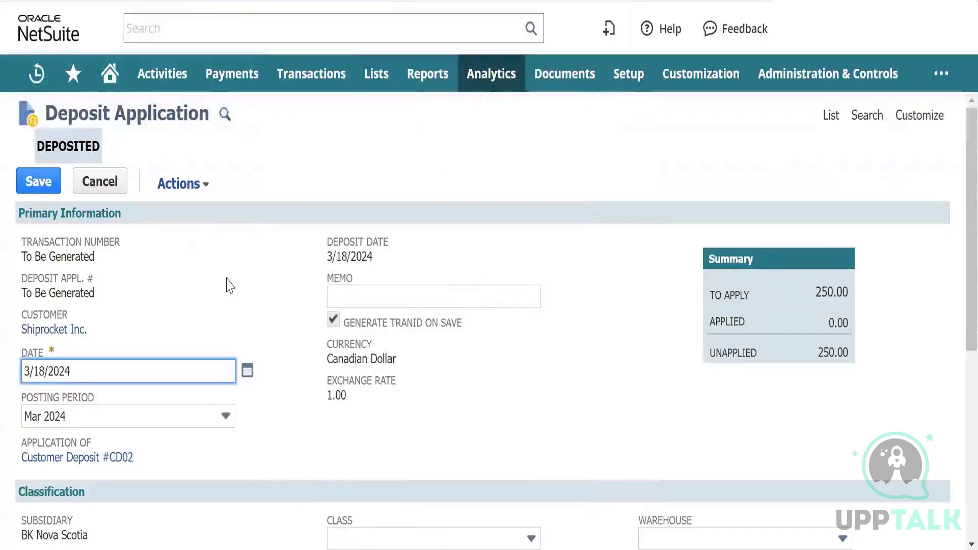
pyautogui.scroll(-1, 214, 267)
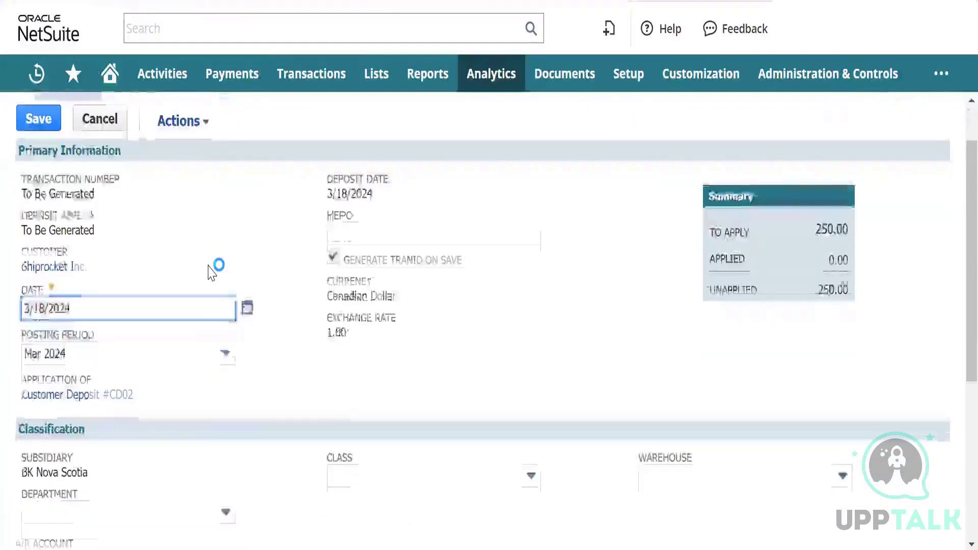
pyautogui.scroll(-1, 211, 273)
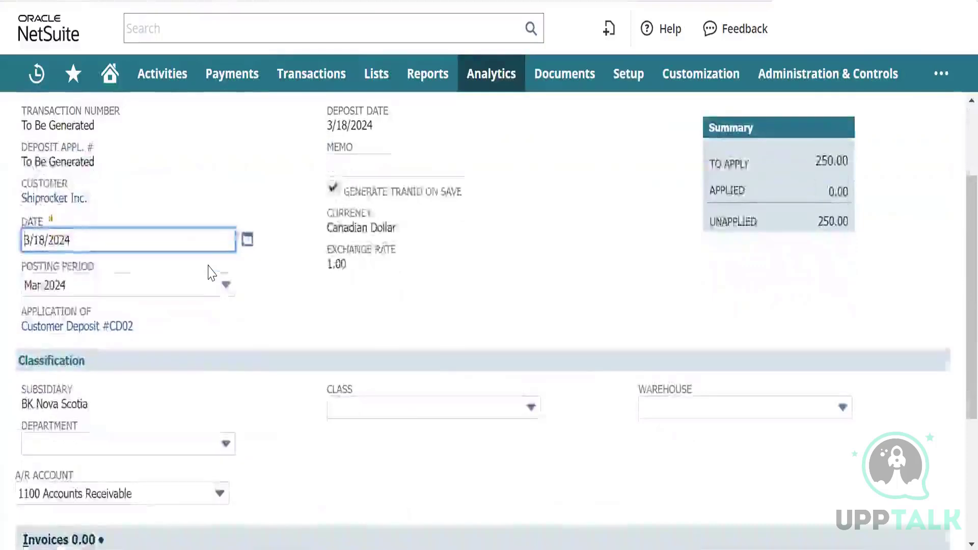
pyautogui.scroll(1, 211, 272)
pyautogui.scroll(-4, 212, 273)
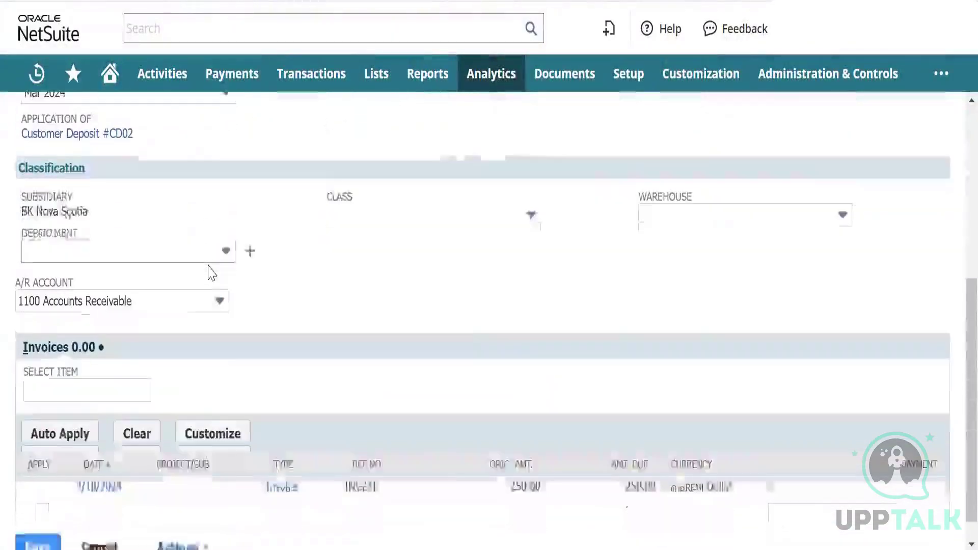
pyautogui.scroll(-1, 211, 273)
pyautogui.scroll(4, 216, 267)
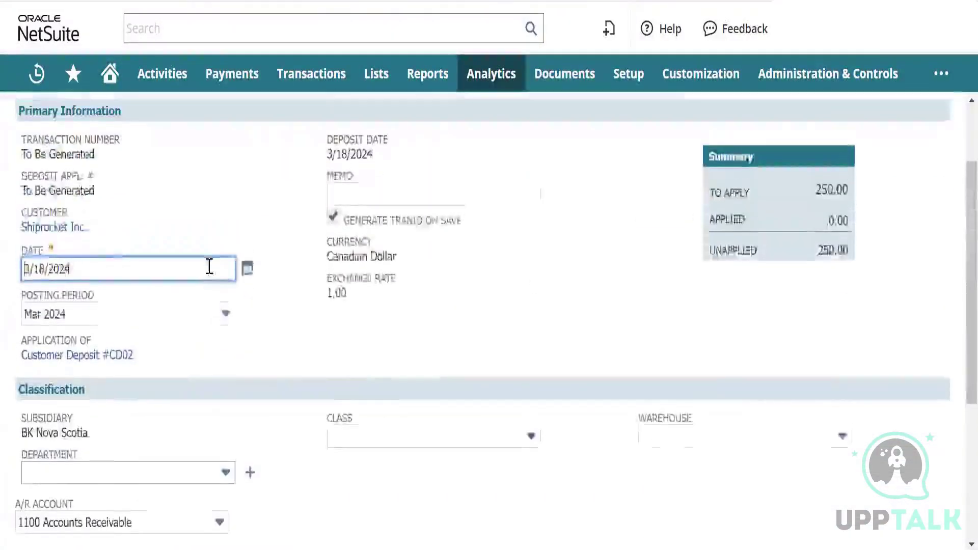
pyautogui.scroll(2, 209, 266)
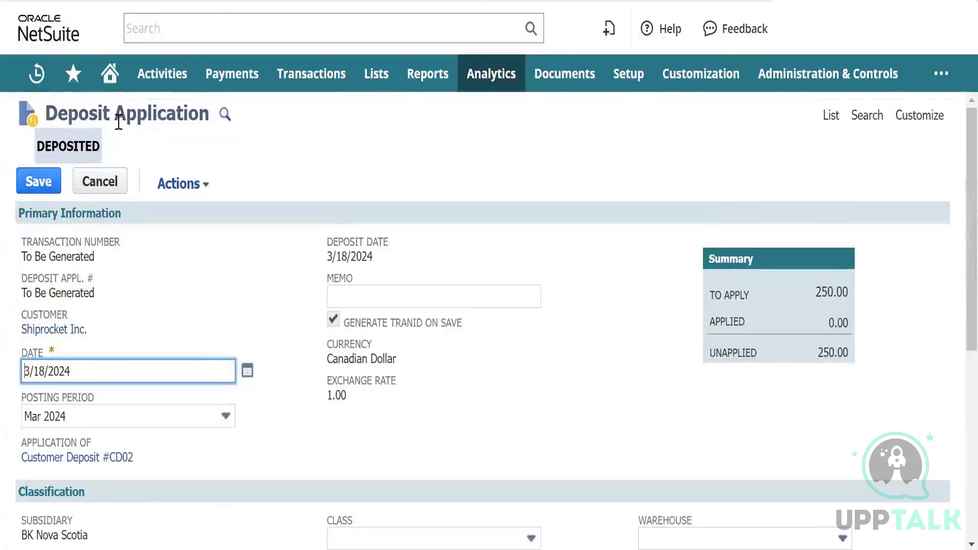
pyautogui.scroll(-5, 183, 264)
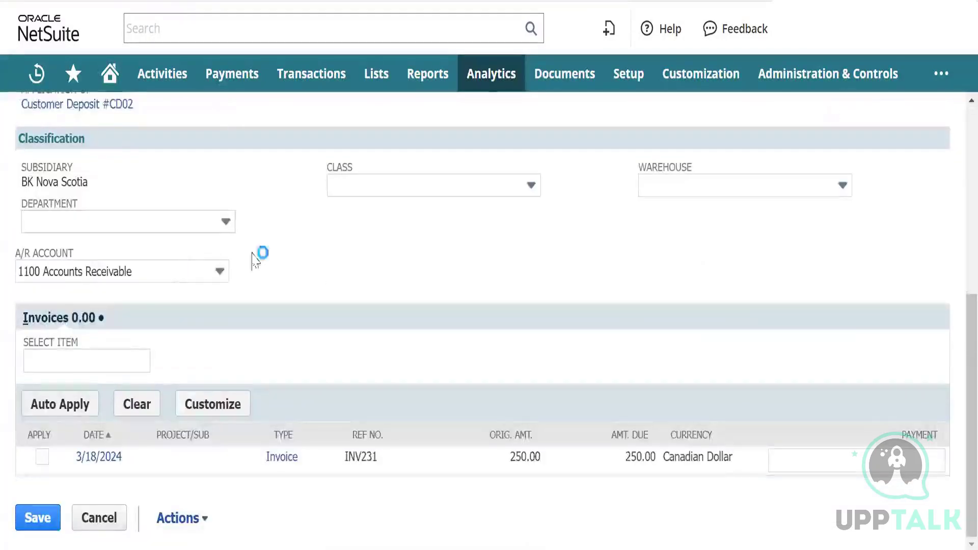
pyautogui.click(43, 459)
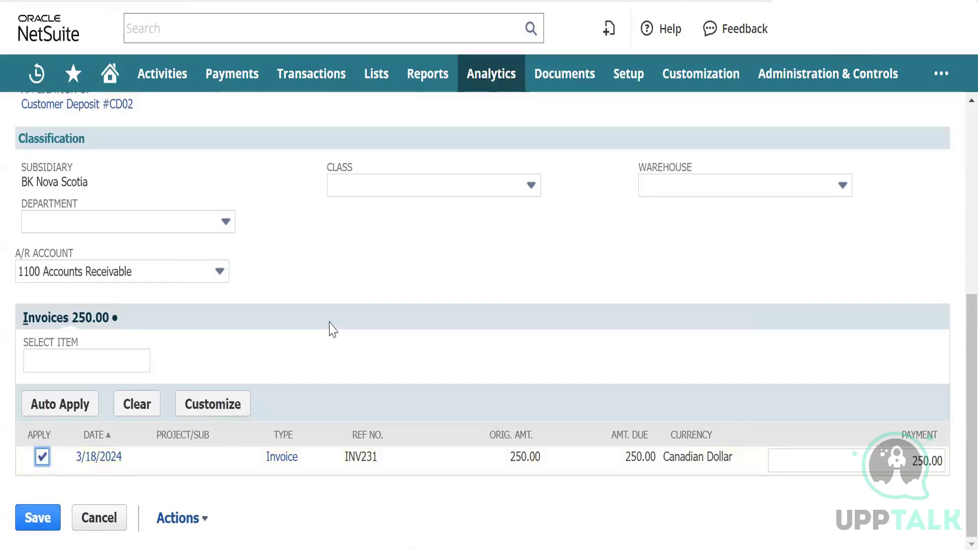
pyautogui.scroll(7, 327, 299)
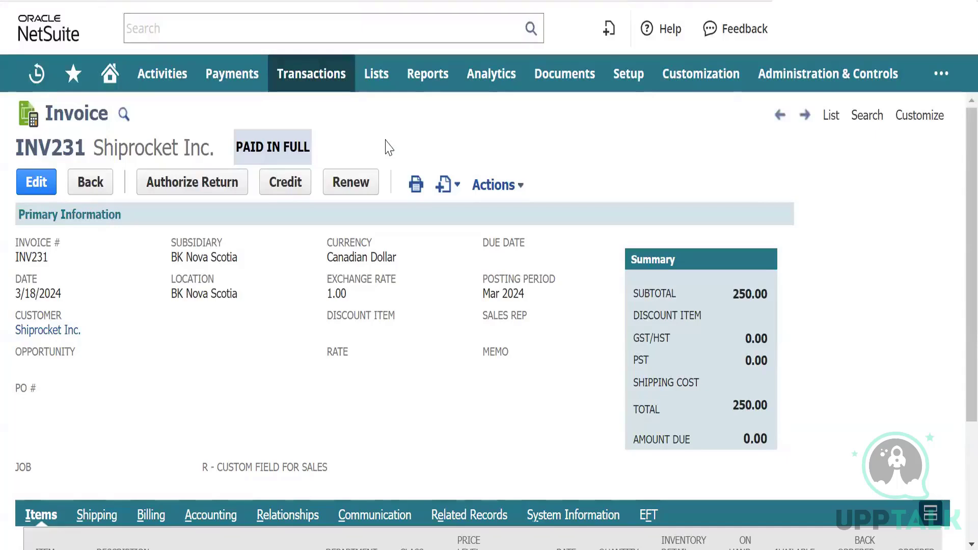
# Open a blank form for accepting a customer payment.
pyautogui.moveTo(308, 80)
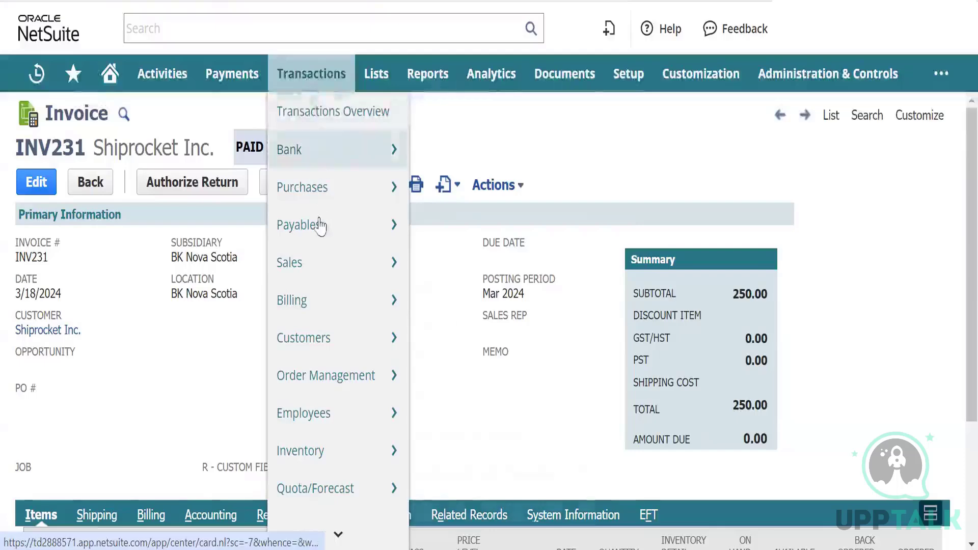
pyautogui.moveTo(324, 265)
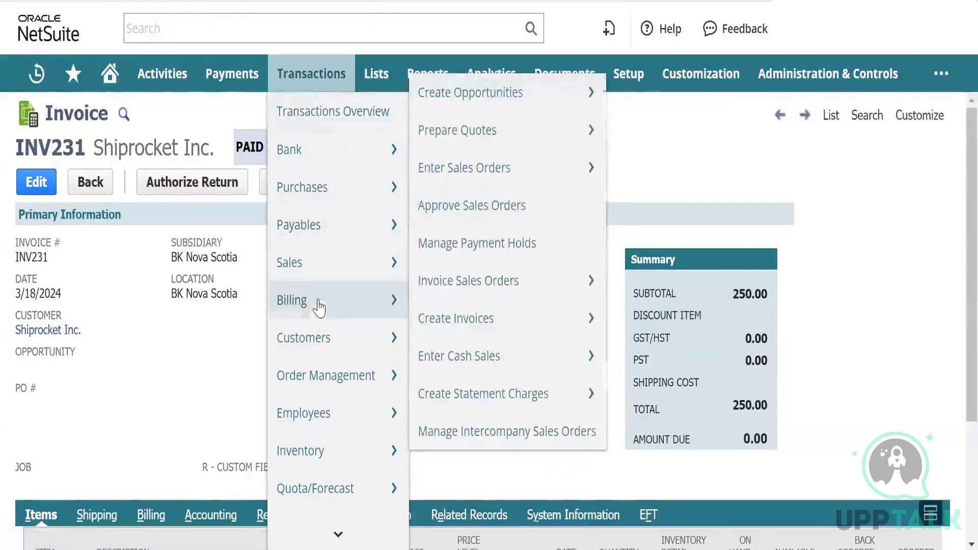
pyautogui.moveTo(334, 353)
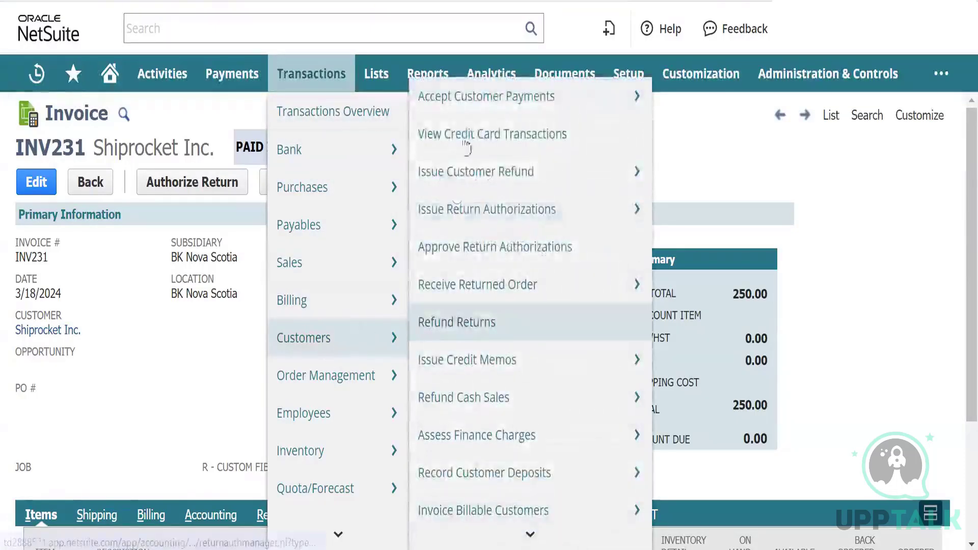
pyautogui.moveTo(484, 108)
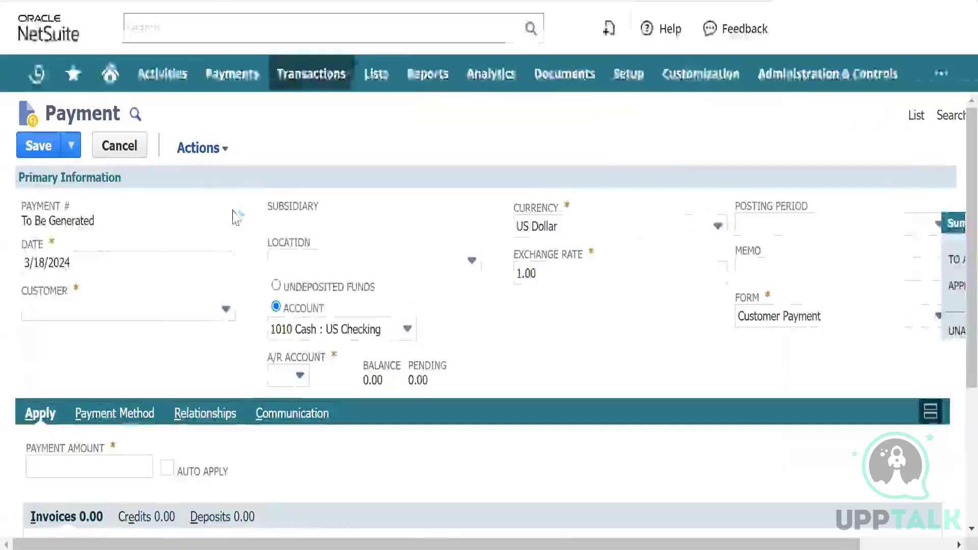
# Set the payment's customer to Shiprocket Inc. so the customer's details load into the form.
pyautogui.click(173, 309)
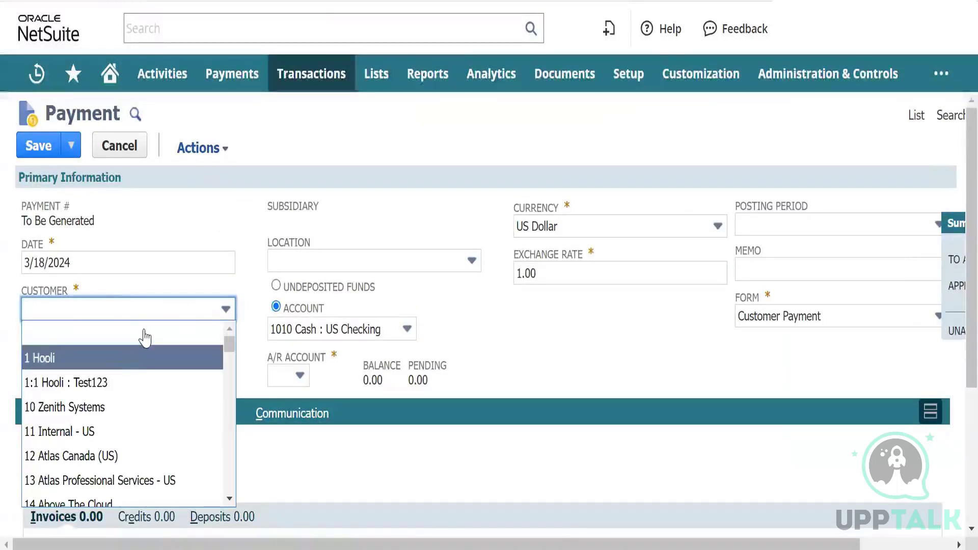
pyautogui.click(395, 213)
pyautogui.scroll(-4, 356, 240)
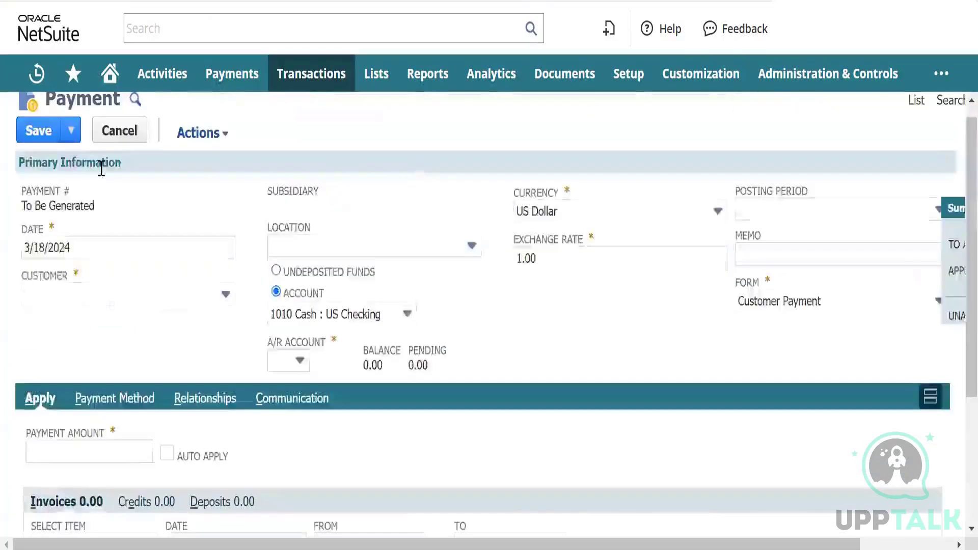
pyautogui.scroll(4, 61, 229)
pyautogui.click(83, 294)
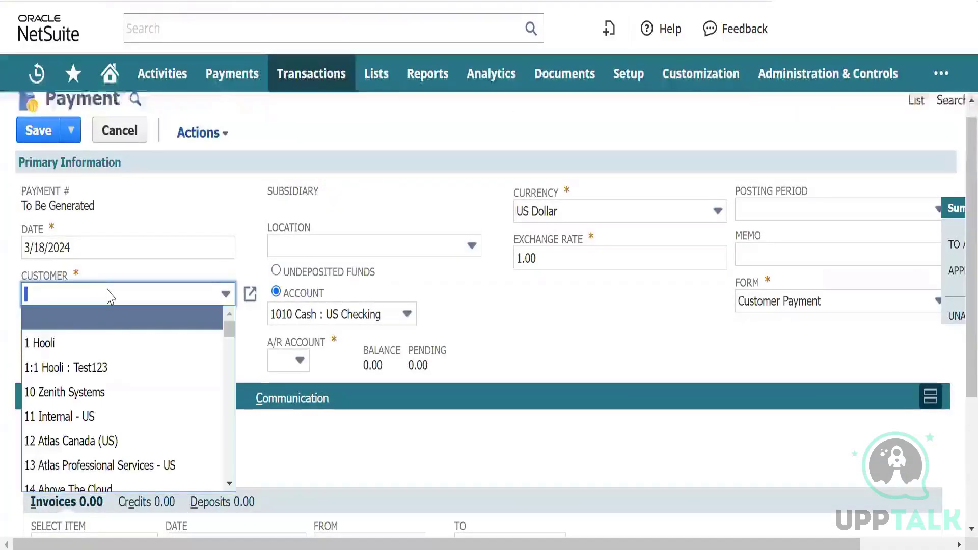
pyautogui.press('s')
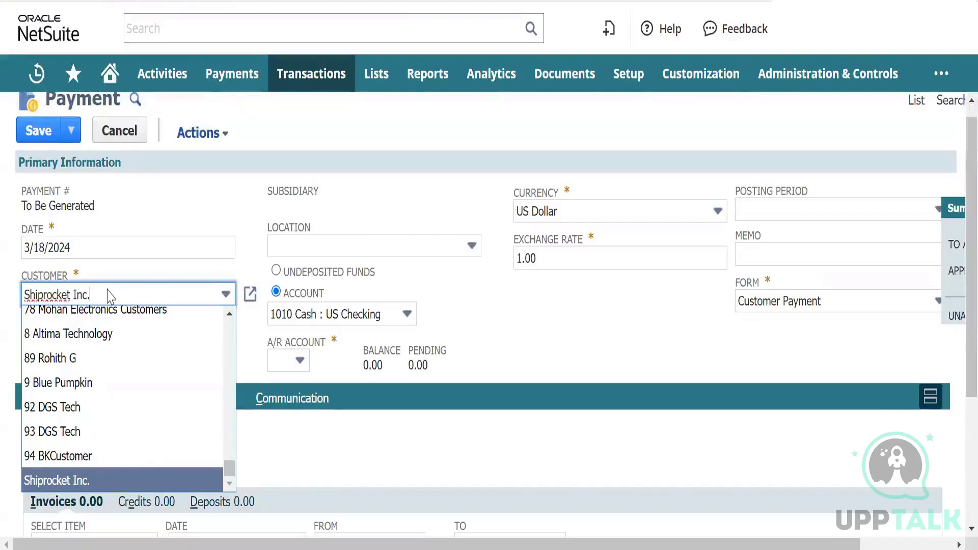
pyautogui.click(71, 482)
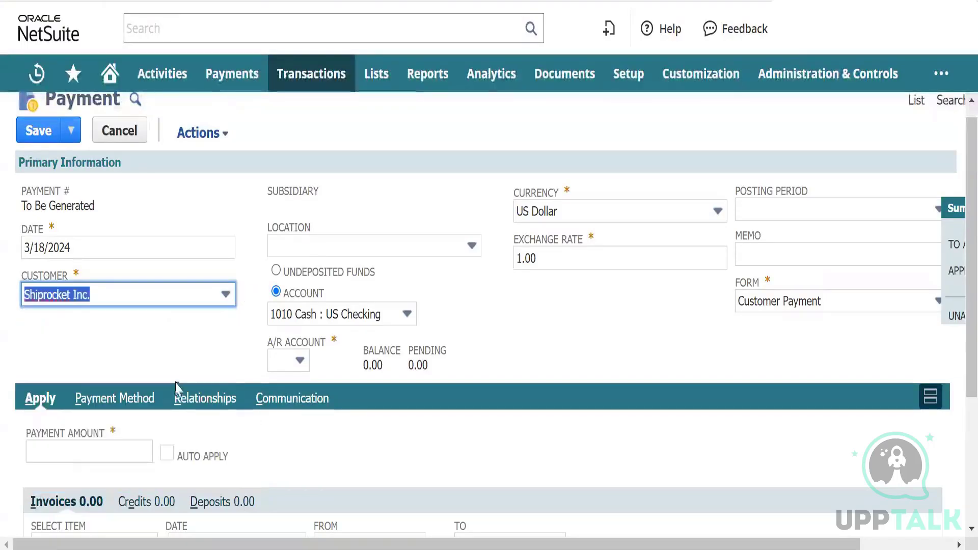
pyautogui.press('Tab')
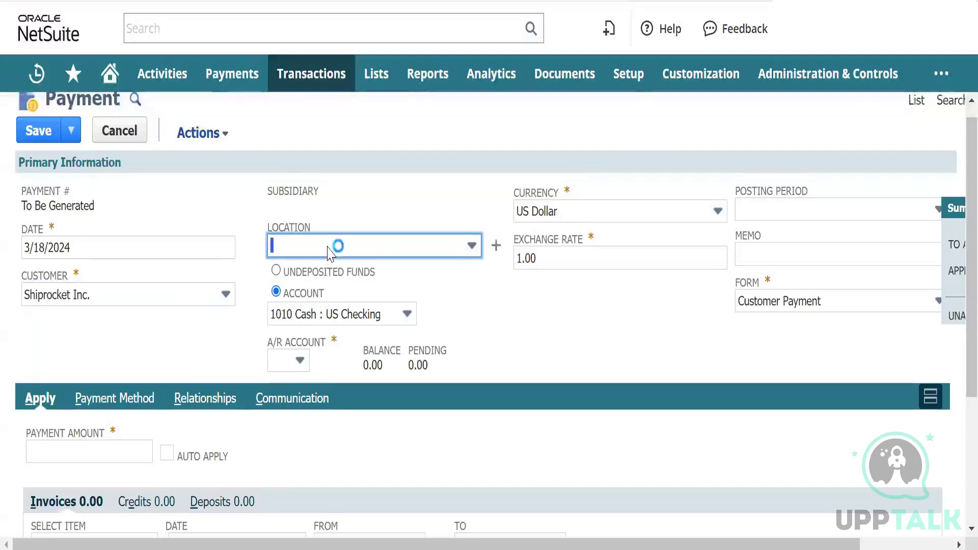
# Set the account receiving the payment to HSBC Bank - CAD.
pyautogui.scroll(-1, 328, 253)
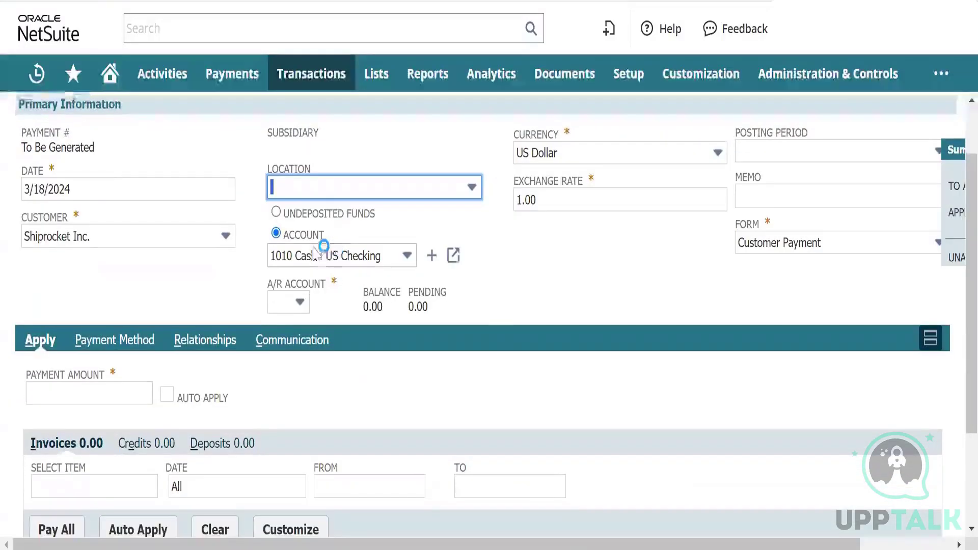
pyautogui.click(339, 257)
pyautogui.scroll(5, 249, 357)
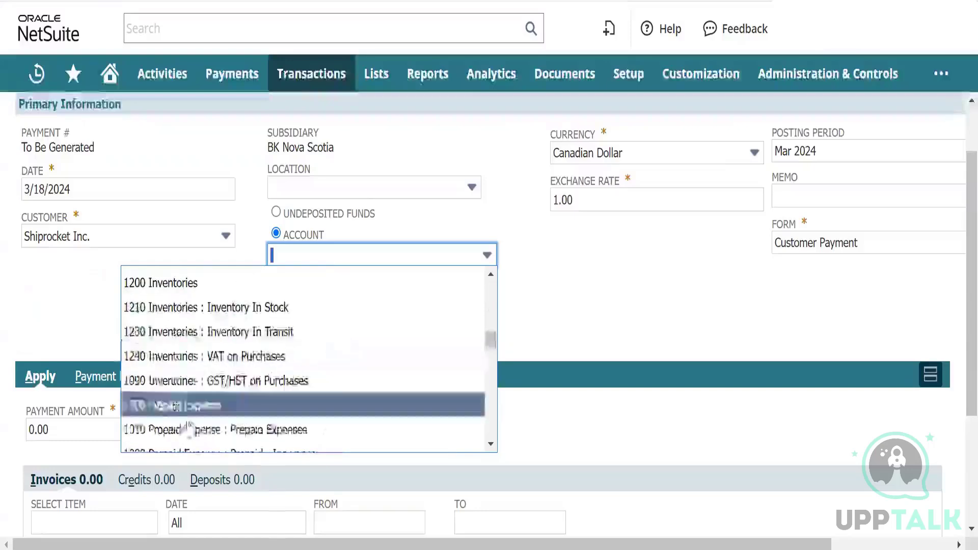
pyautogui.scroll(-10, 204, 392)
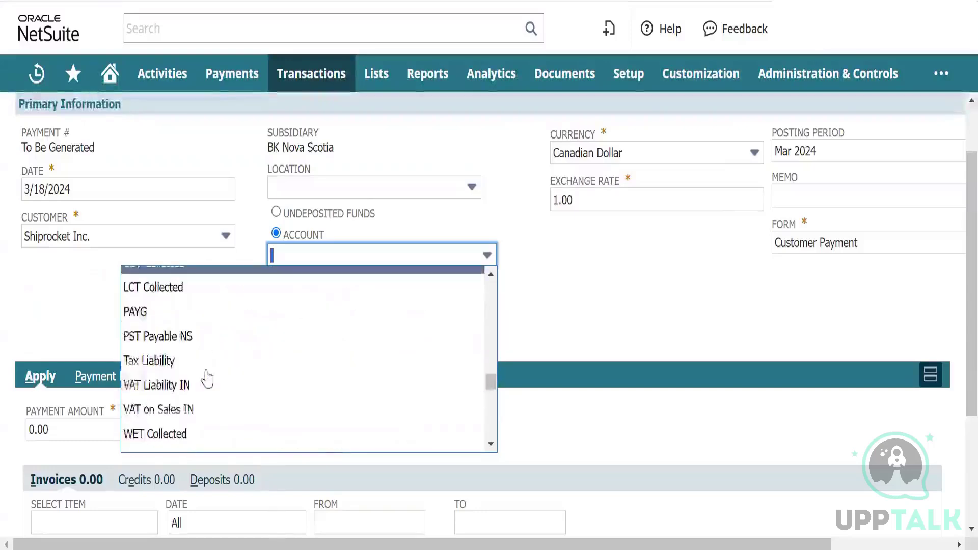
pyautogui.scroll(10, 206, 378)
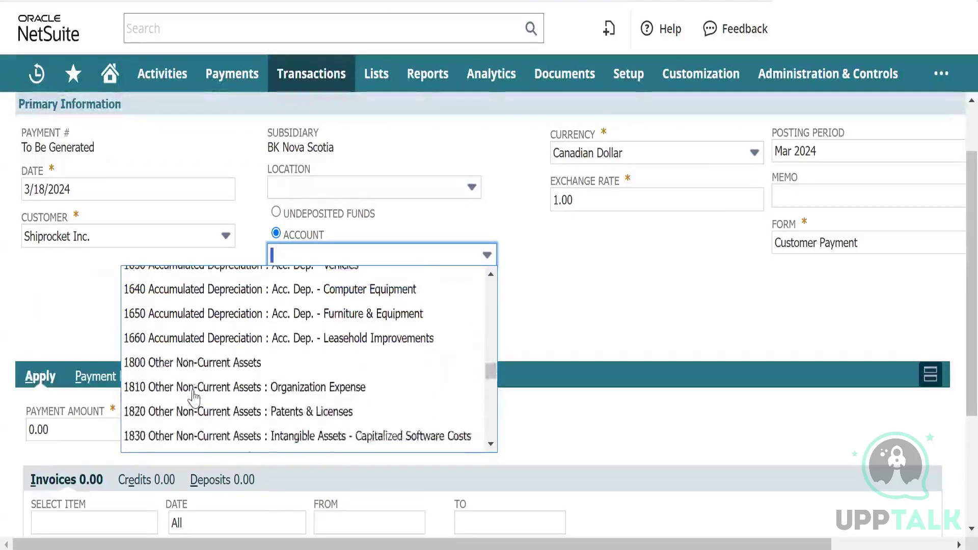
pyautogui.scroll(-5, 193, 393)
pyautogui.scroll(6, 230, 376)
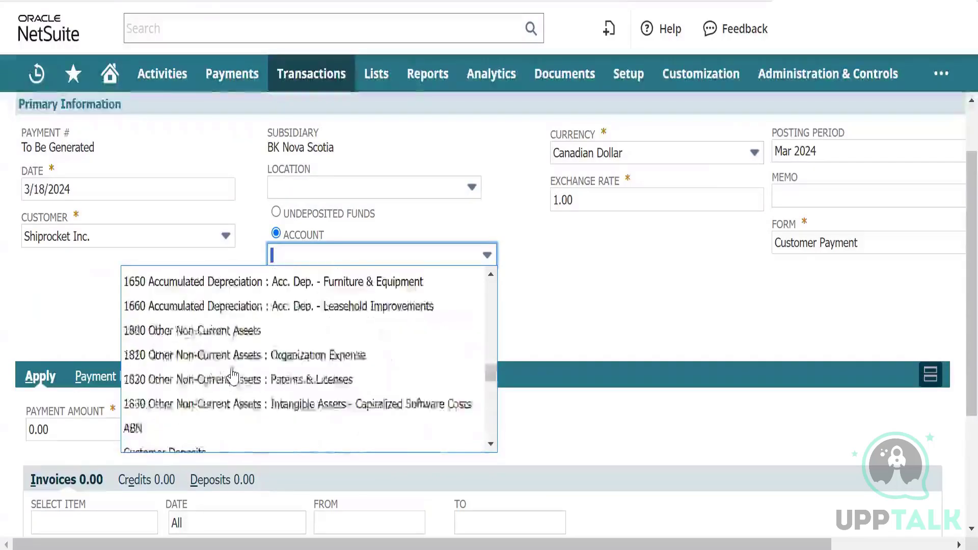
pyautogui.scroll(8, 232, 378)
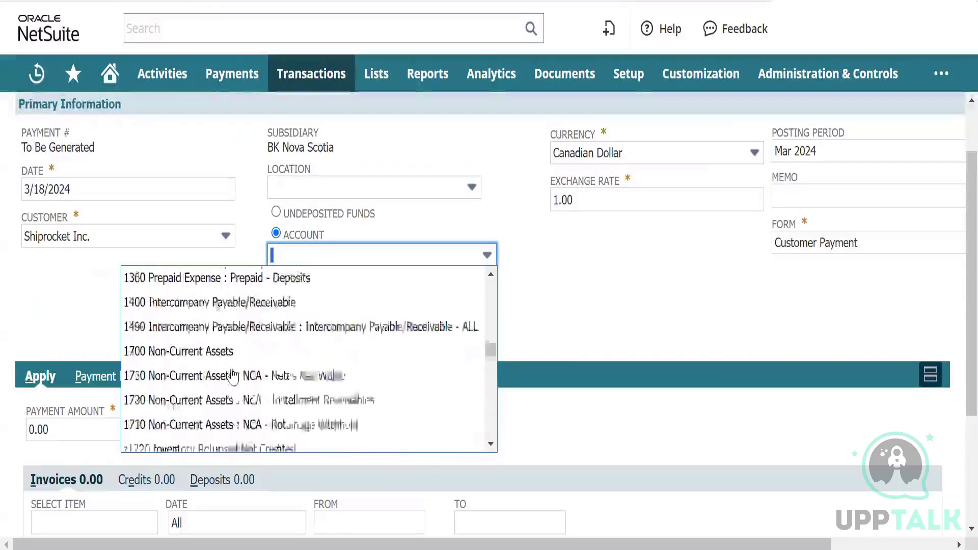
pyautogui.scroll(10, 233, 378)
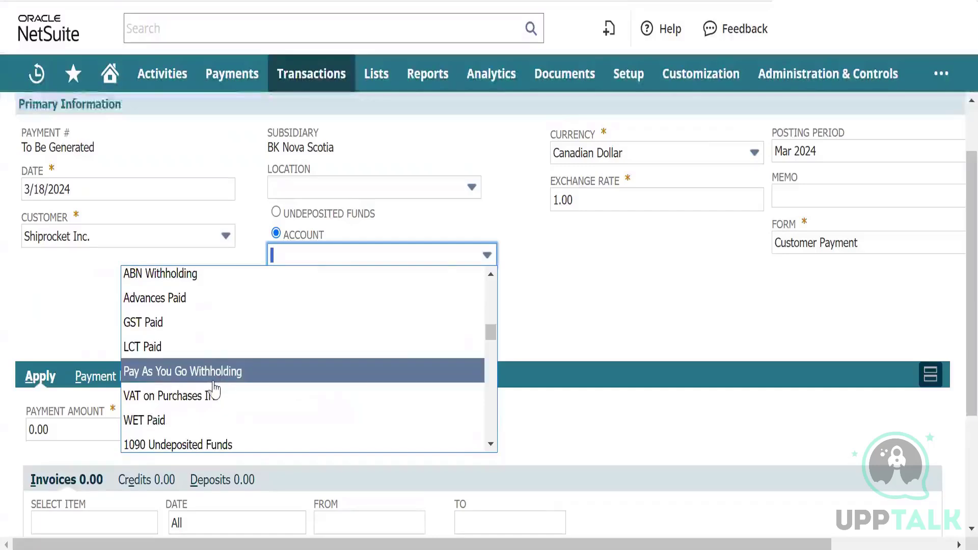
pyautogui.scroll(-3, 216, 391)
pyautogui.scroll(4, 218, 390)
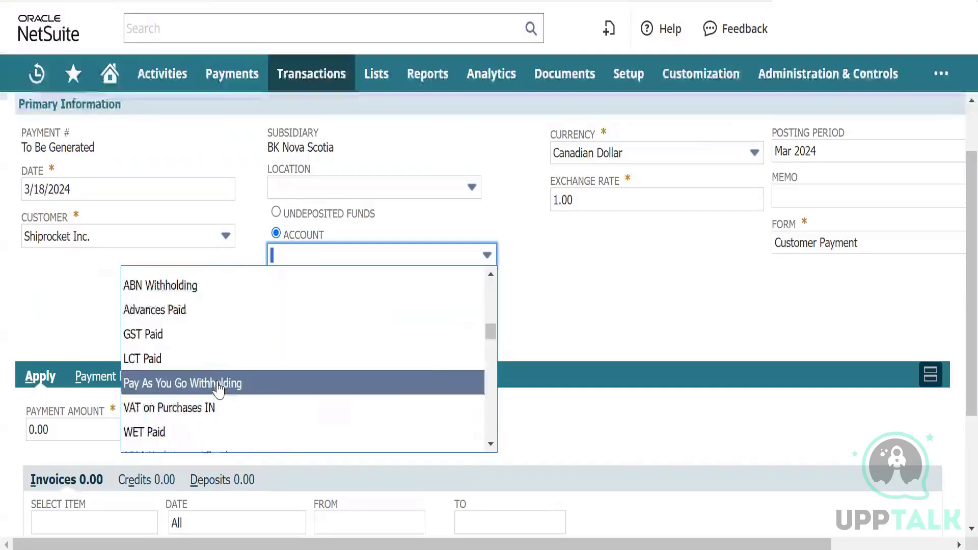
pyautogui.scroll(5, 218, 390)
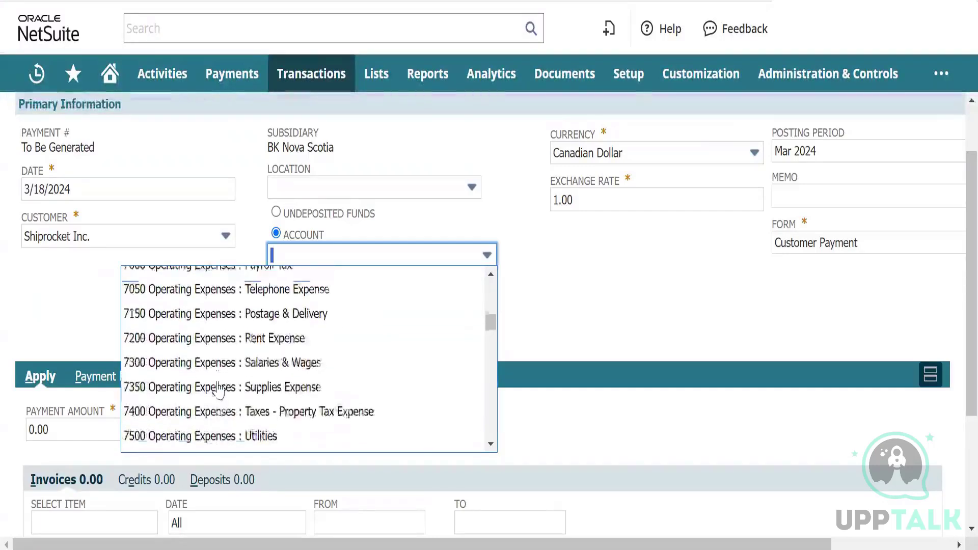
pyautogui.scroll(6, 218, 391)
pyautogui.scroll(-3, 219, 390)
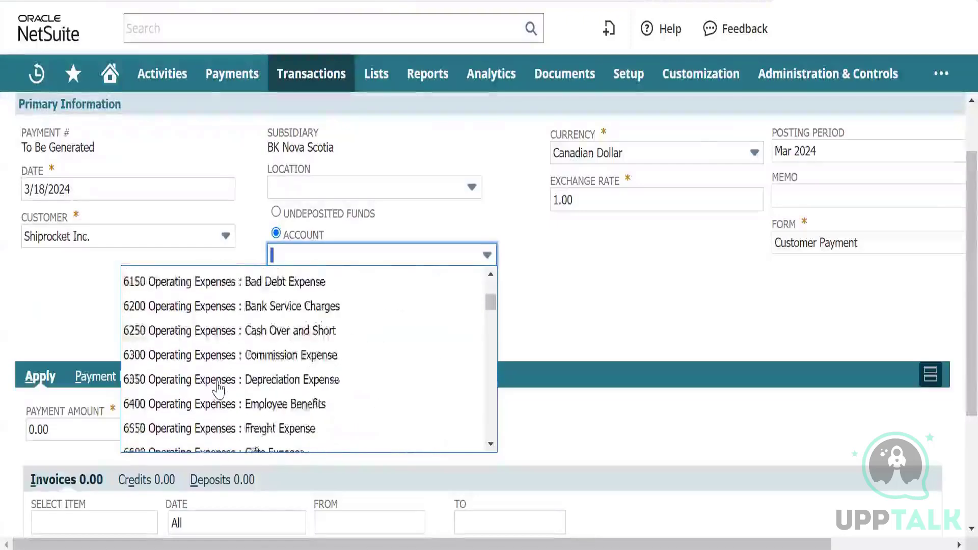
pyautogui.scroll(-5, 218, 390)
pyautogui.scroll(-2, 218, 390)
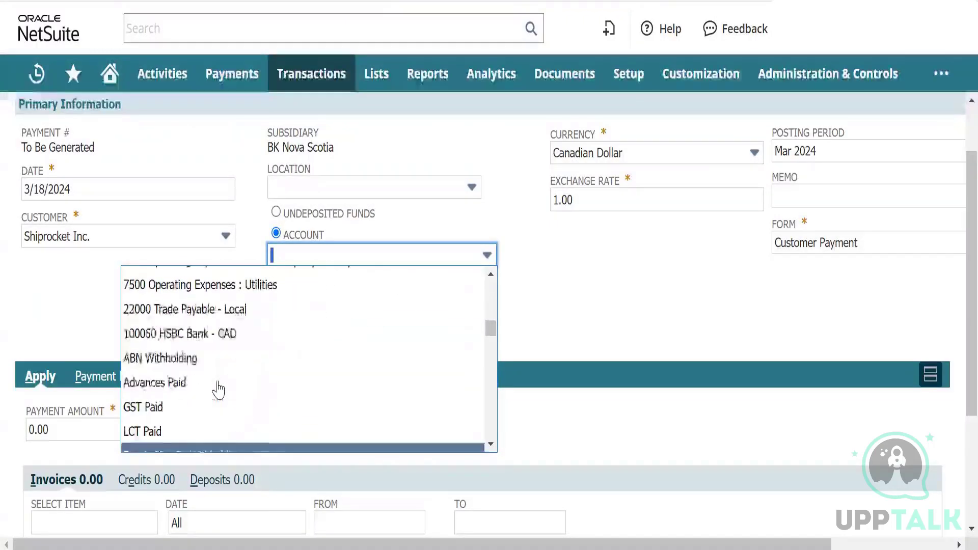
pyautogui.click(219, 334)
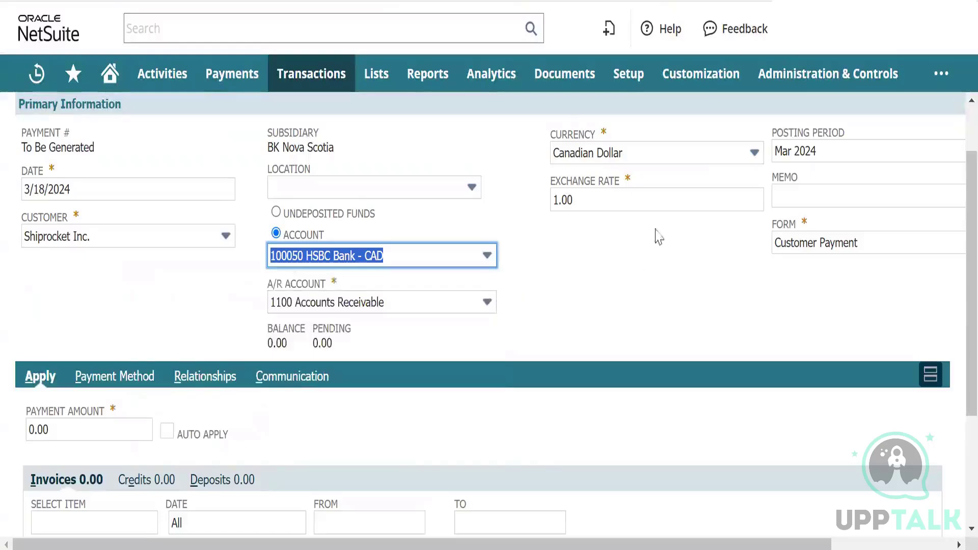
# Set the customer payment amount to 500.00, leaving automatic application off.
pyautogui.scroll(-3, 72, 336)
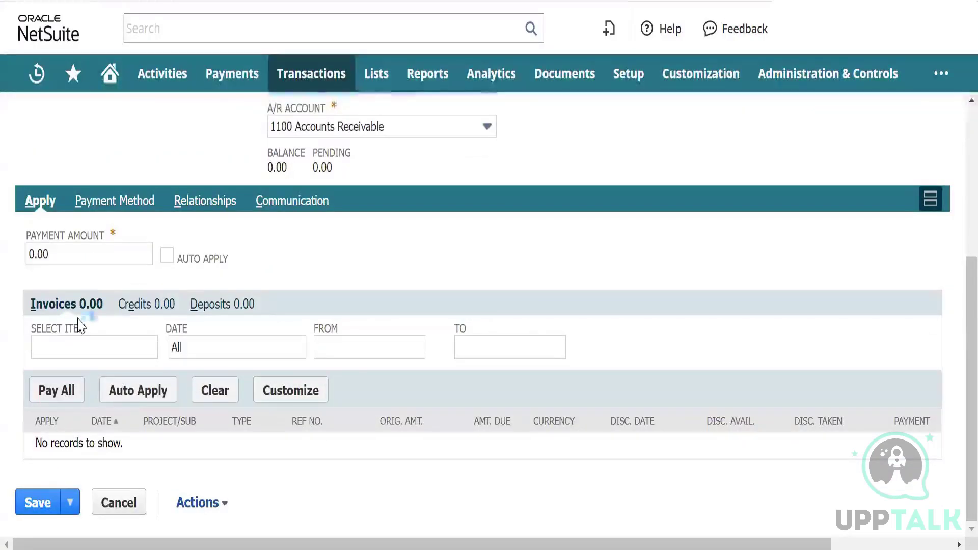
pyautogui.scroll(1, 79, 326)
pyautogui.click(70, 329)
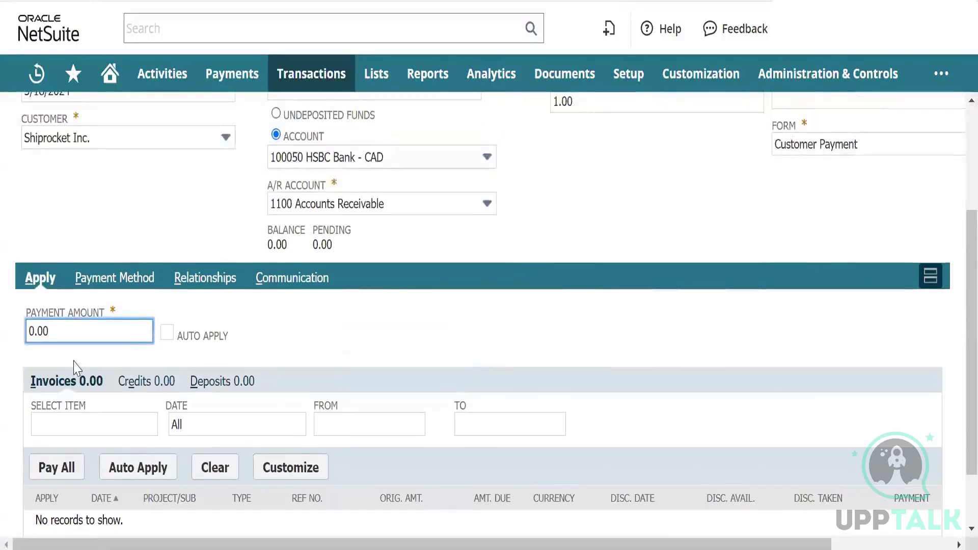
pyautogui.press('BackSpace')
pyautogui.press('BackSpace')
pyautogui.press('BackSpace')
pyautogui.press('BackSpace')
pyautogui.write('5')
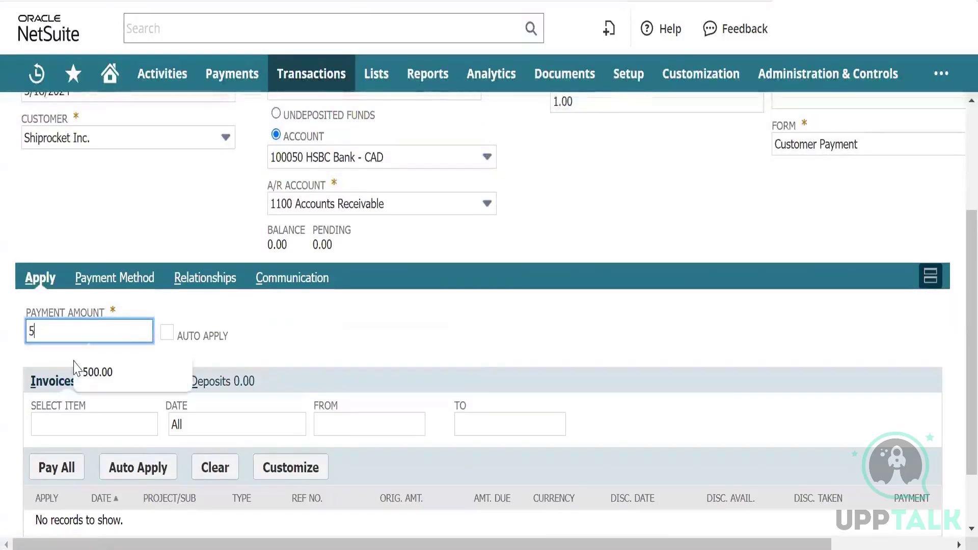
pyautogui.write('00')
pyautogui.press('Tab')
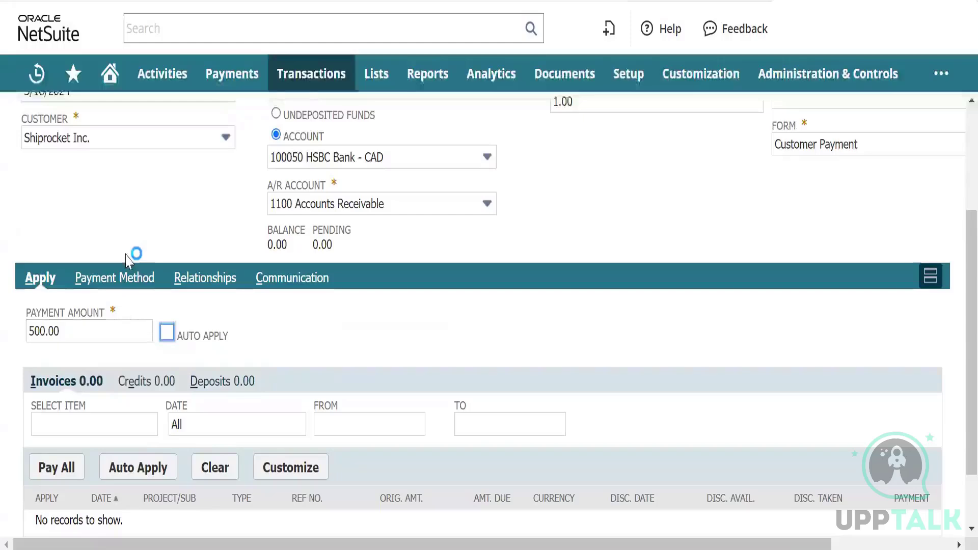
pyautogui.scroll(3, 127, 260)
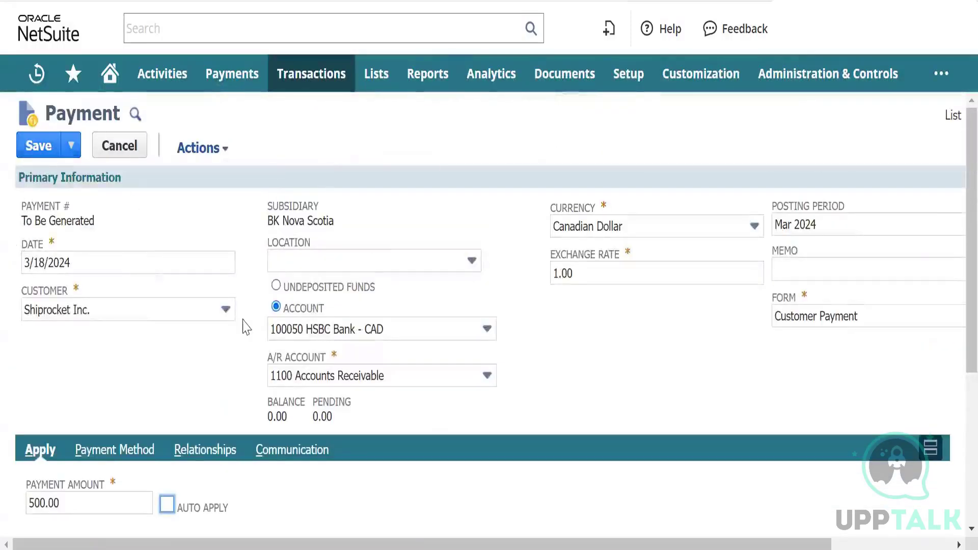
pyautogui.scroll(-5, 188, 345)
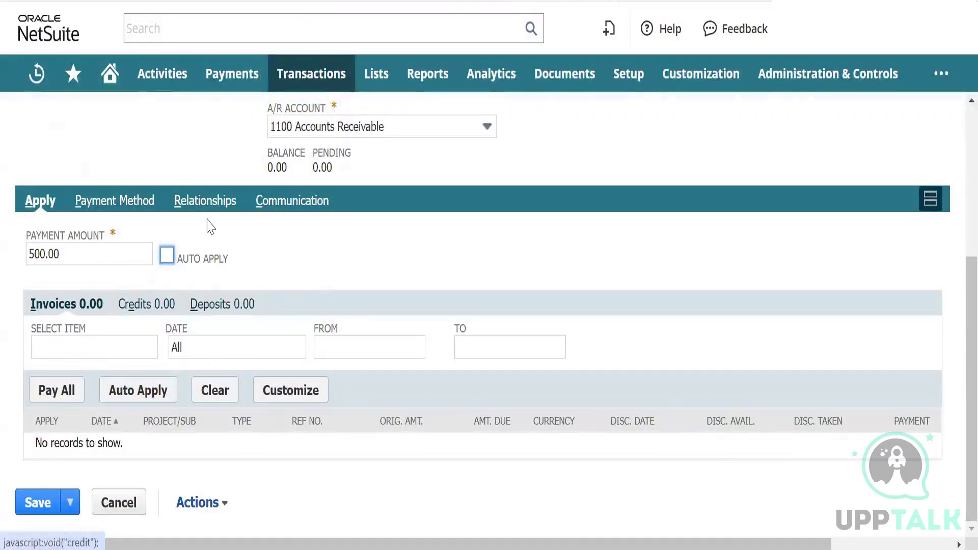
pyautogui.scroll(1, 152, 168)
pyautogui.scroll(4, 151, 168)
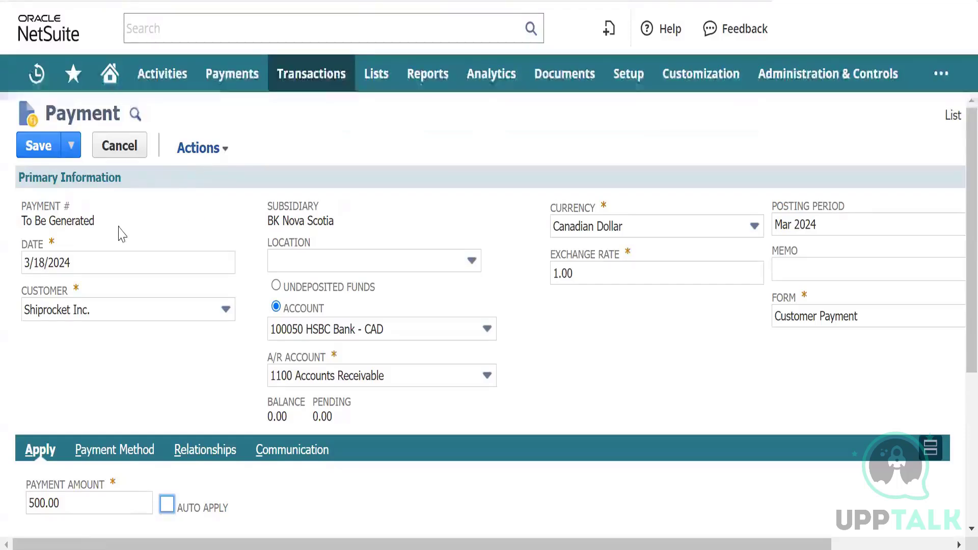
pyautogui.scroll(-5, 134, 400)
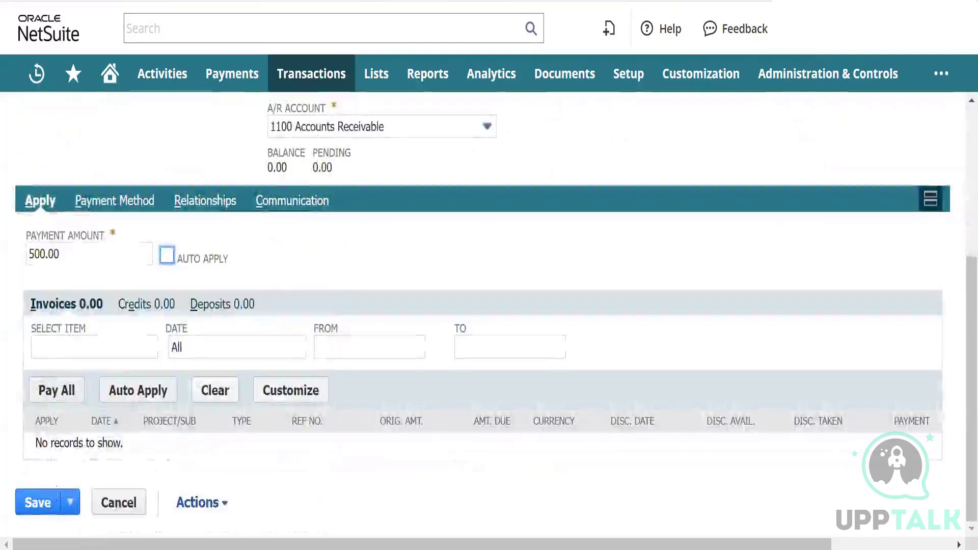
pyautogui.scroll(5, 133, 244)
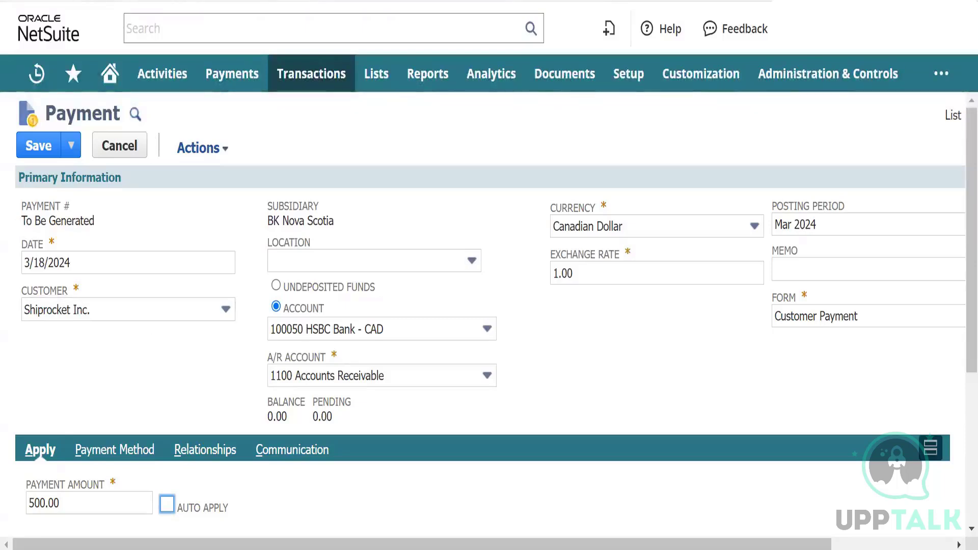
pyautogui.click(274, 255)
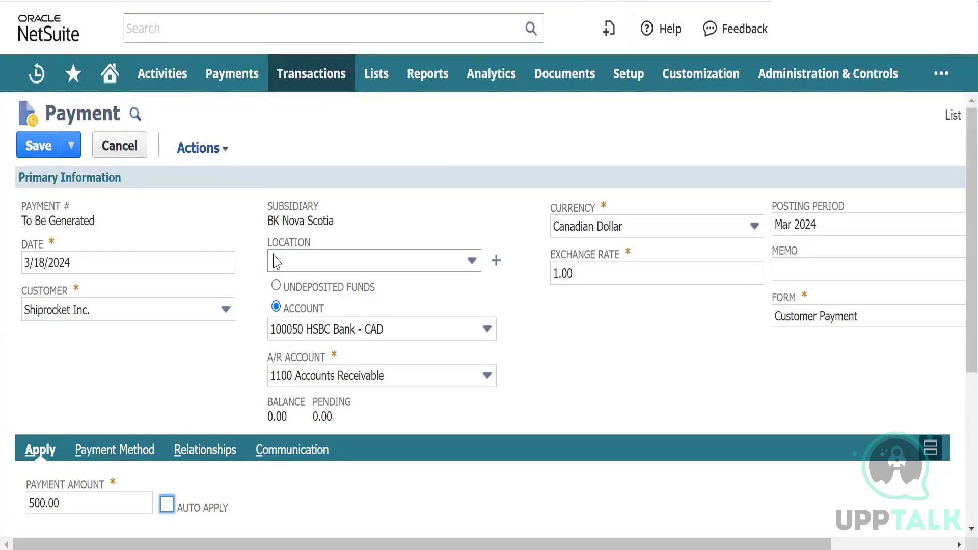
pyautogui.click(277, 262)
pyautogui.click(276, 262)
pyautogui.click(276, 261)
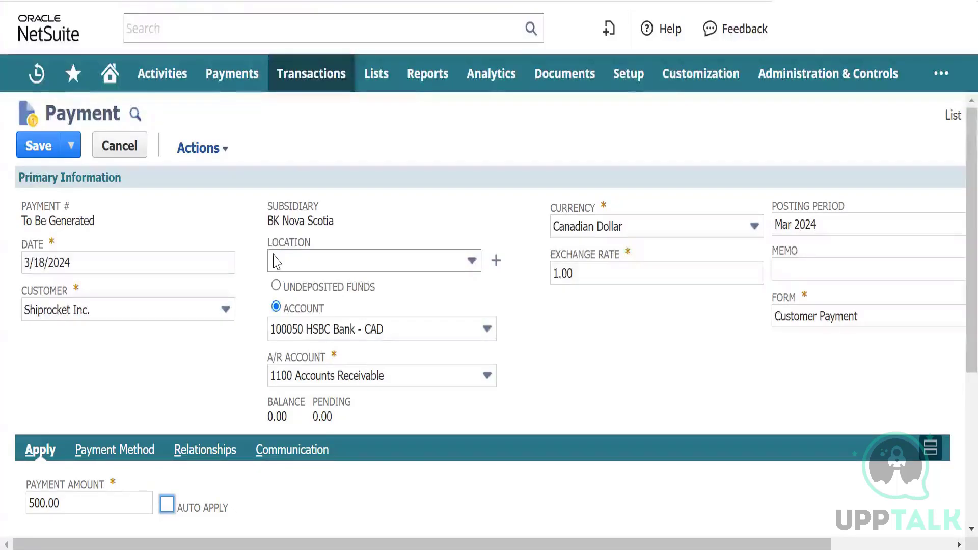
pyautogui.click(276, 261)
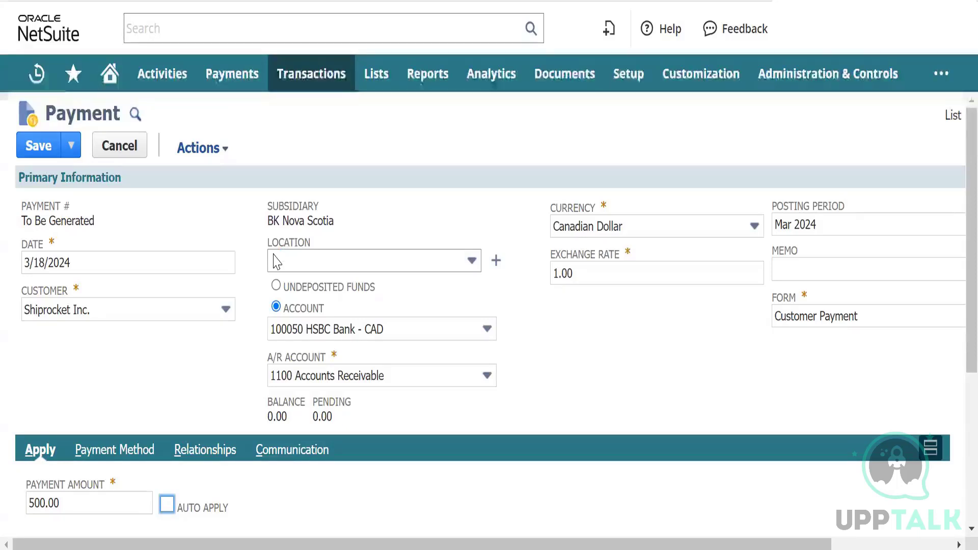
pyautogui.click(274, 257)
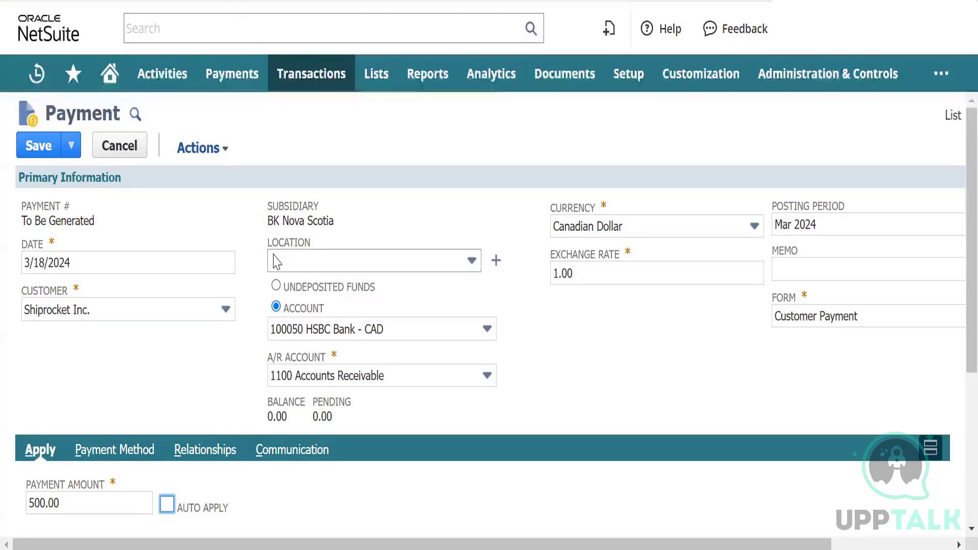
pyautogui.click(276, 262)
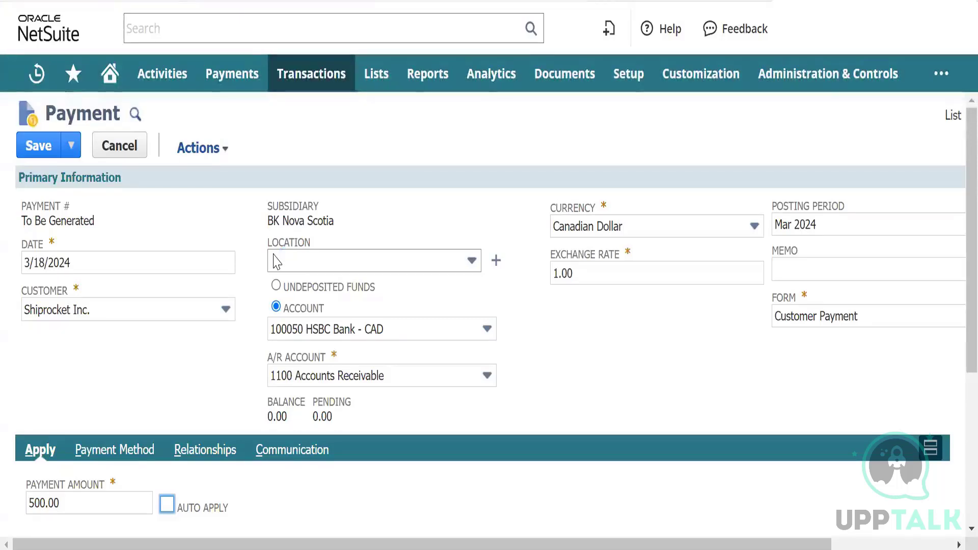
pyautogui.click(276, 262)
pyautogui.click(276, 262)
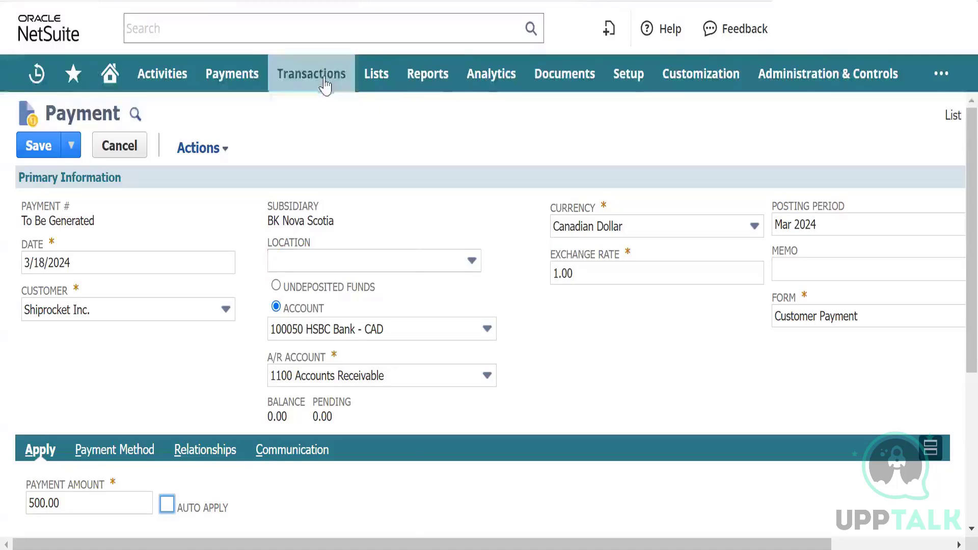
# Open the chart of accounts list.
pyautogui.moveTo(368, 82)
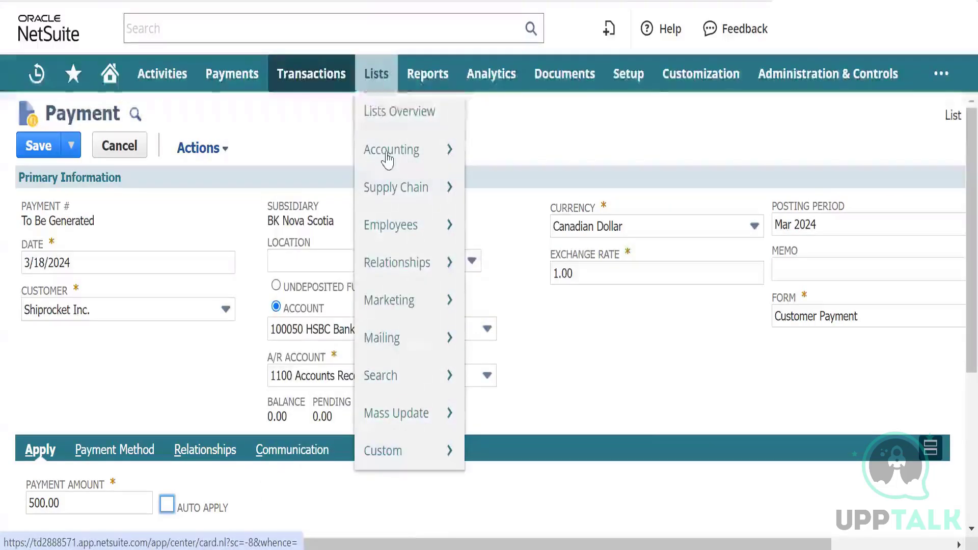
pyautogui.moveTo(441, 153)
pyautogui.moveTo(539, 130)
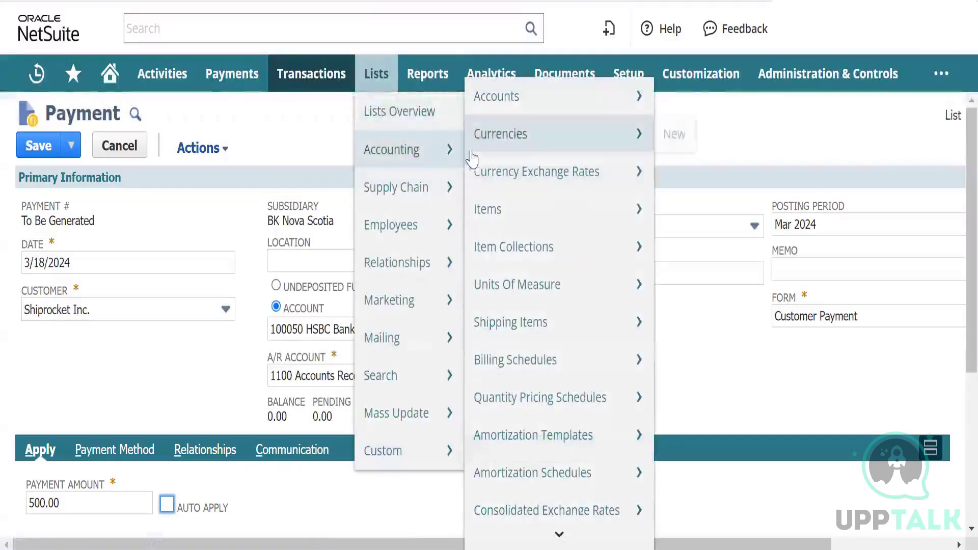
pyautogui.click(537, 100)
pyautogui.click(557, 100)
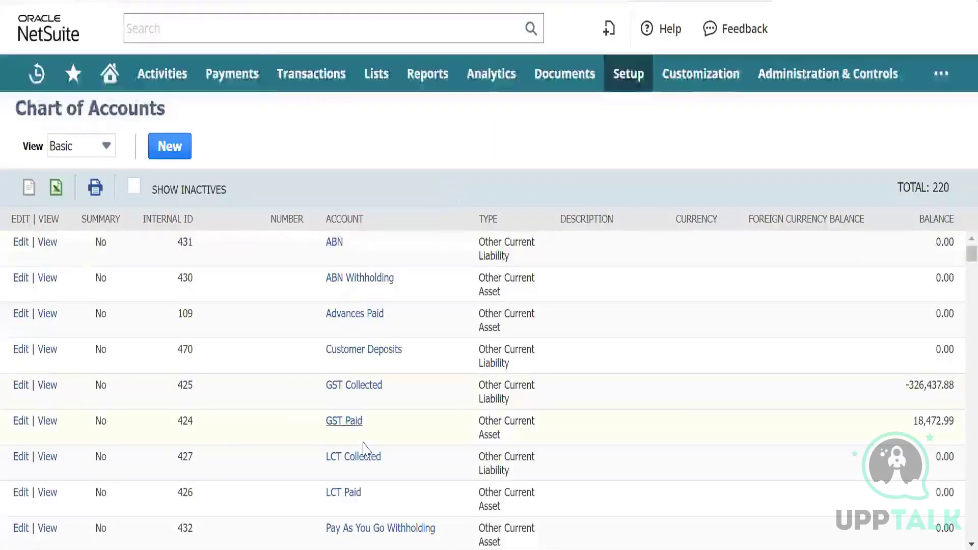
# Search the chart of accounts for "customer" and check the account type of Customer Deposits.
pyautogui.hotkey('ctrl', 'f')
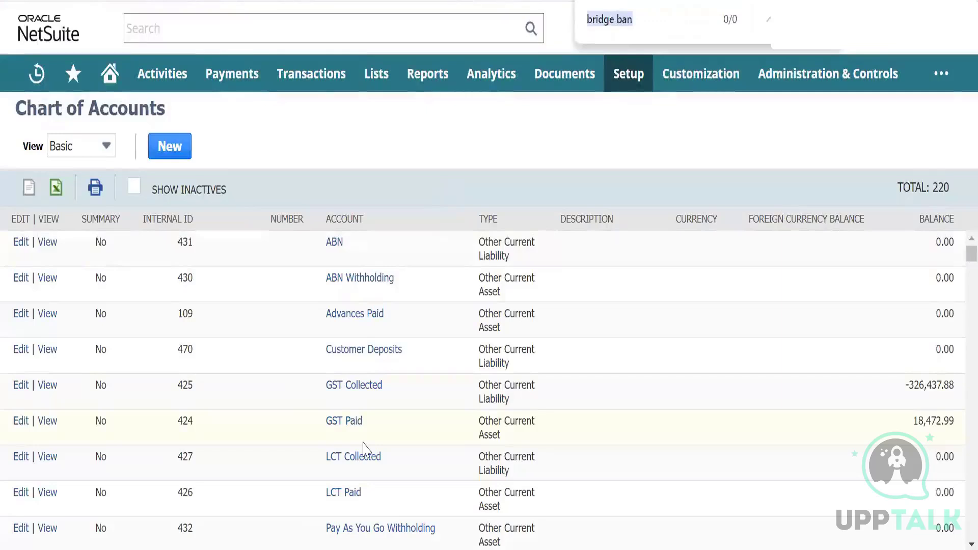
pyautogui.write('c')
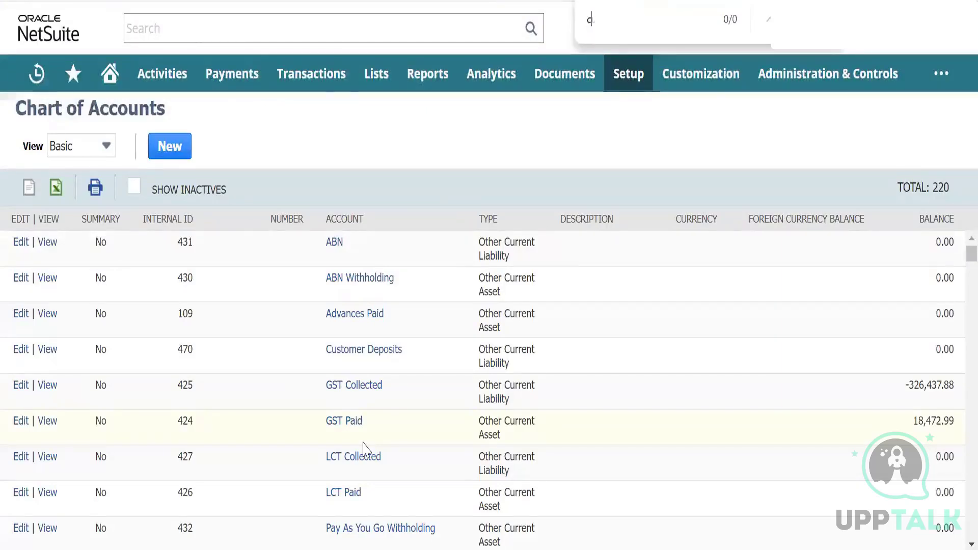
pyautogui.write('ustomer')
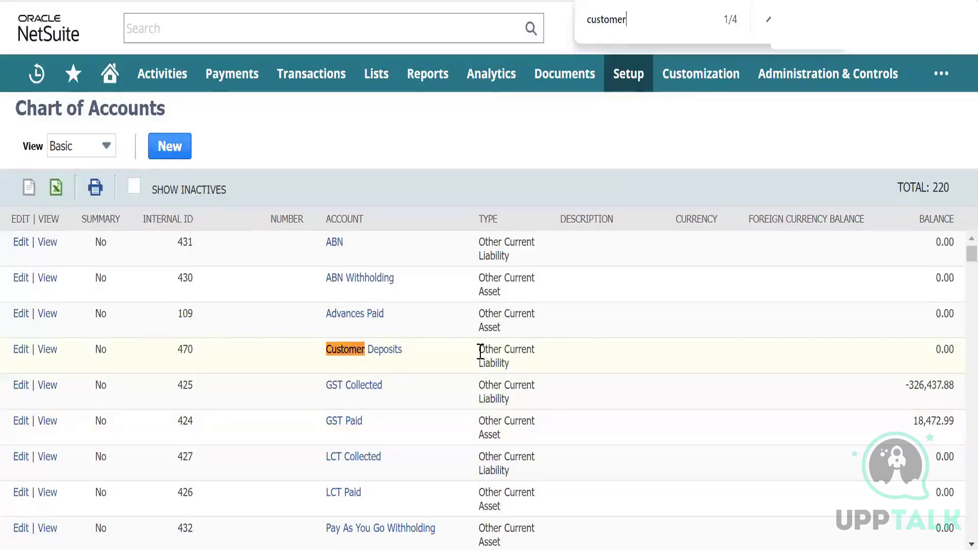
pyautogui.moveTo(480, 351); pyautogui.dragTo(525, 368)
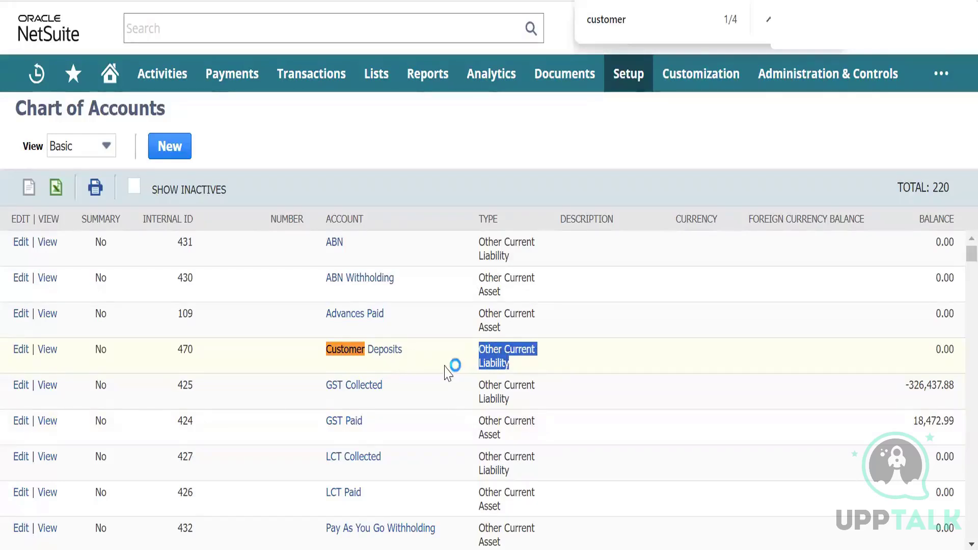
pyautogui.scroll(-1, 440, 366)
pyautogui.scroll(1, 441, 367)
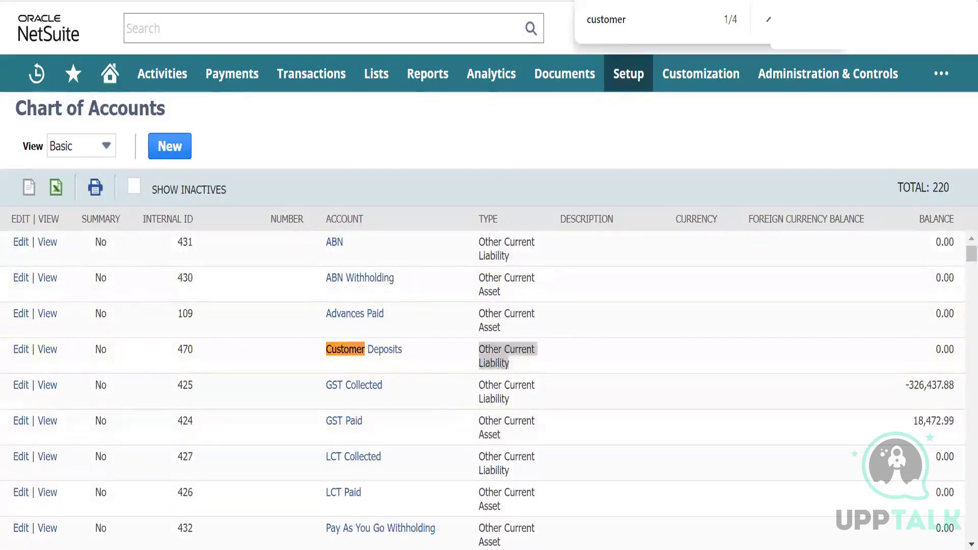
pyautogui.press('Escape')
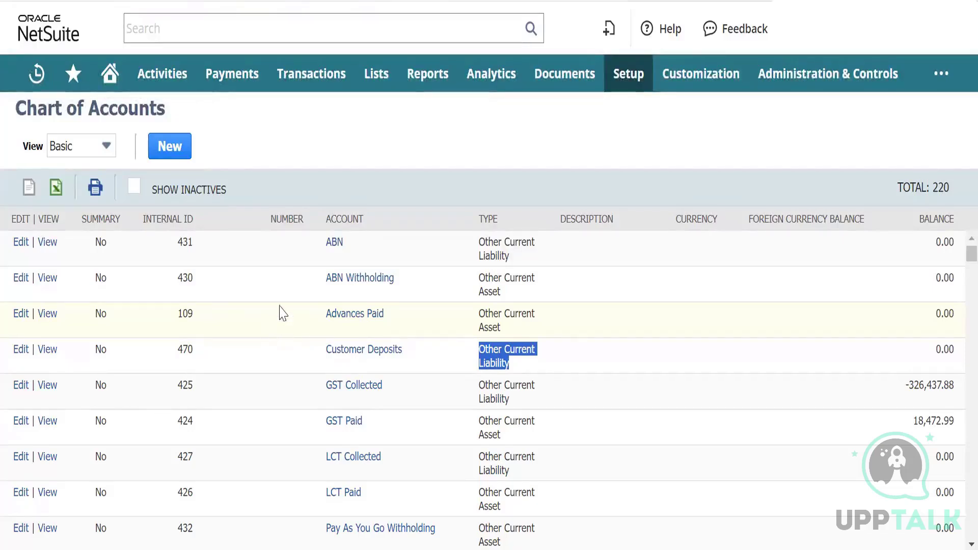
pyautogui.scroll(-2, 282, 312)
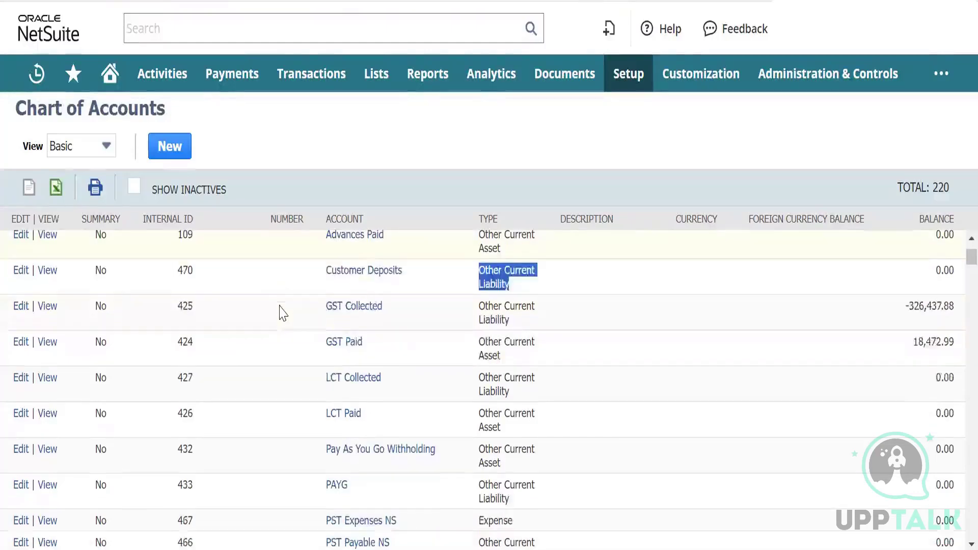
pyautogui.scroll(2, 282, 312)
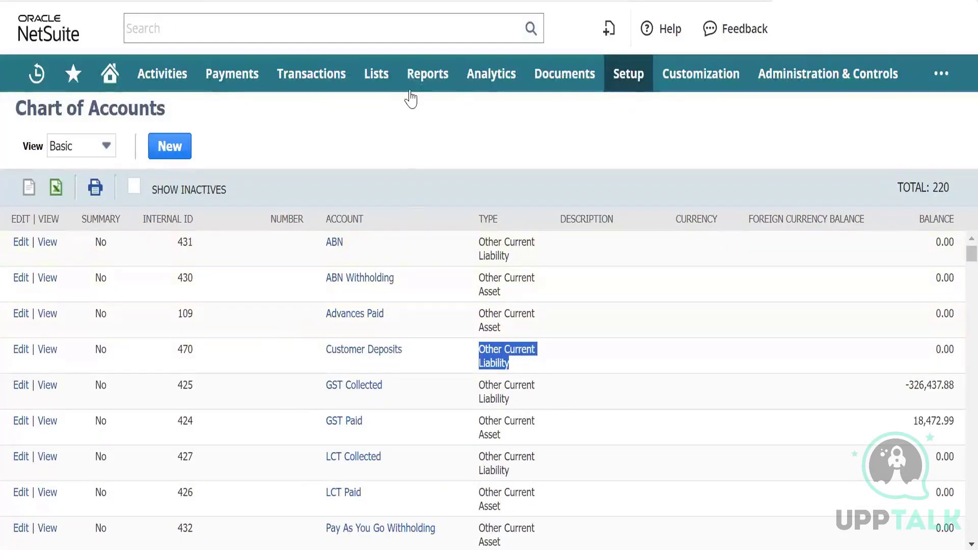
# Open the A/R Register from the Customer/Receivables reports in a new browser tab.
pyautogui.moveTo(415, 81)
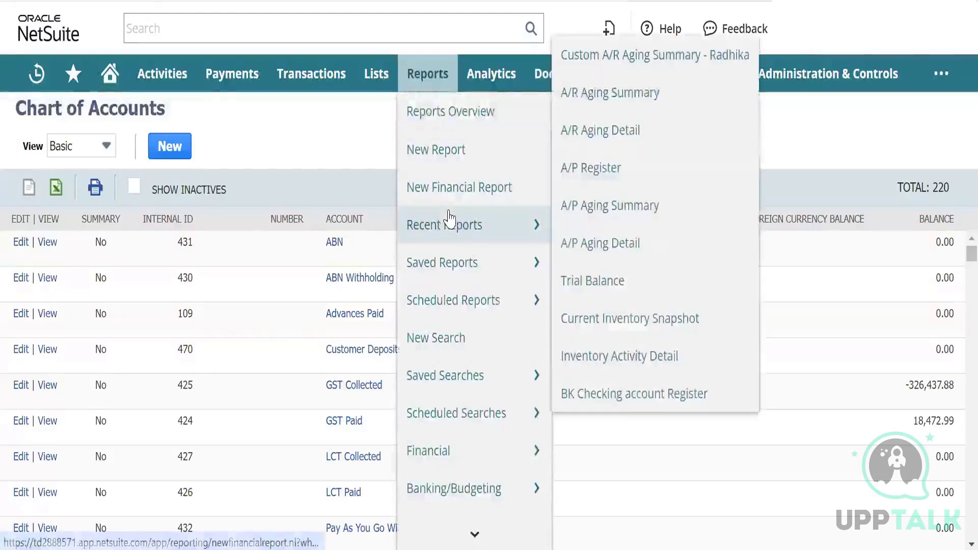
pyautogui.scroll(-3, 447, 221)
pyautogui.scroll(-3, 449, 219)
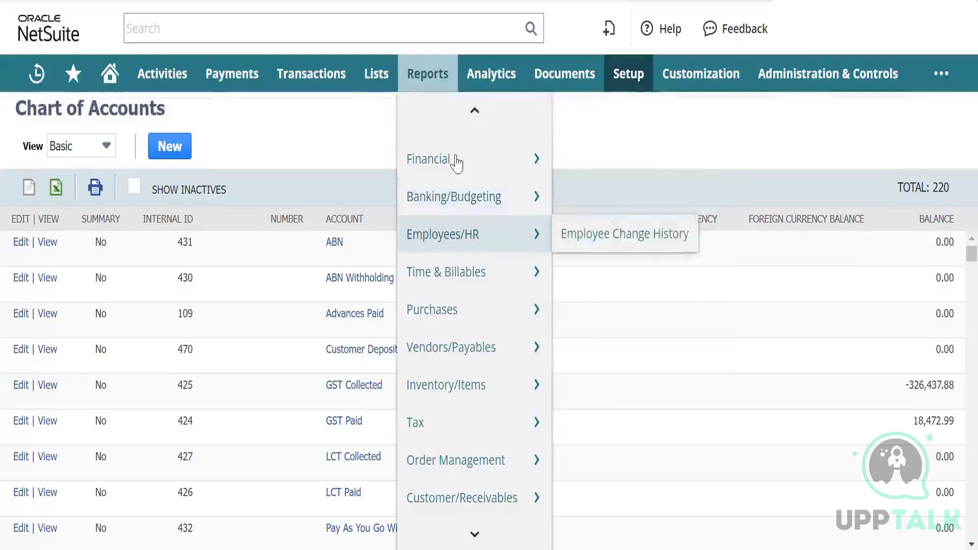
pyautogui.scroll(-6, 457, 163)
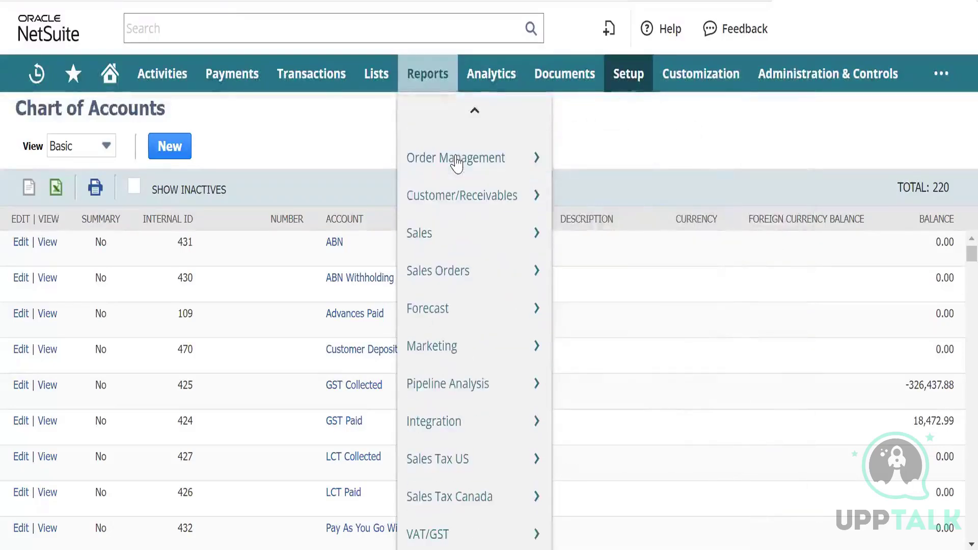
pyautogui.moveTo(466, 206)
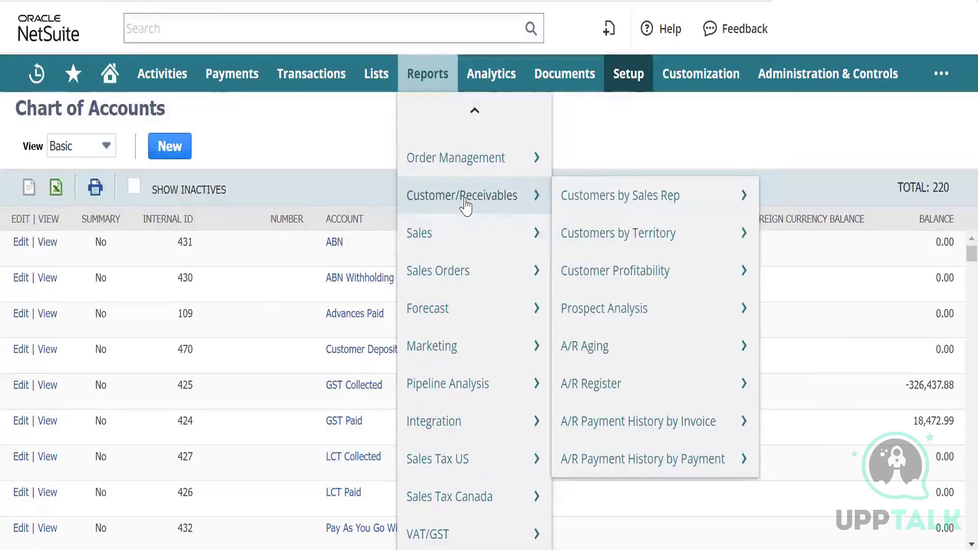
pyautogui.moveTo(593, 199)
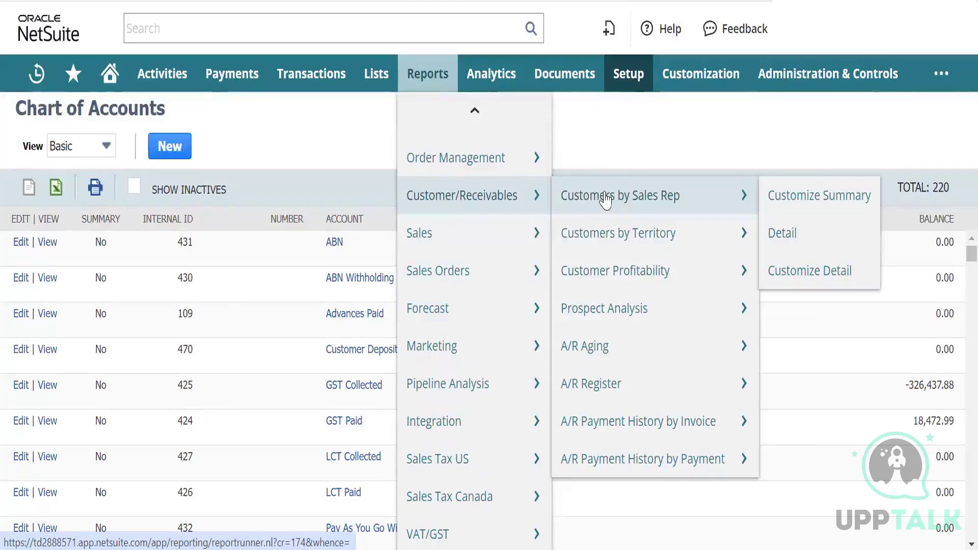
pyautogui.moveTo(599, 240)
pyautogui.moveTo(606, 273)
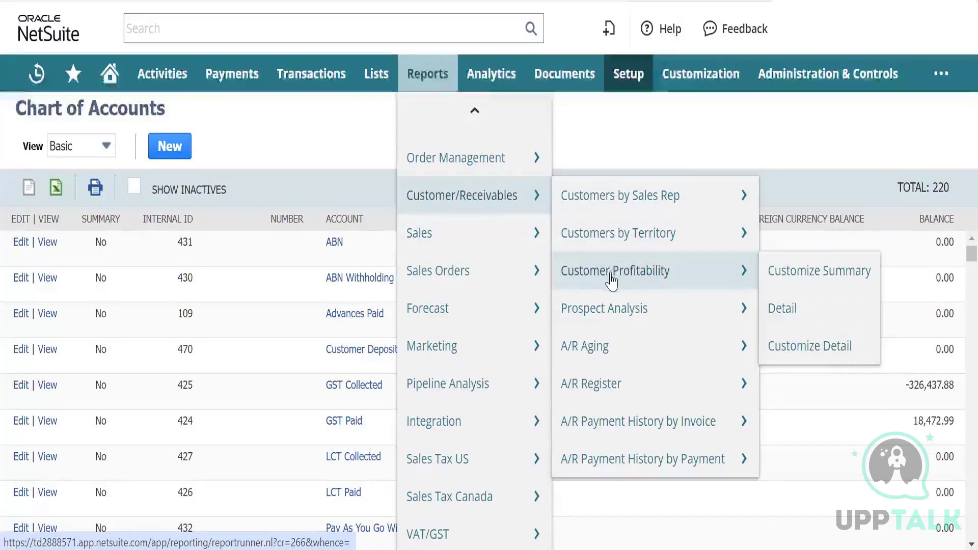
pyautogui.moveTo(622, 317)
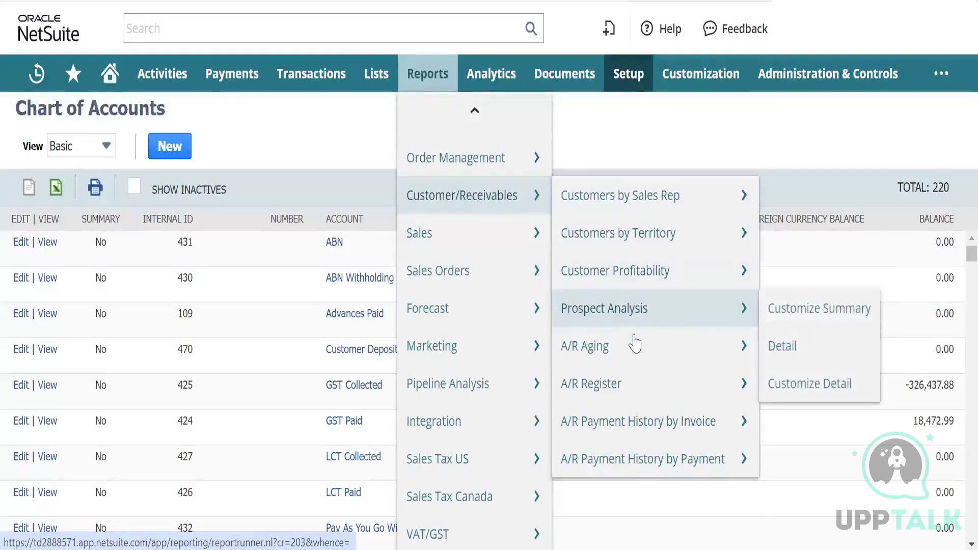
pyautogui.moveTo(615, 393)
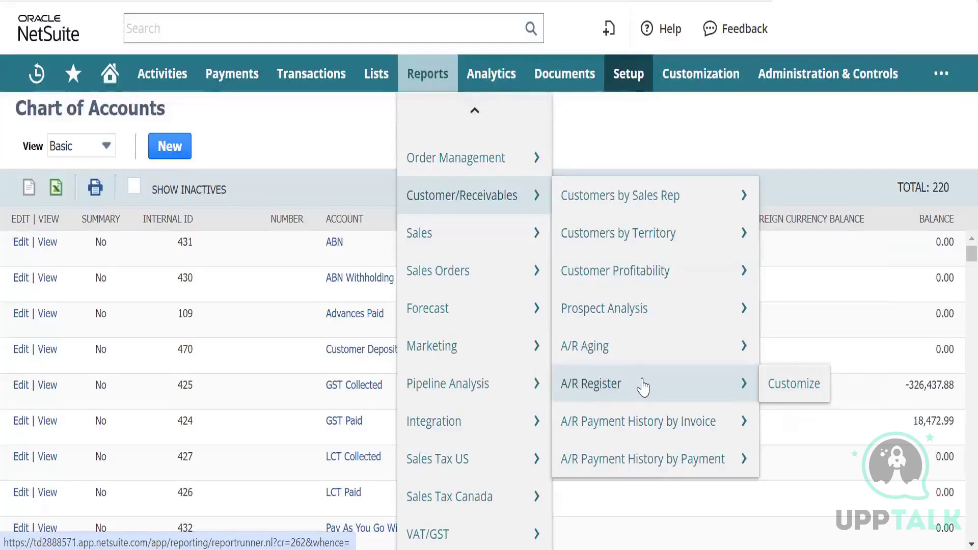
pyautogui.moveTo(632, 350)
pyautogui.rightClick(619, 383)
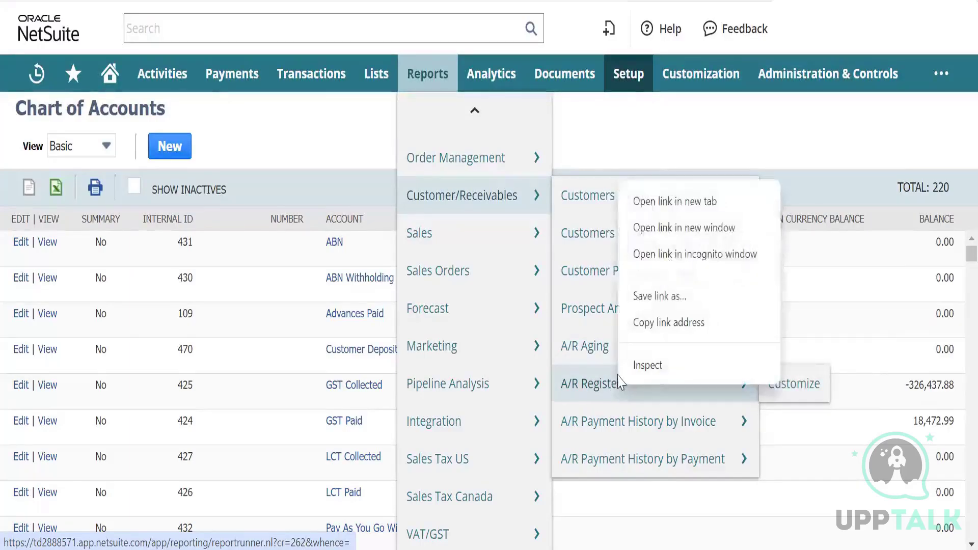
pyautogui.click(672, 204)
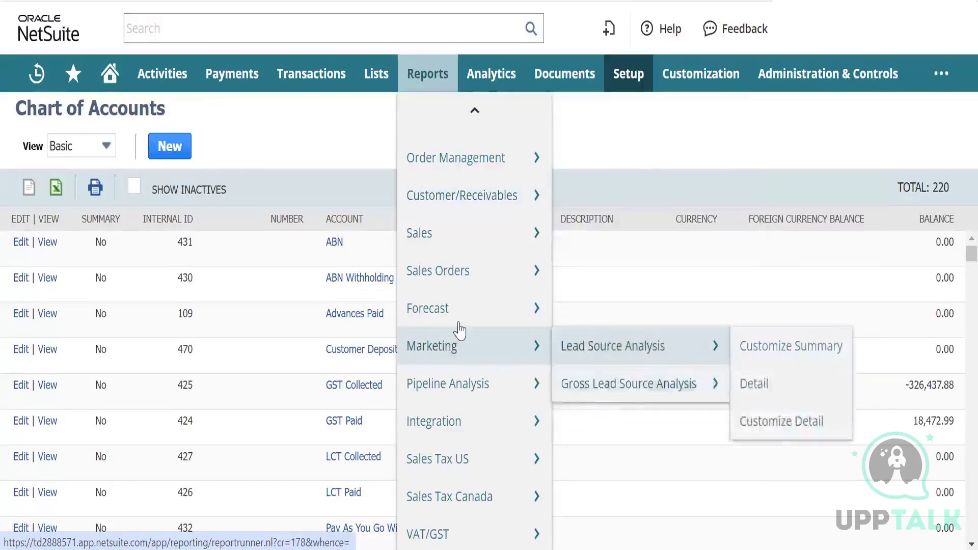
# Open the A/R Payment History by Invoice report in a new browser tab.
pyautogui.moveTo(467, 398)
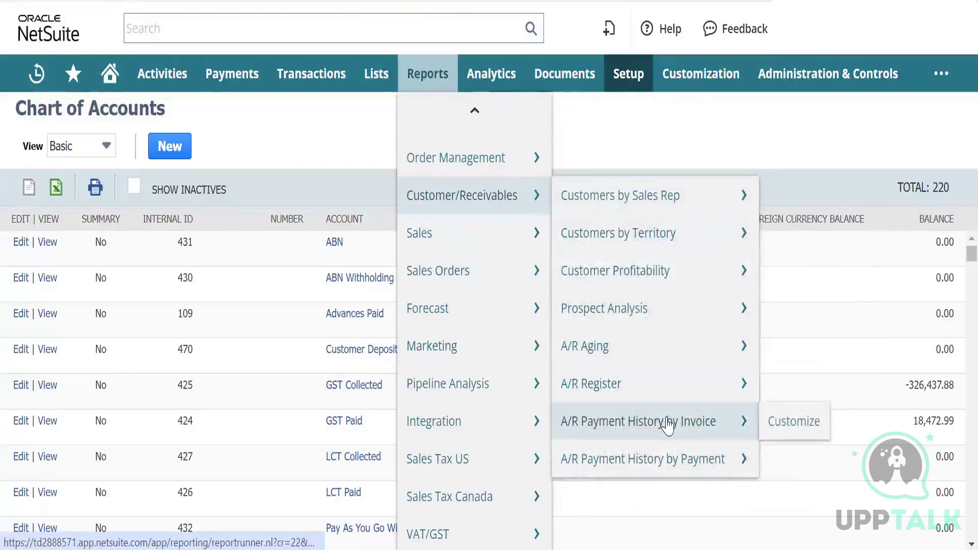
pyautogui.rightClick(662, 420)
pyautogui.click(723, 234)
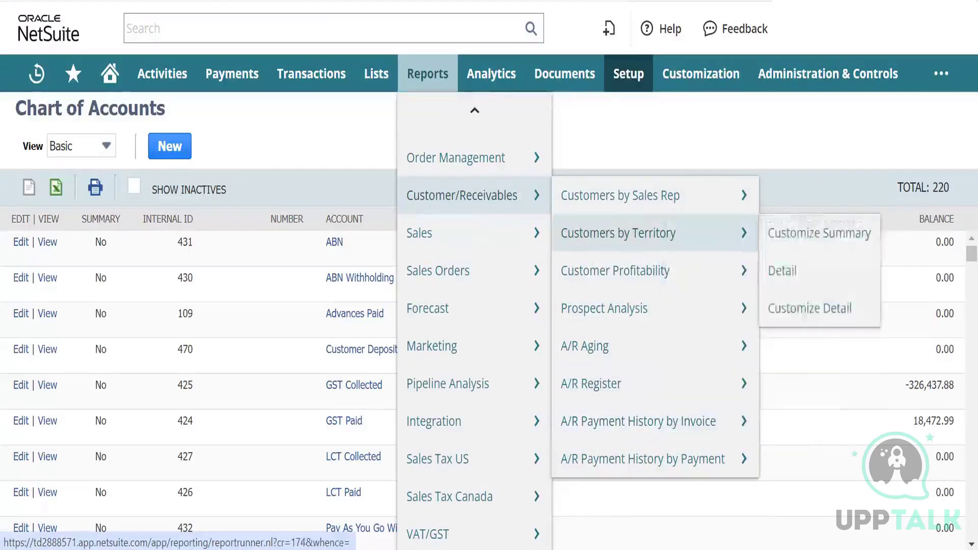
pyautogui.moveTo(663, 196)
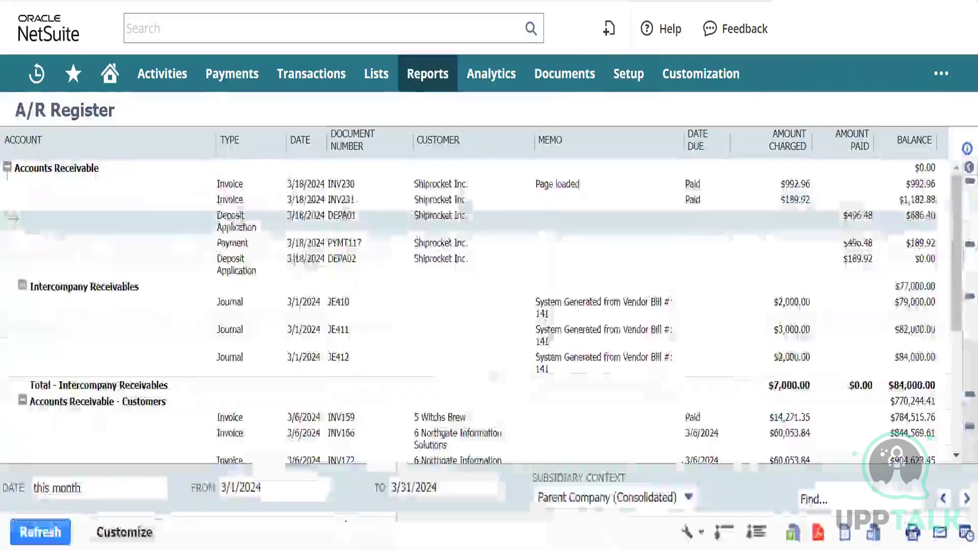
# Set the A/R Register's subsidiary context to BK Nova Scotia and refresh the report.
pyautogui.click(683, 498)
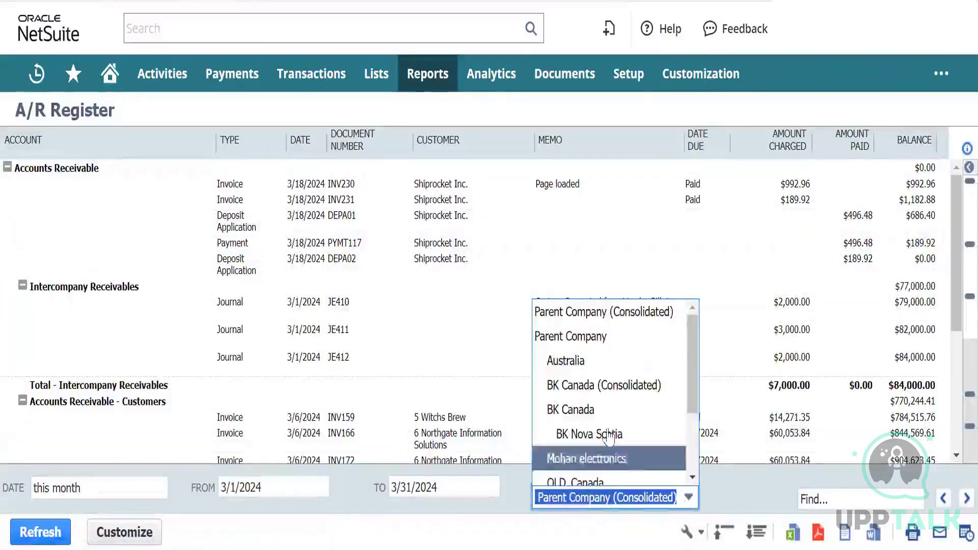
pyautogui.scroll(-2, 586, 458)
pyautogui.click(582, 399)
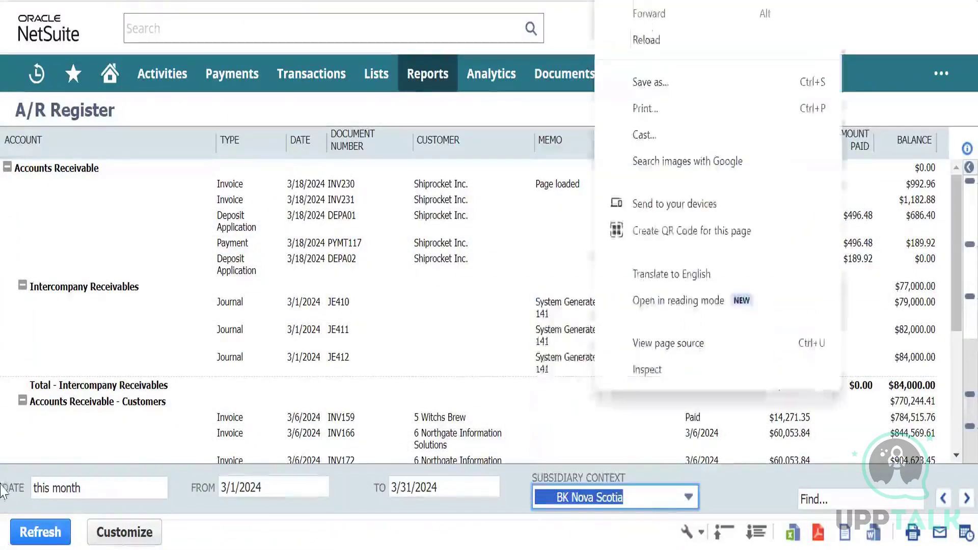
pyautogui.click(41, 537)
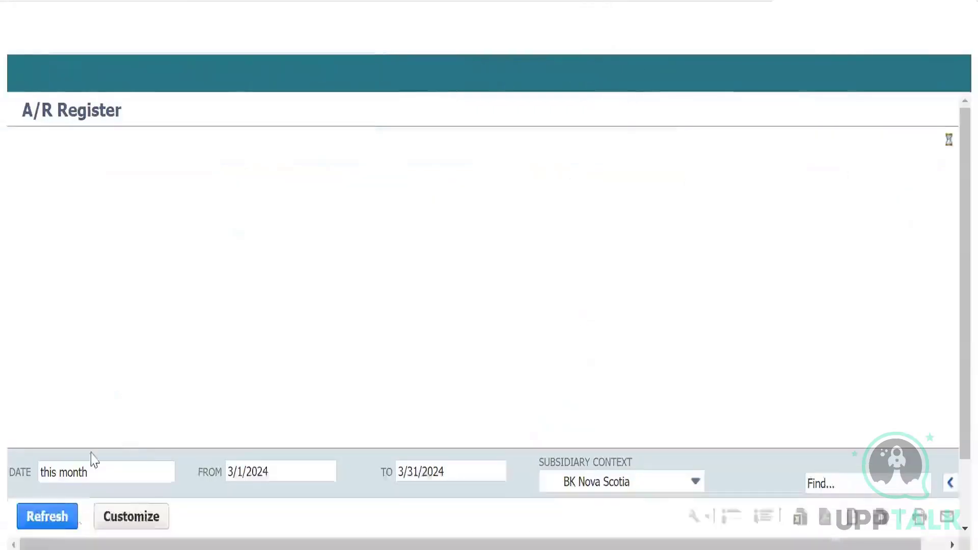
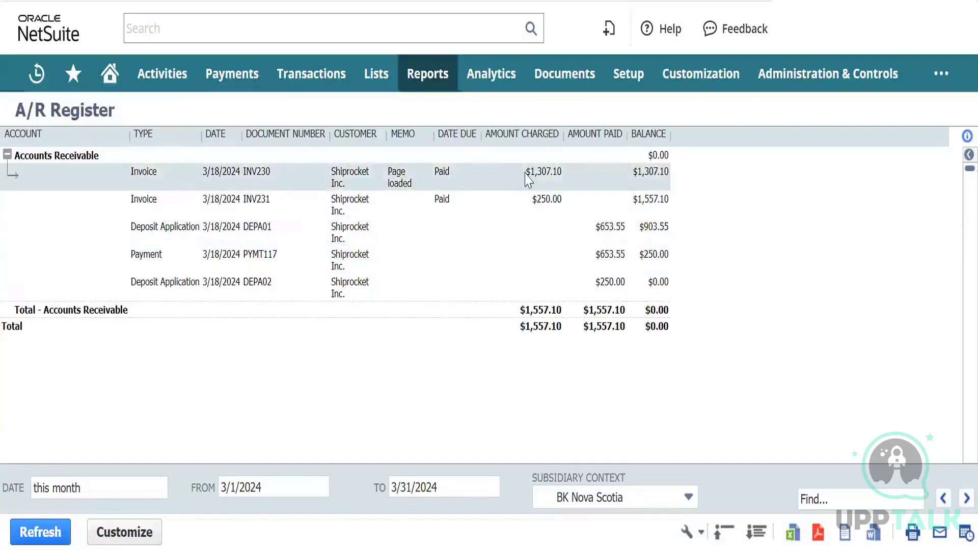
# Examine the charged amounts, balances and paid status of the two Shiprocket Inc. invoices in the A/R Register.
pyautogui.click(547, 204)
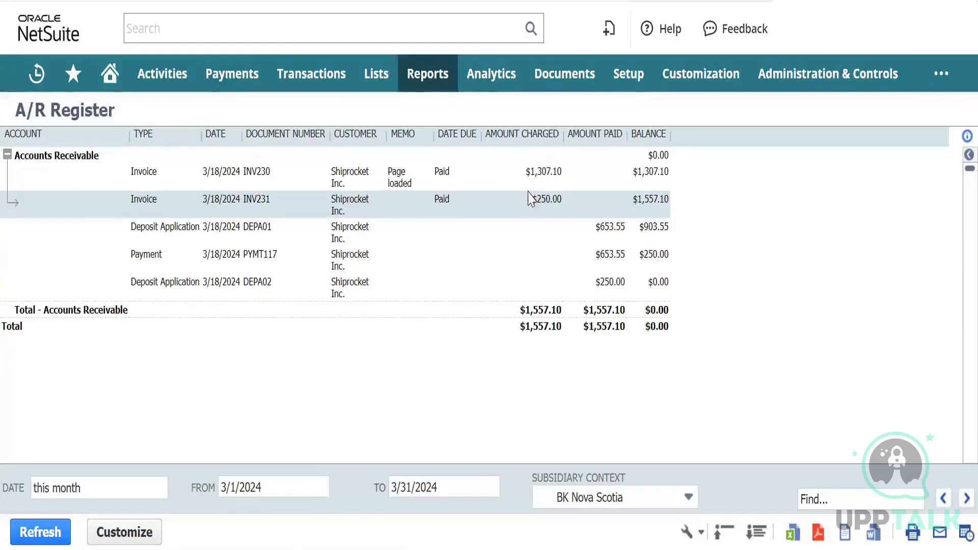
pyautogui.moveTo(530, 198); pyautogui.dragTo(666, 213)
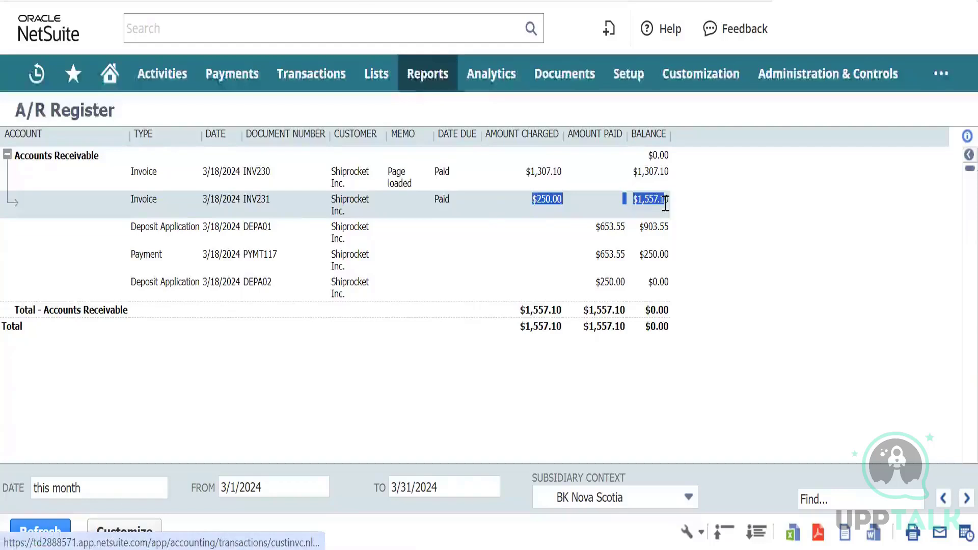
pyautogui.click(492, 201)
pyautogui.moveTo(520, 203); pyautogui.dragTo(508, 179)
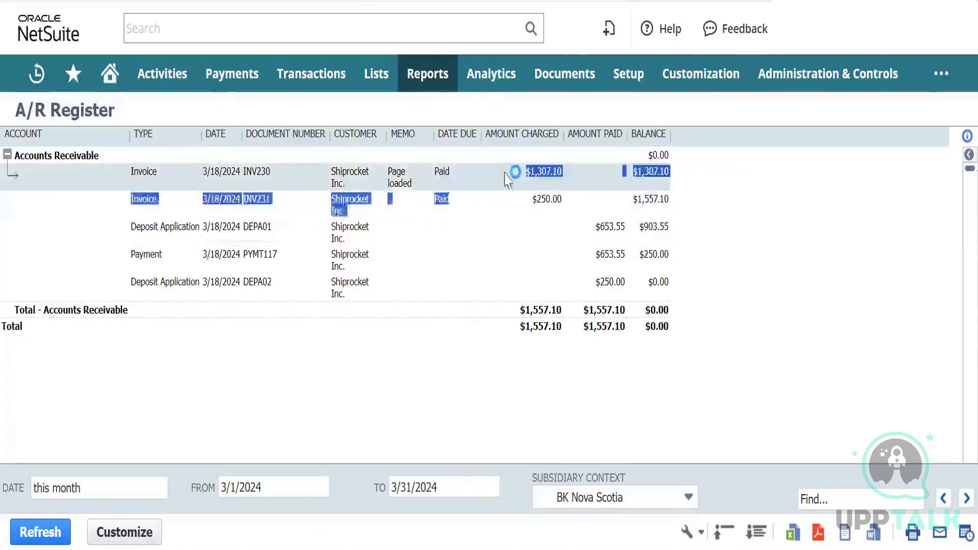
pyautogui.click(513, 188)
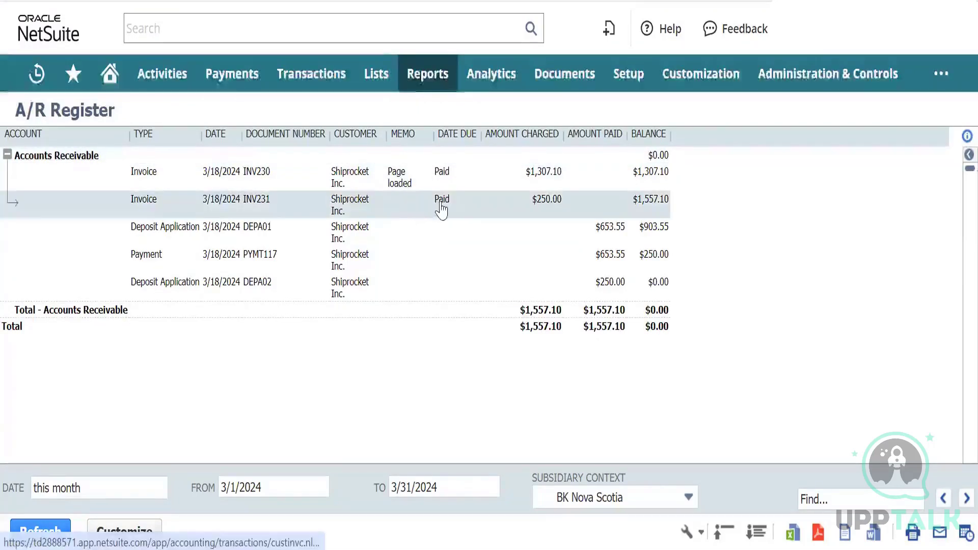
pyautogui.click(376, 185)
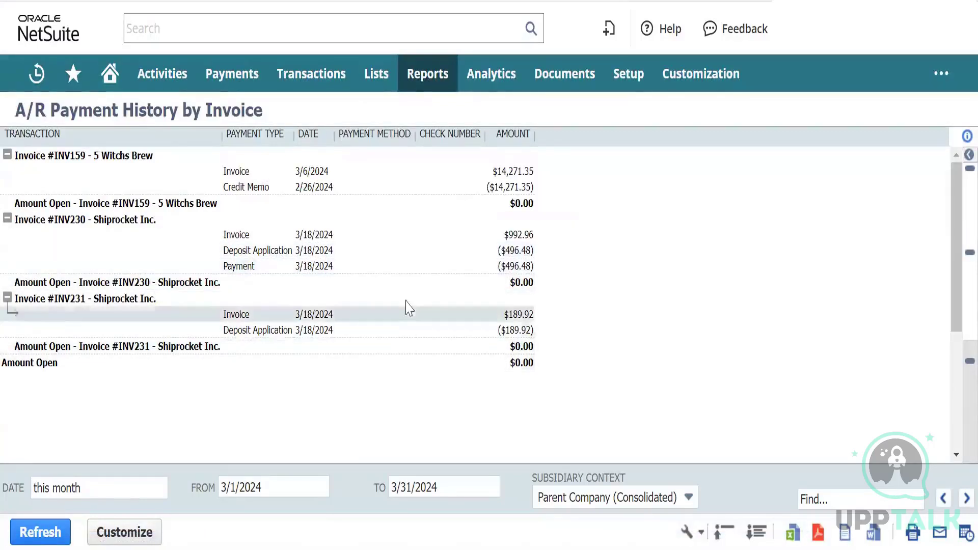
# Open the A/R Payment History by Payment report and examine the Shiprocket Inc. deposit applications.
pyautogui.moveTo(414, 74)
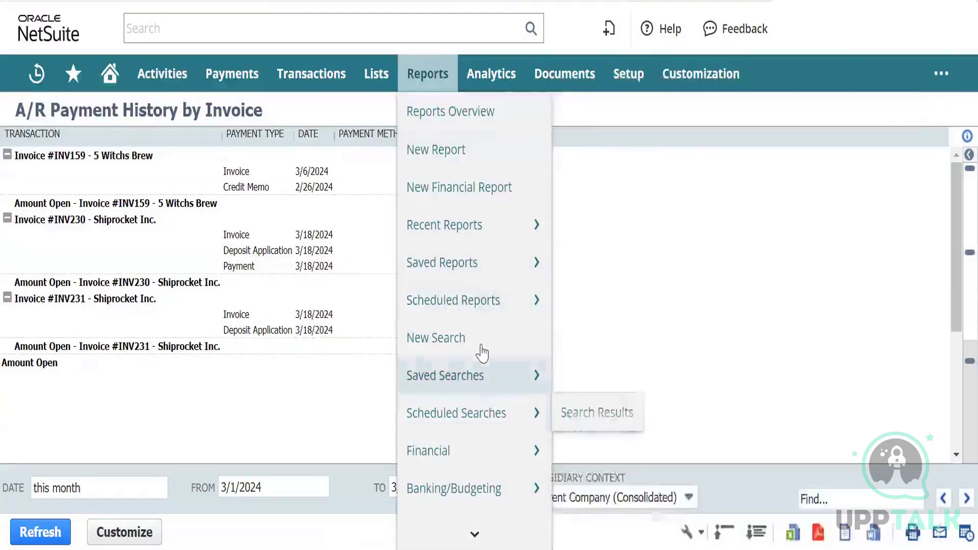
pyautogui.scroll(-6, 484, 416)
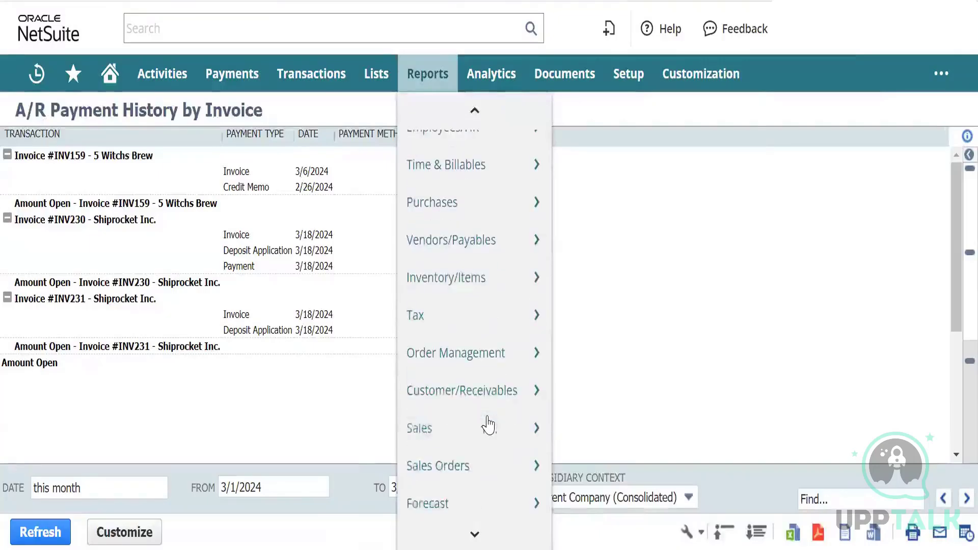
pyautogui.scroll(-1, 484, 426)
pyautogui.moveTo(503, 366)
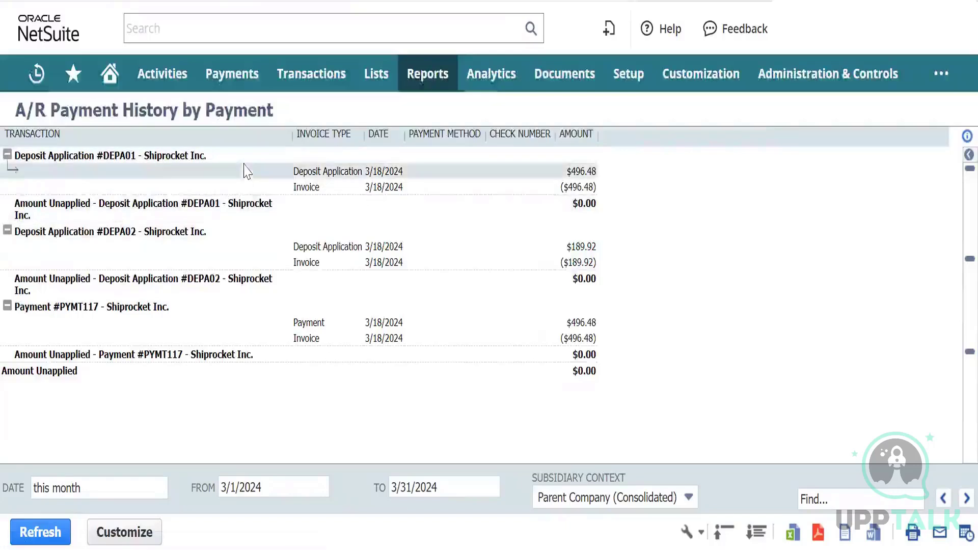
pyautogui.click(141, 173)
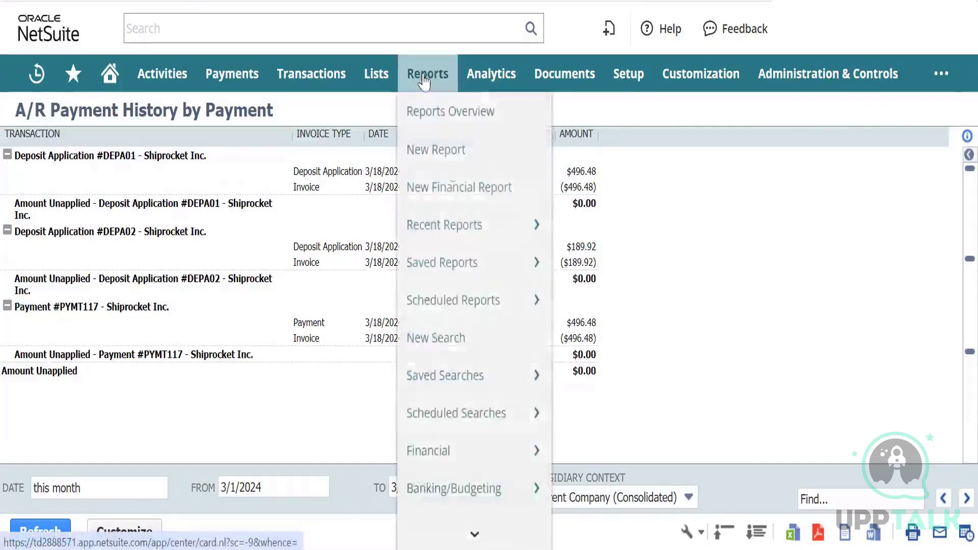
# Open the Sales by Item summary from the Sales reports.
pyautogui.scroll(-5, 465, 339)
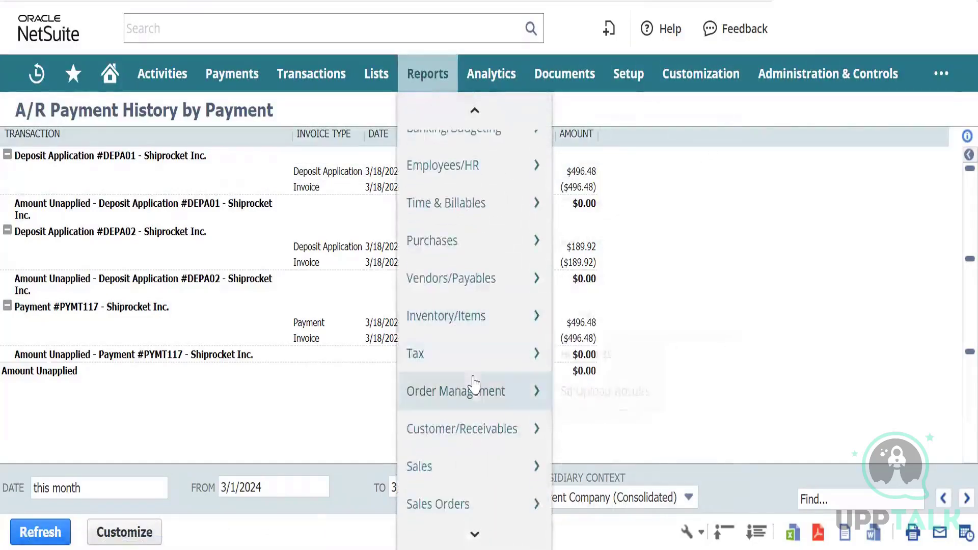
pyautogui.scroll(-4, 474, 383)
pyautogui.scroll(-1, 459, 326)
pyautogui.moveTo(445, 273)
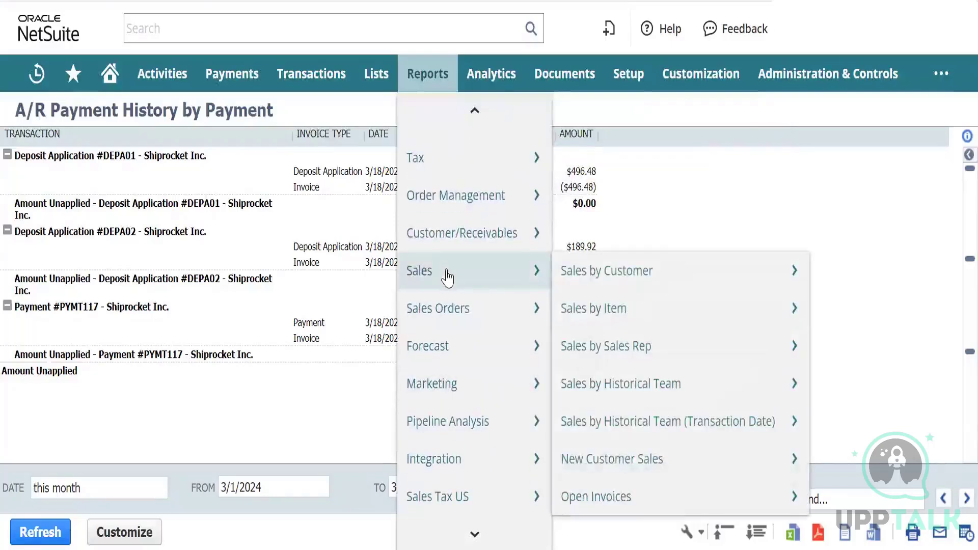
pyautogui.moveTo(564, 281)
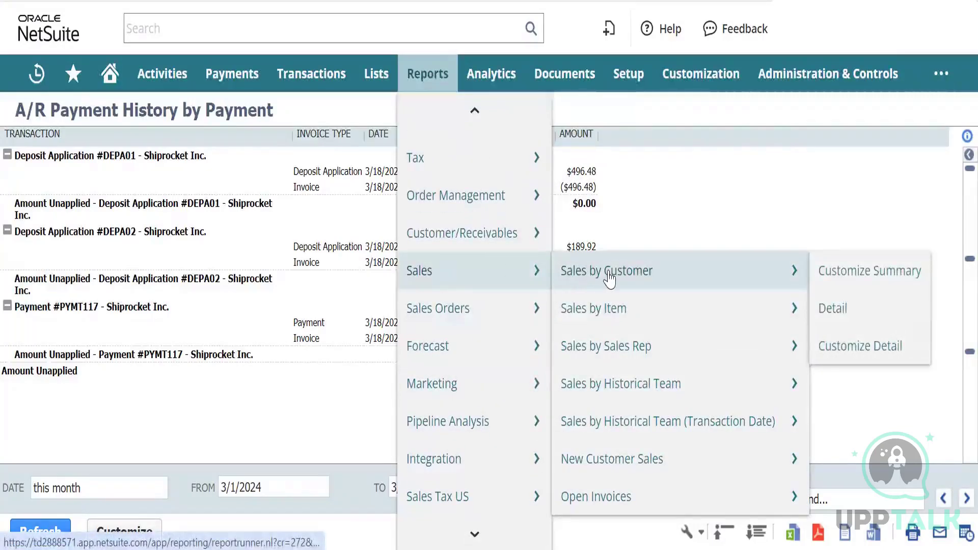
pyautogui.moveTo(615, 311)
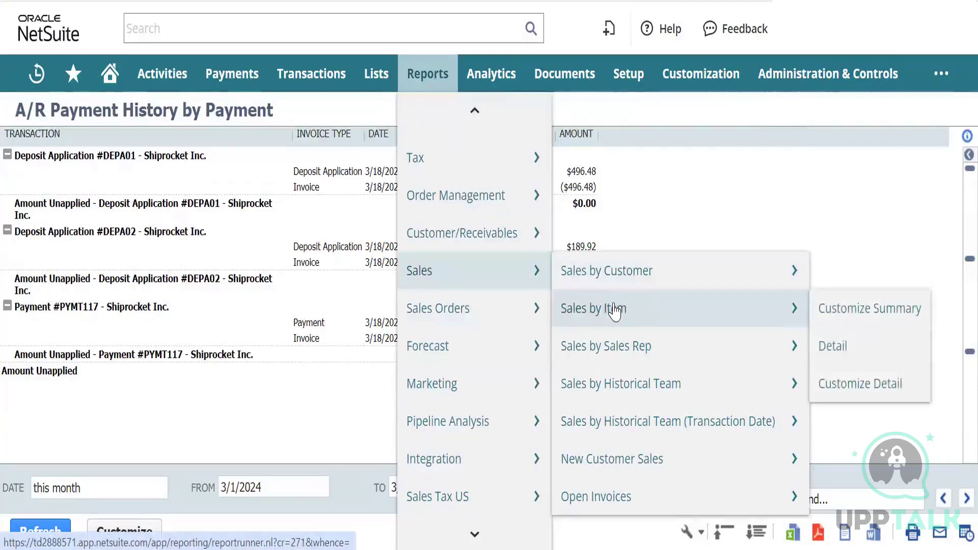
pyautogui.moveTo(643, 497)
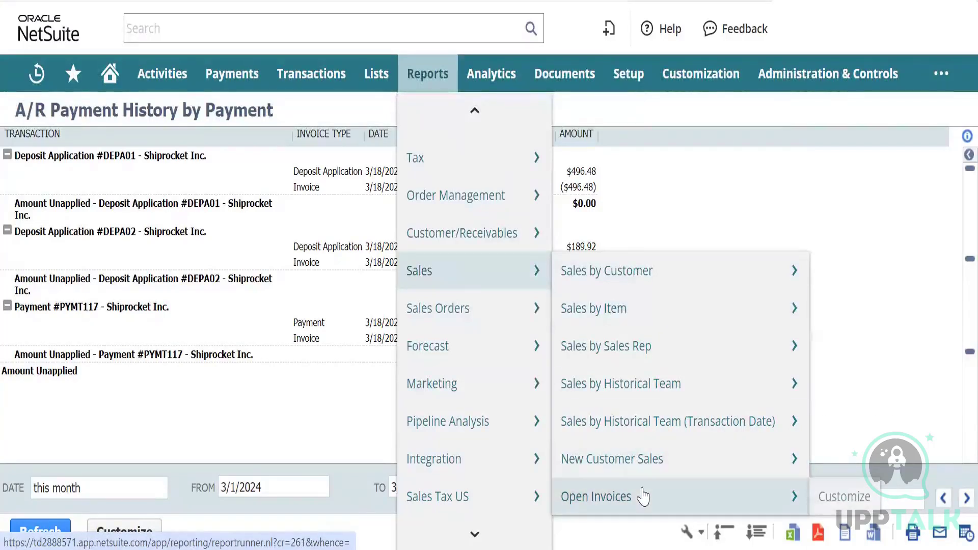
pyautogui.click(641, 320)
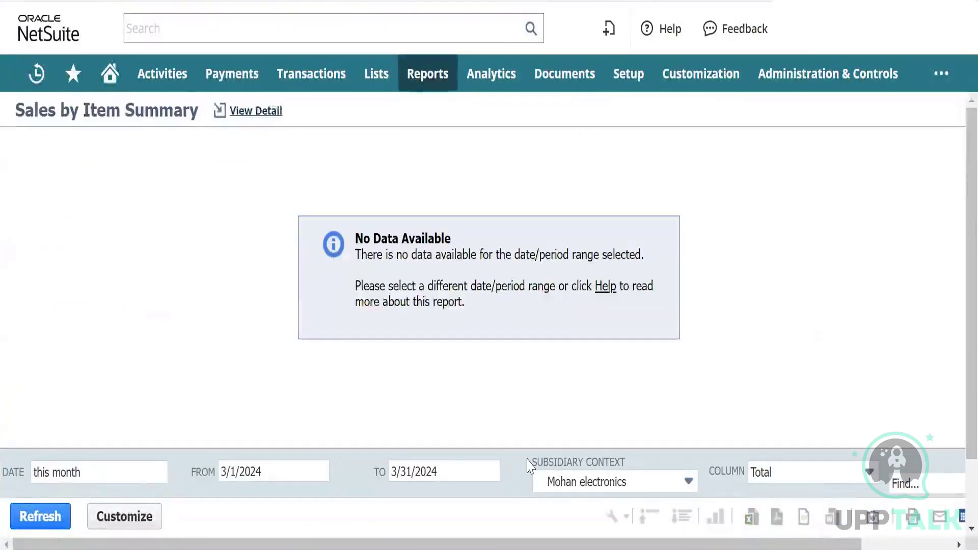
# Set the Sales by Item Summary's subsidiary context to BK Nova Scotia and refresh the report.
pyautogui.click(591, 484)
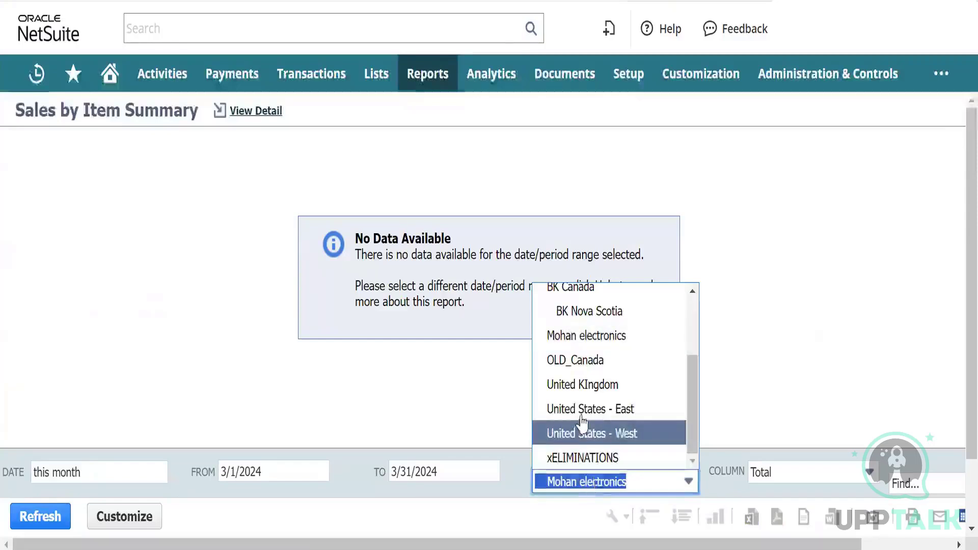
pyautogui.scroll(2, 581, 410)
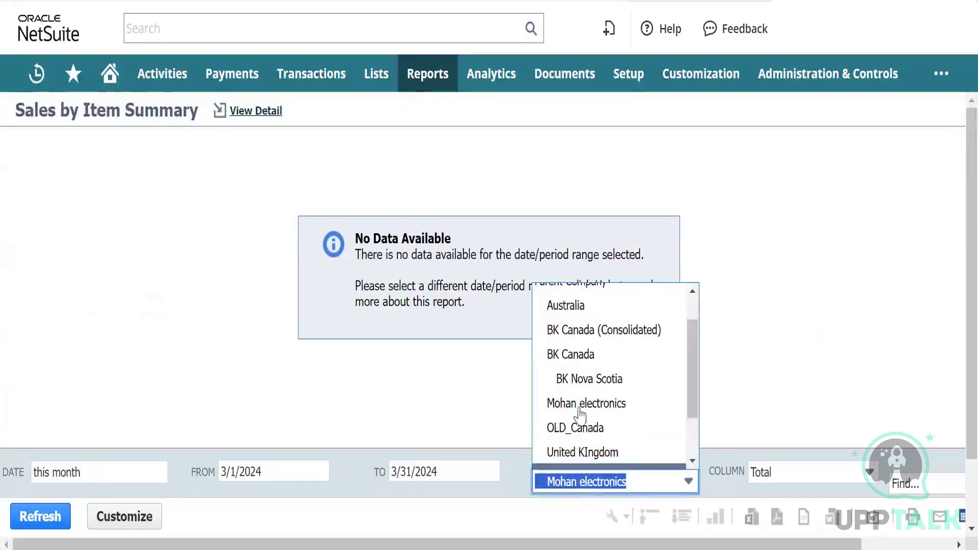
pyautogui.click(590, 380)
pyautogui.click(40, 517)
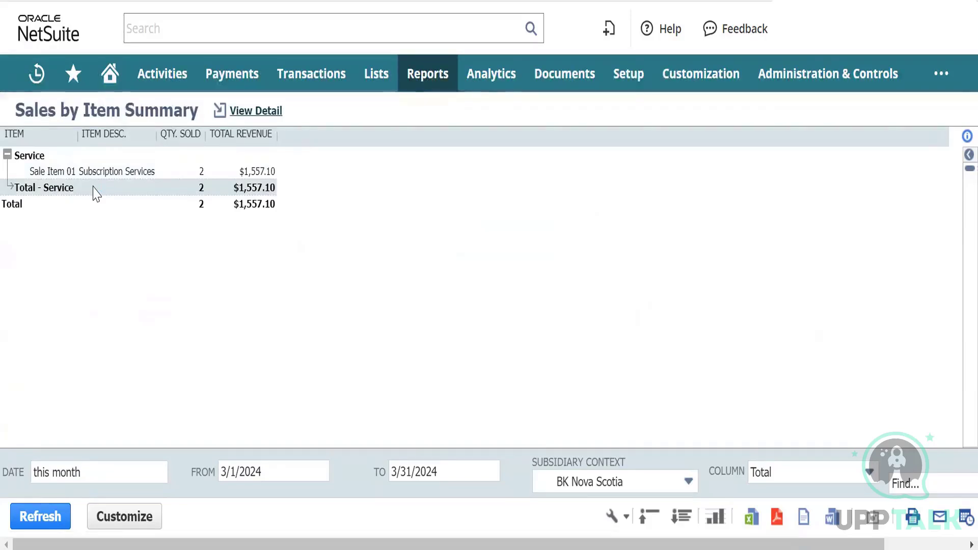
# Review the quantity sold and revenue for BK Nova Scotia's items and open the Sales Tax on Sales summary from the US sales tax reports.
pyautogui.click(148, 180)
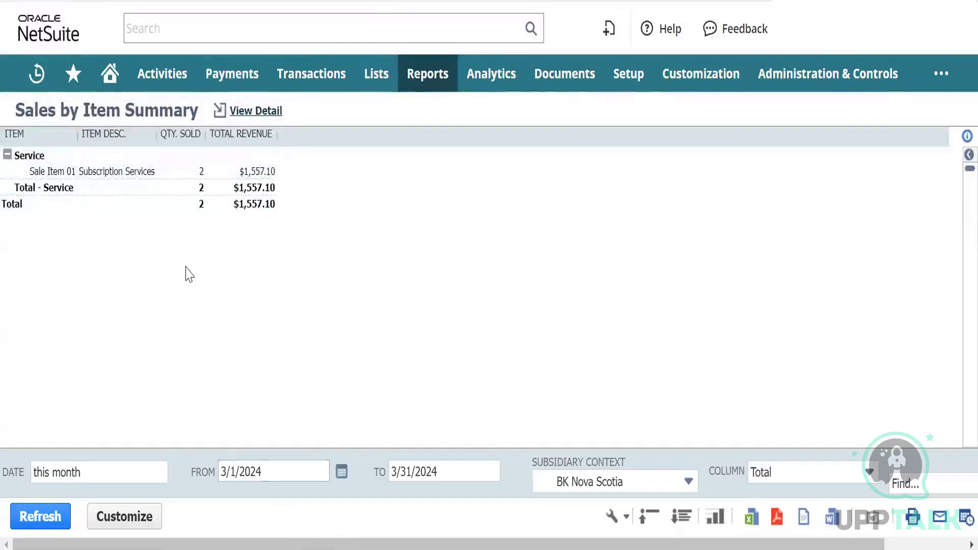
pyautogui.click(224, 188)
pyautogui.moveTo(421, 89)
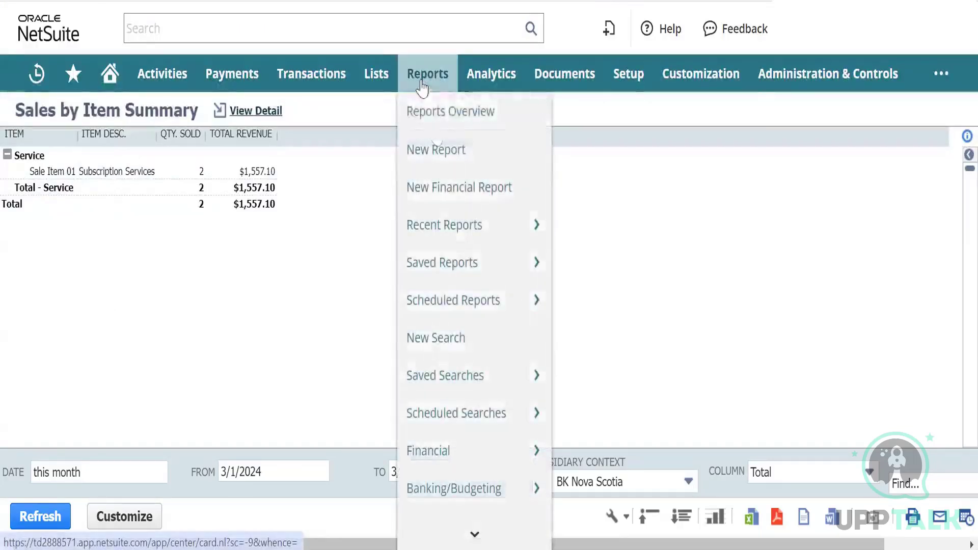
pyautogui.scroll(-10, 449, 302)
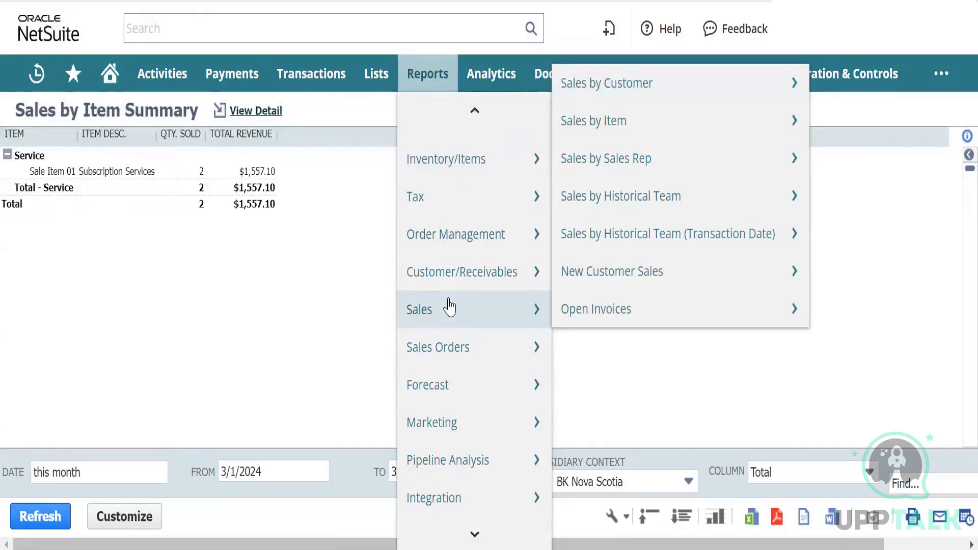
pyautogui.scroll(-2, 449, 306)
pyautogui.moveTo(466, 461)
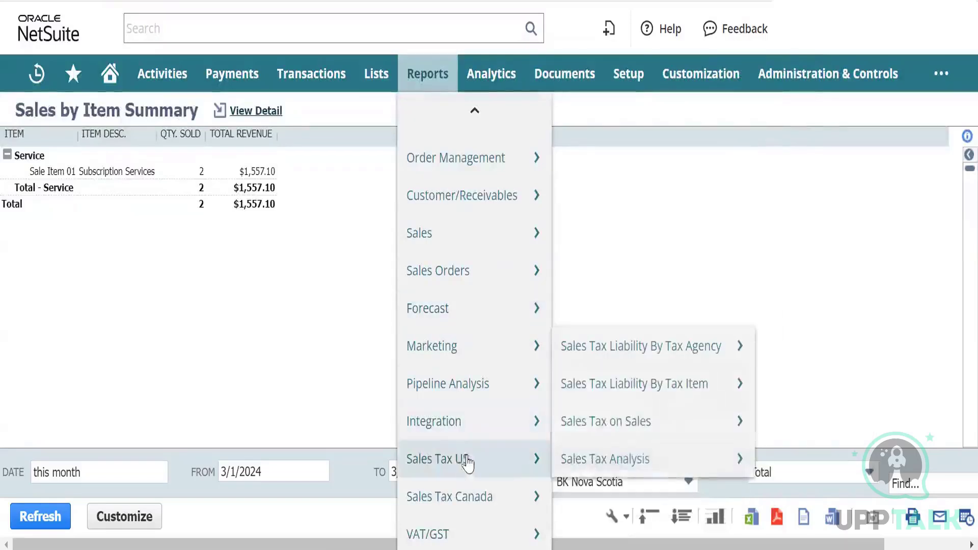
pyautogui.moveTo(569, 468)
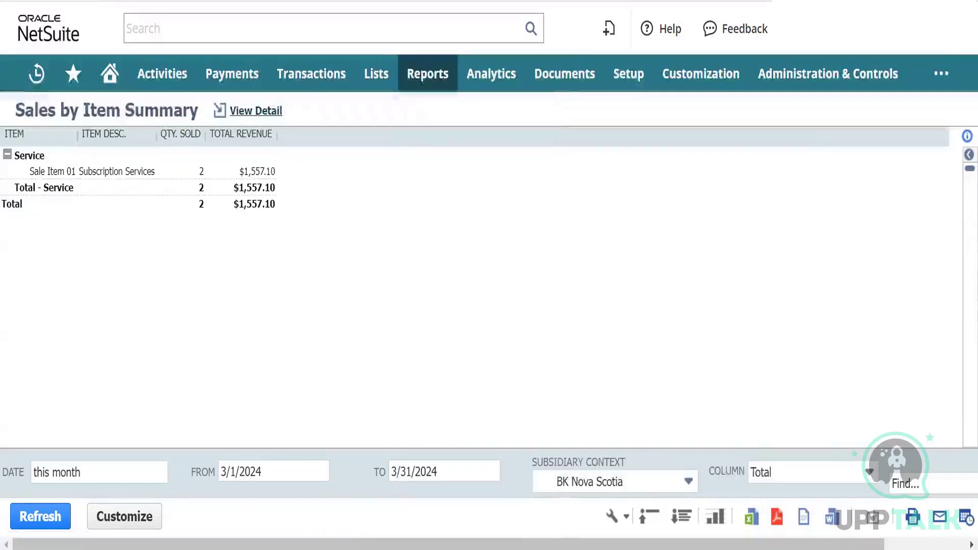
pyautogui.scroll(-5, 461, 326)
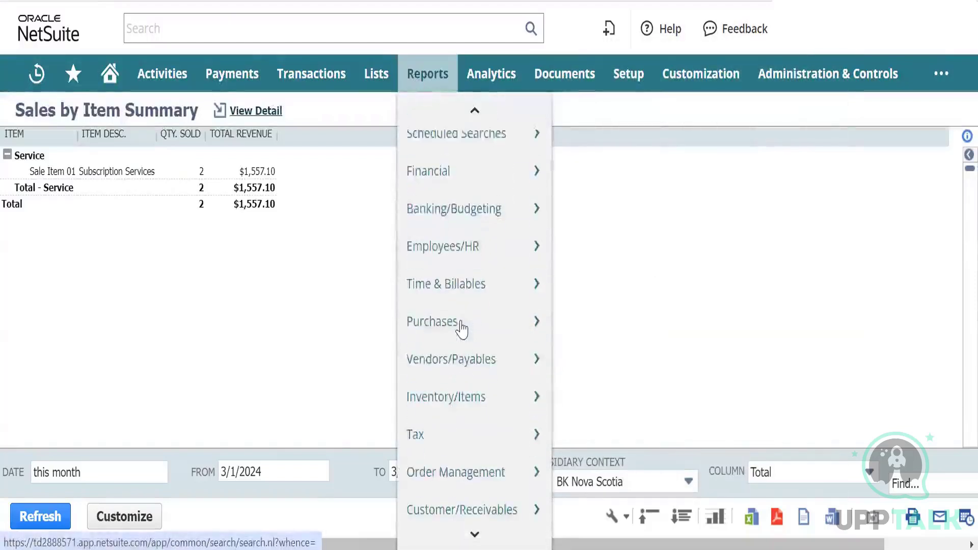
pyautogui.scroll(-3, 461, 329)
pyautogui.moveTo(525, 458)
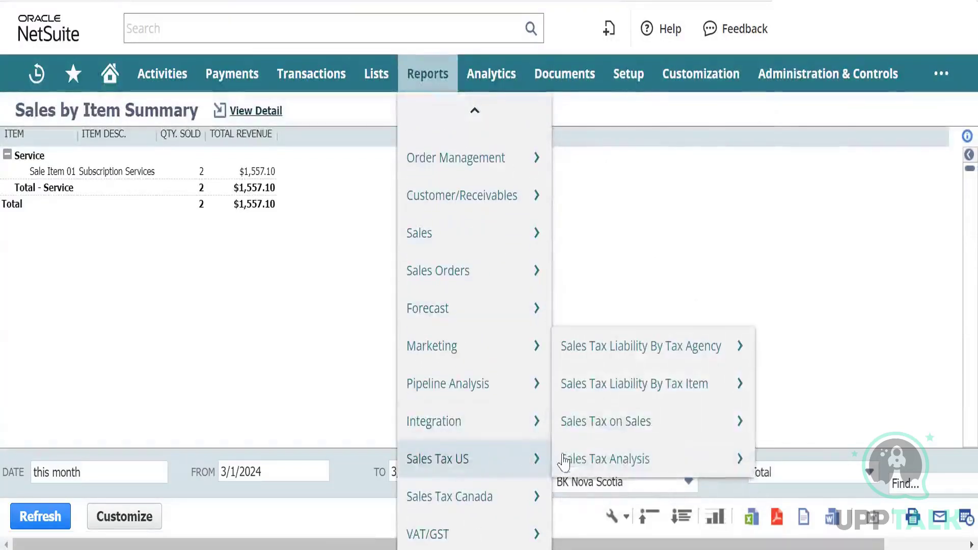
pyautogui.moveTo(630, 458)
pyautogui.moveTo(645, 422)
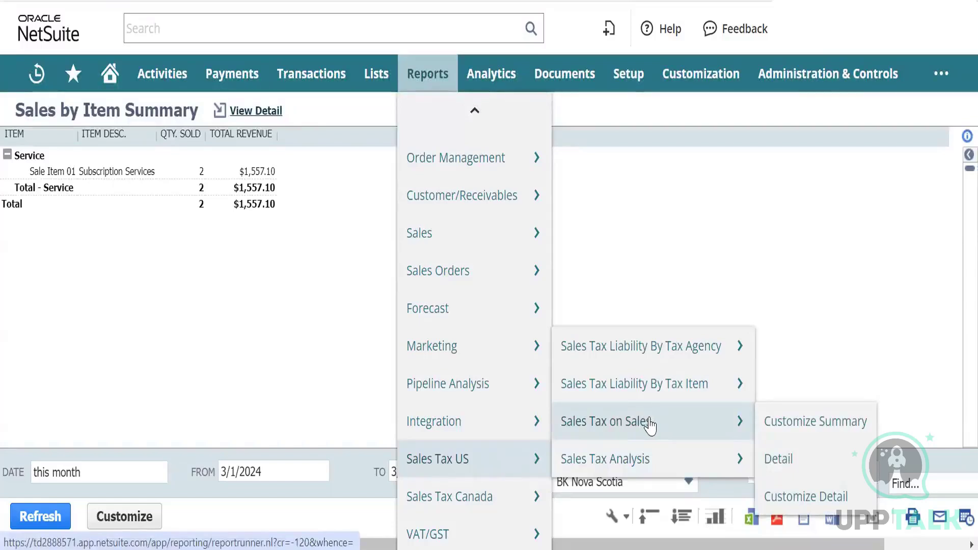
pyautogui.moveTo(645, 393)
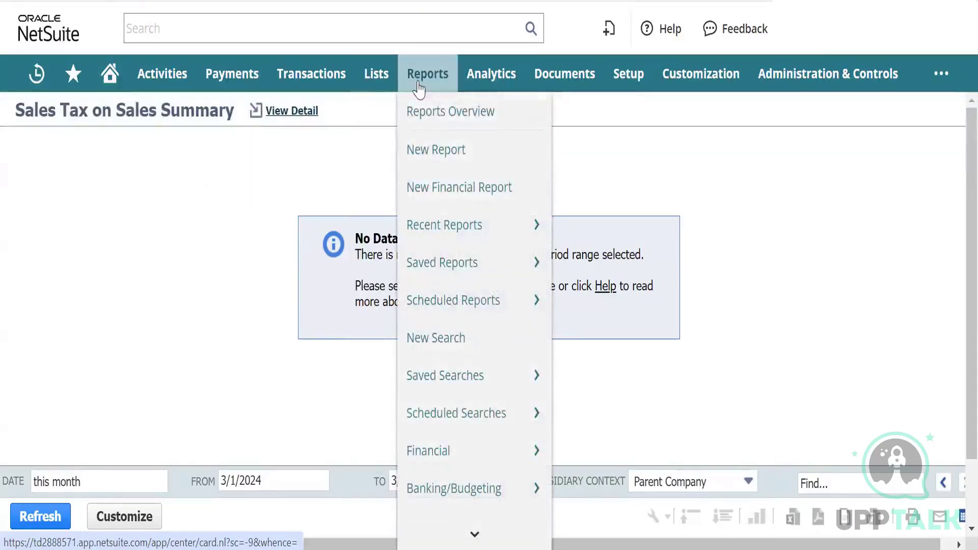
# Bring up the Sales Tax Canada reports covering GST/HST and PST on sales and purchases.
pyautogui.scroll(-10, 433, 357)
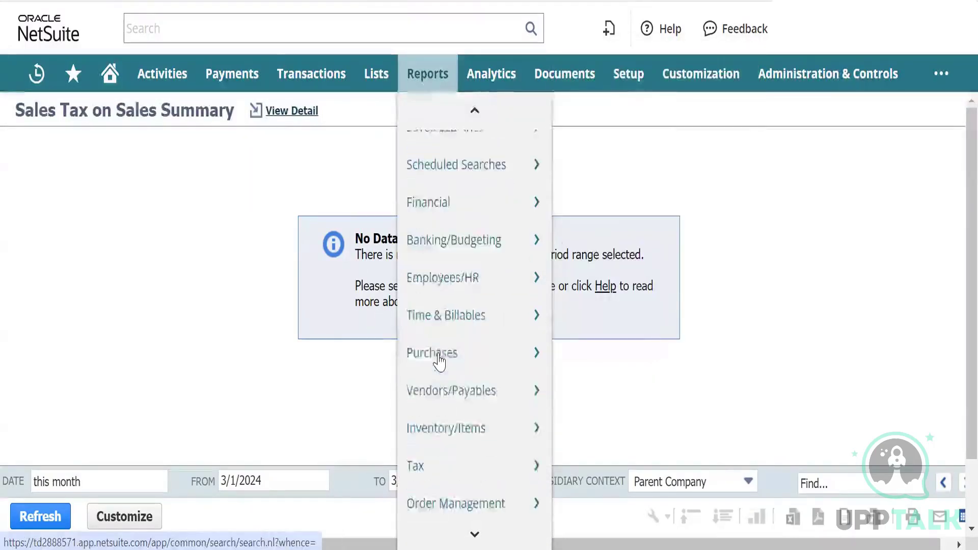
pyautogui.scroll(-3, 441, 356)
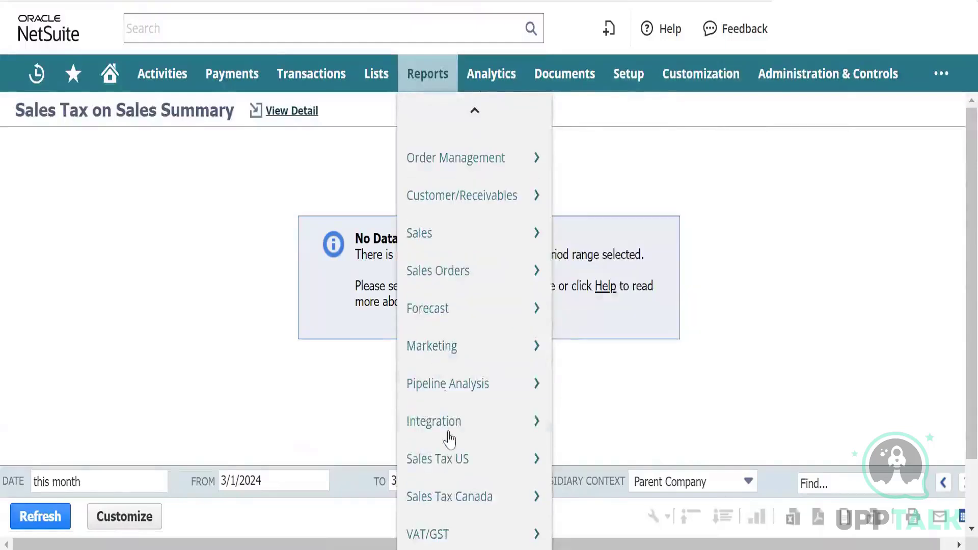
pyautogui.moveTo(470, 500)
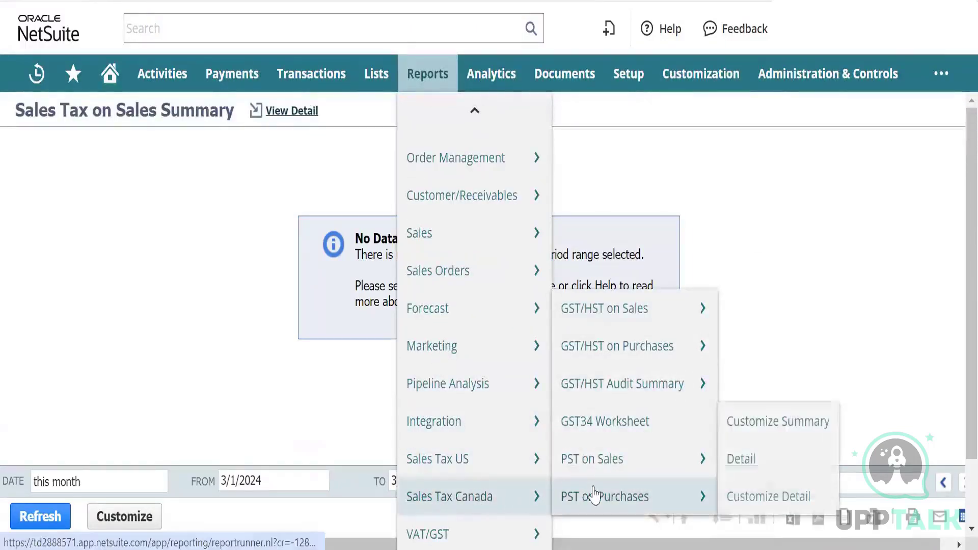